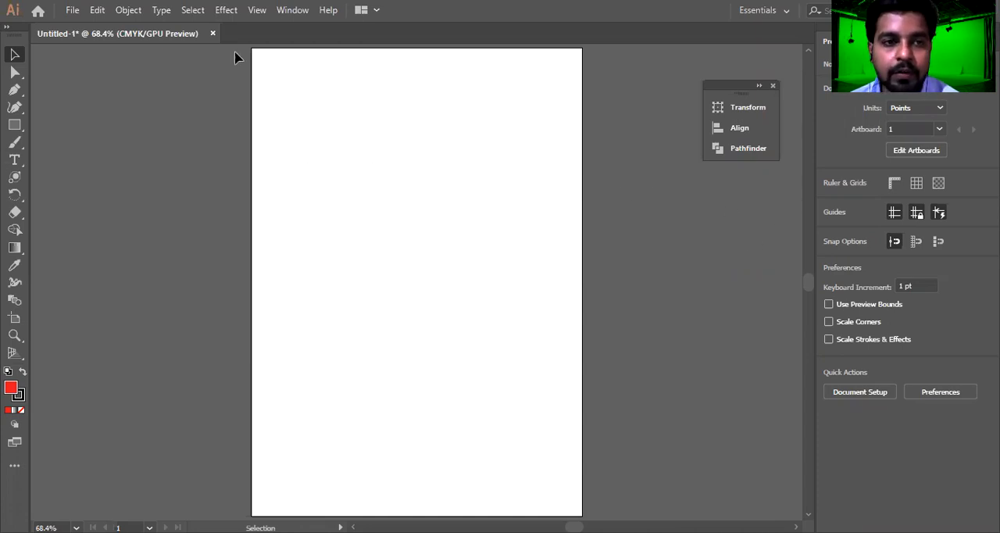
# Examine the available Illustrator and Photoshop effects, including the Feather and Drop Shadow effects among the Stylize effects
pyautogui.click(226, 10)
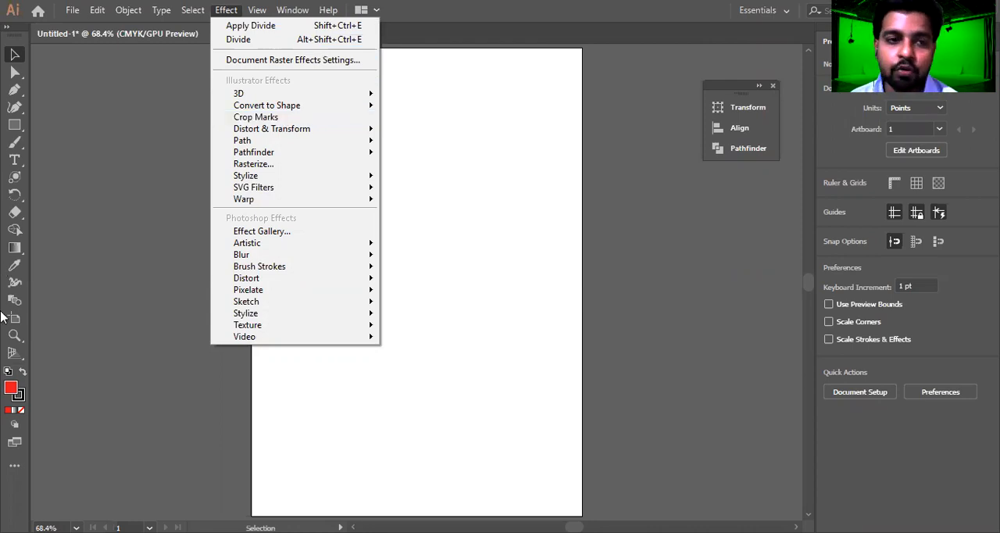
pyautogui.click(296, 11)
pyautogui.moveTo(227, 10)
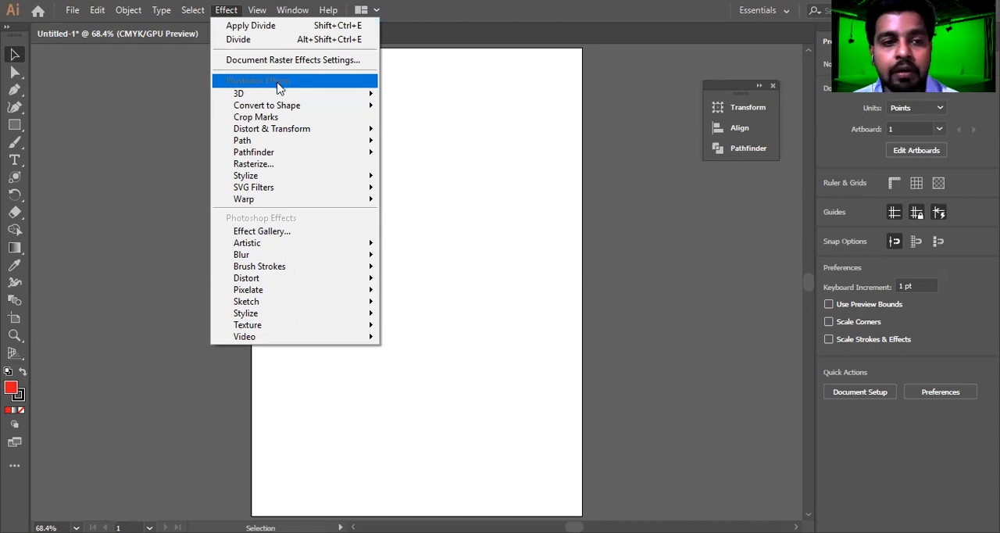
pyautogui.moveTo(280, 94)
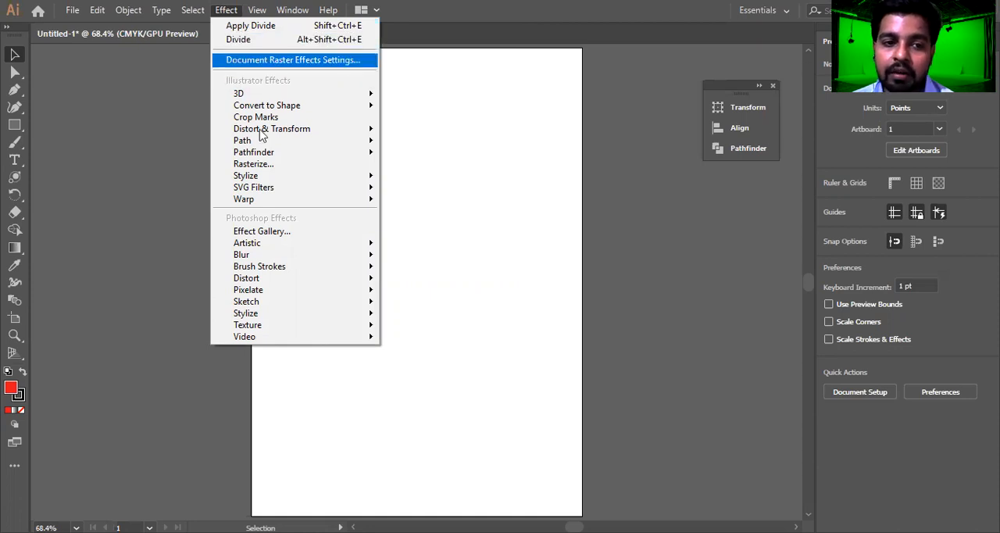
pyautogui.moveTo(352, 180)
pyautogui.click(418, 197)
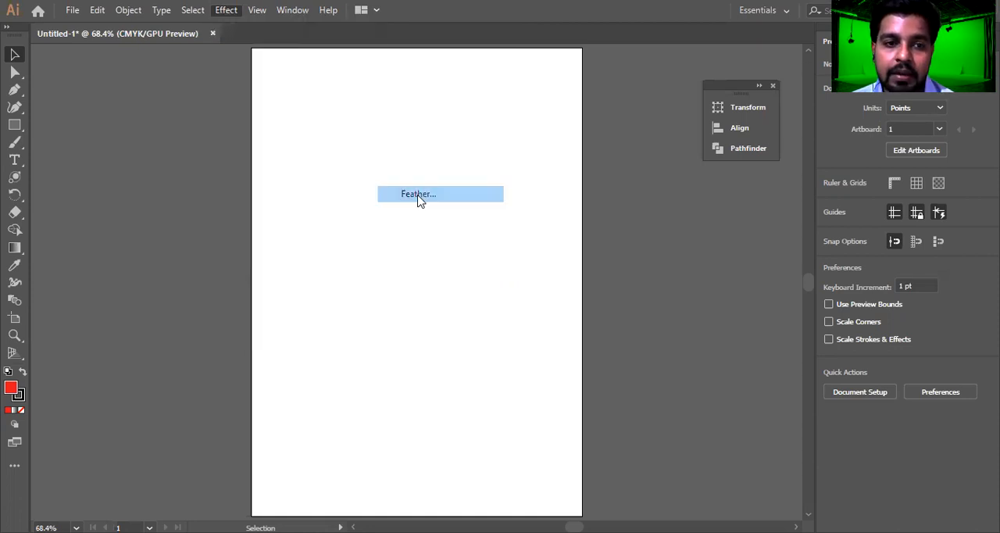
pyautogui.click(223, 265)
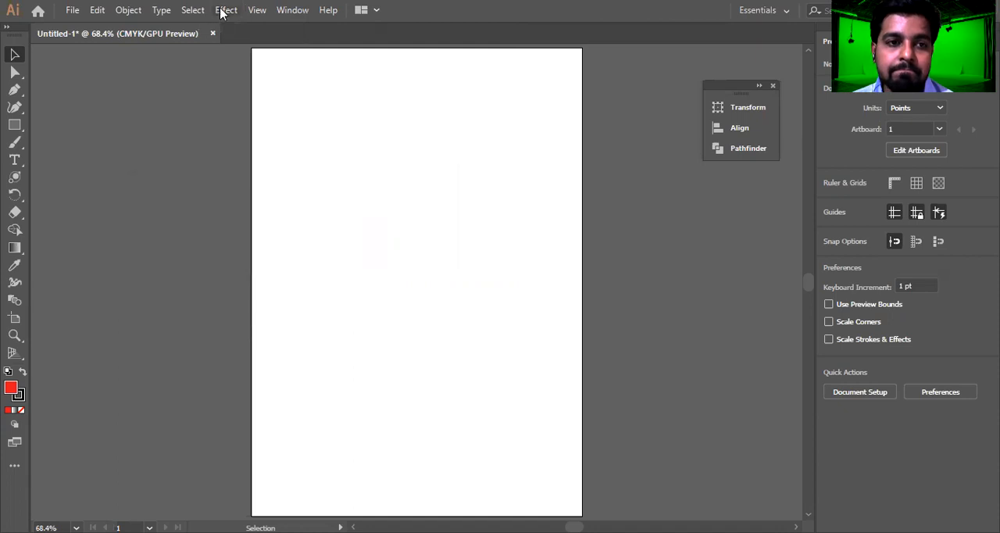
pyautogui.click(226, 11)
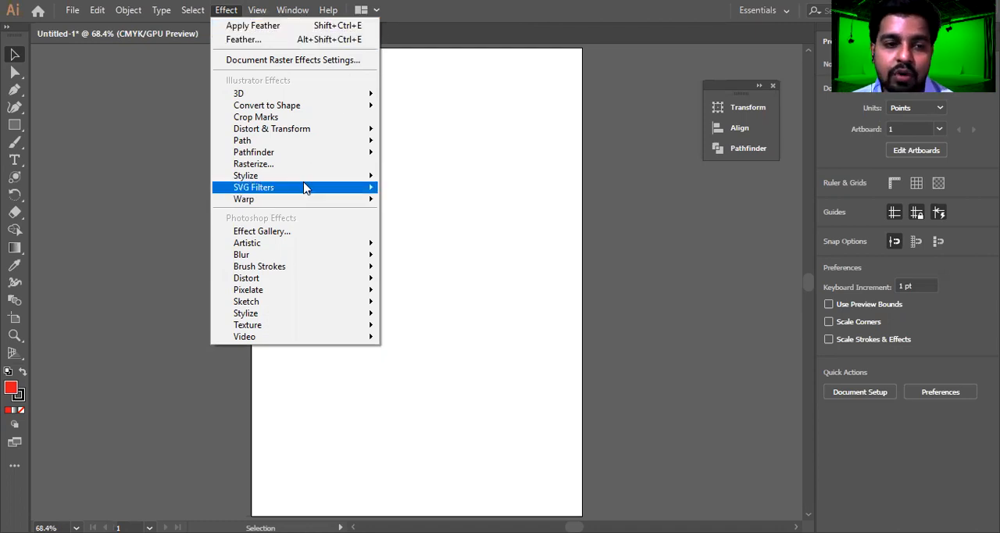
pyautogui.moveTo(304, 187)
pyautogui.click(429, 228)
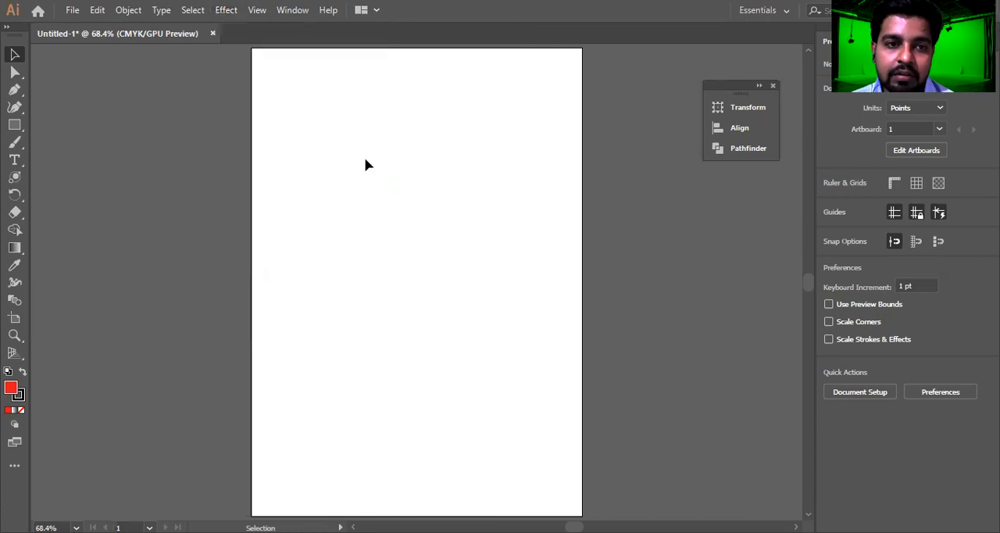
pyautogui.click(233, 12)
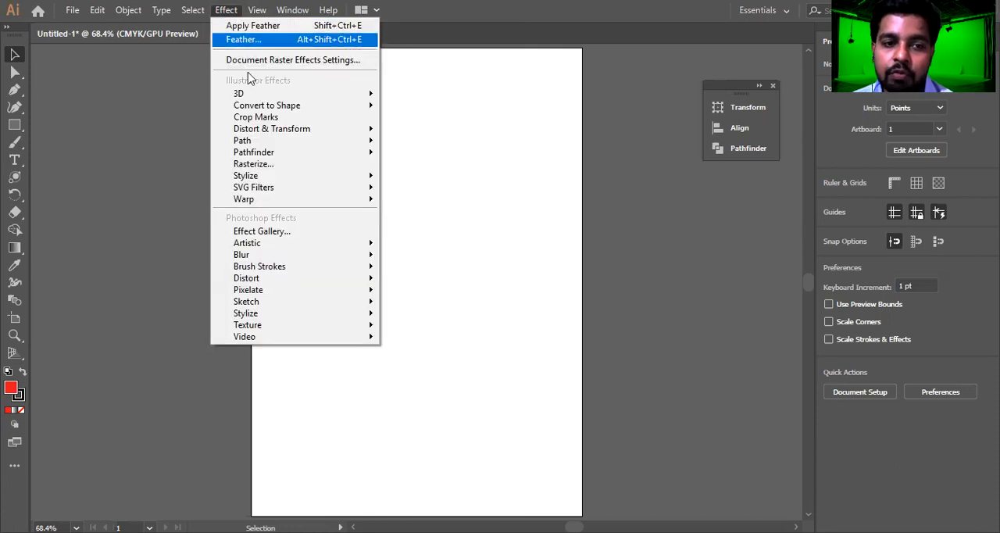
pyautogui.moveTo(272, 177)
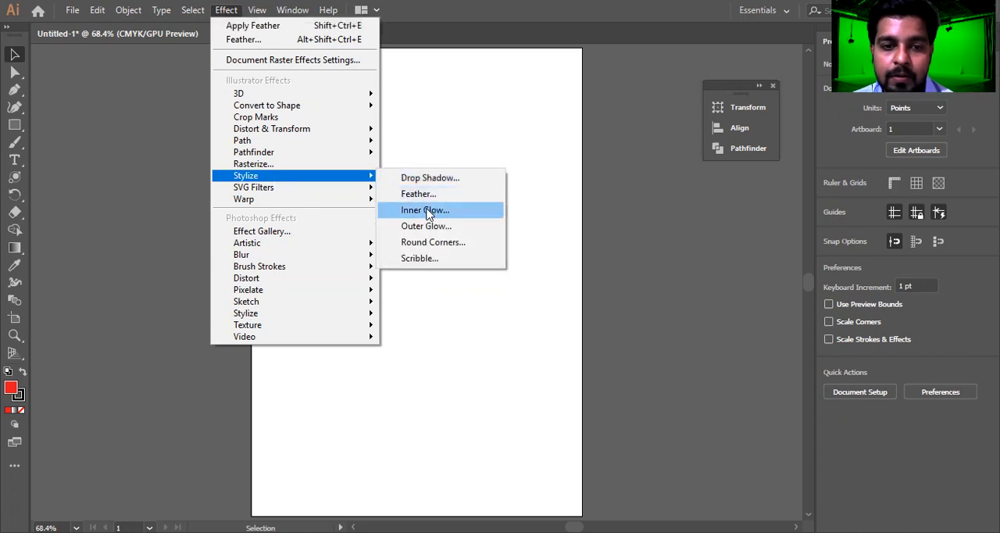
pyautogui.click(442, 179)
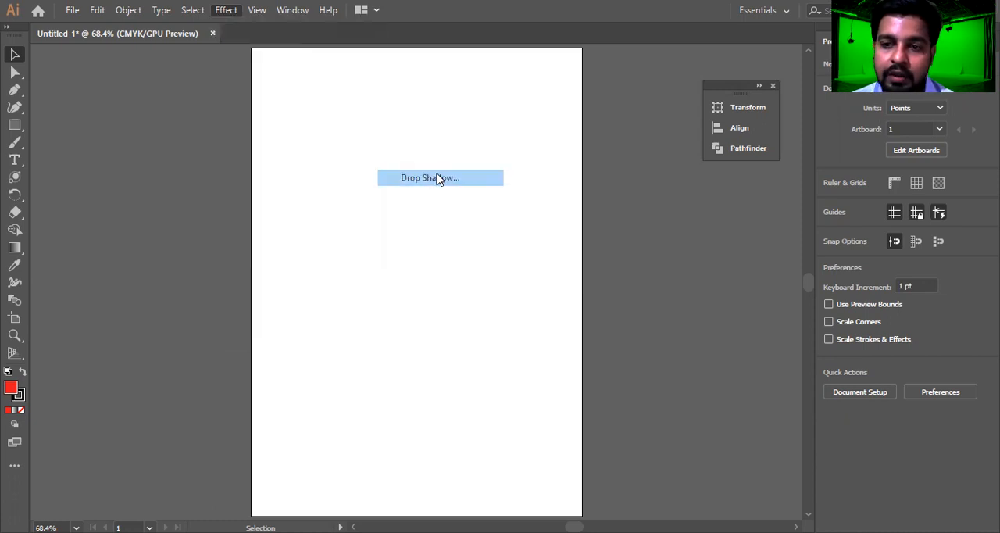
pyautogui.click(799, 263)
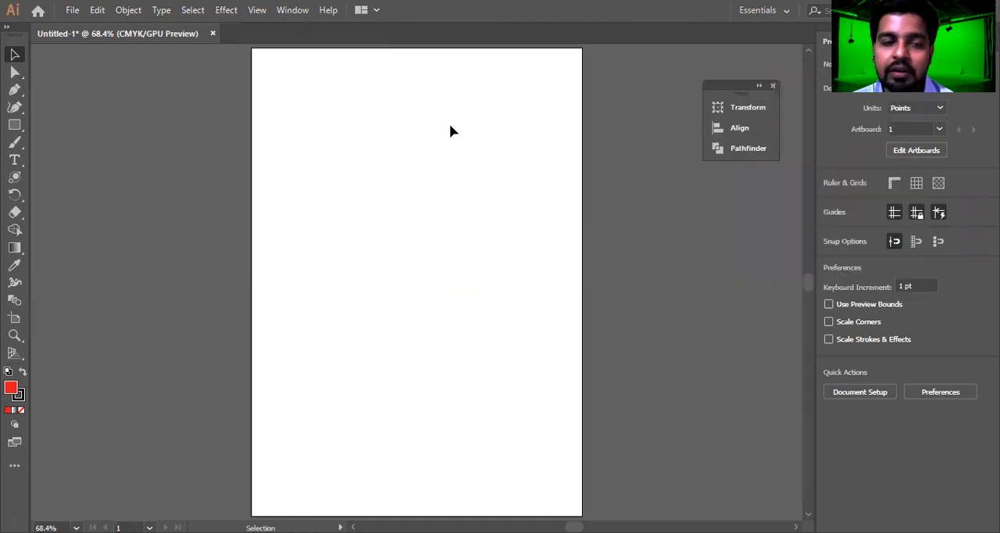
pyautogui.click(226, 9)
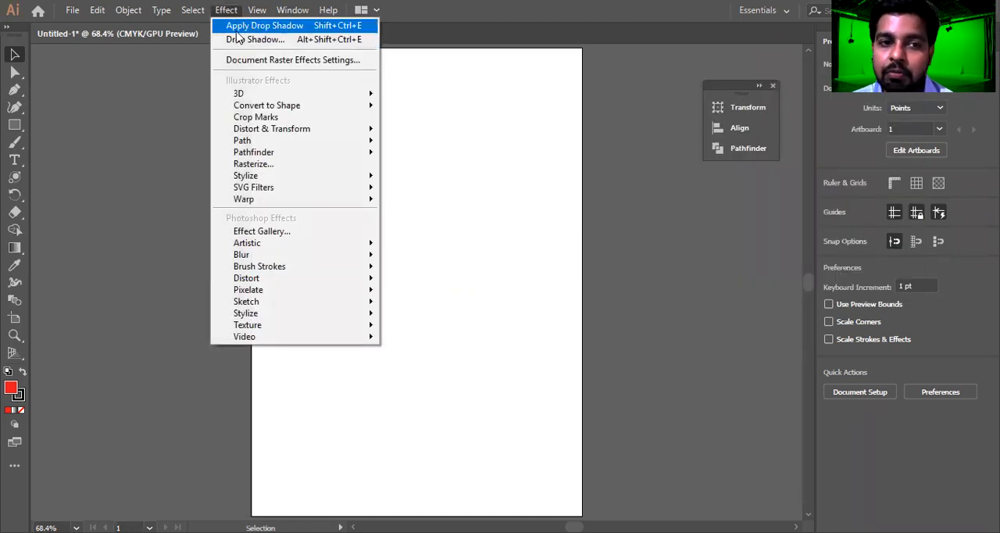
pyautogui.click(495, 156)
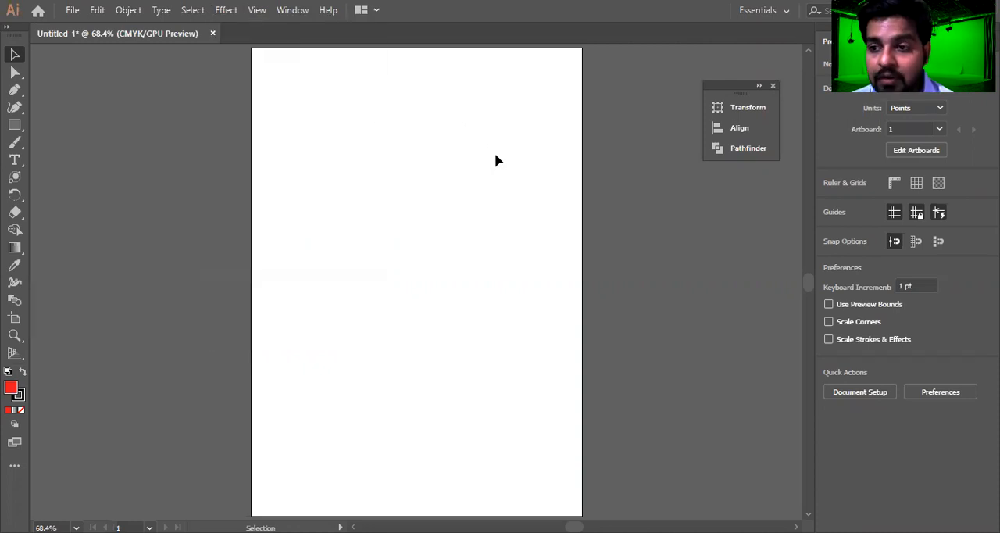
# Draw a red circle about 365 pt in diameter in the upper half of the artboard and select it
pyautogui.moveTo(14, 125); pyautogui.dragTo(57, 145)
pyautogui.moveTo(309, 95); pyautogui.dragTo(513, 299)
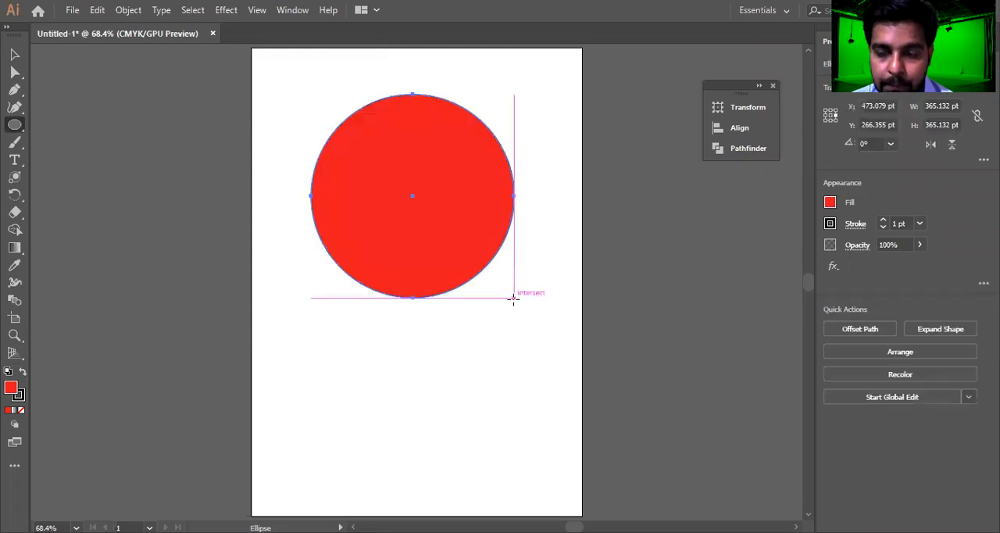
pyautogui.press('v')
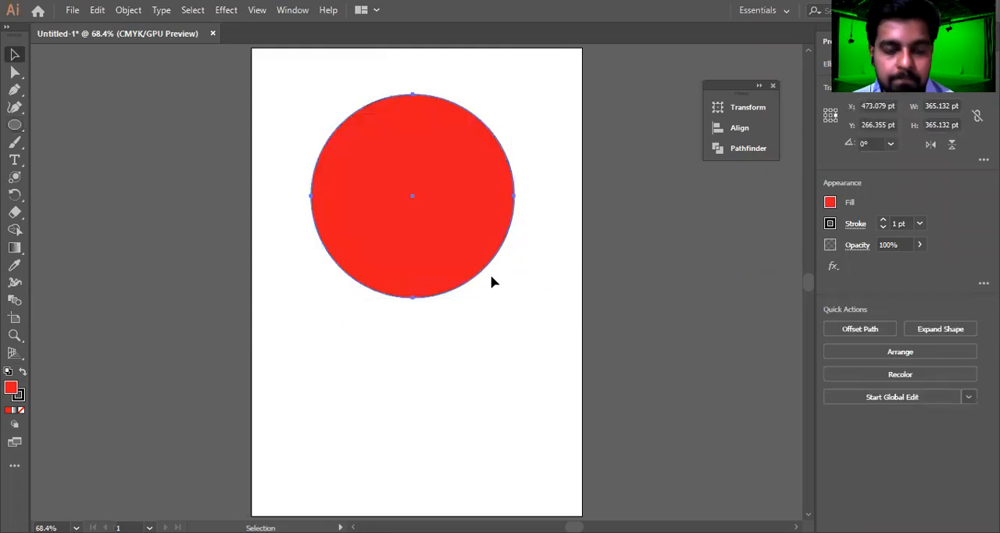
pyautogui.moveTo(533, 118); pyautogui.dragTo(364, 361)
# Open the 3D Extrude & Bevel options for the circle and move the dialog clear of the artwork
pyautogui.click(226, 10)
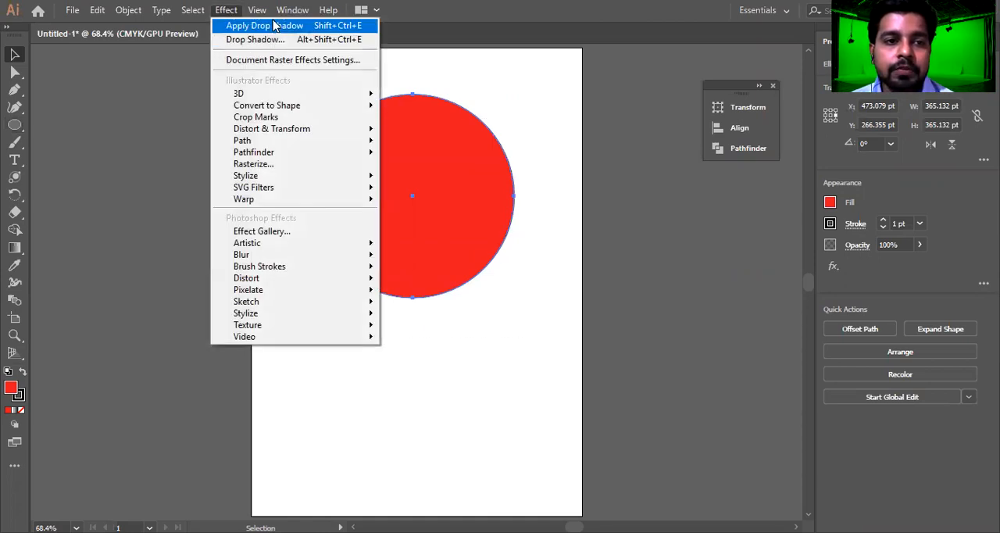
pyautogui.moveTo(272, 99)
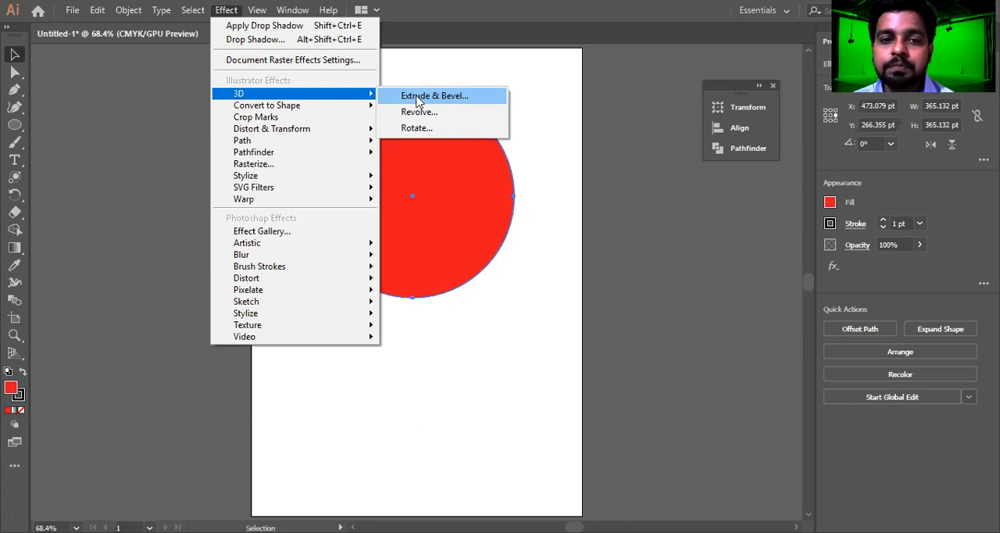
pyautogui.click(467, 95)
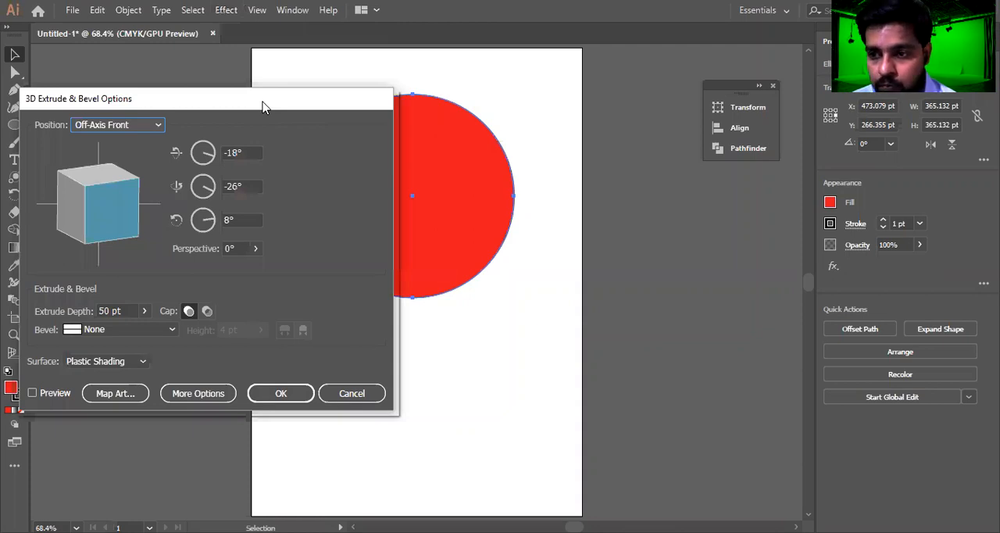
pyautogui.moveTo(262, 106); pyautogui.dragTo(761, 98)
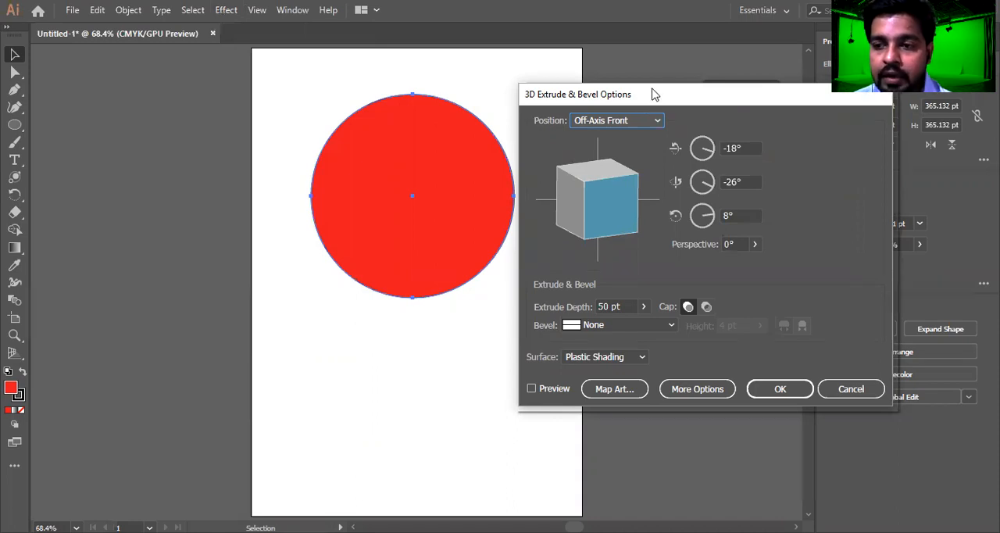
pyautogui.moveTo(655, 94); pyautogui.dragTo(665, 72)
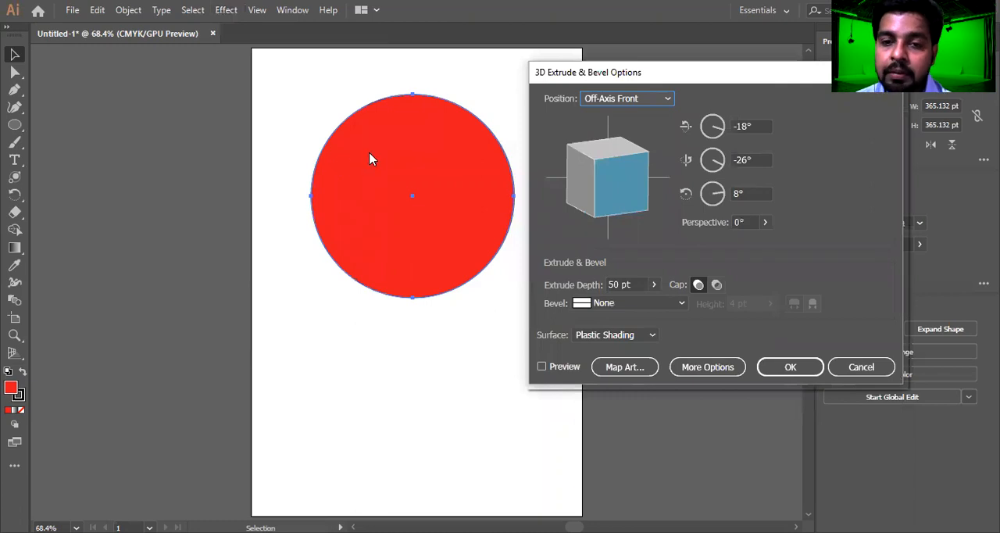
# Switch the extrusion to a custom rotation and set its X-axis rotation to -59°
pyautogui.moveTo(620, 178); pyautogui.dragTo(622, 178)
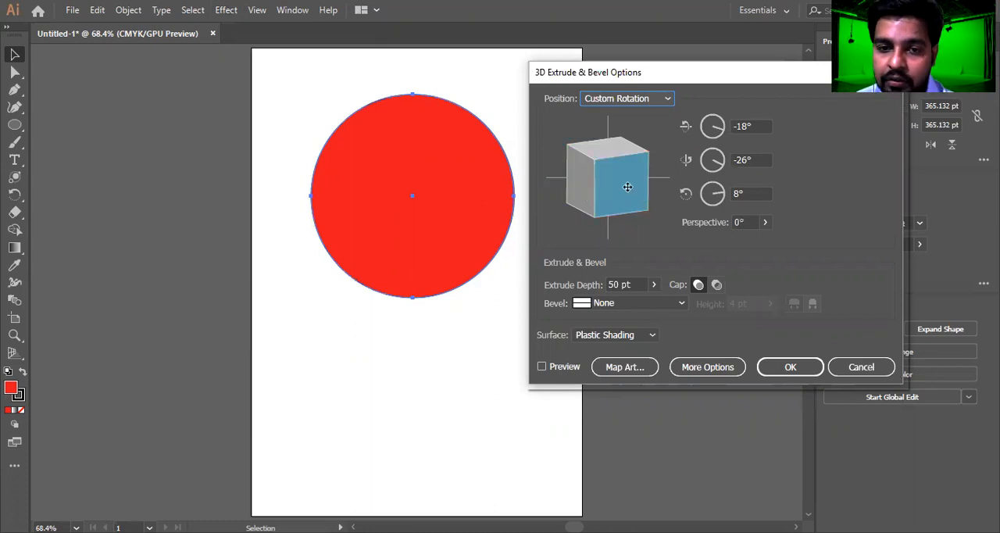
pyautogui.click(755, 126)
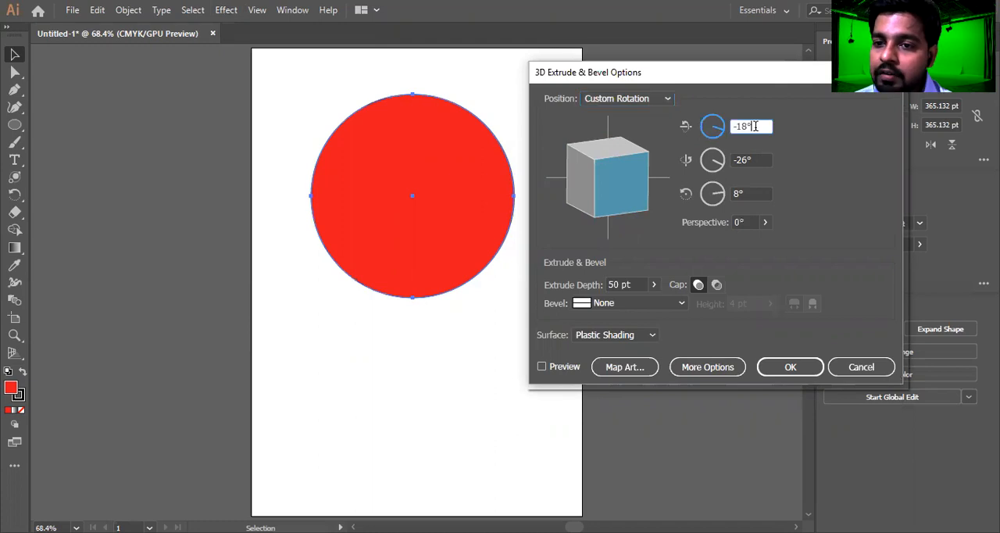
pyautogui.press('Down')
pyautogui.press('Down')
pyautogui.press('Down')
pyautogui.press('Down')
pyautogui.press('Down')
pyautogui.press('Down')
pyautogui.press('Down')
pyautogui.press('Down')
pyautogui.press('Down')
pyautogui.press('Down')
pyautogui.press('Down')
pyautogui.press('Down')
pyautogui.press('Down')
pyautogui.press('Down')
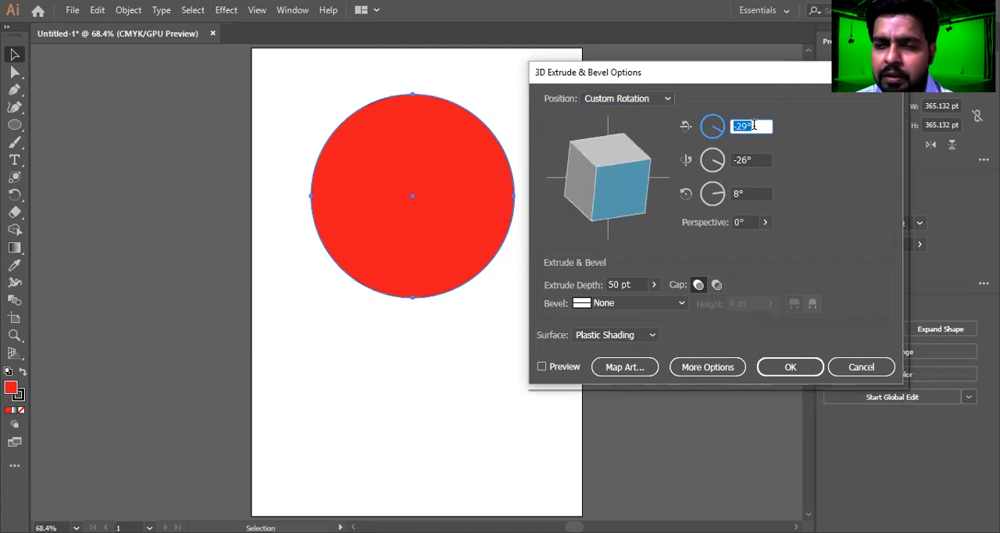
pyautogui.press('Down')
pyautogui.press('Down')
pyautogui.press('Down')
pyautogui.press('Down')
pyautogui.press('Down')
pyautogui.press('Down')
pyautogui.press('Down')
pyautogui.press('Down')
pyautogui.press('Down')
pyautogui.press('Down')
pyautogui.press('Down')
pyautogui.press('Down')
pyautogui.press('Down')
pyautogui.press('Down')
pyautogui.press('Down')
pyautogui.press('Down')
pyautogui.press('Down')
pyautogui.press('Down')
pyautogui.press('Down')
pyautogui.press('Down')
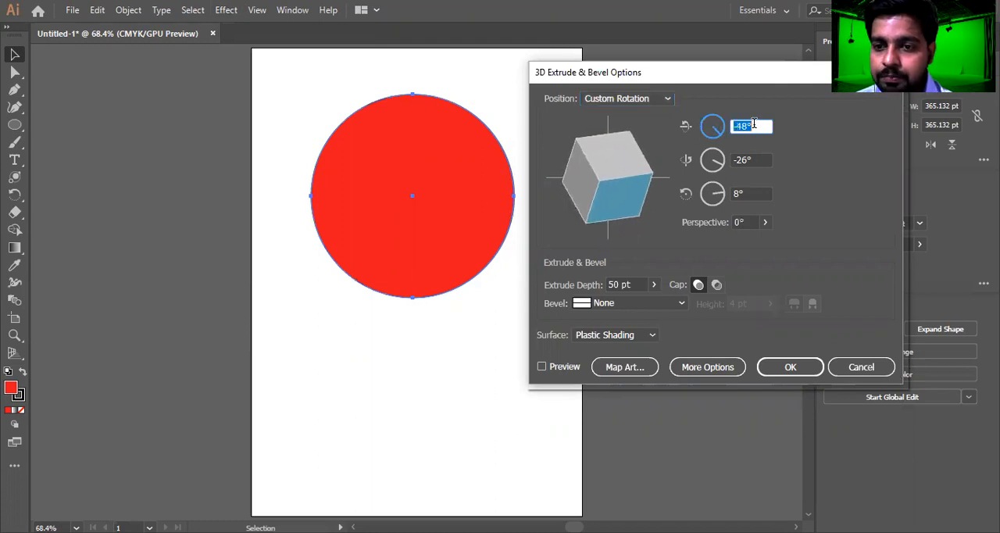
pyautogui.press('Down')
pyautogui.press('Down')
pyautogui.press('Down')
pyautogui.press('Down')
pyautogui.press('Down')
pyautogui.press('Down')
pyautogui.press('Down')
pyautogui.press('Down')
pyautogui.press('Down')
pyautogui.press('Down')
pyautogui.press('Down')
pyautogui.press('Down')
pyautogui.press('Down')
pyautogui.press('Down')
pyautogui.press('Down')
pyautogui.press('Down')
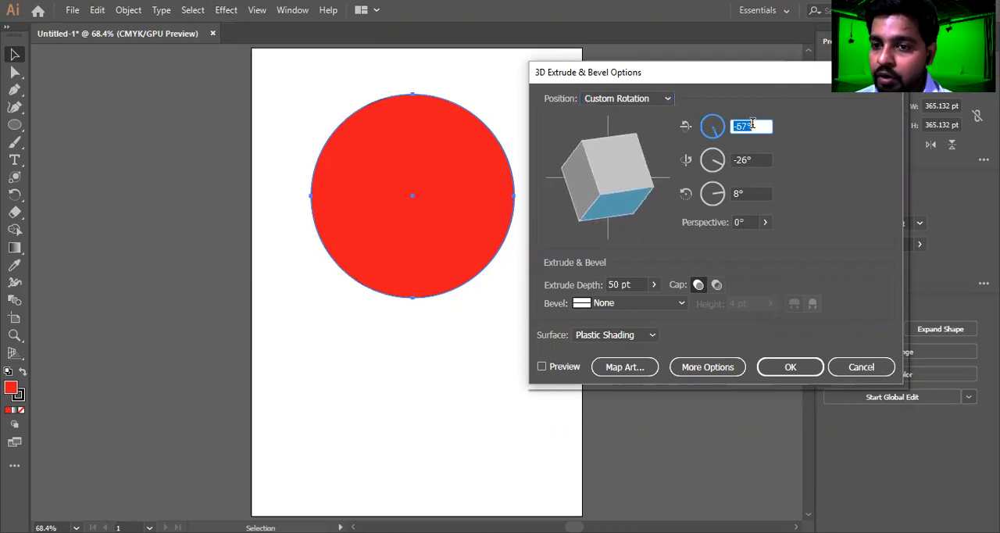
pyautogui.press('Up')
pyautogui.press('Up')
pyautogui.press('Up')
pyautogui.press('Up')
pyautogui.press('Up')
pyautogui.press('Up')
pyautogui.press('Up')
pyautogui.press('Up')
pyautogui.press('Up')
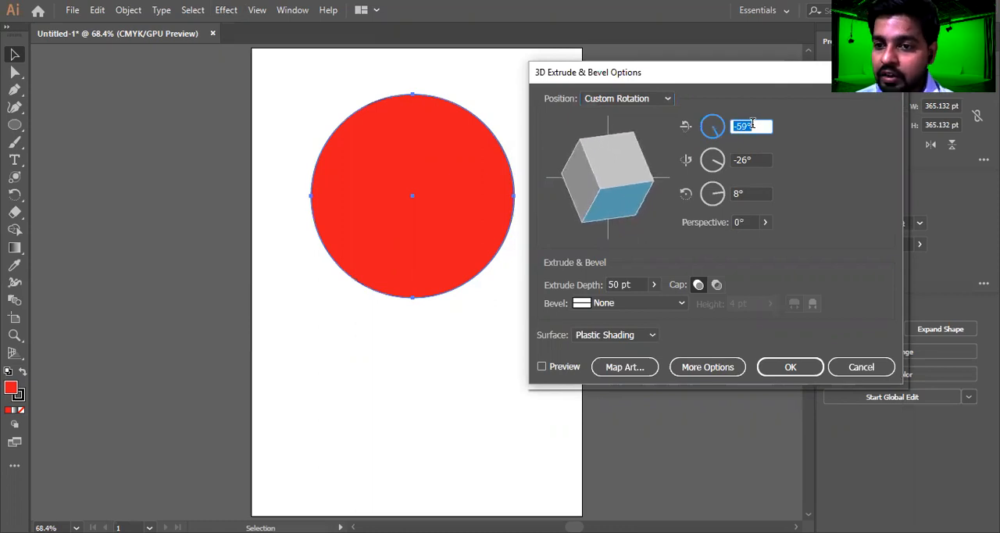
# Set the extrusion's Y-axis rotation to -57° and turn on the preview of the 3D effect
pyautogui.click(751, 156)
pyautogui.press('Down')
pyautogui.press('Down')
pyautogui.press('Down')
pyautogui.press('Down')
pyautogui.press('Down')
pyautogui.press('Down')
pyautogui.press('Down')
pyautogui.press('Down')
pyautogui.press('Down')
pyautogui.press('Down')
pyautogui.press('Down')
pyautogui.press('Down')
pyautogui.press('Down')
pyautogui.press('Down')
pyautogui.press('Down')
pyautogui.press('Down')
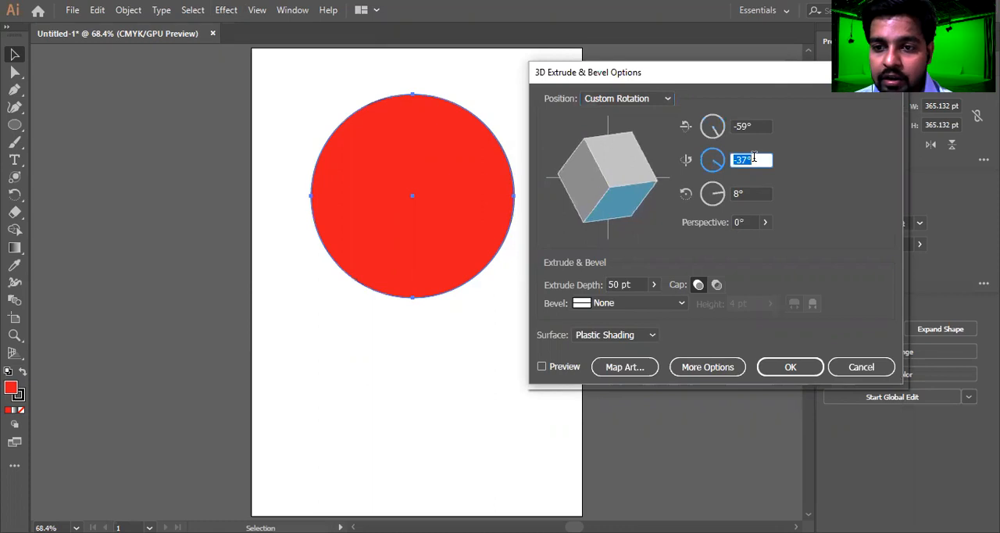
pyautogui.press('Down')
pyautogui.press('Down')
pyautogui.press('Down')
pyautogui.press('Down')
pyautogui.press('Down')
pyautogui.press('Down')
pyautogui.press('Down')
pyautogui.press('Down')
pyautogui.press('Down')
pyautogui.press('Down')
pyautogui.press('Down')
pyautogui.press('Down')
pyautogui.press('Down')
pyautogui.press('Down')
pyautogui.press('Down')
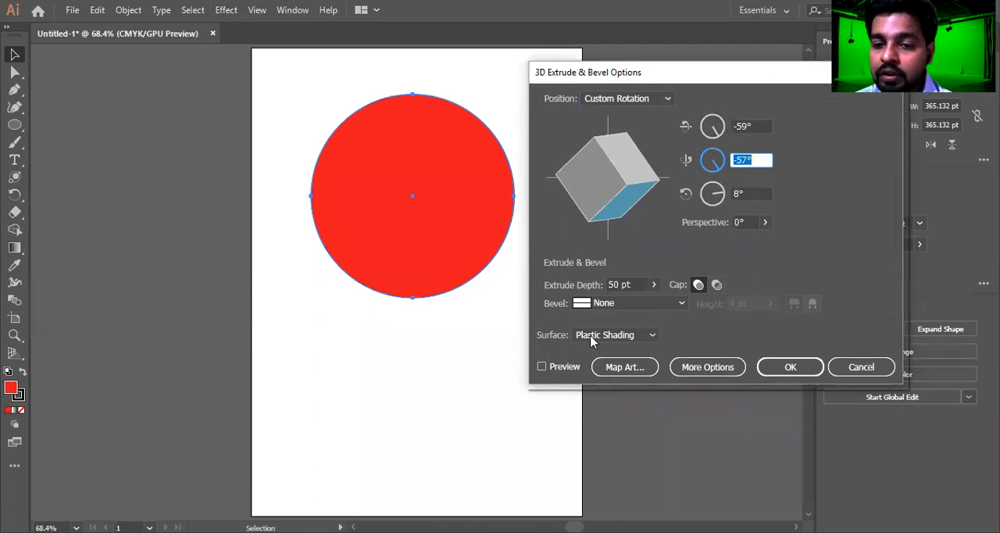
pyautogui.click(542, 367)
pyautogui.click(542, 367)
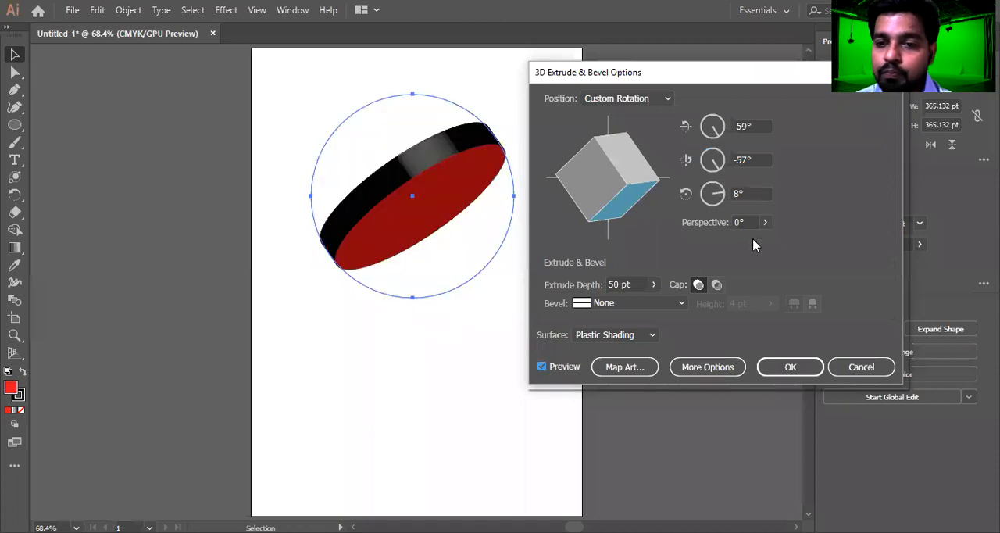
# Try different Z-axis rotations on the extruded circle, ending at 20°
pyautogui.click(758, 192)
pyautogui.press('Down')
pyautogui.press('Down')
pyautogui.press('Down')
pyautogui.press('Down')
pyautogui.press('Down')
pyautogui.press('Down')
pyautogui.press('Down')
pyautogui.press('Down')
pyautogui.press('Down')
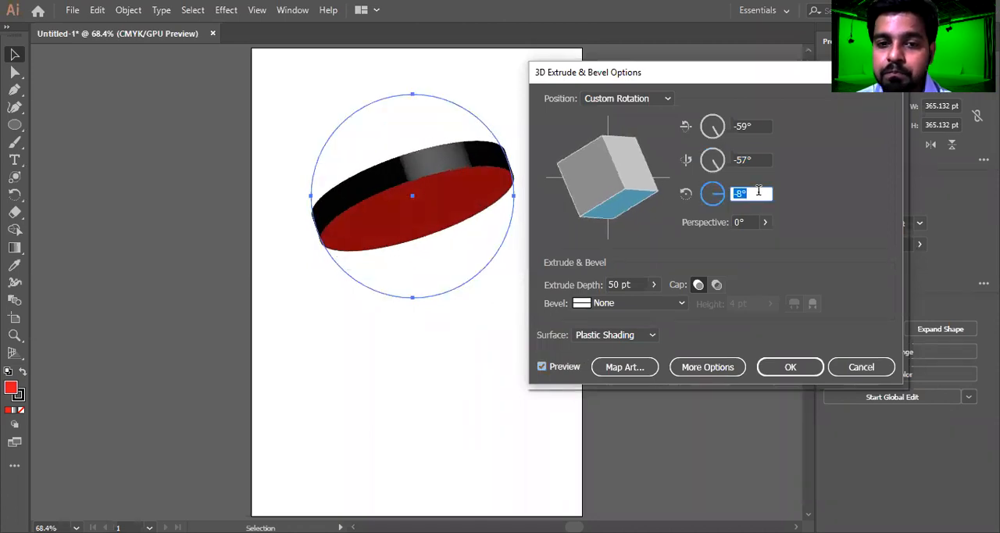
pyautogui.press('Up')
pyautogui.press('Up')
pyautogui.press('Up')
pyautogui.press('Up')
pyautogui.press('Up')
pyautogui.press('Up')
pyautogui.press('Up')
pyautogui.press('Up')
pyautogui.press('Up')
pyautogui.press('Up')
pyautogui.press('Up')
pyautogui.press('Up')
pyautogui.press('Up')
pyautogui.press('Up')
pyautogui.press('Up')
pyautogui.press('Up')
pyautogui.press('Up')
pyautogui.press('Up')
pyautogui.press('Up')
pyautogui.press('Up')
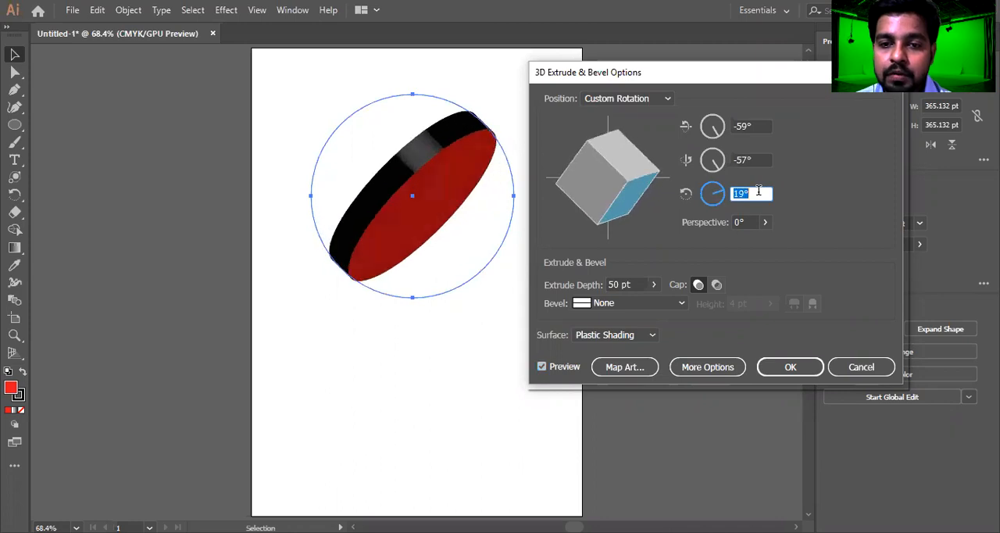
pyautogui.press('Up')
pyautogui.press('Up')
pyautogui.press('Up')
pyautogui.press('Up')
pyautogui.press('Up')
pyautogui.press('Up')
pyautogui.press('Up')
pyautogui.press('Up')
pyautogui.press('Up')
pyautogui.press('Up')
pyautogui.press('Up')
pyautogui.press('Up')
pyautogui.press('Up')
pyautogui.press('Up')
pyautogui.press('Up')
pyautogui.press('Down')
pyautogui.press('Down')
pyautogui.press('Down')
pyautogui.press('Down')
pyautogui.press('Down')
pyautogui.press('Down')
pyautogui.press('Down')
pyautogui.press('Down')
pyautogui.press('Down')
pyautogui.press('Down')
pyautogui.press('Down')
pyautogui.press('Down')
pyautogui.press('Down')
pyautogui.press('Down')
pyautogui.press('Down')
pyautogui.press('Down')
pyautogui.press('Down')
pyautogui.press('Down')
pyautogui.press('Down')
pyautogui.press('Down')
pyautogui.press('Down')
pyautogui.press('Down')
pyautogui.press('Down')
pyautogui.press('Down')
pyautogui.press('Down')
pyautogui.press('Down')
pyautogui.press('Down')
pyautogui.press('Down')
pyautogui.press('Down')
pyautogui.press('Down')
pyautogui.press('Down')
pyautogui.press('Down')
pyautogui.press('Down')
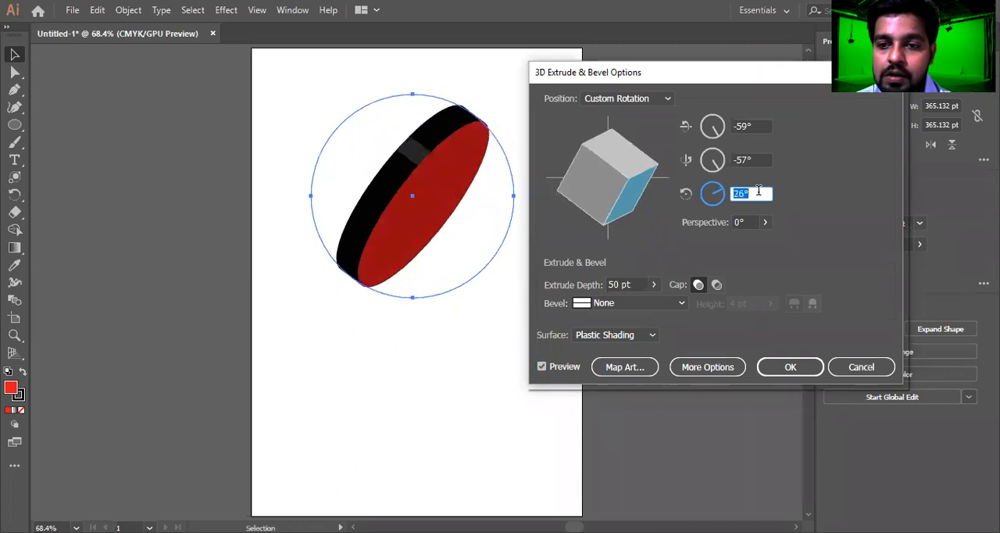
pyautogui.press('Up')
pyautogui.press('Up')
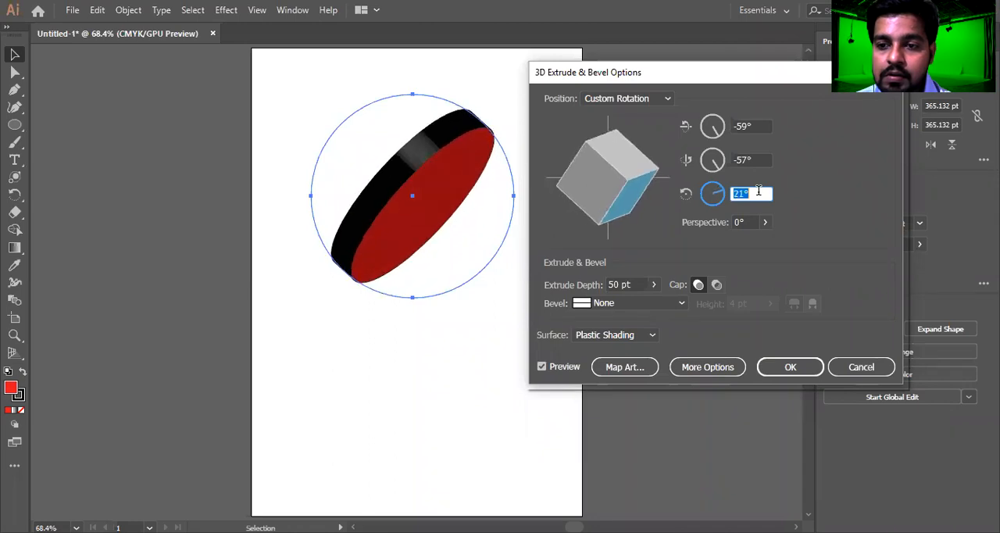
pyautogui.press('Down')
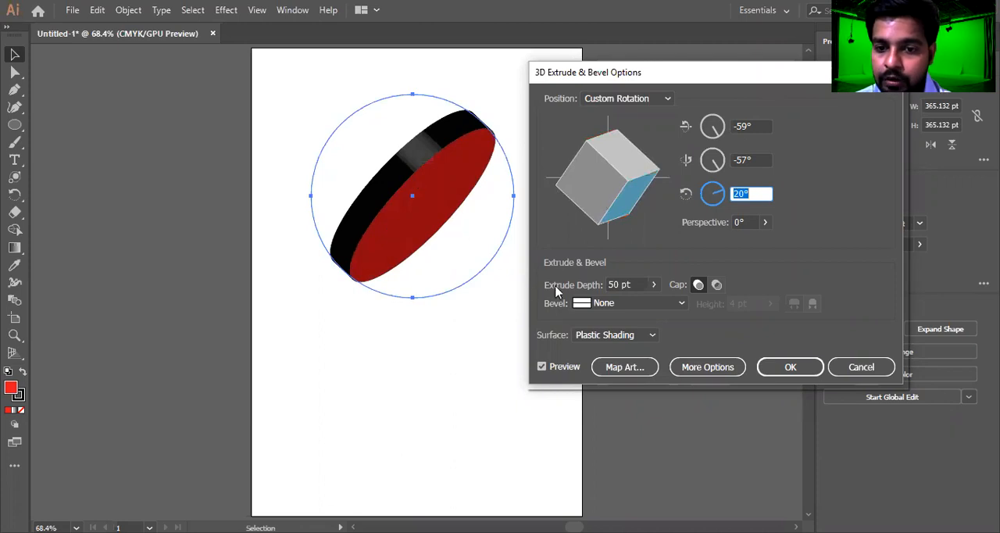
# Rotate the extruded circle freely with the preview cube to about 24° in X, -26° in Y and -63° in Z
pyautogui.click(622, 198)
pyautogui.moveTo(625, 197); pyautogui.dragTo(562, 187)
pyautogui.moveTo(633, 178); pyautogui.dragTo(618, 164)
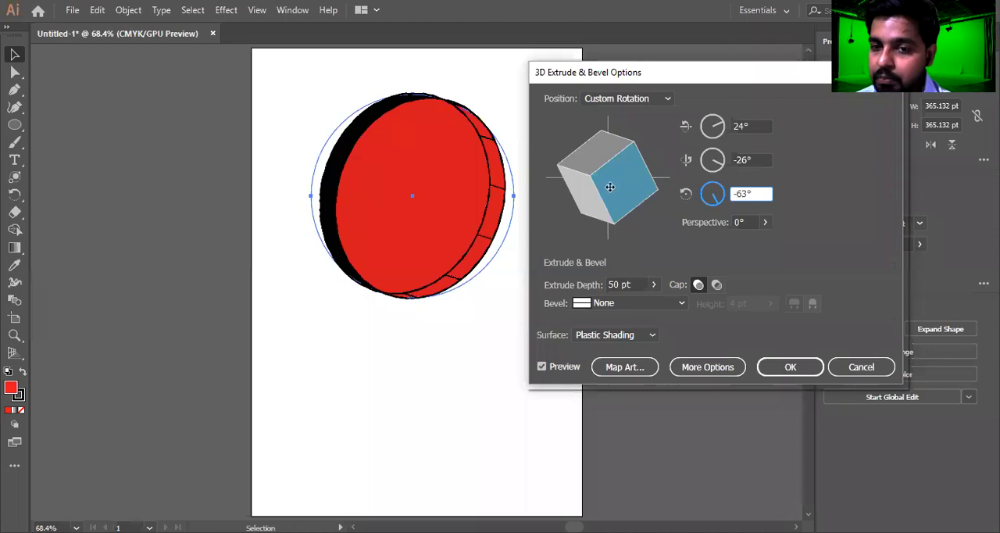
# Rotate the extruded circle freely with the preview cube to about 27° in X, -27° in Y and -67° in Z
pyautogui.moveTo(628, 184); pyautogui.dragTo(626, 181)
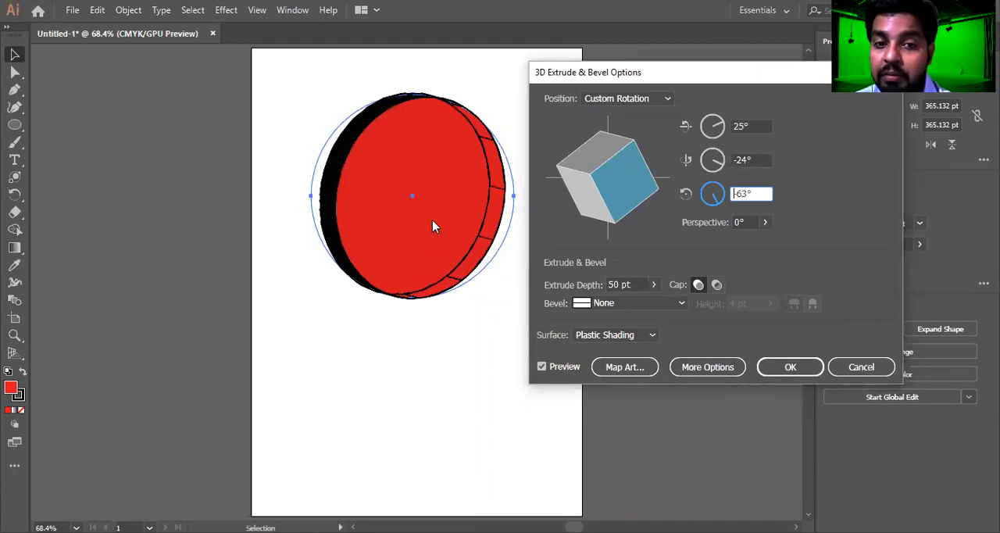
pyautogui.moveTo(618, 170); pyautogui.dragTo(595, 188)
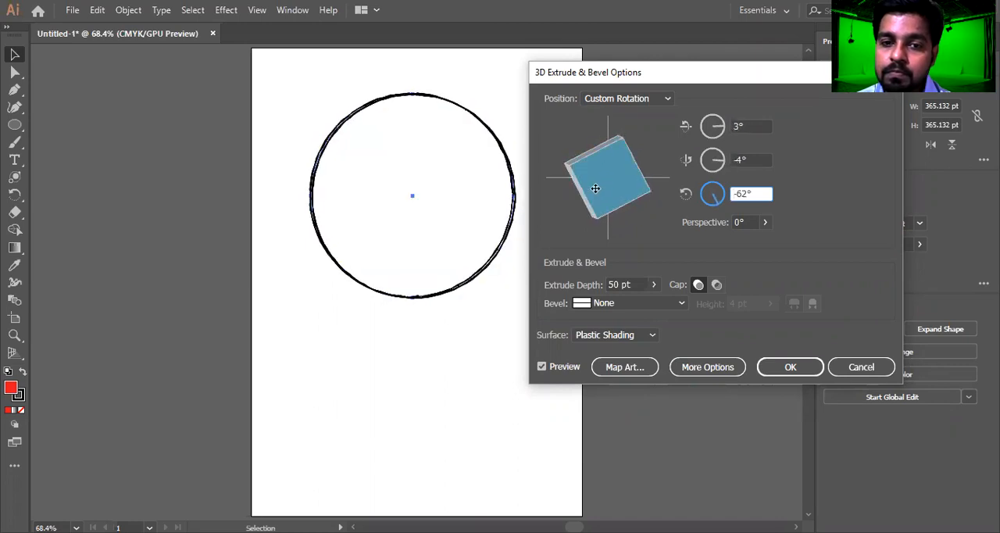
pyautogui.click(655, 284)
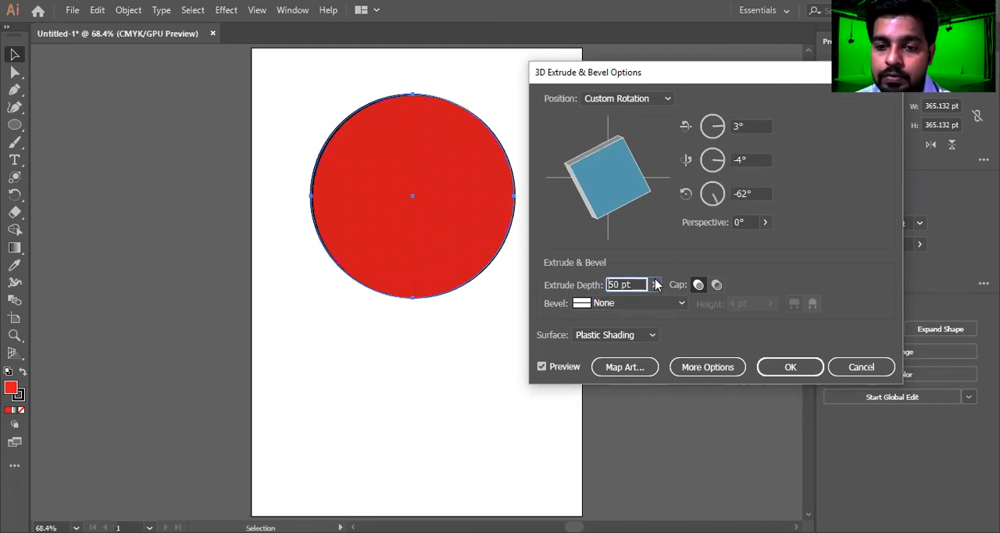
pyautogui.click(654, 284)
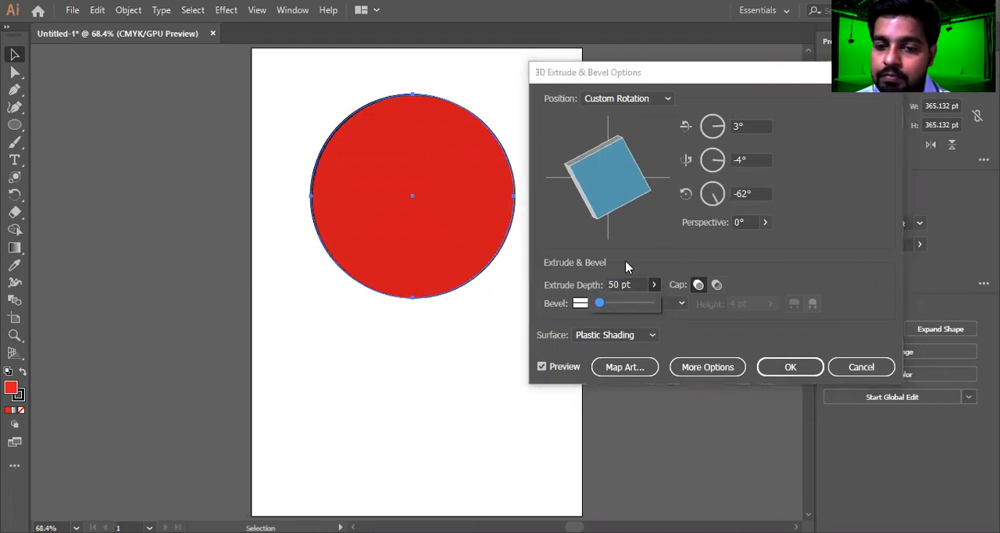
pyautogui.moveTo(635, 193); pyautogui.dragTo(632, 183)
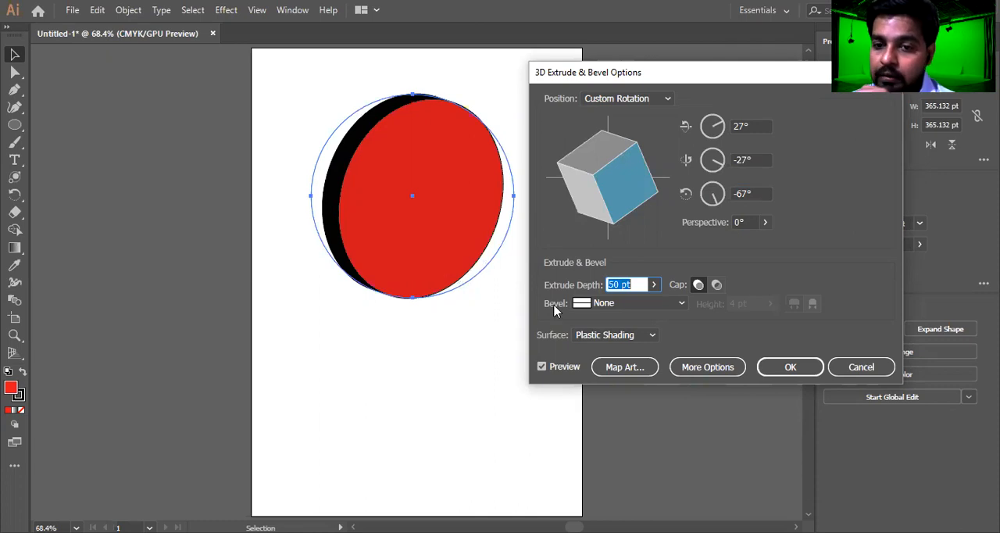
# Increase the extrude depth to 120 pt and freely rotate the circle to about -21° in X, 8° in Y and -77° in Z
pyautogui.click(635, 284)
pyautogui.press('Up')
pyautogui.press('Up')
pyautogui.press('Up')
pyautogui.press('Up')
pyautogui.press('Up')
pyautogui.press('Up')
pyautogui.press('Up')
pyautogui.press('Up')
pyautogui.press('Up')
pyautogui.press('Up')
pyautogui.press('Up')
pyautogui.press('Up')
pyautogui.press('Up')
pyautogui.press('Up')
pyautogui.press('Up')
pyautogui.press('Up')
pyautogui.press('Up')
pyautogui.press('Up')
pyautogui.press('Up')
pyautogui.press('Up')
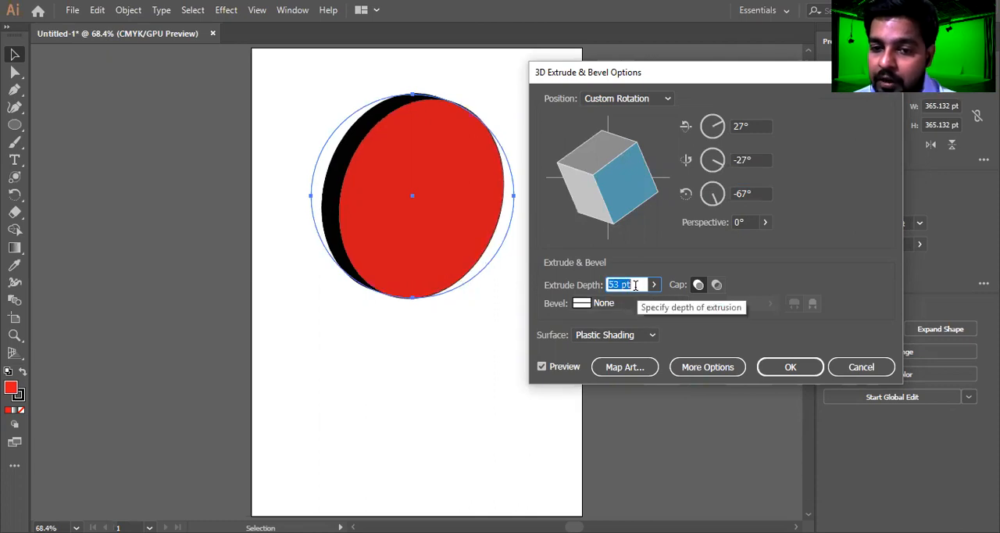
pyautogui.press('Up')
pyautogui.press('Up')
pyautogui.press('Up')
pyautogui.press('Up')
pyautogui.press('Up')
pyautogui.press('Up')
pyautogui.press('Up')
pyautogui.press('Up')
pyautogui.press('Up')
pyautogui.press('Up')
pyautogui.press('Up')
pyautogui.press('Up')
pyautogui.press('Up')
pyautogui.press('Up')
pyautogui.press('Up')
pyautogui.press('Up')
pyautogui.press('Up')
pyautogui.press('Up')
pyautogui.press('Up')
pyautogui.press('Up')
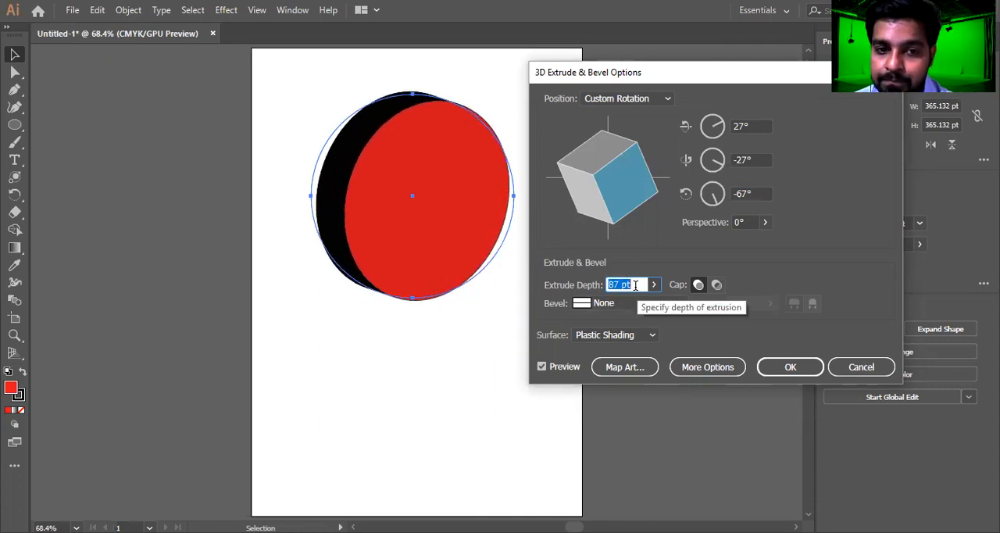
pyautogui.press('Up')
pyautogui.press('Up')
pyautogui.press('Up')
pyautogui.press('Up')
pyautogui.press('Up')
pyautogui.press('Up')
pyautogui.press('Up')
pyautogui.press('Up')
pyautogui.press('Up')
pyautogui.press('Up')
pyautogui.press('Up')
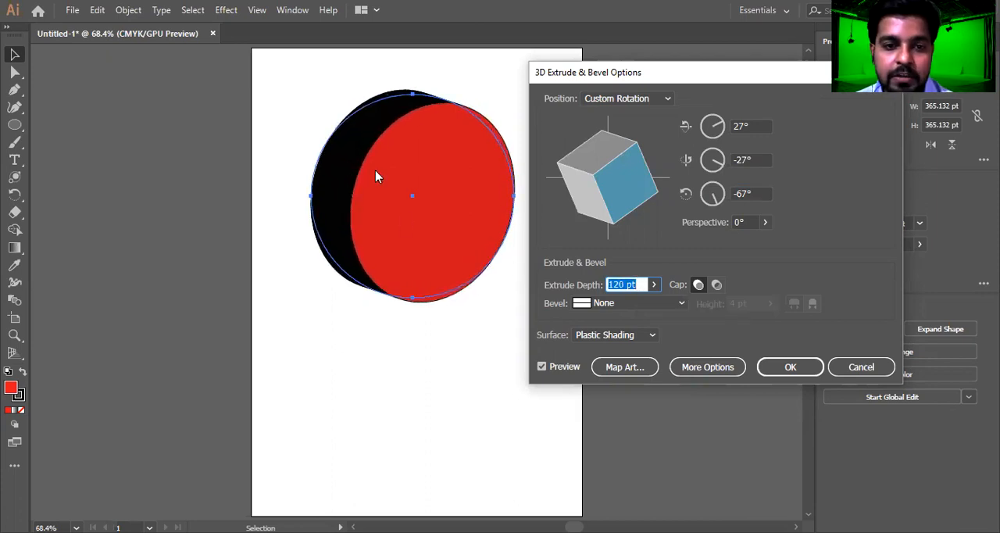
pyautogui.moveTo(605, 182)
pyautogui.mouseDown()
pyautogui.moveTo(622, 193)
pyautogui.moveTo(612, 215)
pyautogui.moveTo(615, 188)
pyautogui.moveTo(598, 165)
pyautogui.moveTo(620, 184)
pyautogui.moveTo(588, 176)
pyautogui.moveTo(608, 170)
pyautogui.moveTo(632, 190)
pyautogui.moveTo(626, 156)
pyautogui.moveTo(599, 184)
pyautogui.moveTo(595, 175)
pyautogui.mouseUp()
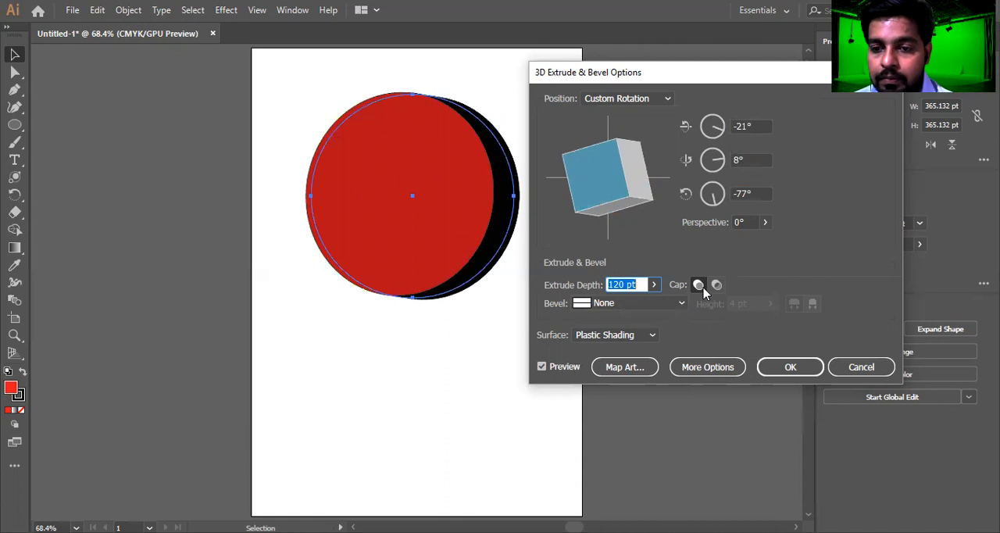
# Try the Classic, Complex 1, Complex 2 and Cove bevels on the extruded circle, ending with the bevel at None
pyautogui.click(629, 303)
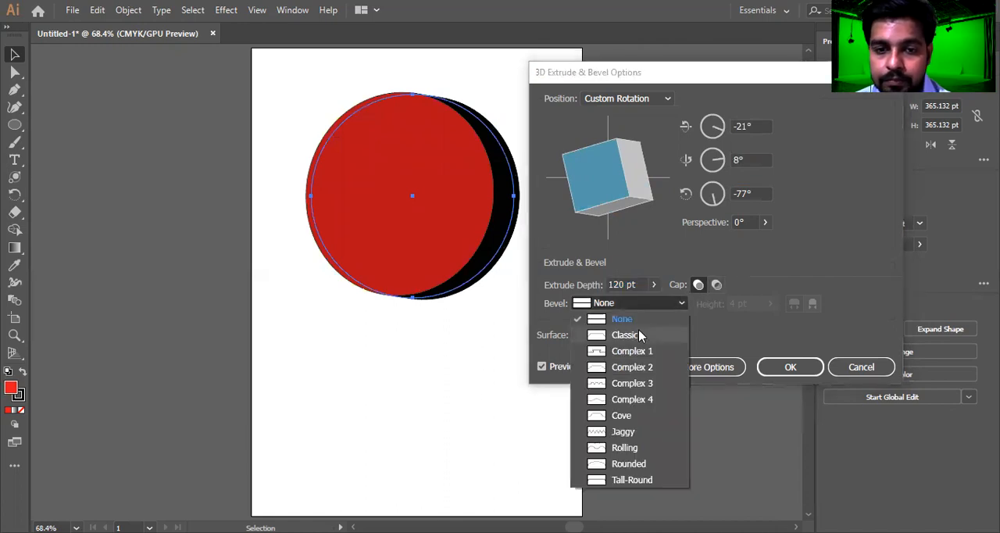
pyautogui.click(639, 328)
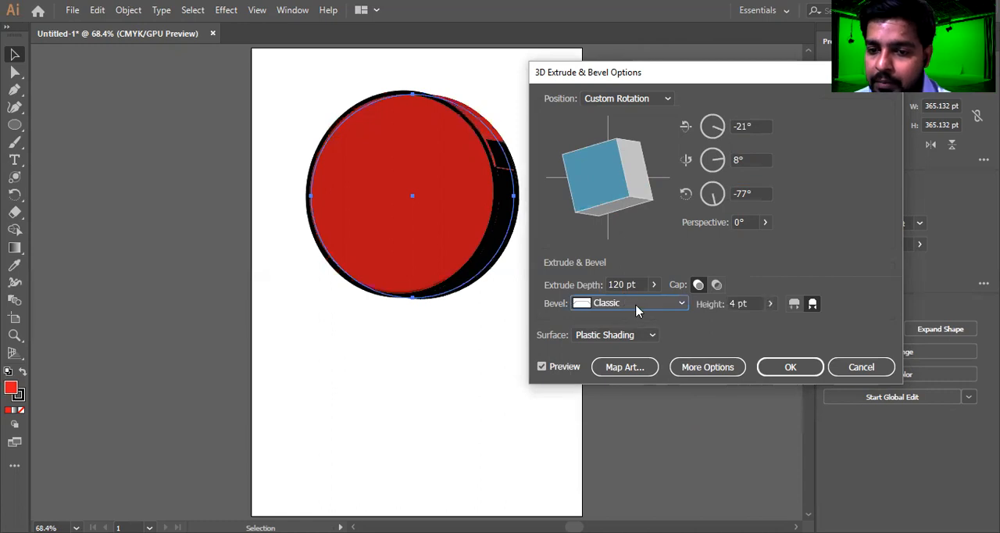
pyautogui.click(624, 307)
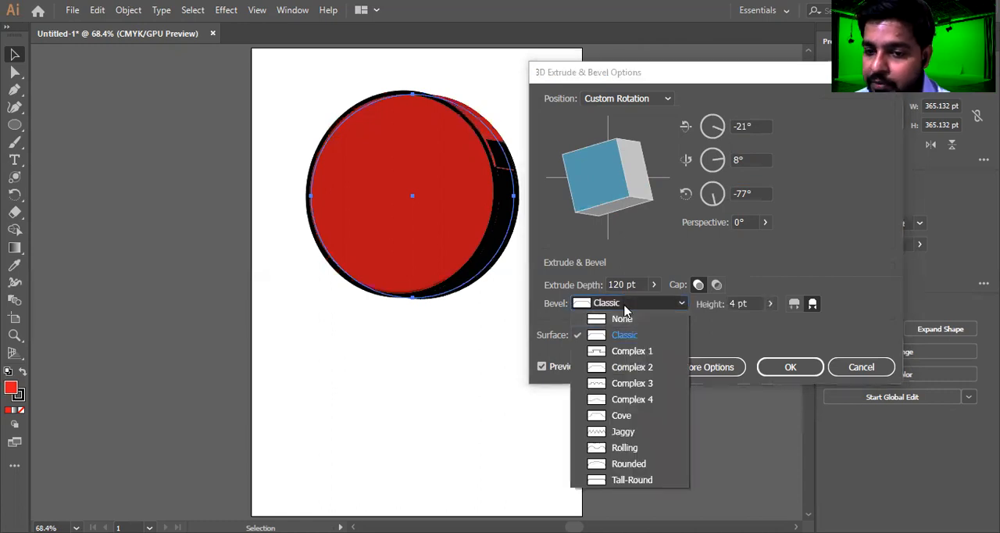
pyautogui.click(635, 352)
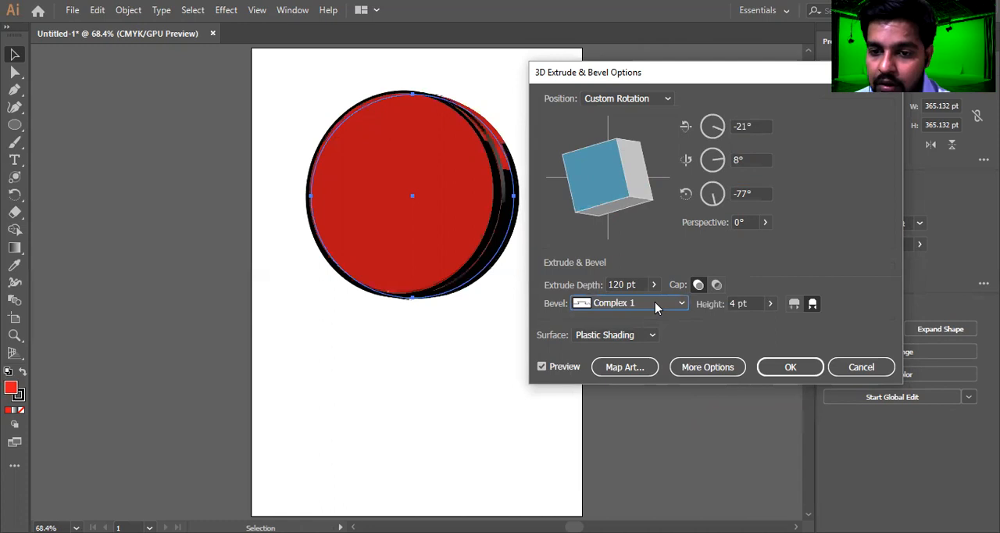
pyautogui.click(655, 303)
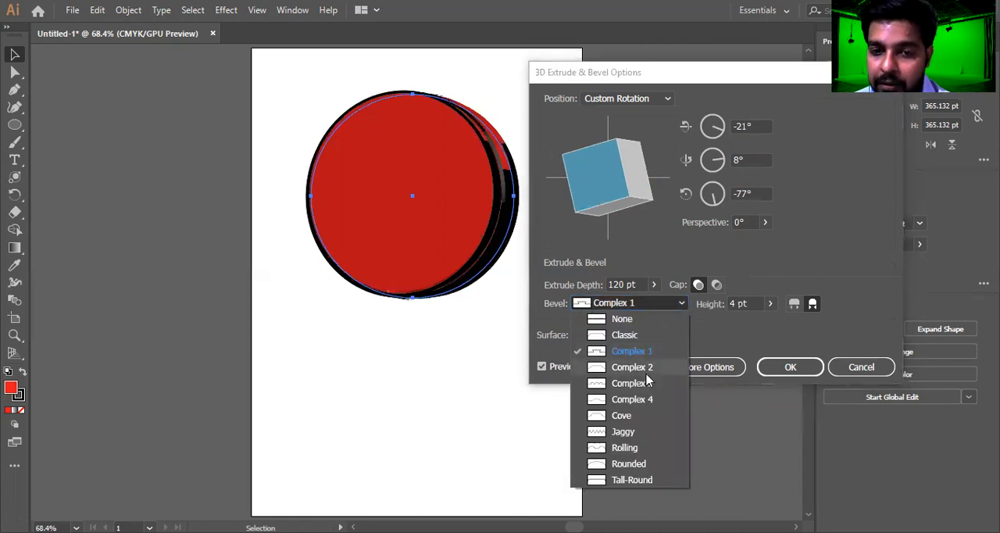
pyautogui.click(632, 367)
pyautogui.click(660, 304)
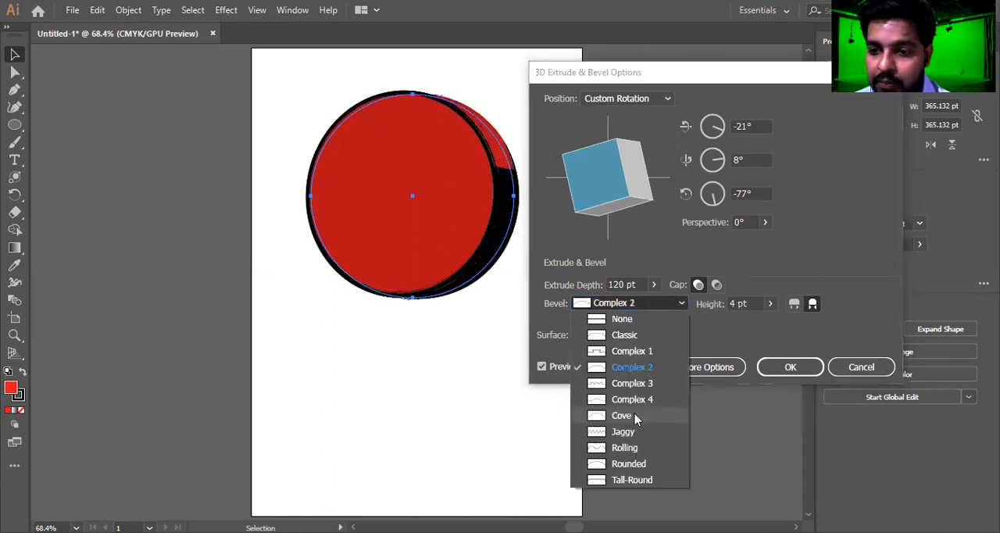
pyautogui.click(621, 415)
pyautogui.click(617, 307)
pyautogui.click(619, 320)
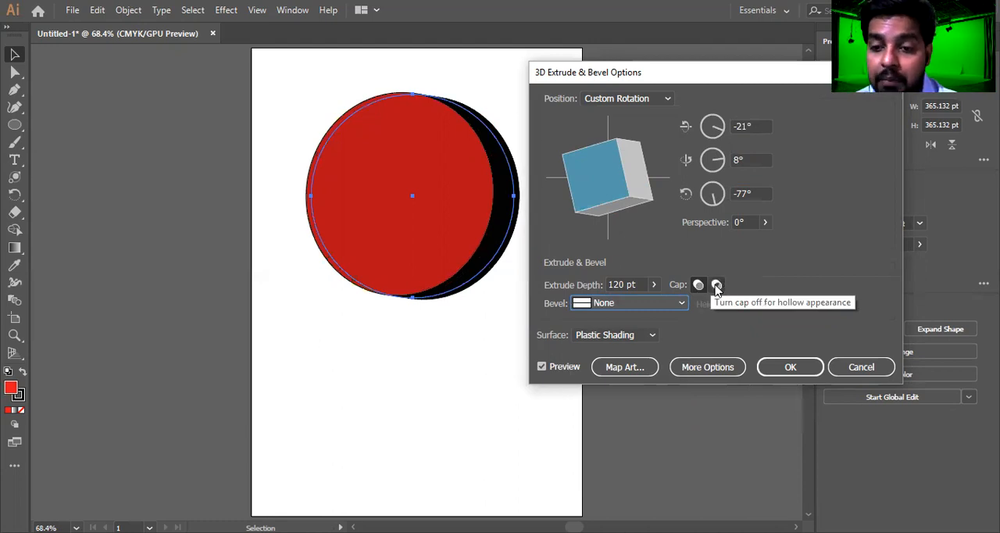
# Compare the hollow and solid cap appearances of the extruded circle, ending with the cap turned on
pyautogui.click(717, 286)
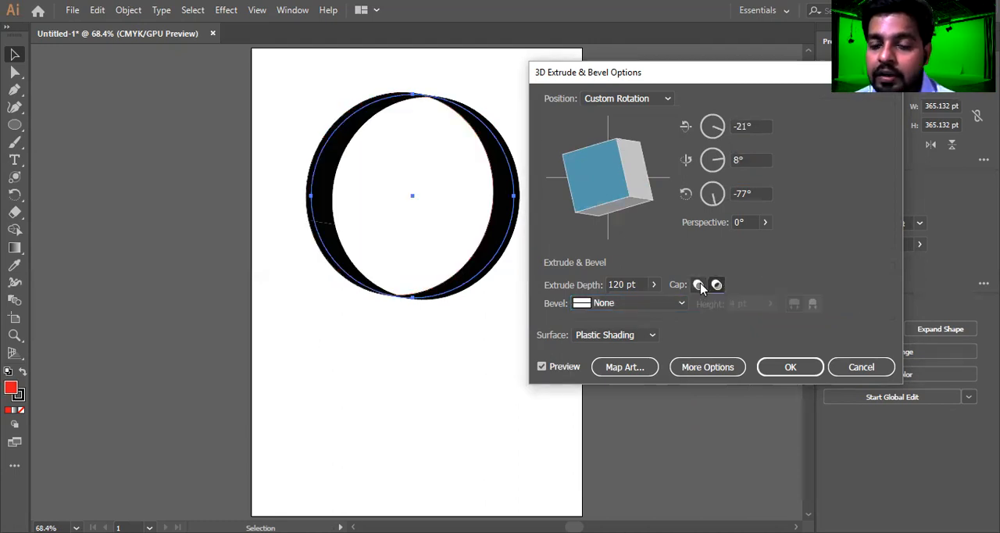
pyautogui.click(698, 285)
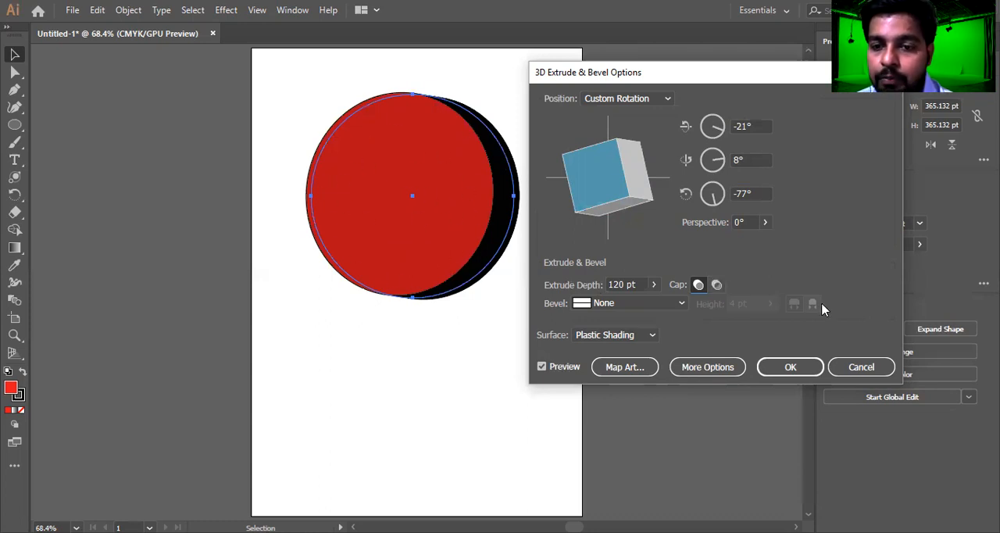
pyautogui.click(716, 286)
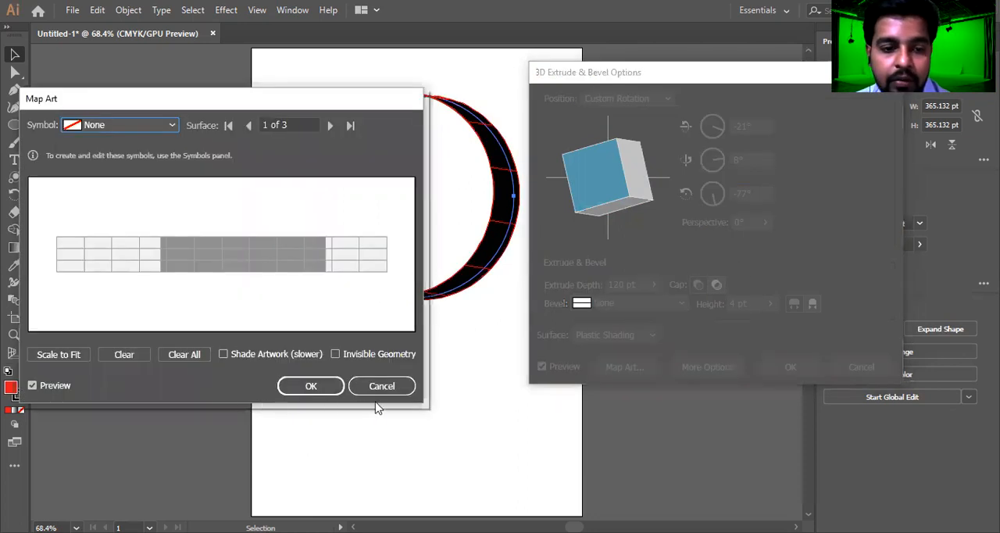
pyautogui.click(699, 284)
# Try the Wireframe, No Shading and Diffuse Shading surfaces on the extruded circle, ending with Plastic Shading
pyautogui.click(650, 335)
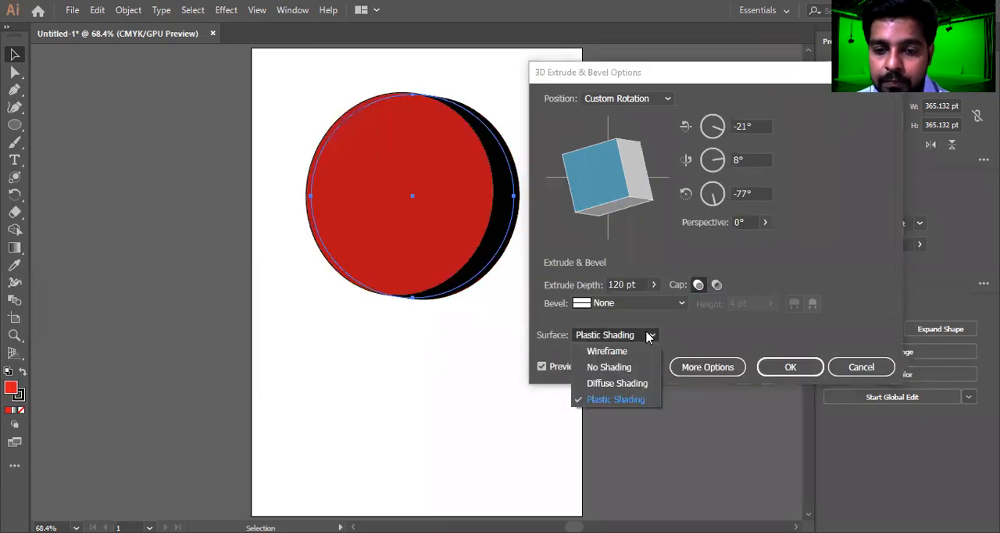
pyautogui.click(578, 351)
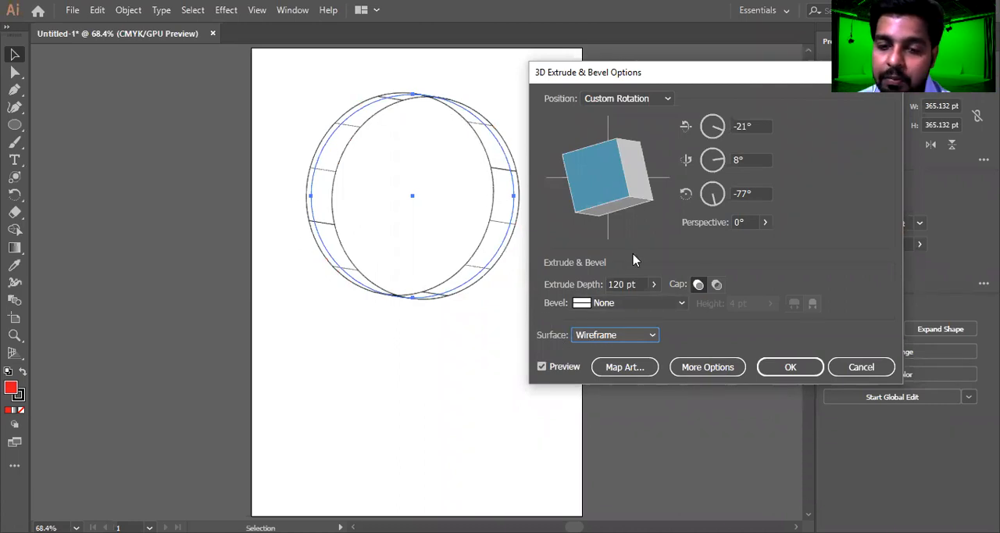
pyautogui.click(642, 340)
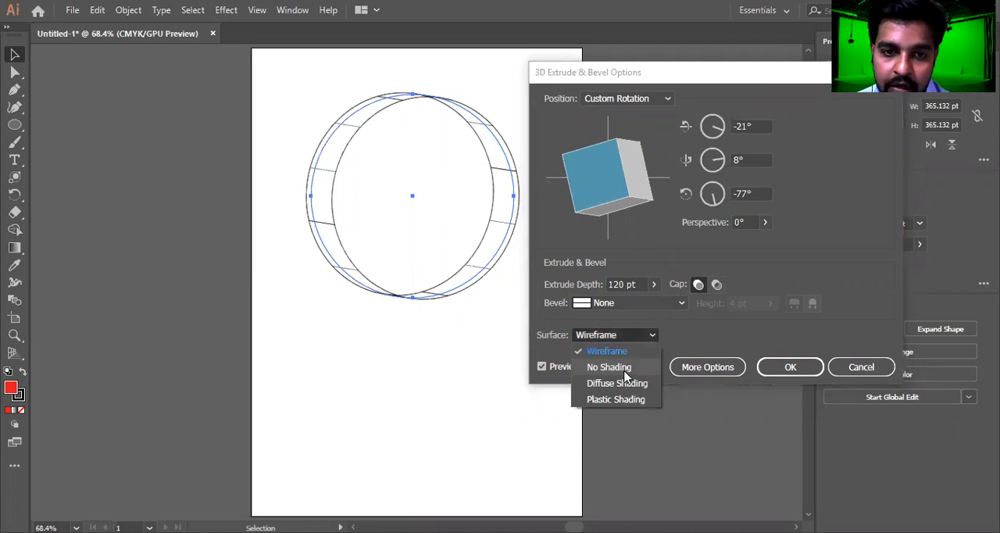
pyautogui.click(617, 371)
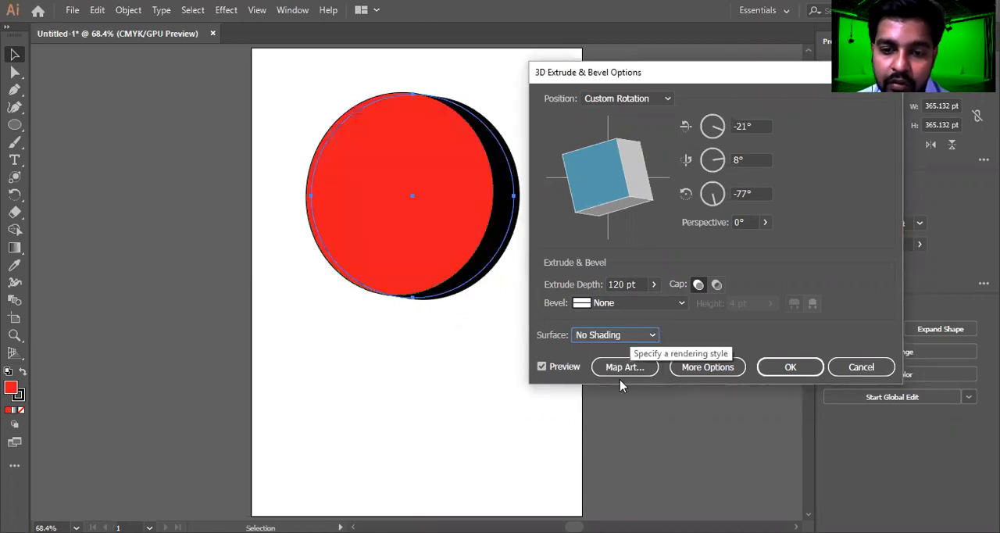
pyautogui.click(621, 336)
pyautogui.click(614, 382)
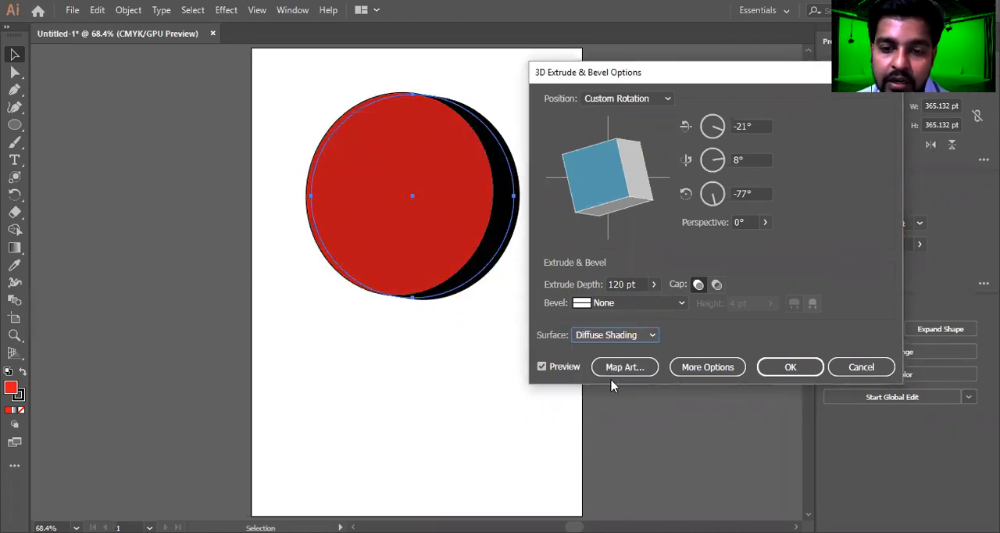
pyautogui.click(641, 335)
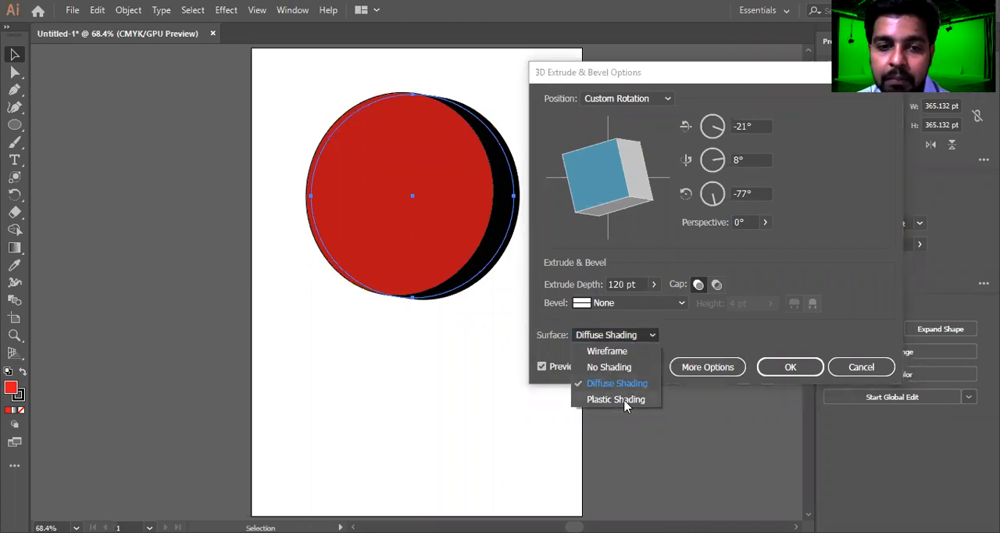
pyautogui.click(626, 400)
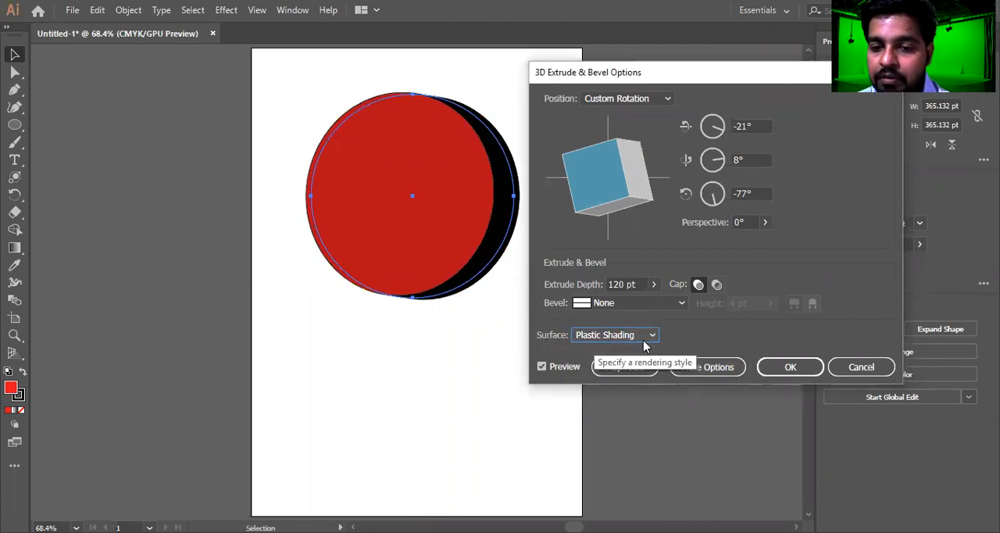
pyautogui.click(649, 335)
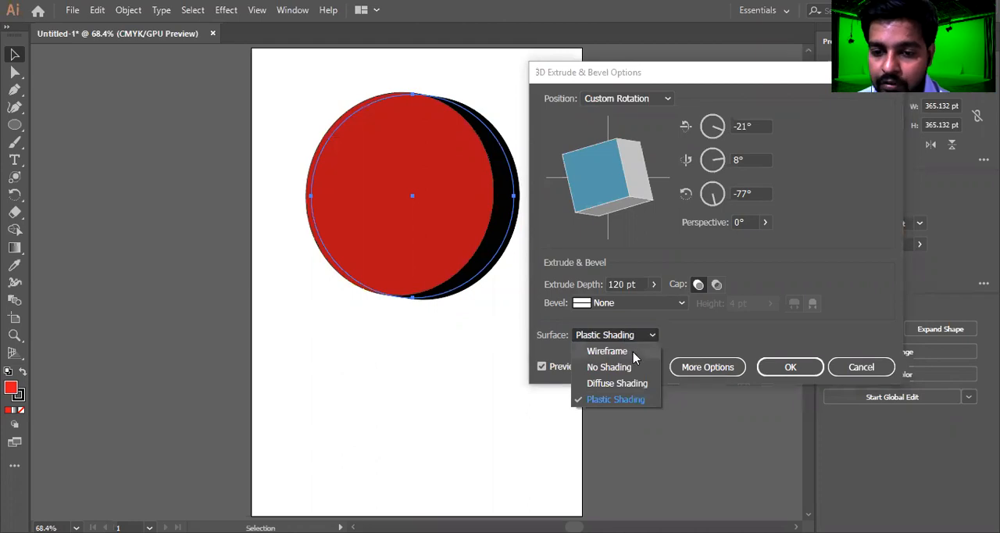
pyautogui.click(712, 372)
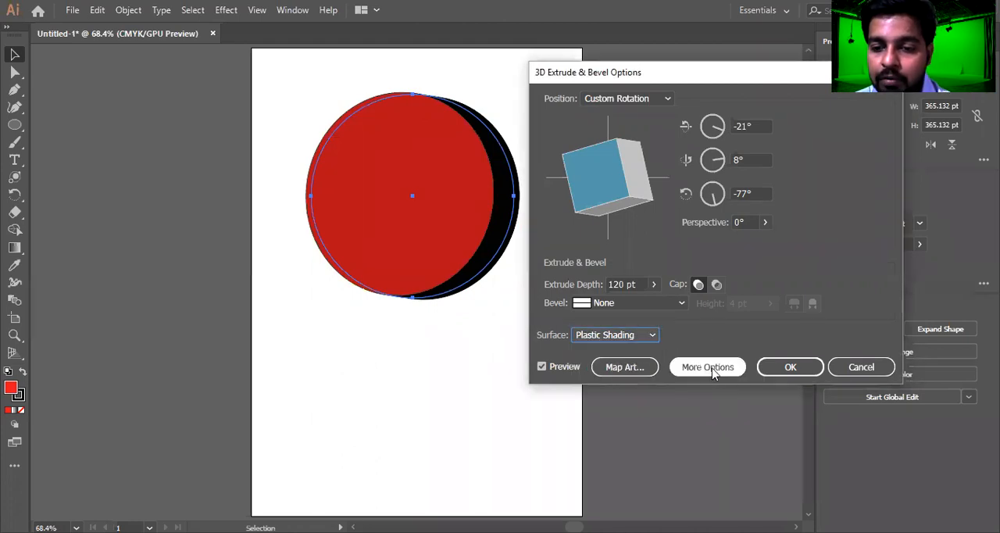
# Map the Gerbera symbol onto surface 1 of the extruded circle and scale it to fit the face
pyautogui.click(619, 367)
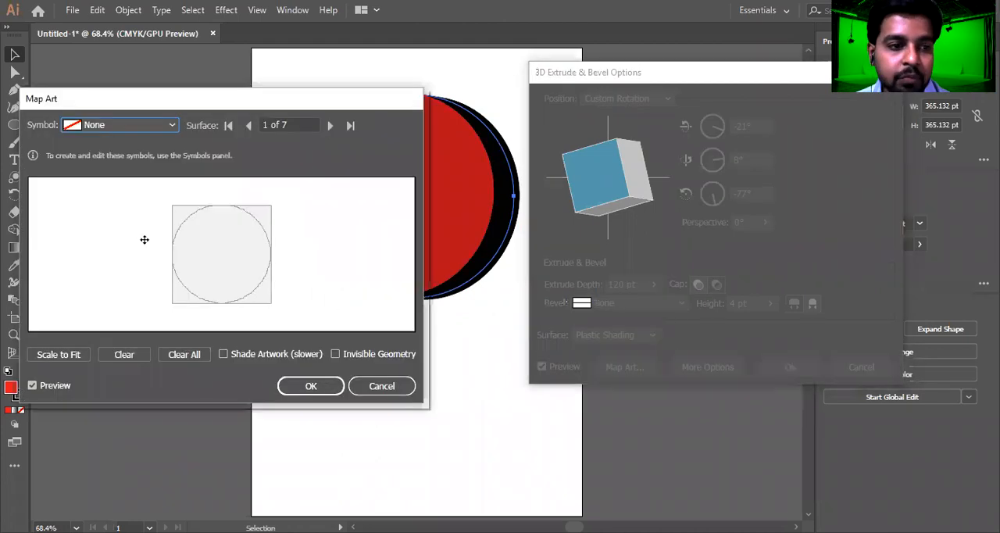
pyautogui.click(365, 386)
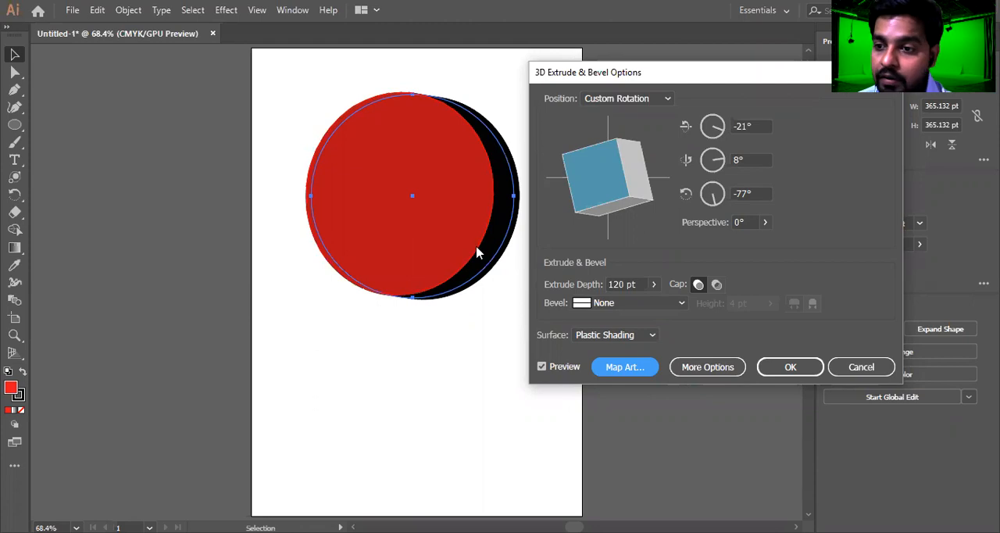
pyautogui.click(627, 368)
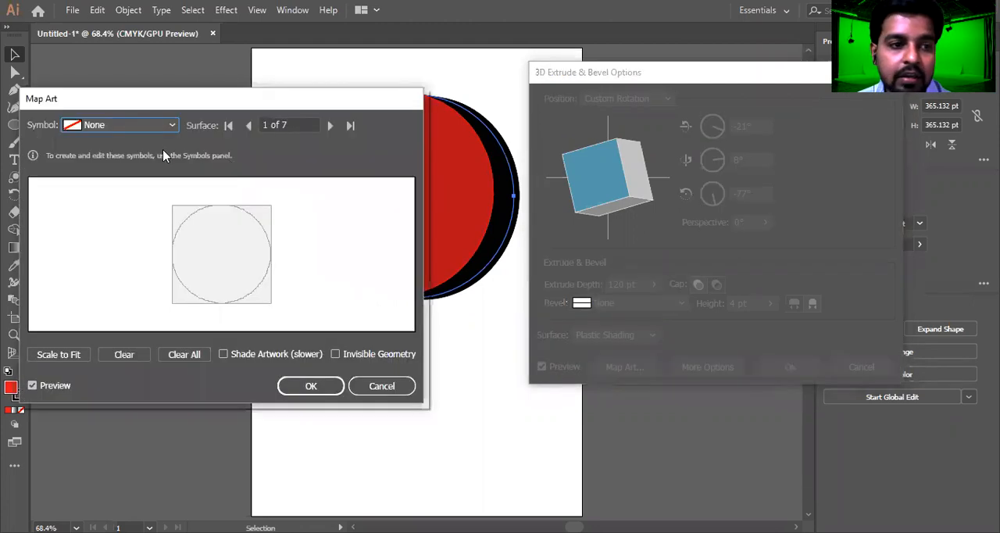
pyautogui.click(127, 127)
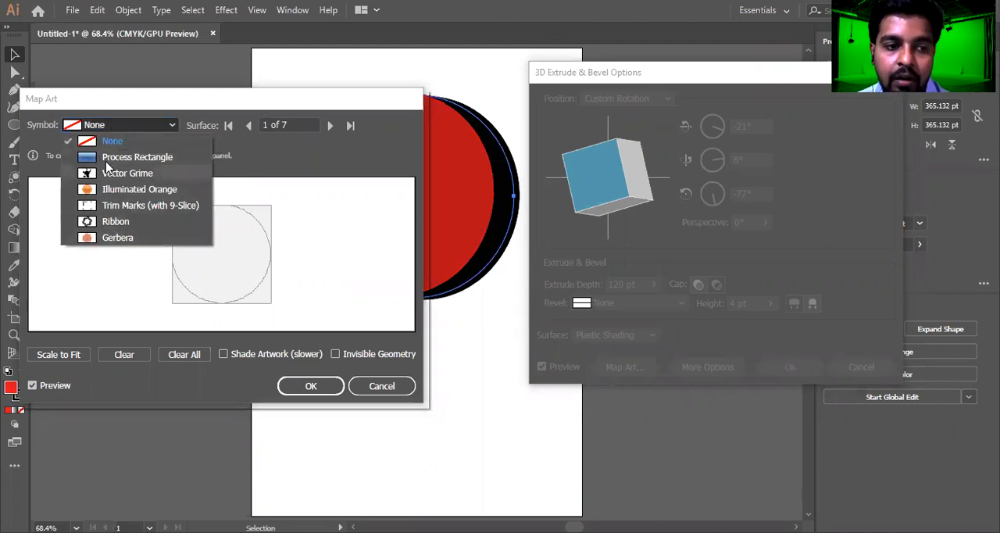
pyautogui.click(122, 237)
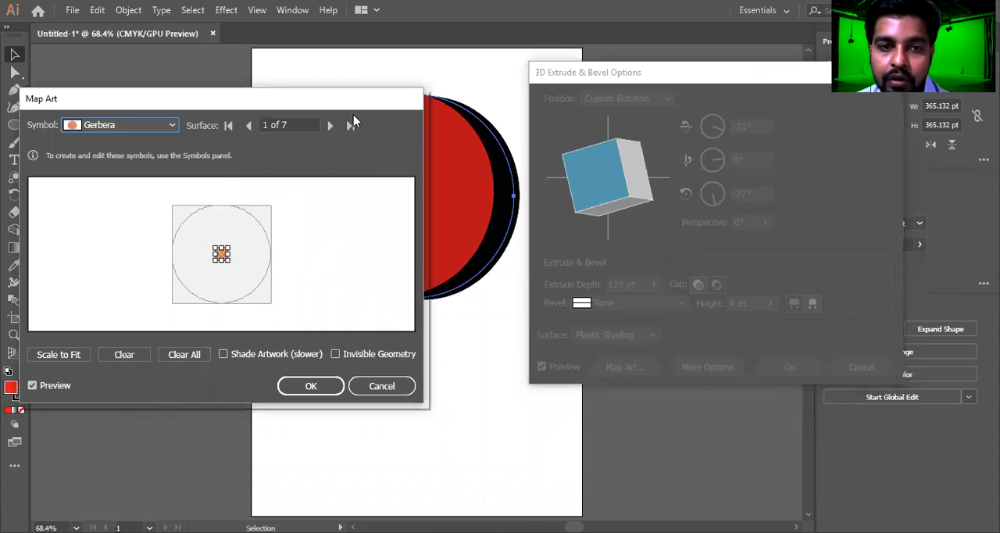
pyautogui.moveTo(328, 99); pyautogui.dragTo(869, 65)
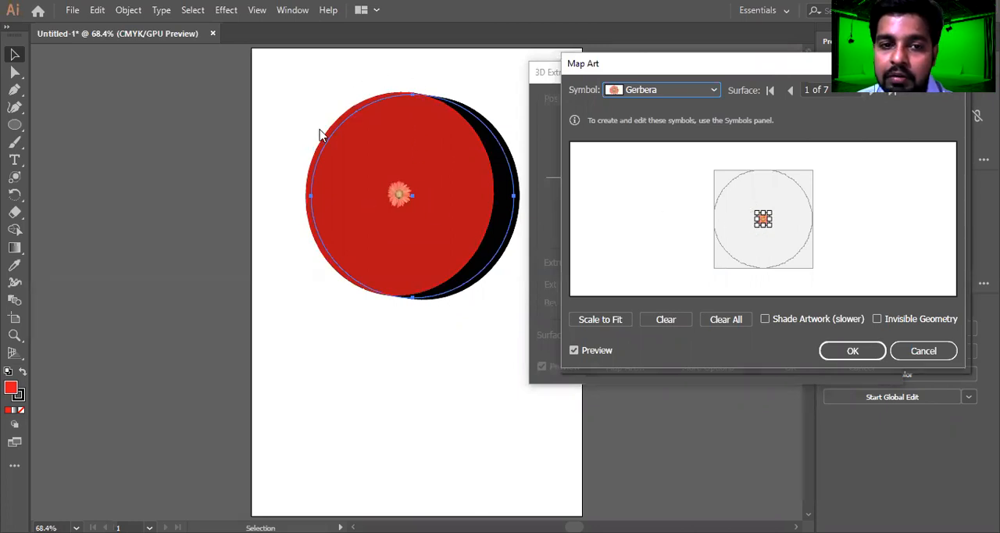
pyautogui.click(603, 320)
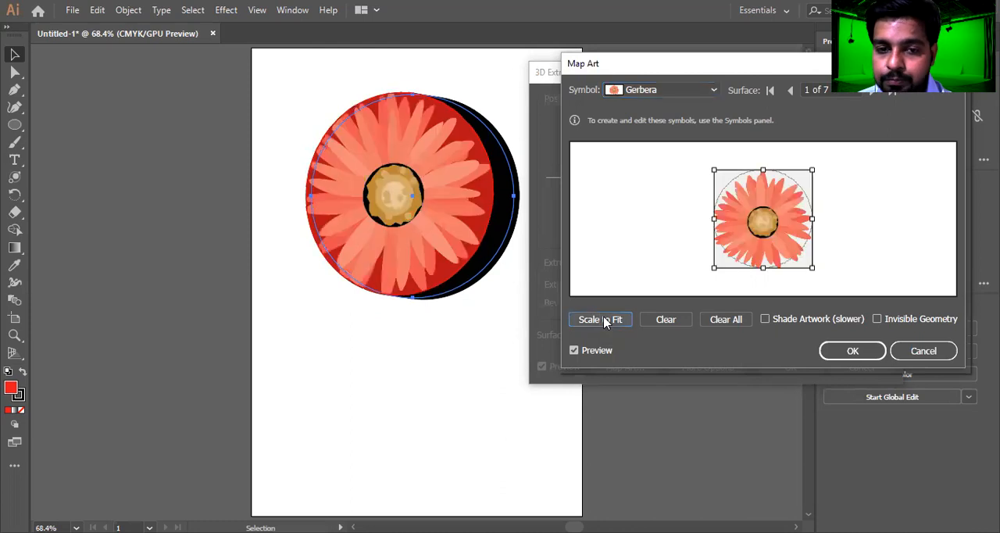
# Accept the mapped Gerbera art and set the extruded circle's X-axis rotation to -20°
pyautogui.click(863, 351)
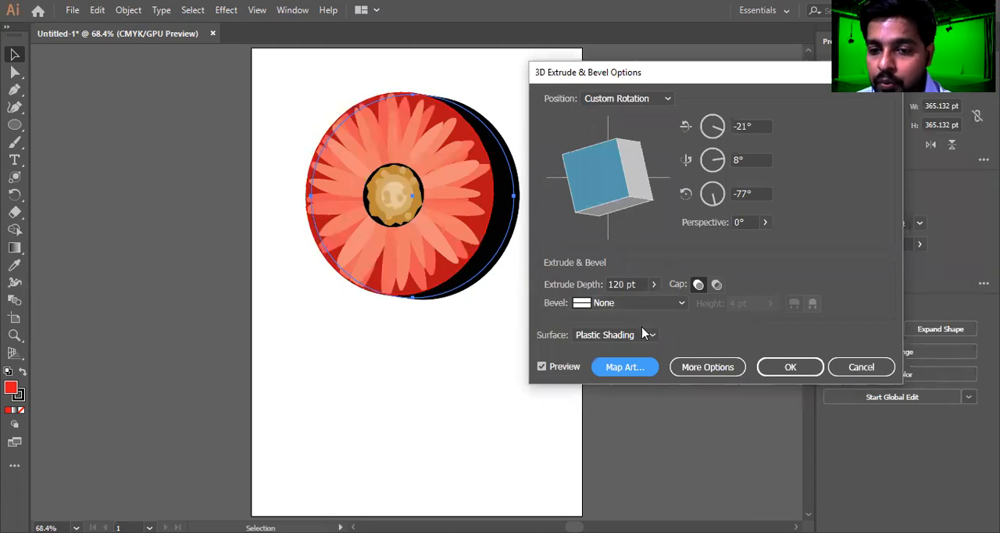
pyautogui.click(629, 103)
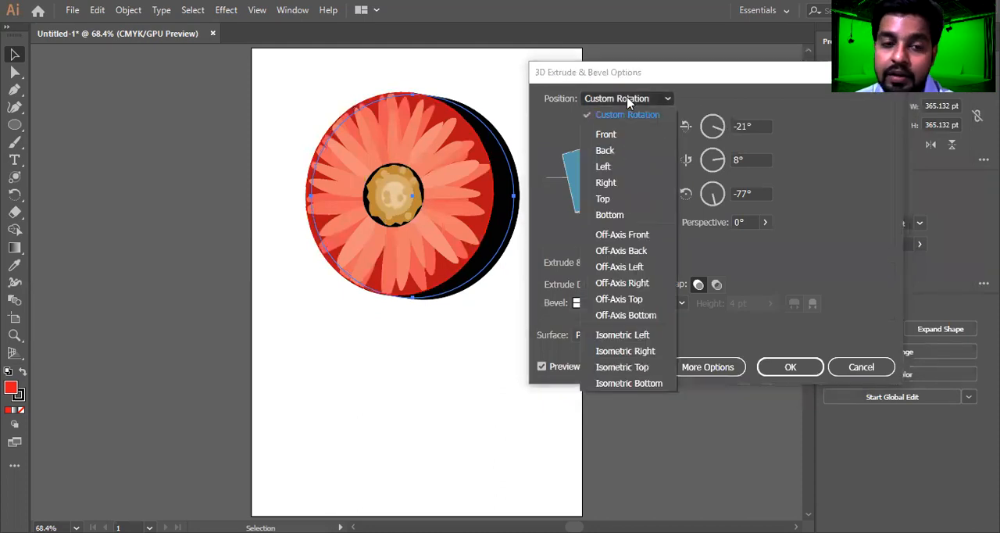
pyautogui.click(564, 102)
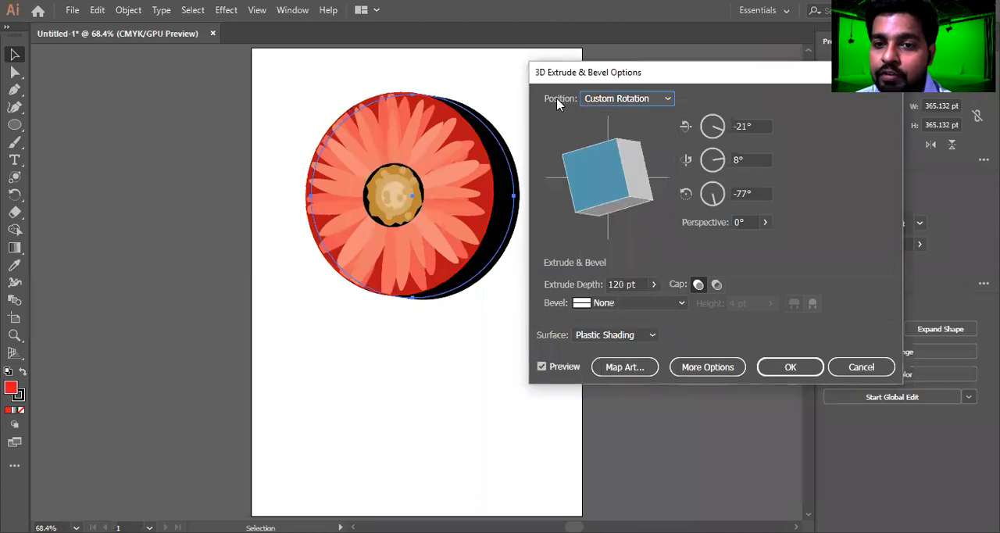
pyautogui.scroll(-9, 754, 127)
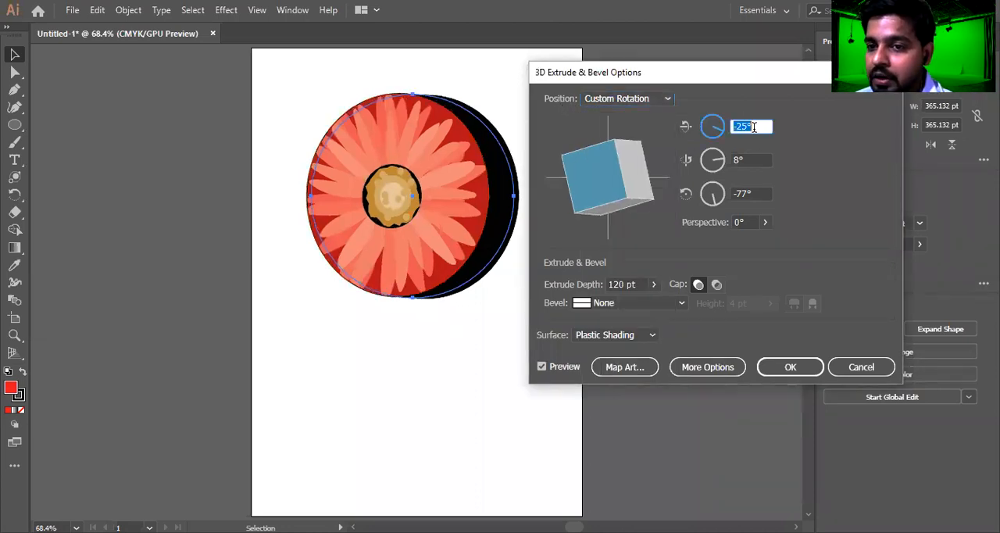
pyautogui.scroll(-2, 753, 127)
pyautogui.scroll(15, 754, 125)
pyautogui.scroll(-3, 755, 125)
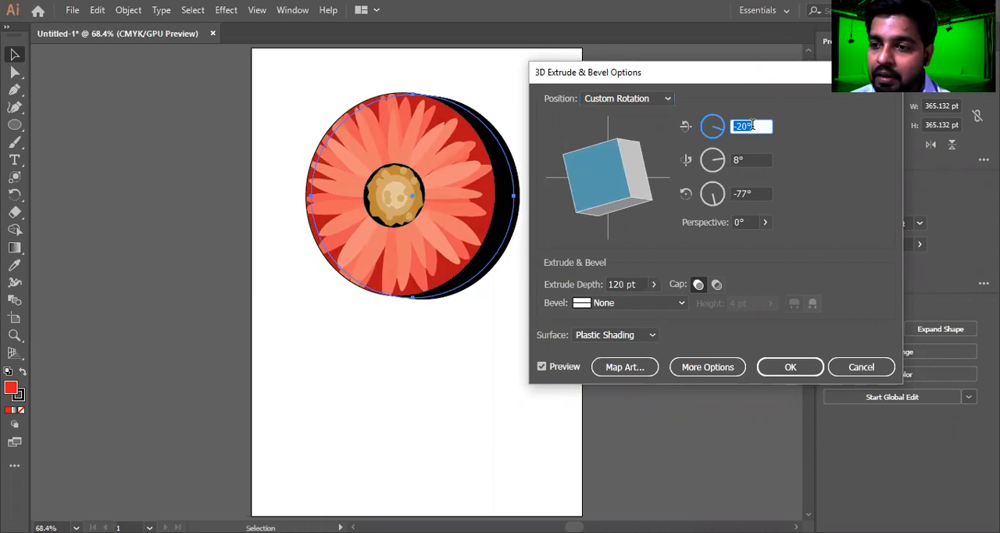
# Try the Front, Top and Bottom position presets on the extruded circle
pyautogui.click(642, 100)
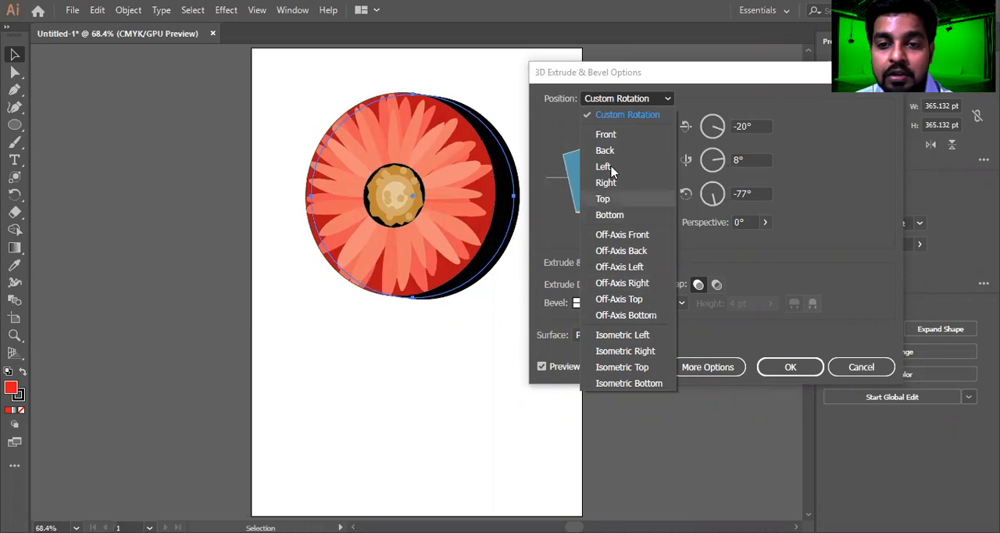
pyautogui.click(628, 133)
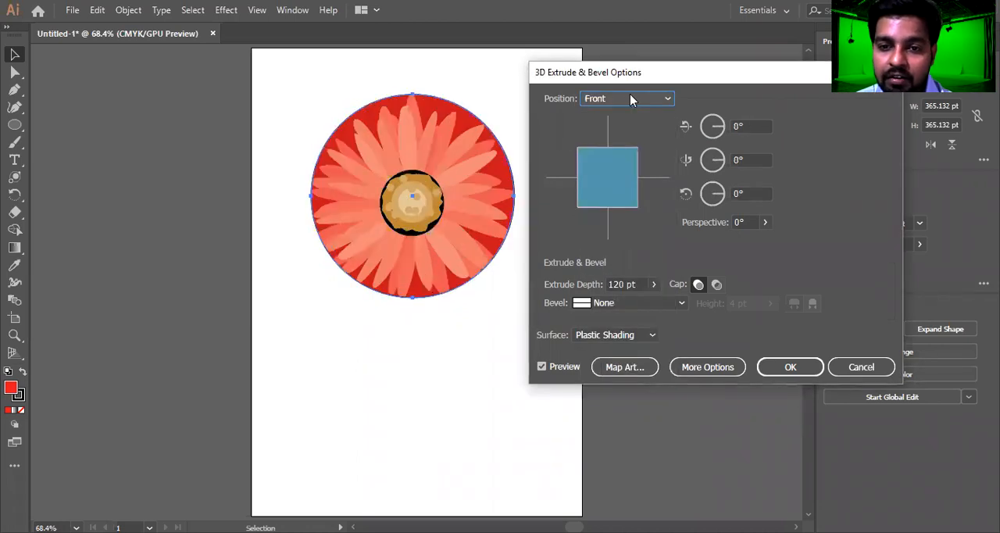
pyautogui.scroll(-2, 628, 97)
pyautogui.click(627, 99)
pyautogui.click(625, 97)
pyautogui.click(625, 98)
pyautogui.click(610, 197)
pyautogui.click(618, 103)
pyautogui.click(607, 213)
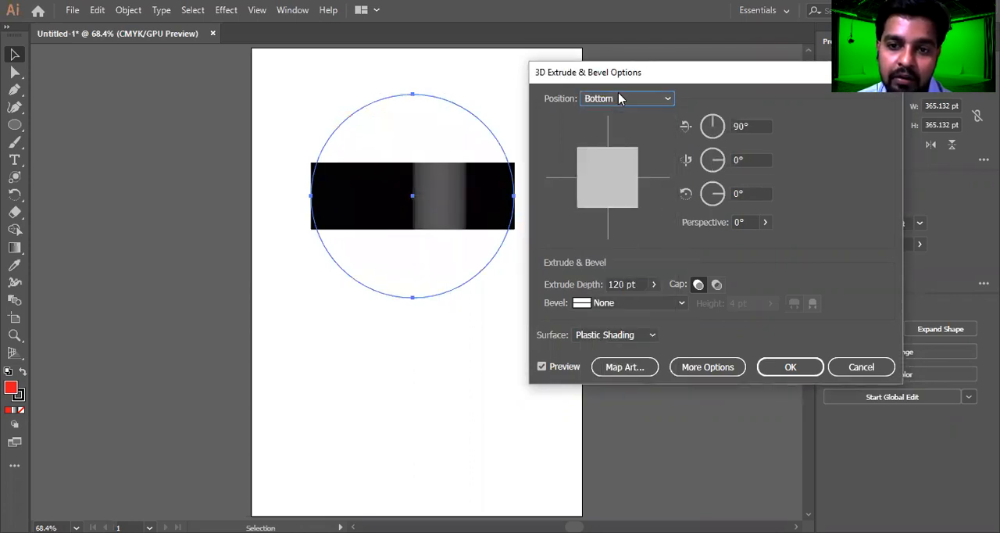
# Try the off-axis position presets on the extruded circle, including Front, Back, Left and Top, ending with Off-Axis Bottom
pyautogui.click(618, 98)
pyautogui.click(617, 233)
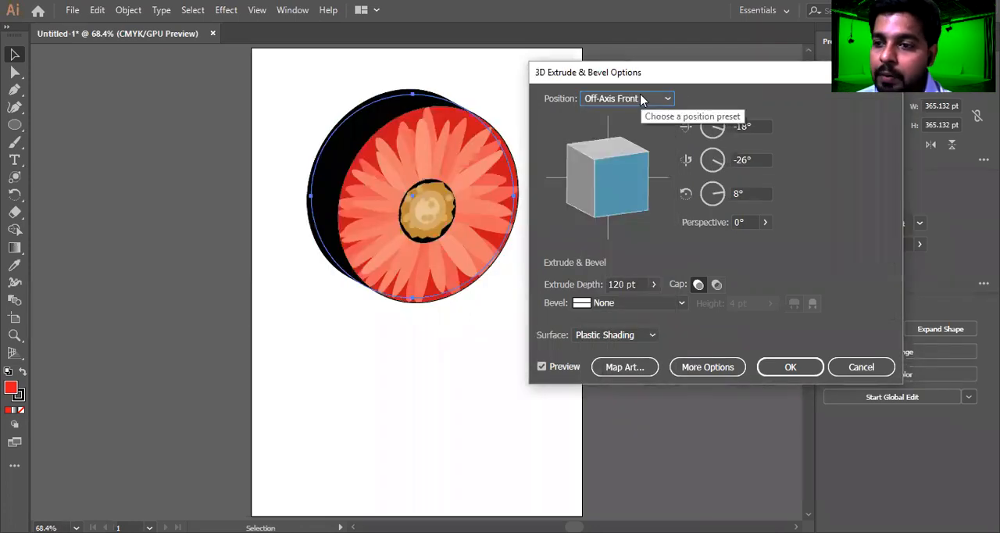
pyautogui.click(640, 100)
pyautogui.click(624, 248)
pyautogui.click(617, 100)
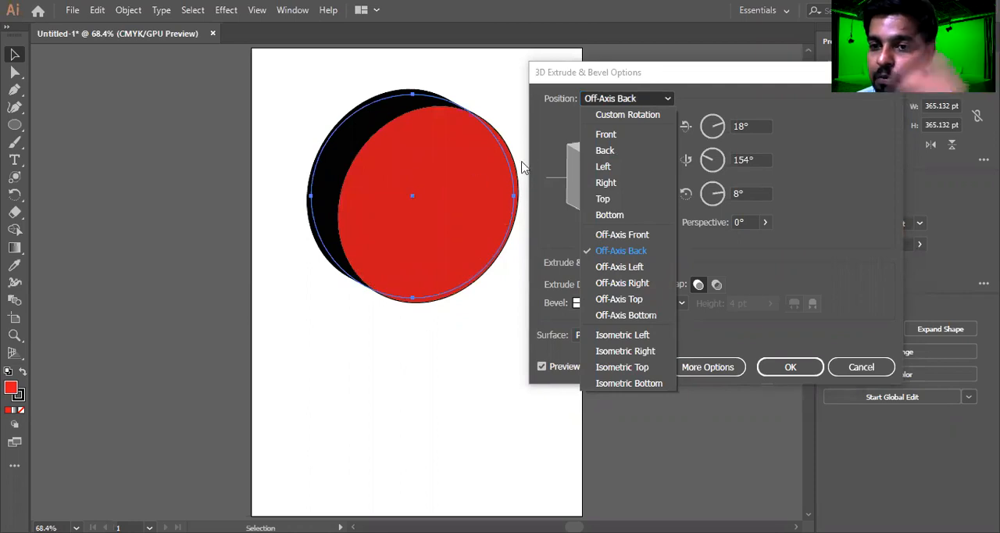
pyautogui.click(635, 268)
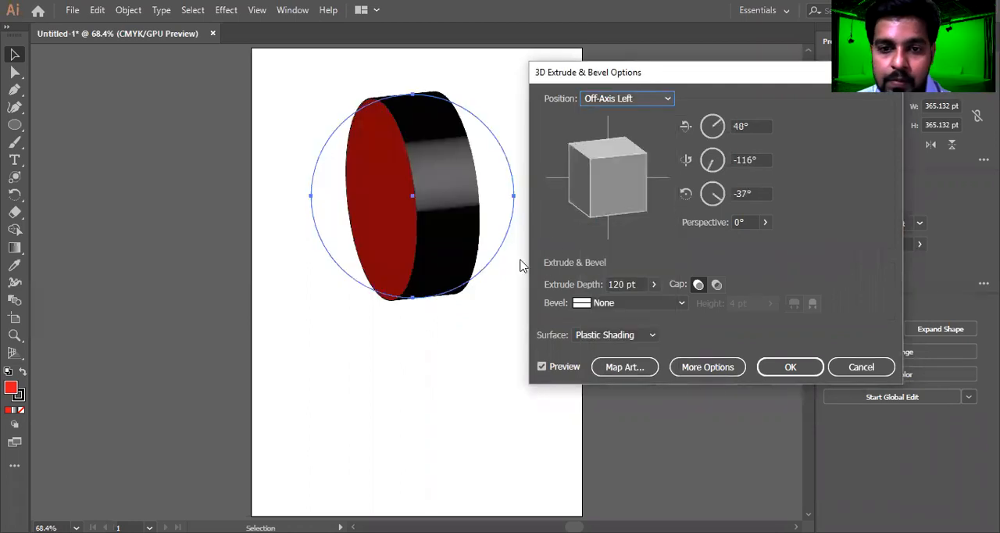
pyautogui.click(623, 100)
pyautogui.click(642, 101)
pyautogui.click(642, 102)
pyautogui.click(622, 296)
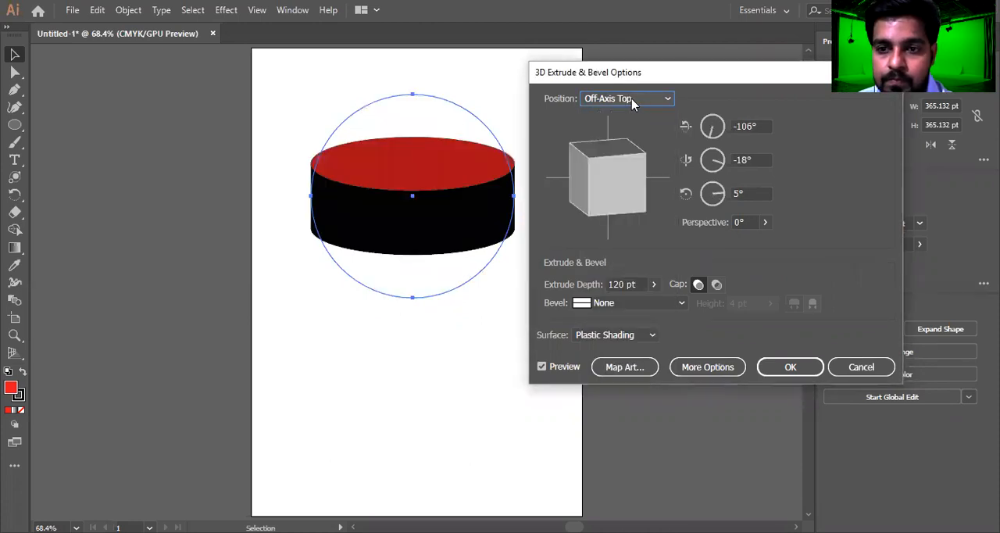
pyautogui.click(633, 101)
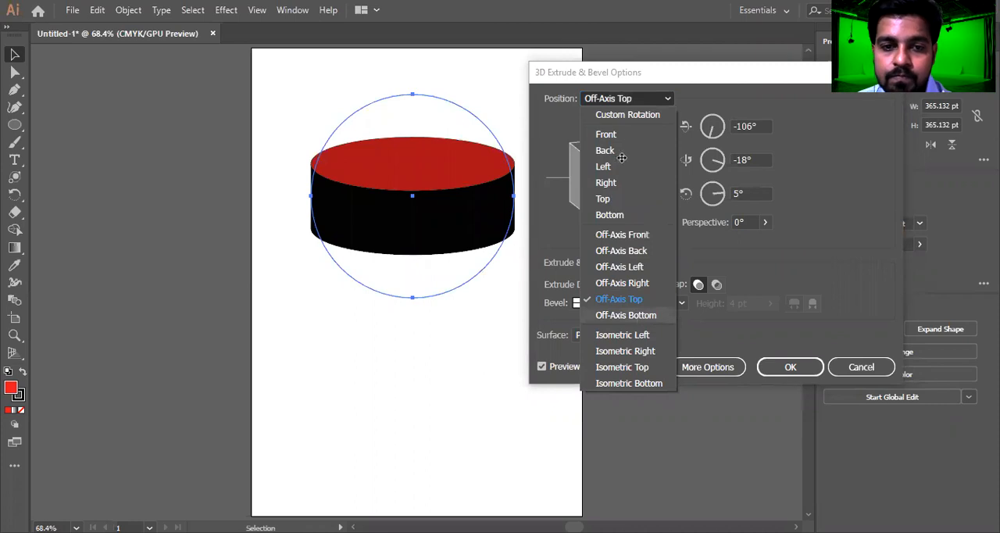
pyautogui.click(625, 314)
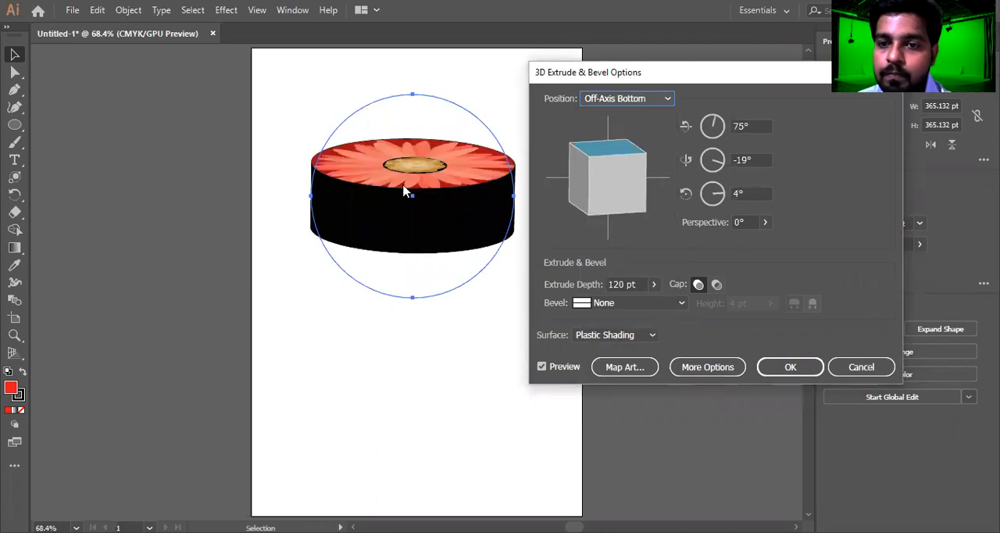
# Try the Isometric Left, Right and Top position presets on the extruded circle, ending with Isometric Bottom
pyautogui.click(631, 100)
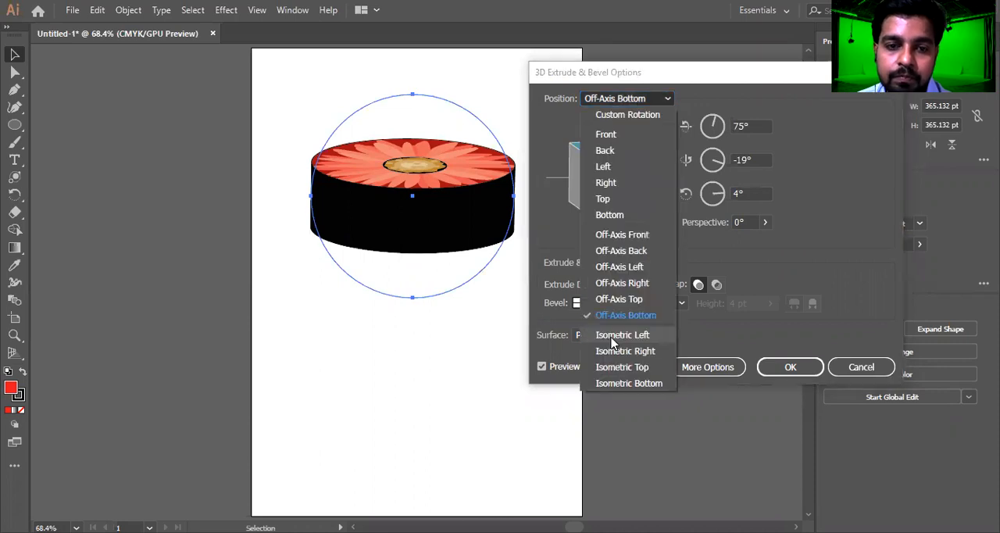
pyautogui.click(612, 336)
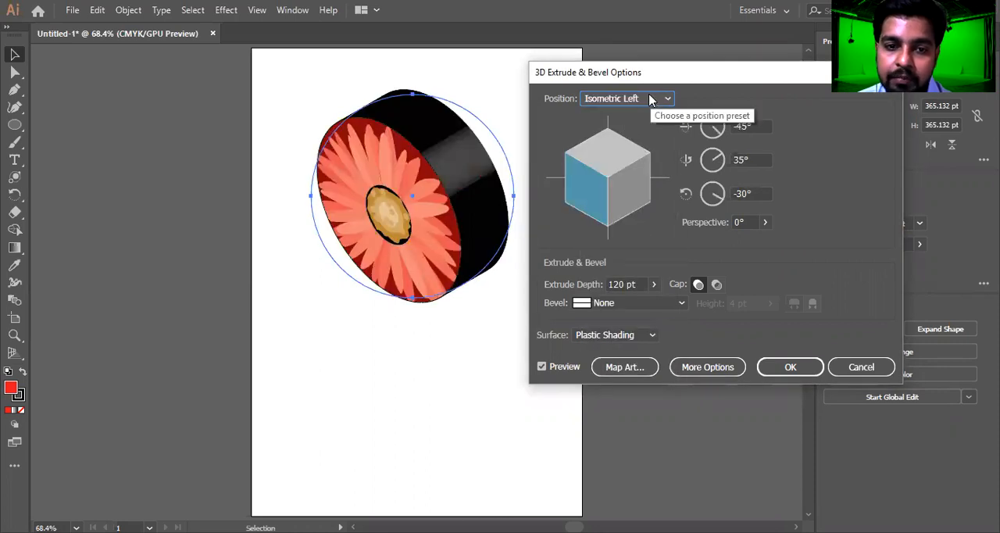
pyautogui.click(631, 100)
pyautogui.click(631, 350)
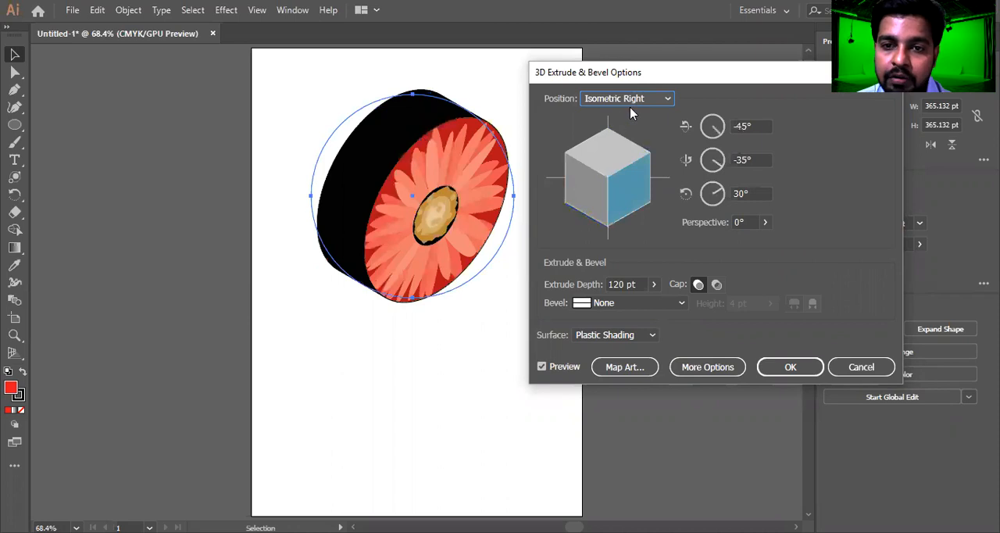
pyautogui.click(632, 100)
pyautogui.click(622, 368)
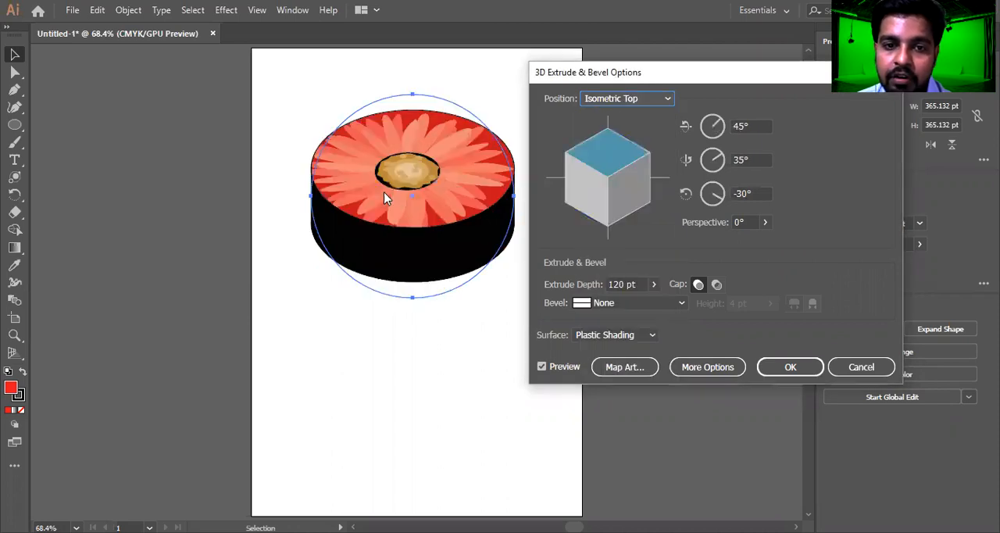
pyautogui.click(633, 99)
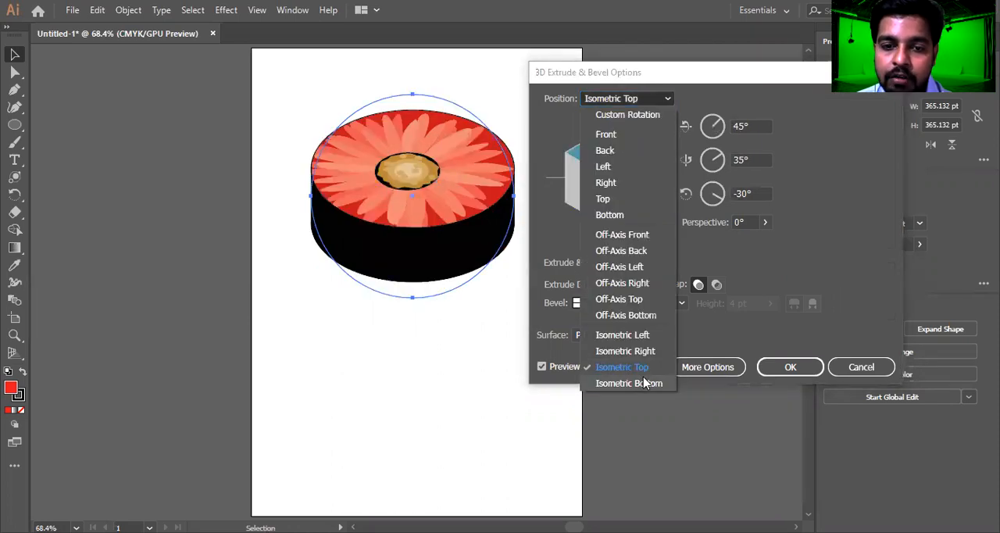
pyautogui.click(647, 383)
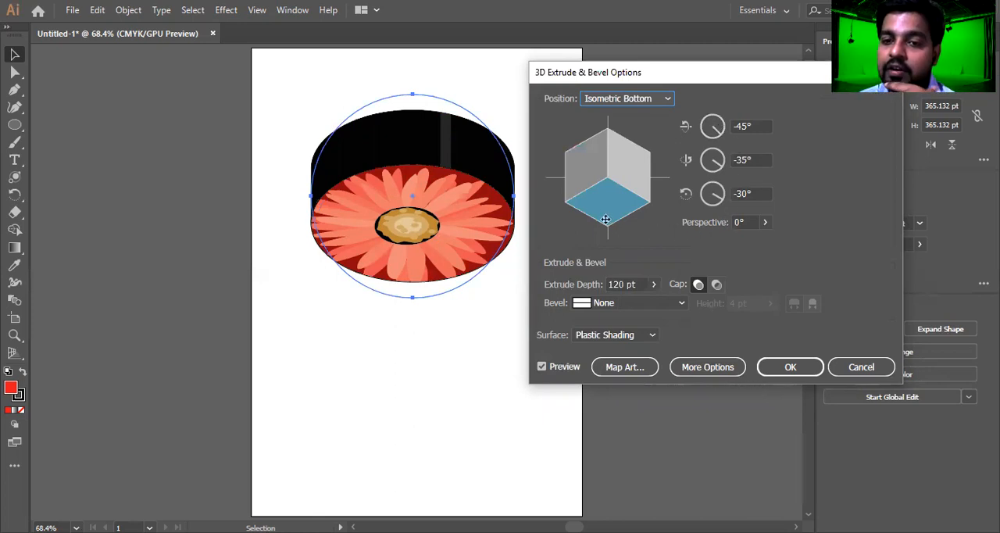
# Apply the 3D effect with an extrude depth of 149 pt and a custom rotation of 49°, 30° and -30°
pyautogui.moveTo(616, 201); pyautogui.dragTo(637, 179)
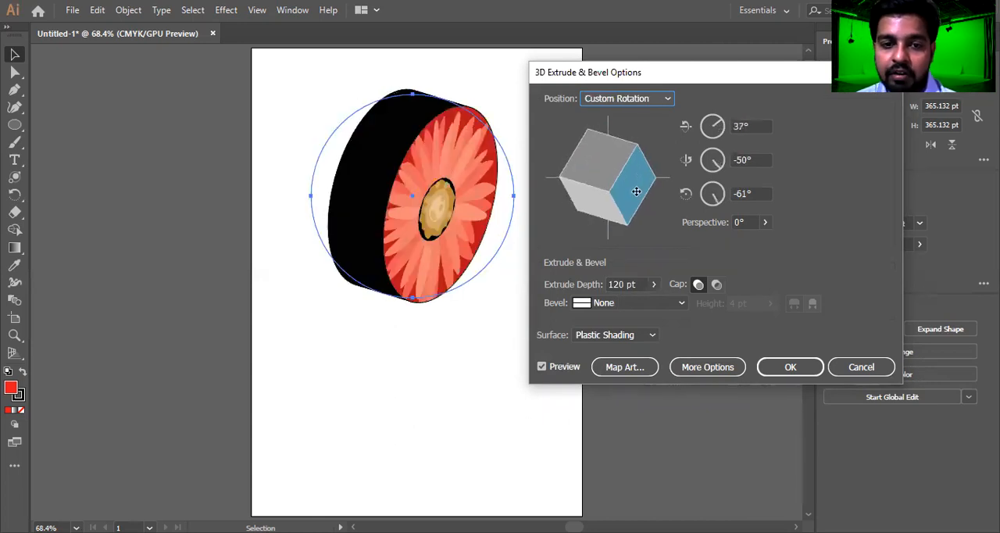
pyautogui.click(634, 284)
pyautogui.scroll(9, 634, 284)
pyautogui.scroll(20, 634, 284)
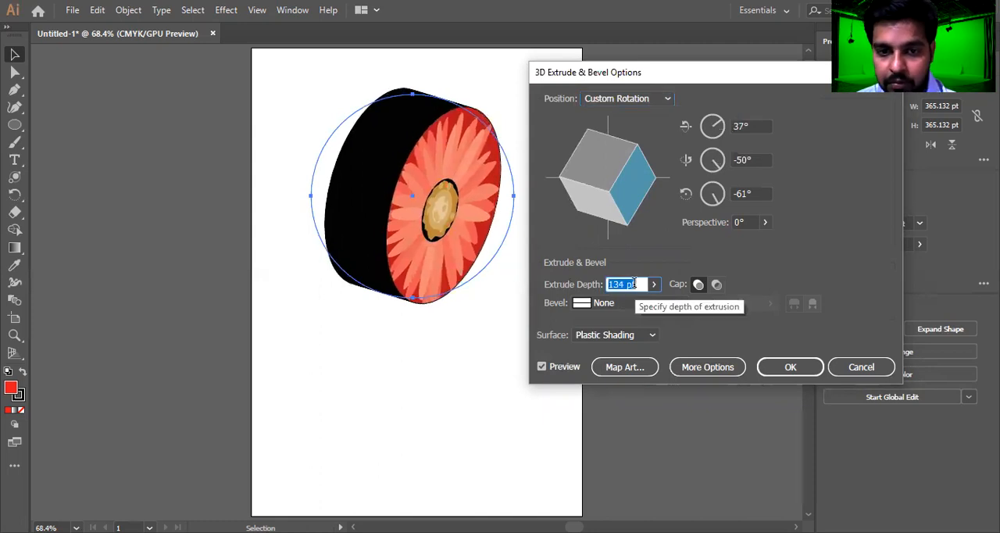
pyautogui.moveTo(627, 166)
pyautogui.mouseDown()
pyautogui.moveTo(597, 142)
pyautogui.moveTo(575, 160)
pyautogui.moveTo(617, 149)
pyautogui.moveTo(611, 156)
pyautogui.moveTo(638, 161)
pyautogui.mouseUp()
pyautogui.moveTo(615, 217)
pyautogui.mouseDown()
pyautogui.moveTo(616, 196)
pyautogui.moveTo(605, 195)
pyautogui.moveTo(612, 204)
pyautogui.mouseUp()
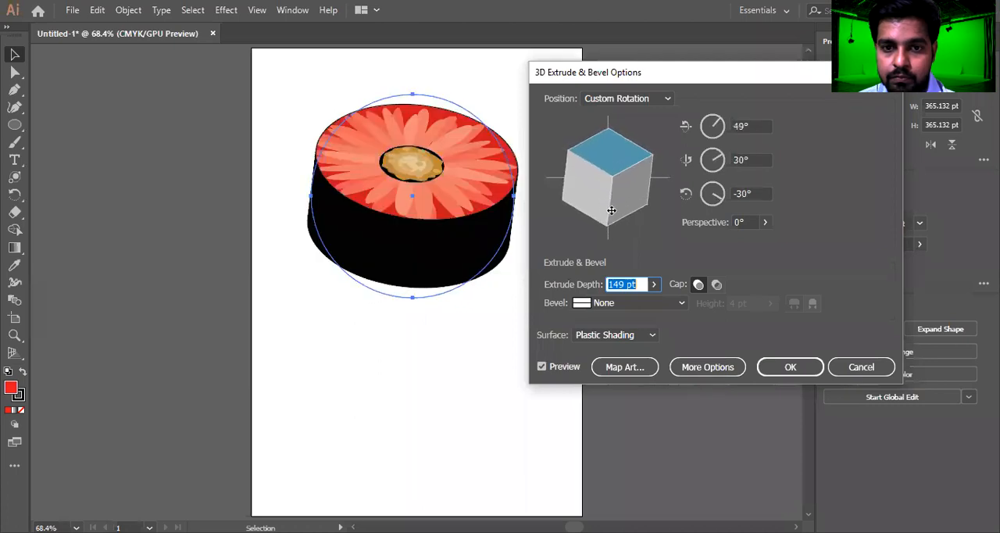
pyautogui.click(772, 365)
# Delete the extruded circle from the artboard
pyautogui.click(523, 279)
pyautogui.click(508, 242)
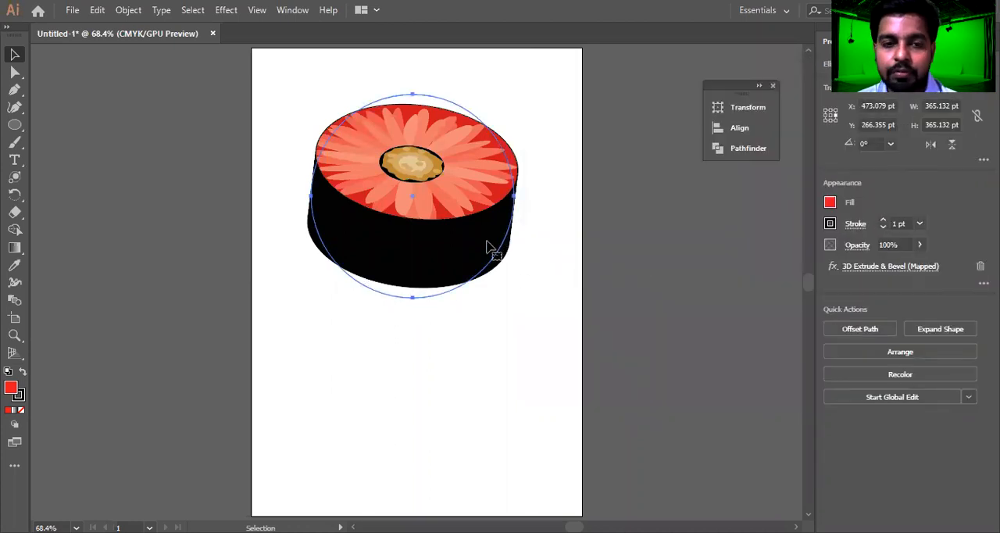
pyautogui.press('Delete')
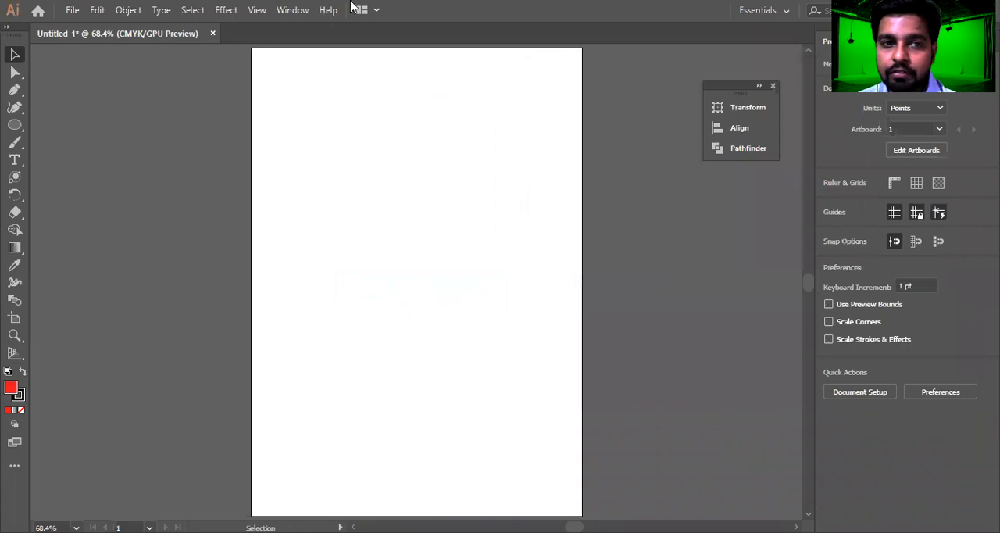
pyautogui.click(226, 11)
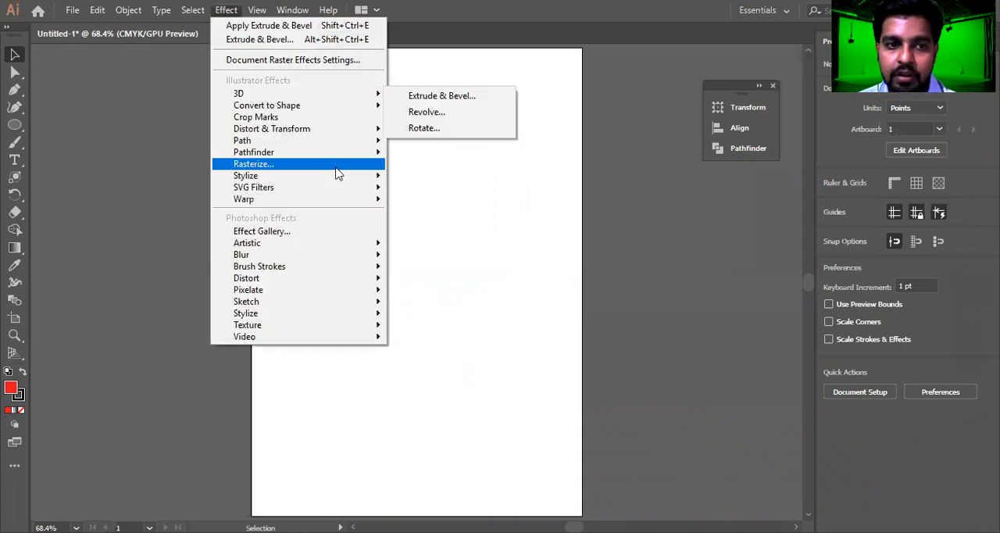
pyautogui.moveTo(318, 112)
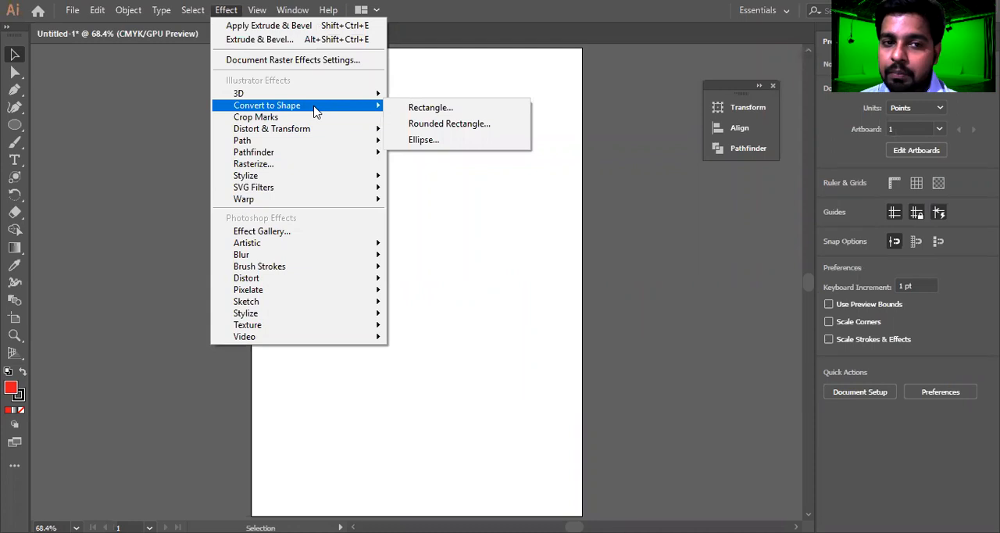
pyautogui.click(425, 250)
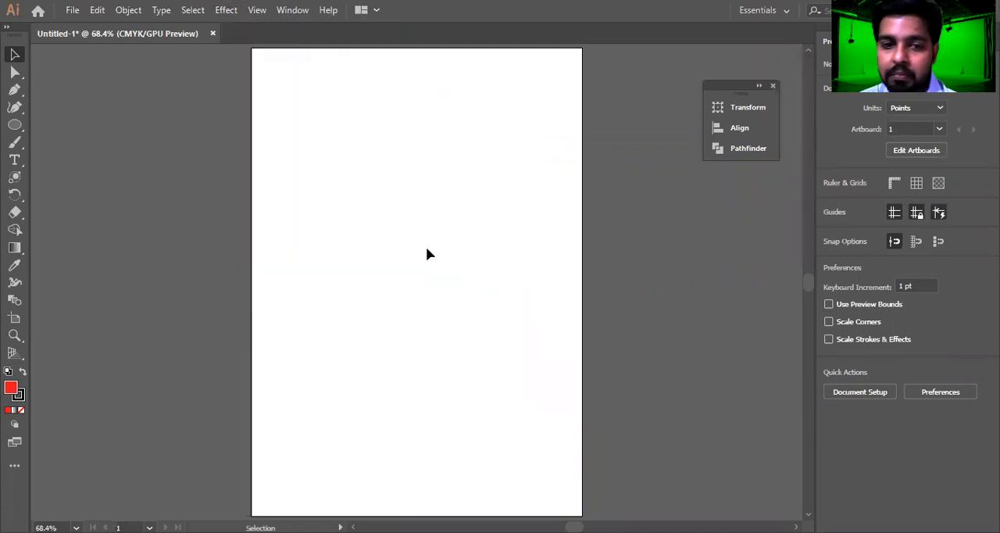
# Draw a red rectangle about 222 × 296 pt in the upper part of the artboard and move it slightly left
pyautogui.click(15, 124)
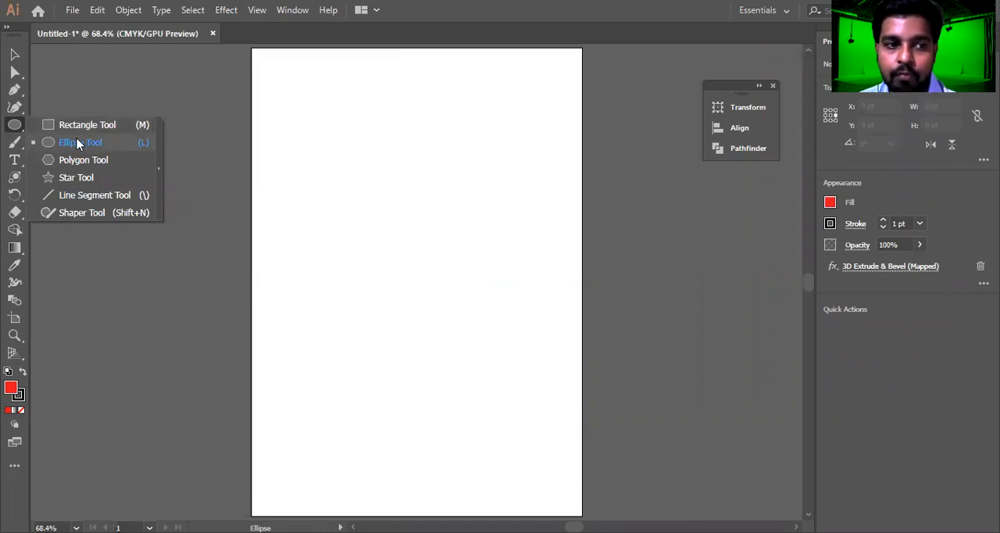
pyautogui.click(79, 144)
pyautogui.click(12, 126)
pyautogui.click(71, 123)
pyautogui.moveTo(357, 91); pyautogui.dragTo(483, 253)
pyautogui.press('v')
pyautogui.moveTo(442, 167); pyautogui.dragTo(414, 173)
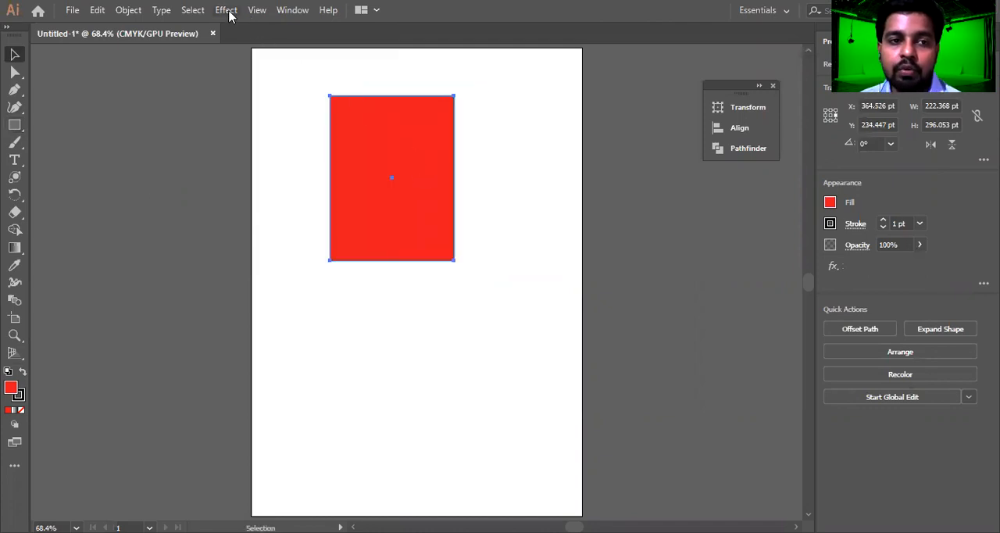
# Start the Convert to Shape effect on the red rectangle as a Rounded Rectangle, with the preview on
pyautogui.click(226, 10)
pyautogui.moveTo(312, 105)
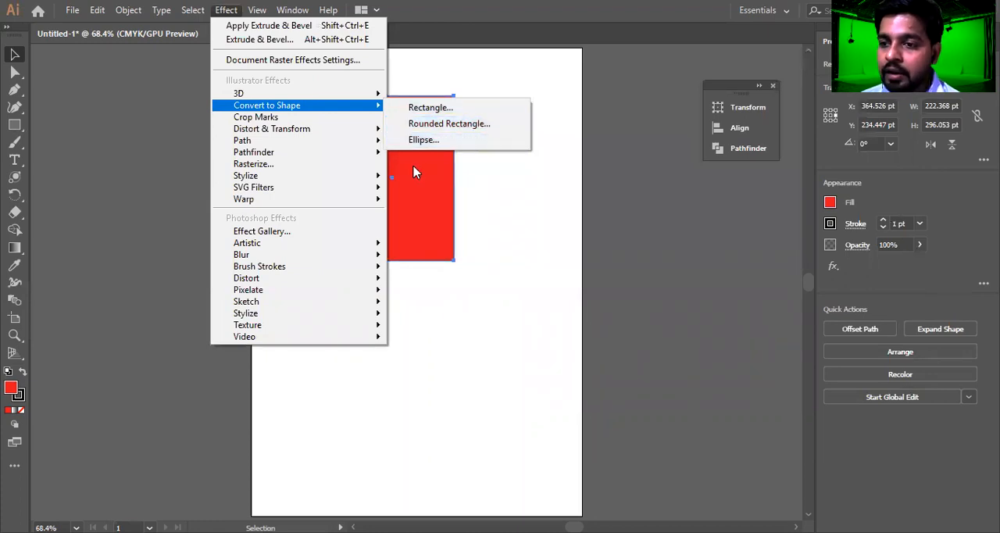
pyautogui.click(470, 127)
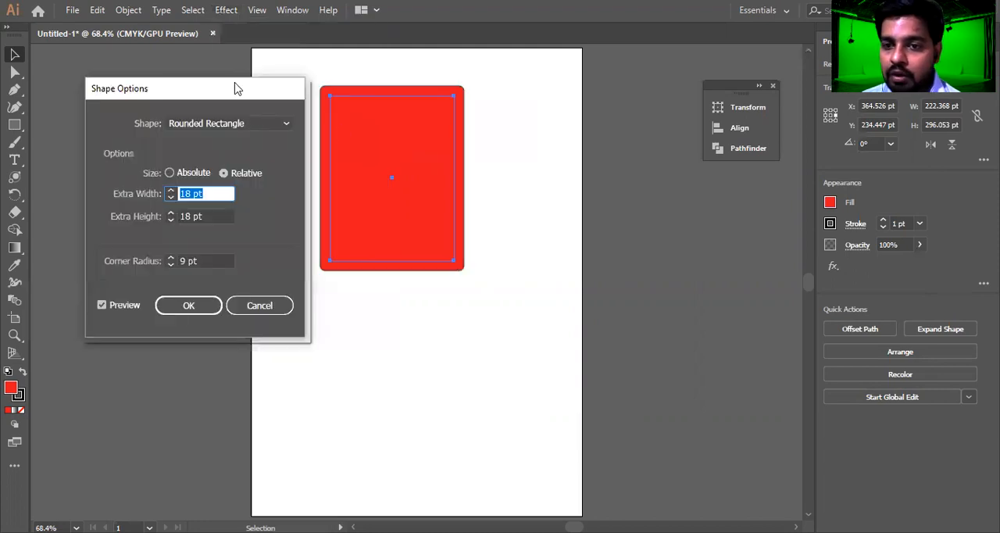
pyautogui.moveTo(237, 89); pyautogui.dragTo(690, 73)
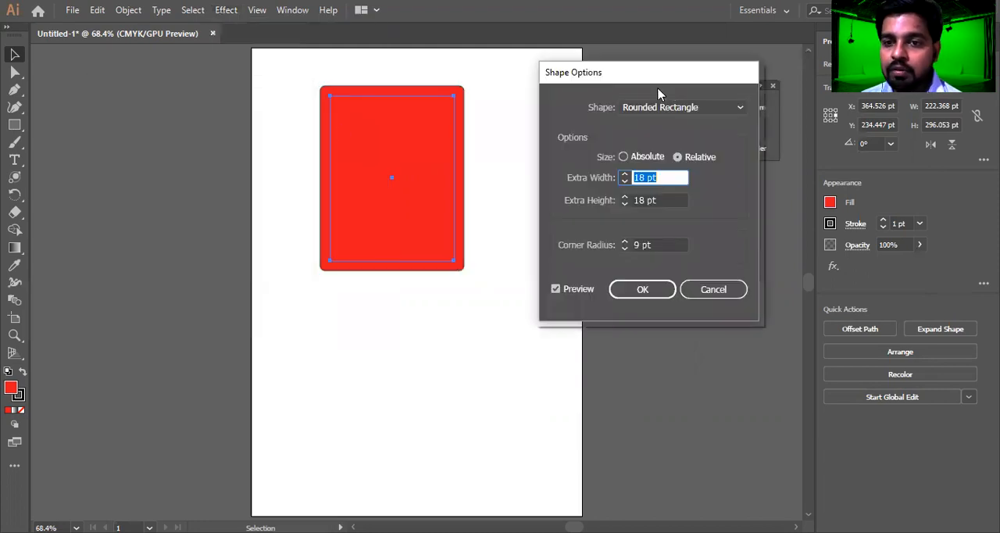
pyautogui.click(555, 289)
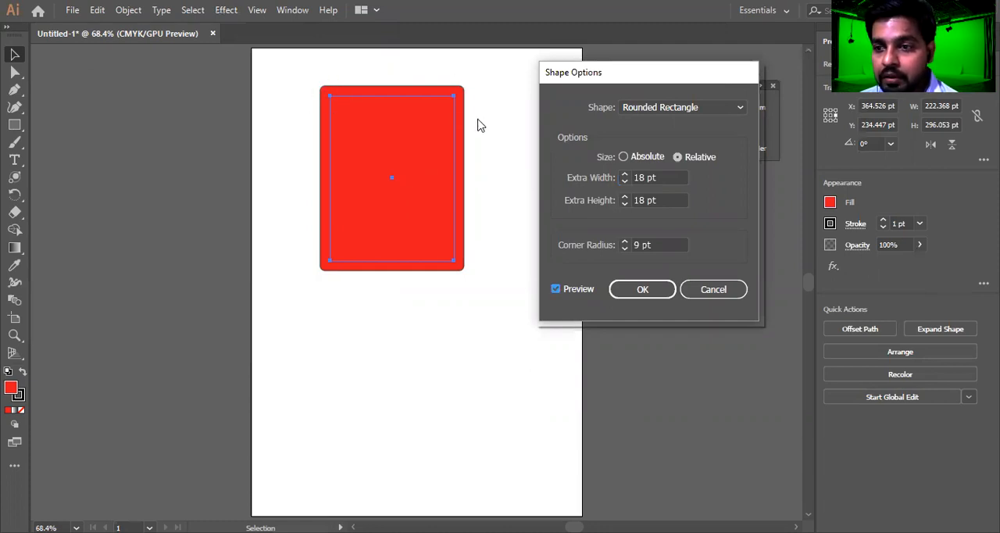
# Set the rounded rectangle's relative extra width to 37 pt
pyautogui.click(679, 178)
pyautogui.press('Up')
pyautogui.press('Up')
pyautogui.press('Up')
pyautogui.press('Up')
pyautogui.press('Up')
pyautogui.press('Up')
pyautogui.press('Up')
pyautogui.press('Up')
pyautogui.press('Up')
pyautogui.press('Up')
pyautogui.press('Up')
pyautogui.press('Up')
pyautogui.press('Up')
pyautogui.press('Up')
pyautogui.press('Up')
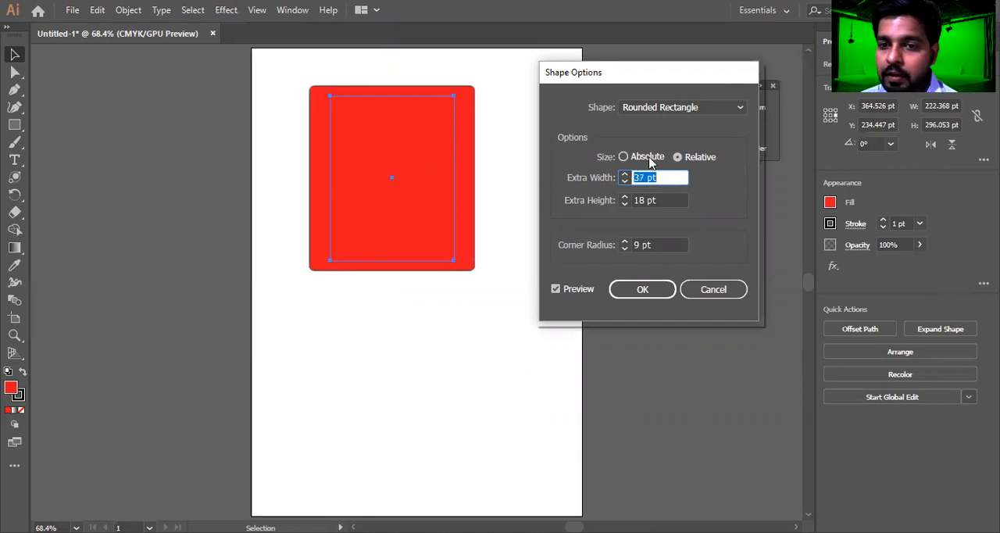
# Try absolute sizing for the rounded rectangle and return it to relative sizing
pyautogui.click(624, 156)
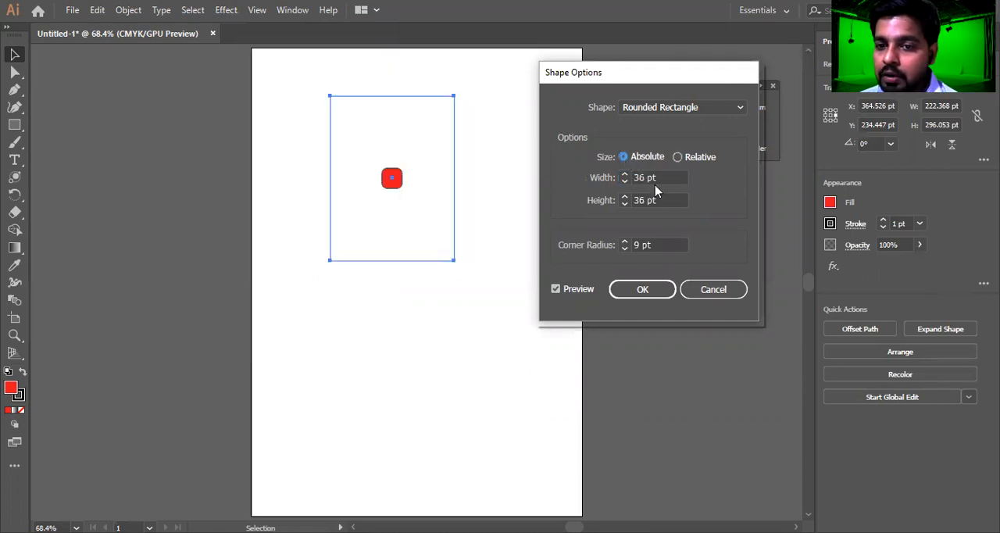
pyautogui.moveTo(664, 177); pyautogui.dragTo(641, 201)
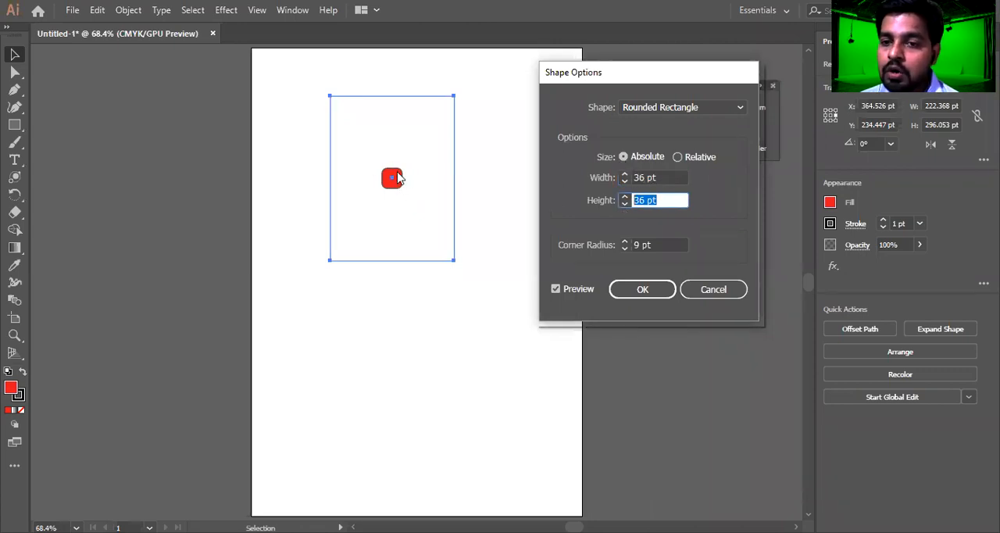
pyautogui.click(676, 156)
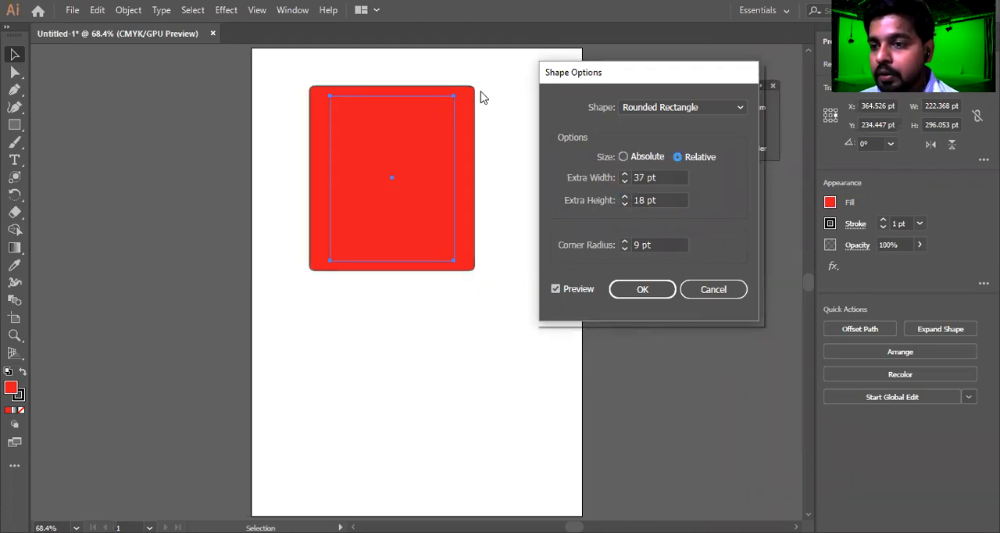
# Set the rounded rectangle's relative extra width to 51 pt and extra height to 37 pt
pyautogui.click(651, 177)
pyautogui.press('Down')
pyautogui.press('Down')
pyautogui.scroll(-2, 653, 200)
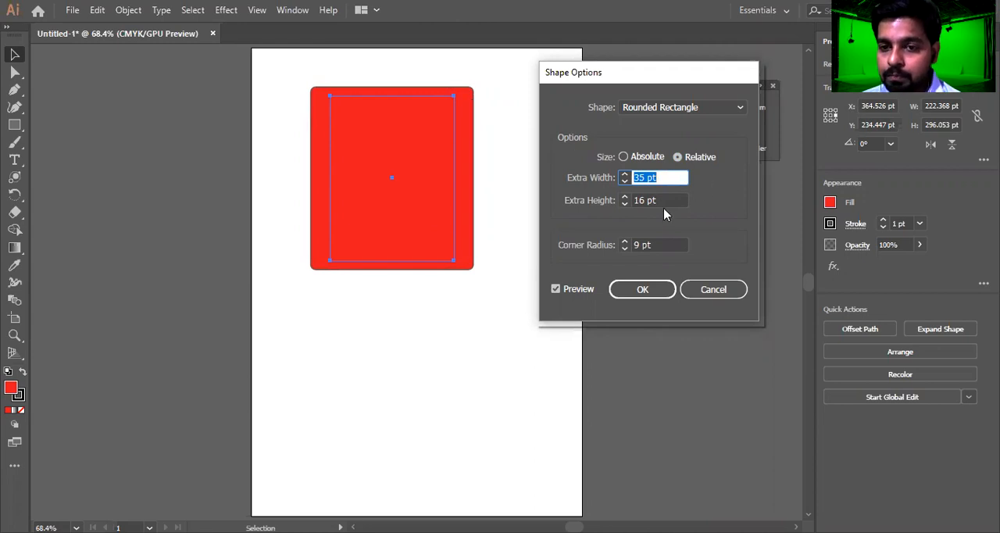
pyautogui.press('Tab')
pyautogui.press('Up')
pyautogui.press('Up')
pyautogui.press('Up')
pyautogui.press('Up')
pyautogui.press('Up')
pyautogui.press('Up')
pyautogui.press('Up')
pyautogui.press('Up')
pyautogui.press('Up')
pyautogui.press('Up')
pyautogui.press('Up')
pyautogui.press('Up')
pyautogui.press('Up')
pyautogui.press('Up')
pyautogui.press('Up')
pyautogui.press('Up')
pyautogui.press('Up')
pyautogui.press('Up')
pyautogui.press('Up')
pyautogui.press('Up')
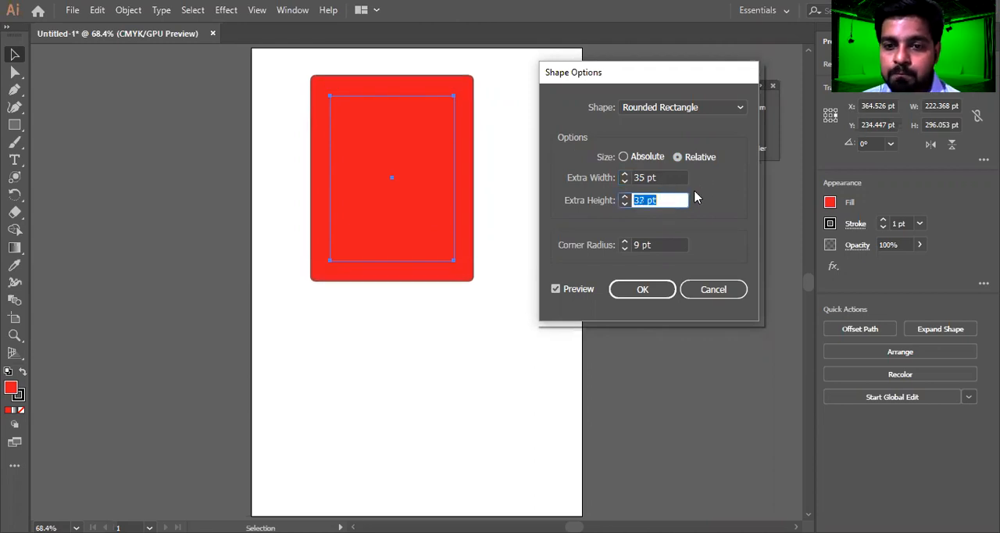
pyautogui.click(661, 177)
pyautogui.press('Up')
pyautogui.press('Up')
pyautogui.press('Up')
pyautogui.press('Up')
pyautogui.press('Up')
pyautogui.press('Up')
pyautogui.press('Up')
pyautogui.press('Up')
pyautogui.press('Up')
pyautogui.press('Up')
pyautogui.press('Up')
pyautogui.press('Up')
pyautogui.press('Up')
pyautogui.press('Up')
pyautogui.press('Up')
pyautogui.press('Up')
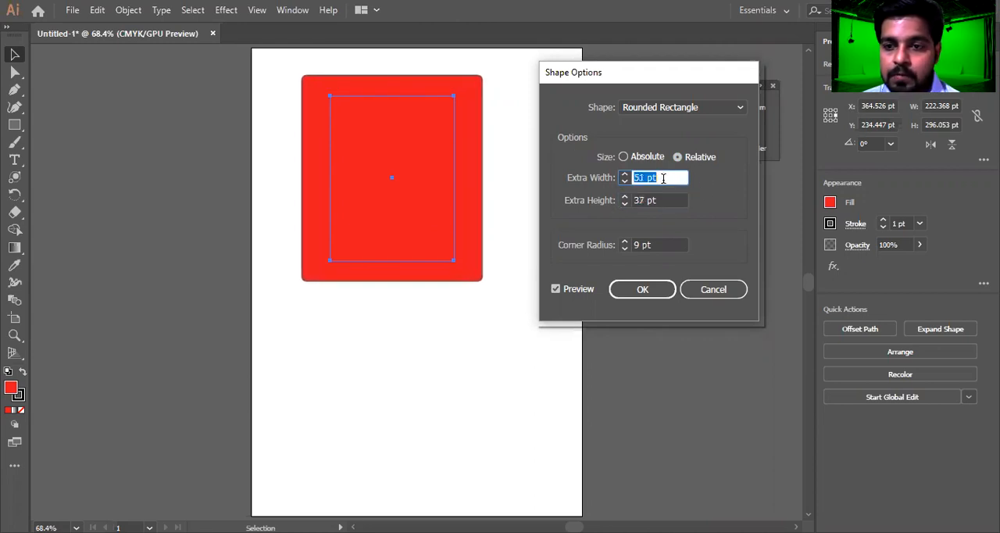
# Apply the rounded rectangle with a 40 pt corner radius and move the shape about 50 pt right and 38 pt down
pyautogui.click(655, 244)
pyautogui.press('Up')
pyautogui.press('Up')
pyautogui.press('Up')
pyautogui.press('Up')
pyautogui.press('Up')
pyautogui.press('Up')
pyautogui.press('Up')
pyautogui.press('Up')
pyautogui.press('Up')
pyautogui.press('Up')
pyautogui.press('Up')
pyautogui.press('Up')
pyautogui.press('Up')
pyautogui.press('Up')
pyautogui.press('Up')
pyautogui.press('Up')
pyautogui.press('Up')
pyautogui.press('Up')
pyautogui.press('Up')
pyautogui.press('Up')
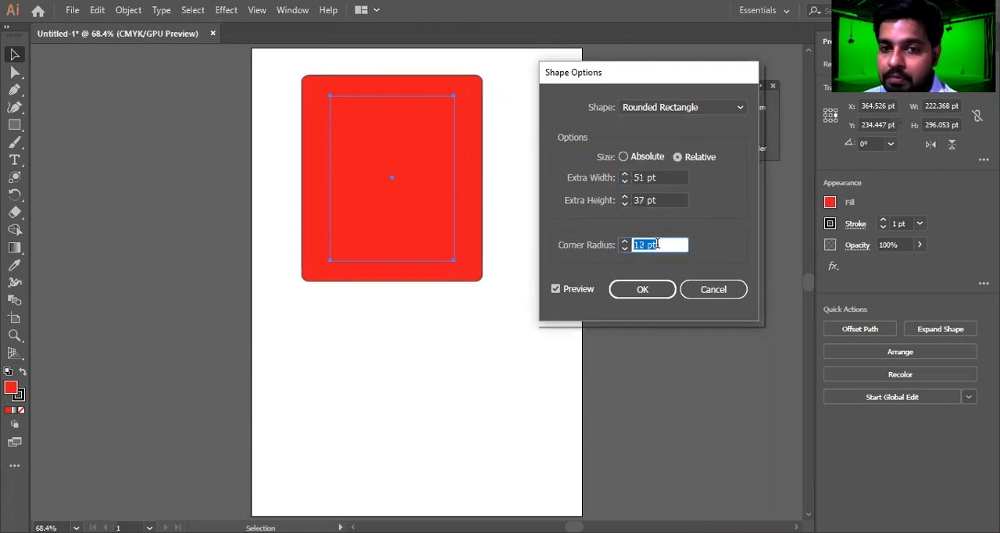
pyautogui.press('Up')
pyautogui.press('Up')
pyautogui.press('Up')
pyautogui.press('Up')
pyautogui.press('Up')
pyautogui.press('Up')
pyautogui.press('Up')
pyautogui.press('Up')
pyautogui.press('Up')
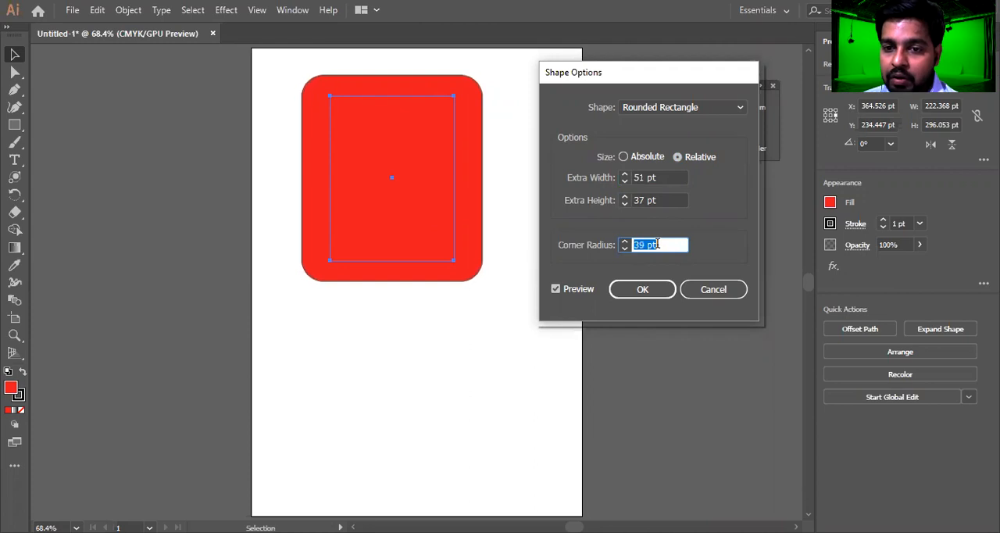
pyautogui.click(644, 291)
pyautogui.moveTo(384, 197); pyautogui.dragTo(412, 219)
# Add another Convert to Shape effect to the red shape as an Ellipse with a relative extra width of 9 pt
pyautogui.click(226, 10)
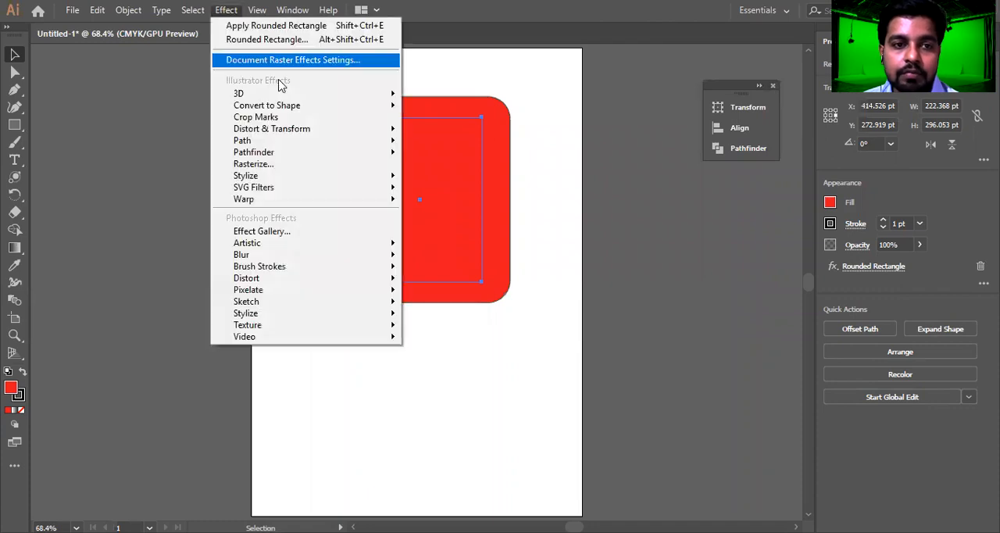
pyautogui.moveTo(286, 105)
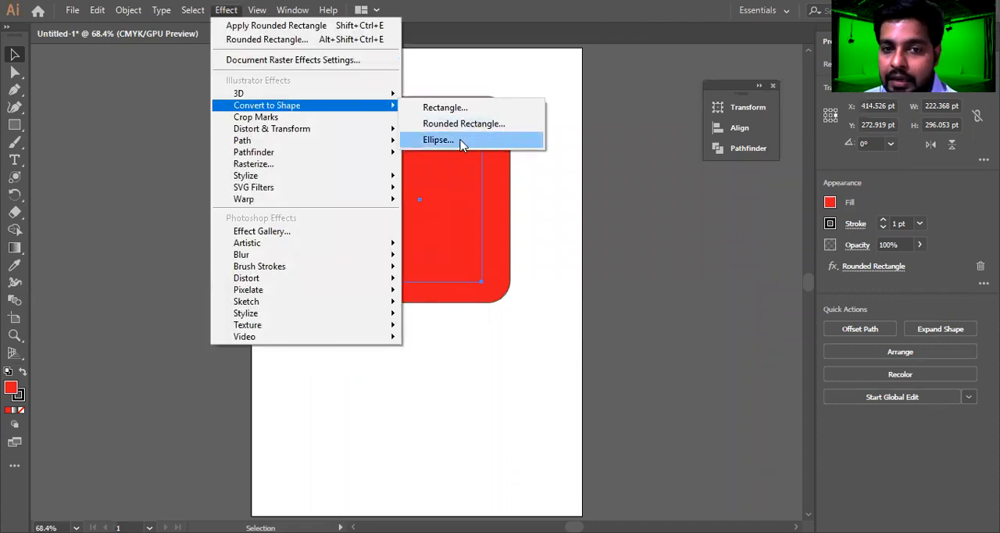
pyautogui.click(453, 140)
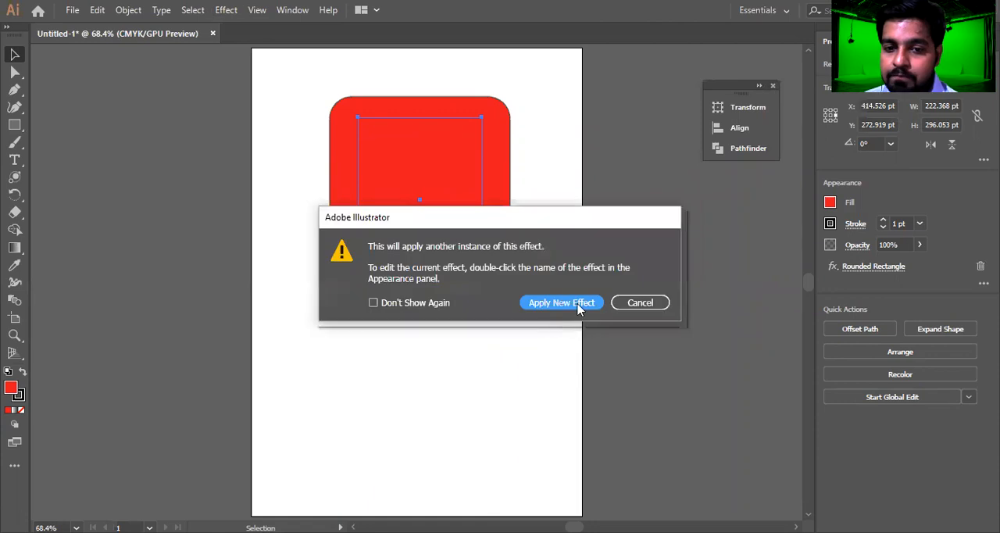
pyautogui.click(576, 307)
pyautogui.click(667, 177)
pyautogui.scroll(-10, 672, 177)
pyautogui.scroll(1, 671, 177)
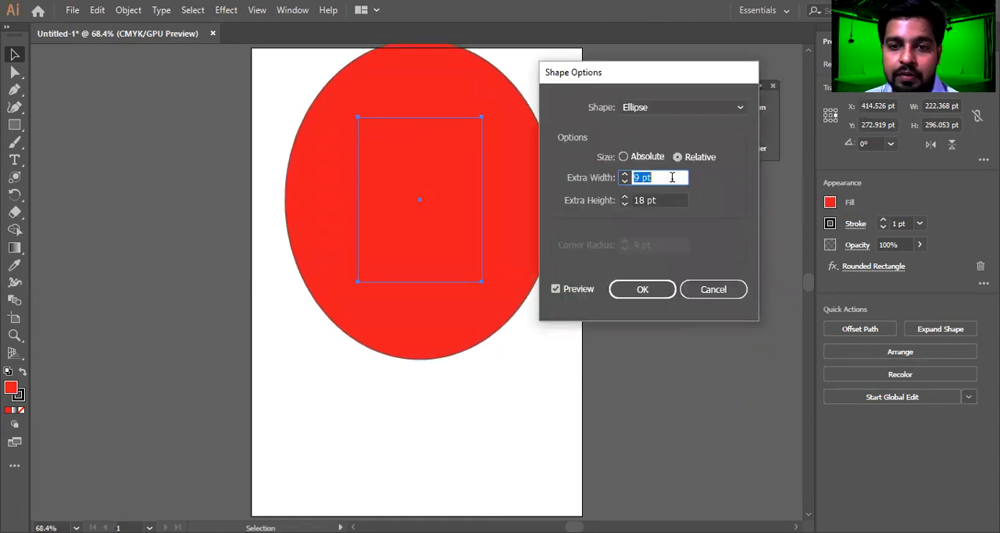
# Set the ellipse's relative extra height to -26 pt and extra width to 18 pt
pyautogui.click(676, 200)
pyautogui.scroll(11, 676, 200)
pyautogui.scroll(-2, 678, 200)
pyautogui.scroll(-20, 676, 200)
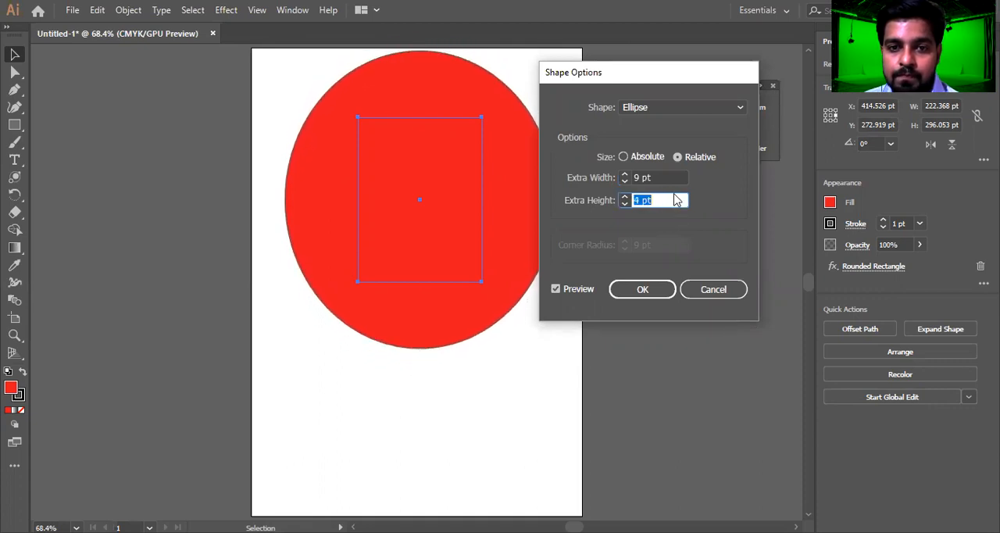
pyautogui.scroll(-20, 674, 194)
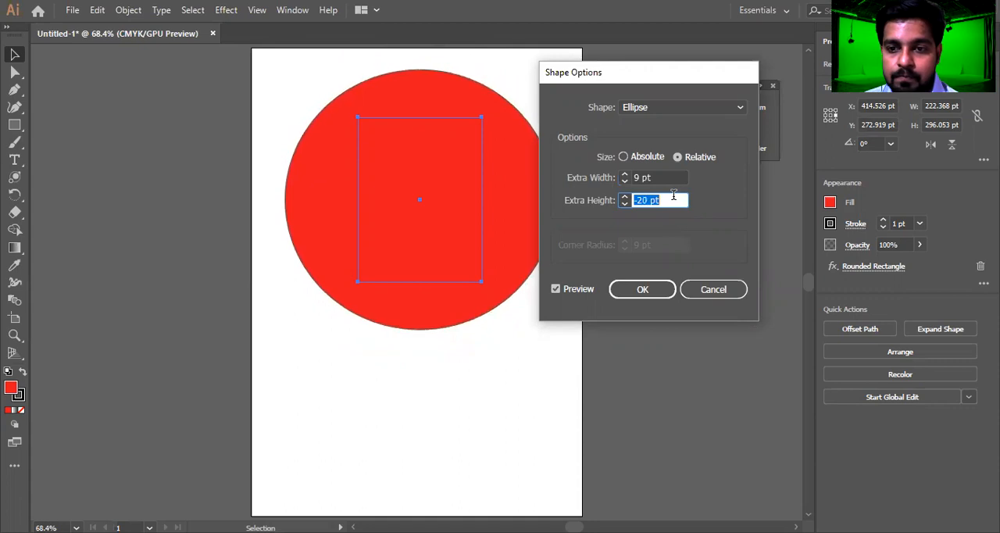
pyautogui.scroll(-2, 674, 194)
pyautogui.click(660, 178)
pyautogui.scroll(-10, 660, 178)
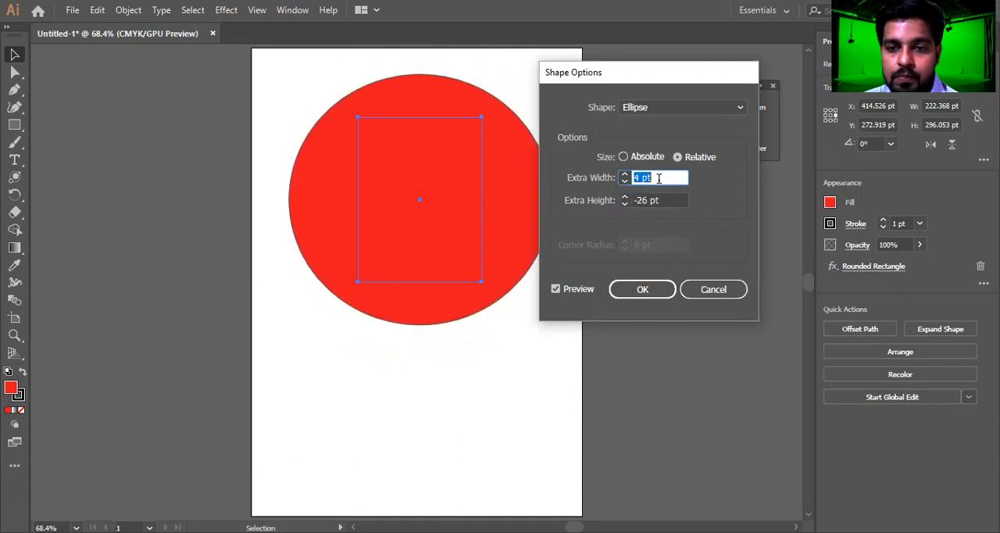
pyautogui.scroll(11, 660, 179)
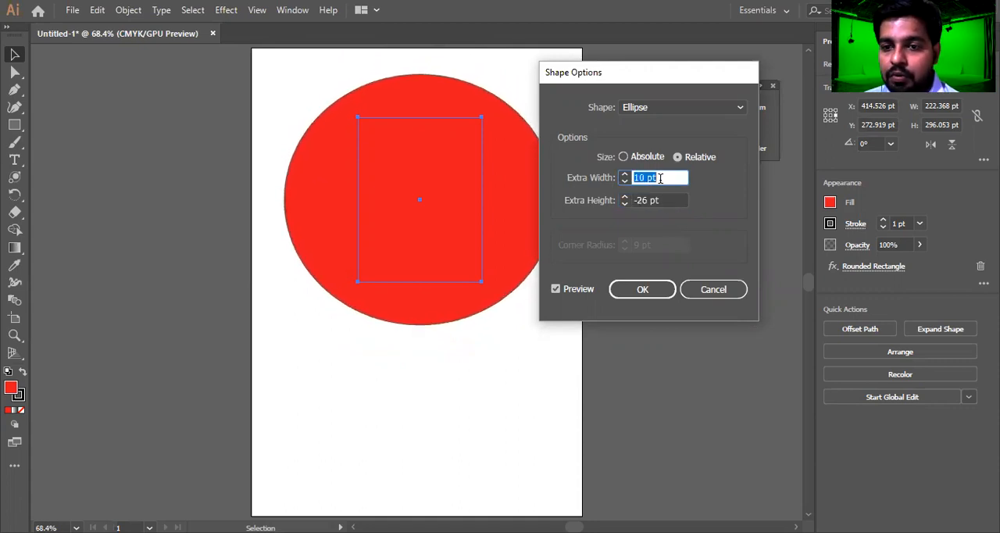
pyautogui.scroll(6, 679, 175)
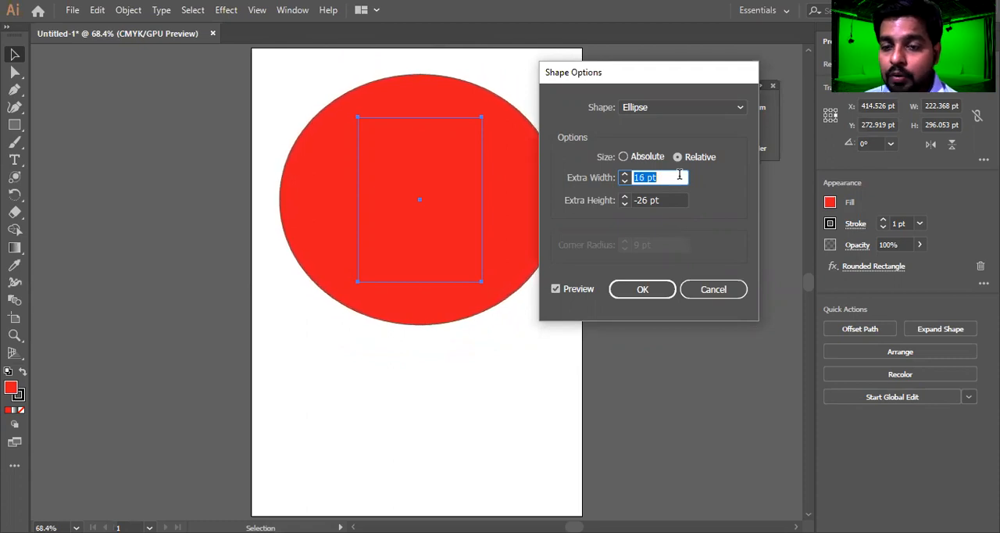
pyautogui.scroll(2, 679, 175)
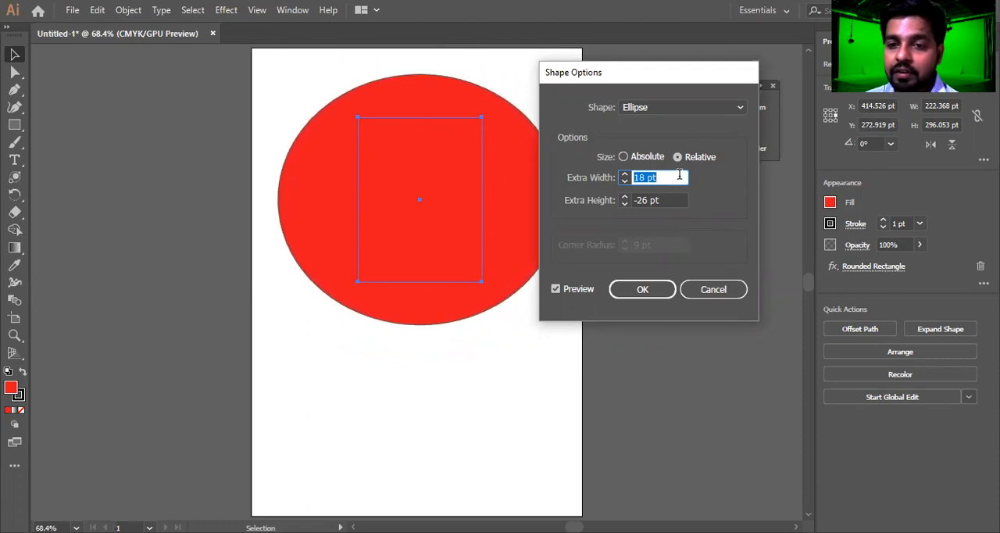
# Change the converted shape to Rectangle with an extra height of -19 pt and apply the effect
pyautogui.click(689, 107)
pyautogui.click(681, 125)
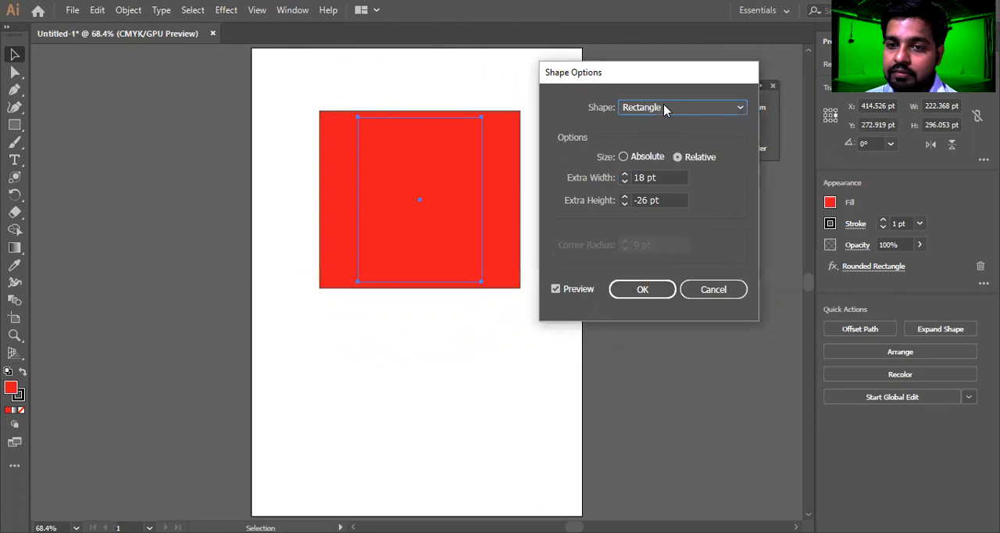
pyautogui.scroll(2, 667, 195)
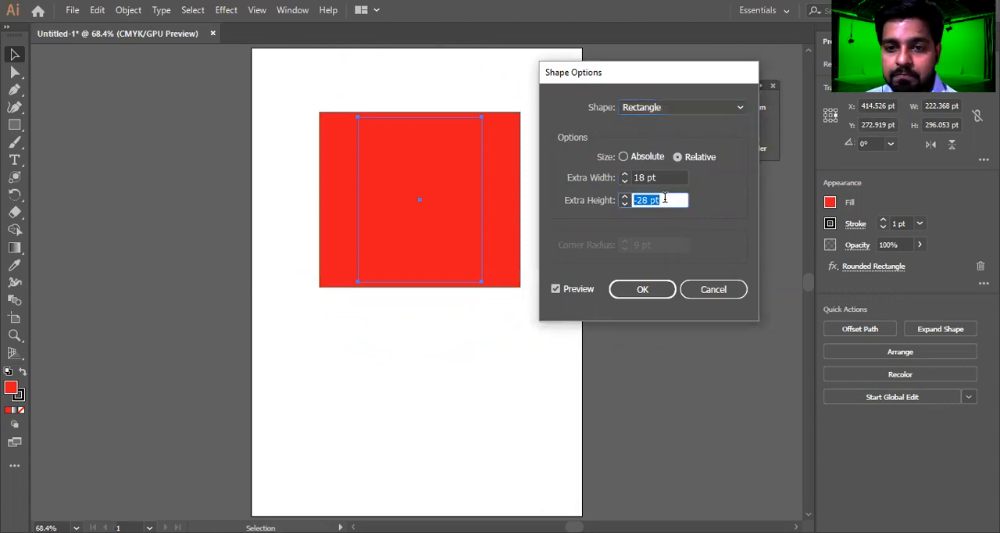
pyautogui.scroll(5, 668, 197)
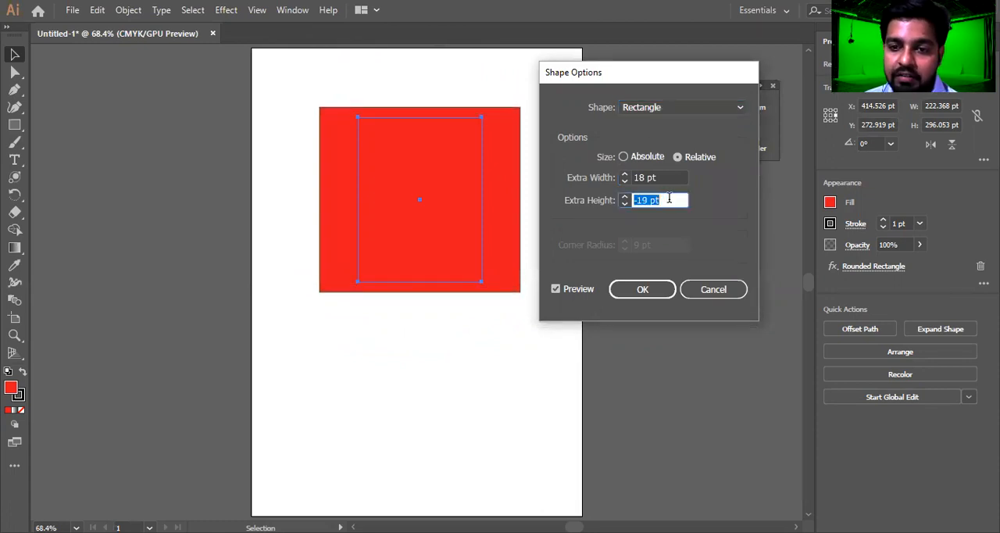
pyautogui.click(642, 289)
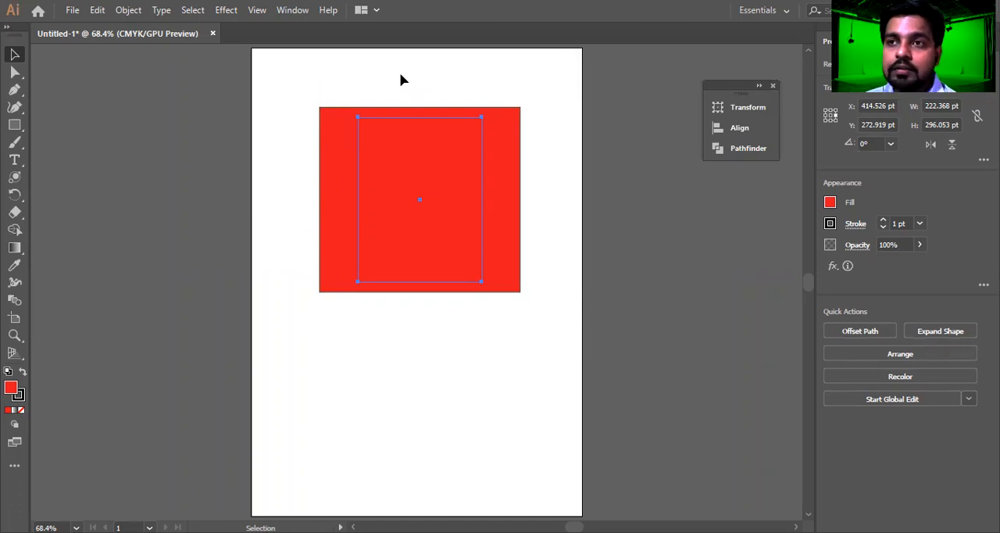
# Apply the Crop Marks effect to the red rectangle
pyautogui.click(234, 9)
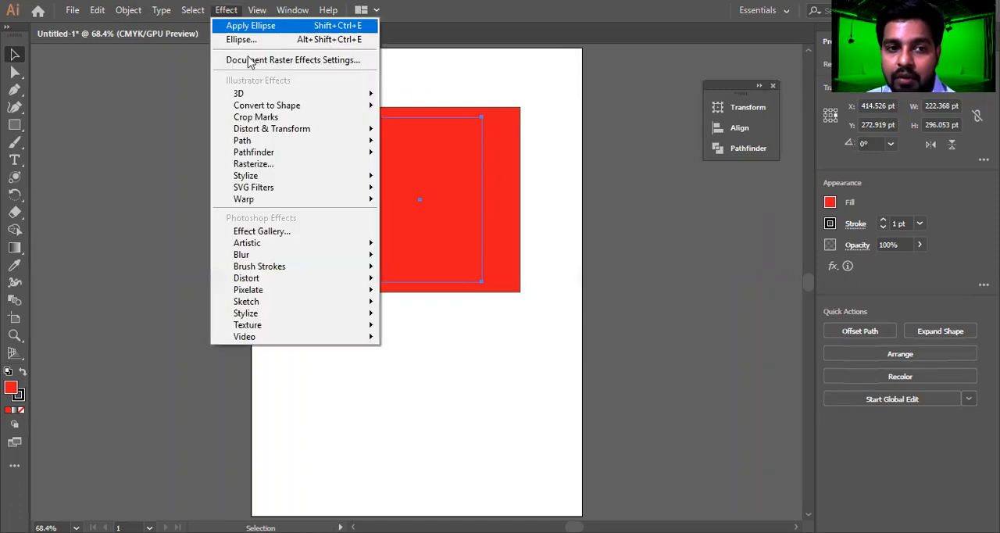
pyautogui.moveTo(309, 99)
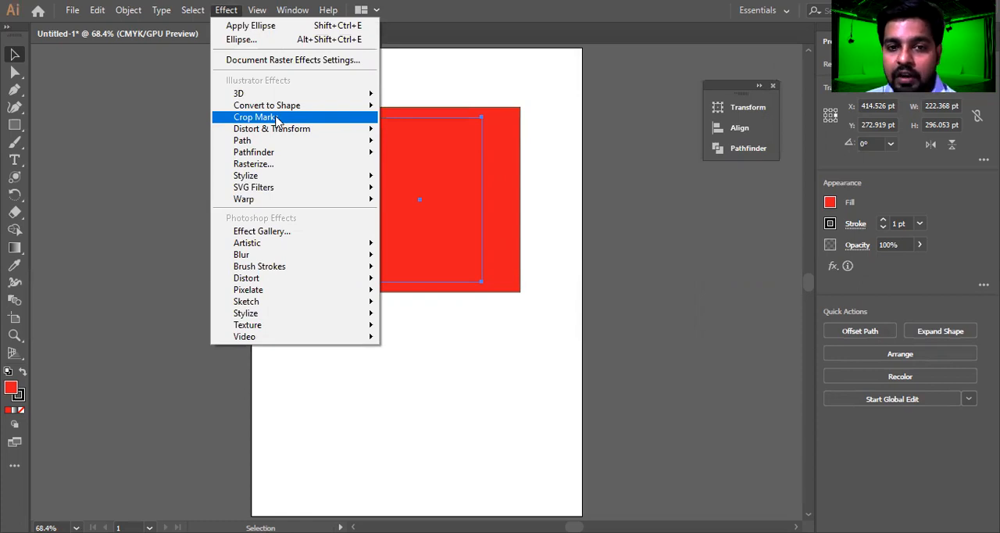
pyautogui.click(275, 117)
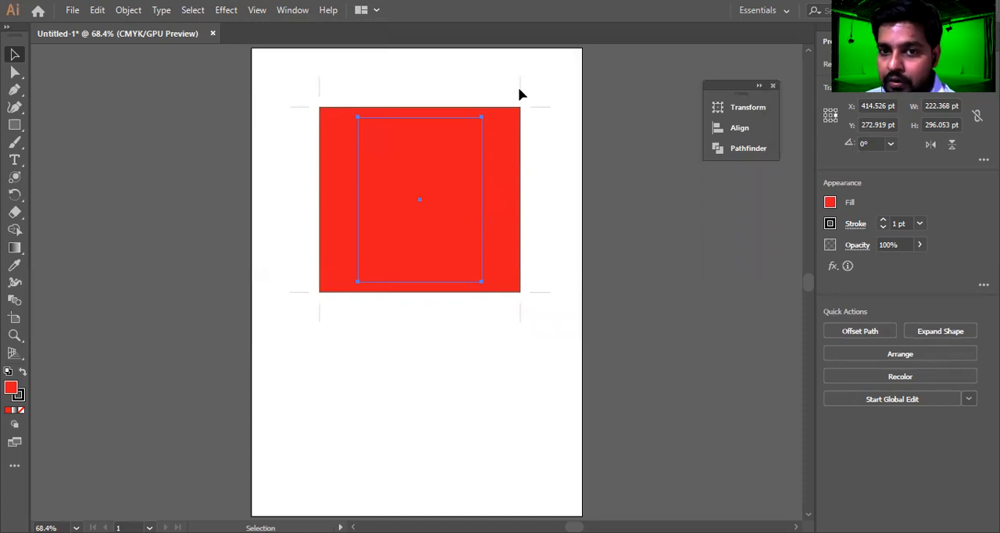
pyautogui.moveTo(326, 77); pyautogui.dragTo(306, 140)
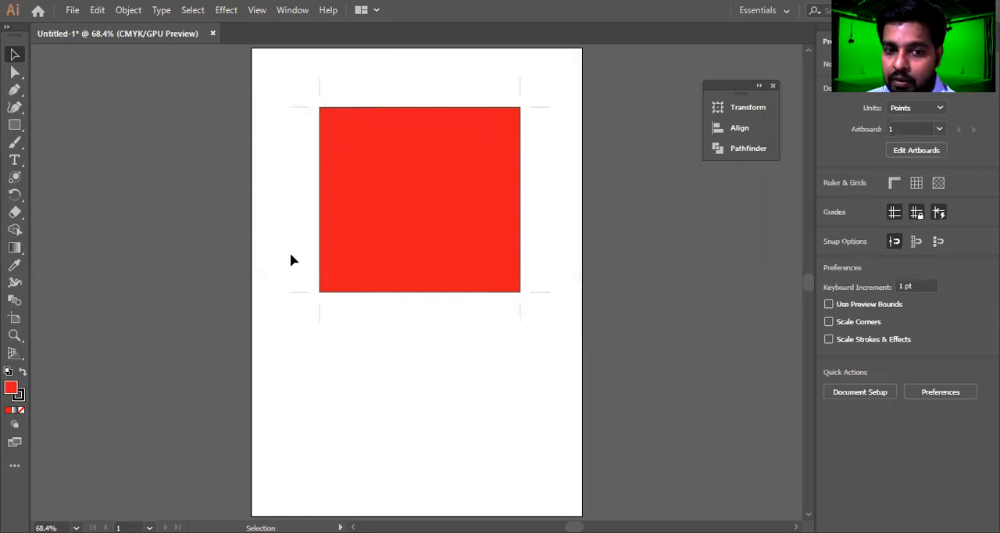
pyautogui.moveTo(337, 310); pyautogui.dragTo(261, 341)
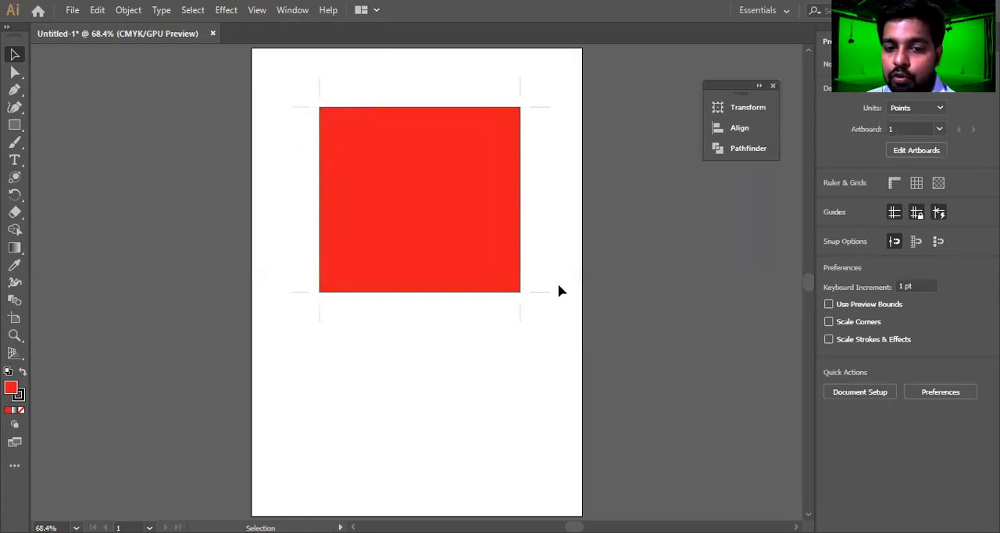
pyautogui.moveTo(526, 337); pyautogui.dragTo(526, 338)
pyautogui.moveTo(521, 79)
pyautogui.mouseDown()
pyautogui.moveTo(542, 105)
pyautogui.moveTo(527, 96)
pyautogui.moveTo(527, 80)
pyautogui.mouseUp()
# Move the red rectangle with its crop marks about 66 pt down the artboard and deselect it
pyautogui.moveTo(455, 205); pyautogui.dragTo(450, 233)
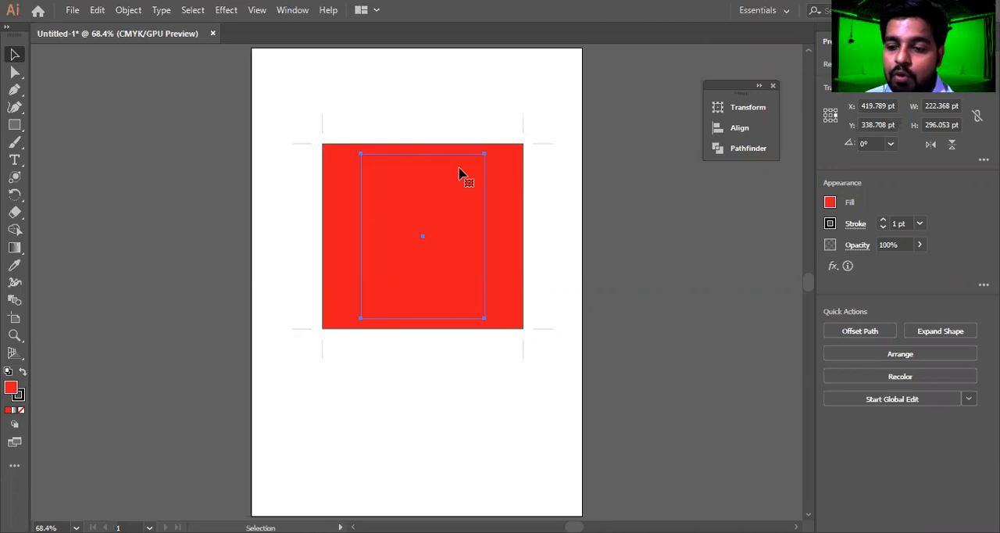
pyautogui.click(540, 137)
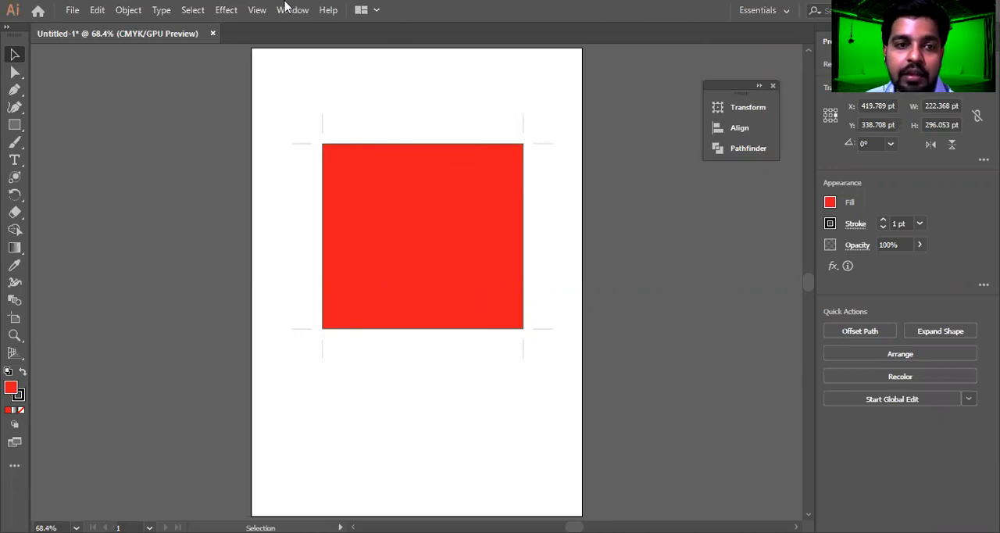
pyautogui.click(226, 9)
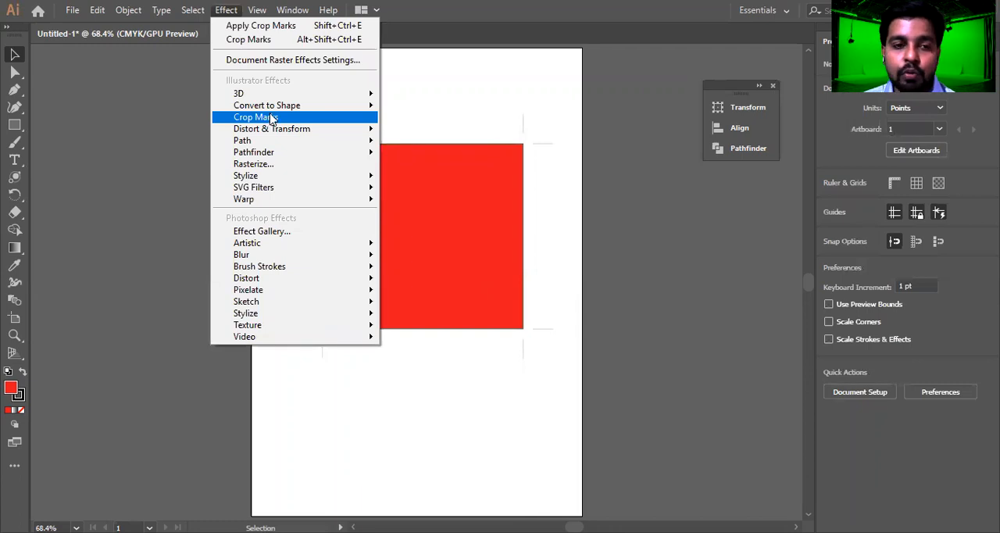
pyautogui.click(508, 104)
# Delete the cropped rectangle and draw a new red rectangle about 220 × 161 pt in the upper part of the artboard
pyautogui.click(505, 156)
pyautogui.press('Delete')
pyautogui.click(14, 125)
pyautogui.moveTo(336, 113); pyautogui.dragTo(461, 203)
# Apply Free Distort to the new rectangle, pulling its lower-left corner near the centre and its upper-right corner up and slightly left
pyautogui.click(226, 9)
pyautogui.moveTo(276, 133)
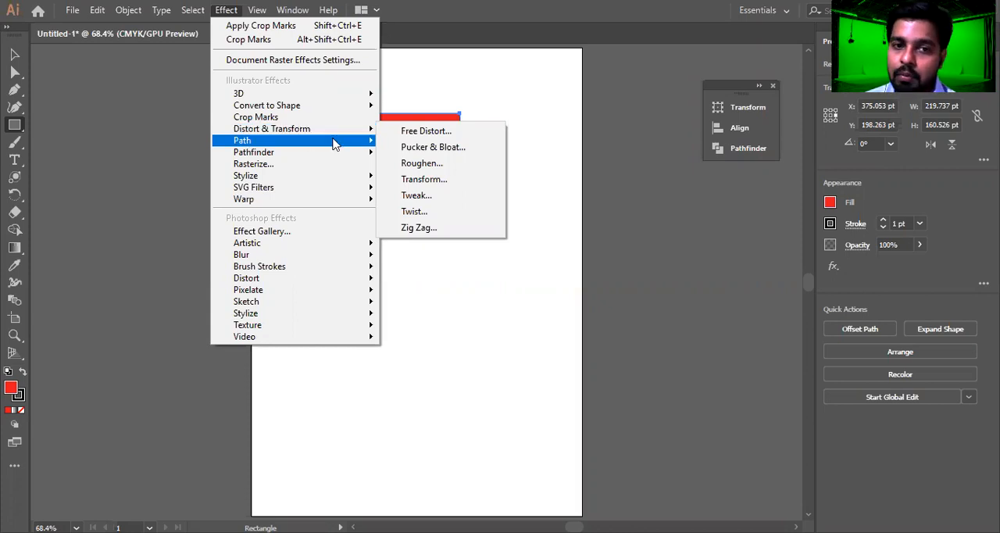
pyautogui.click(426, 133)
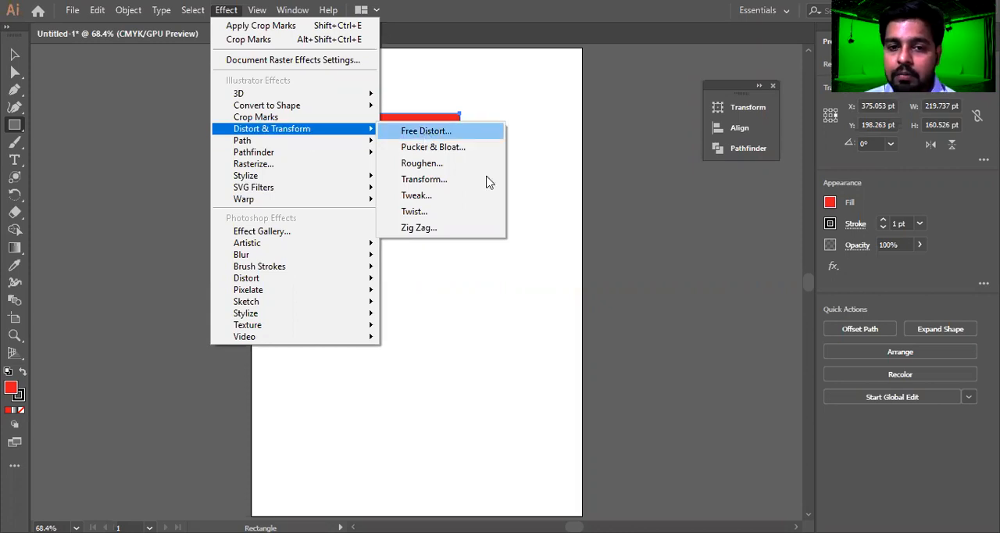
pyautogui.moveTo(451, 290); pyautogui.dragTo(448, 216)
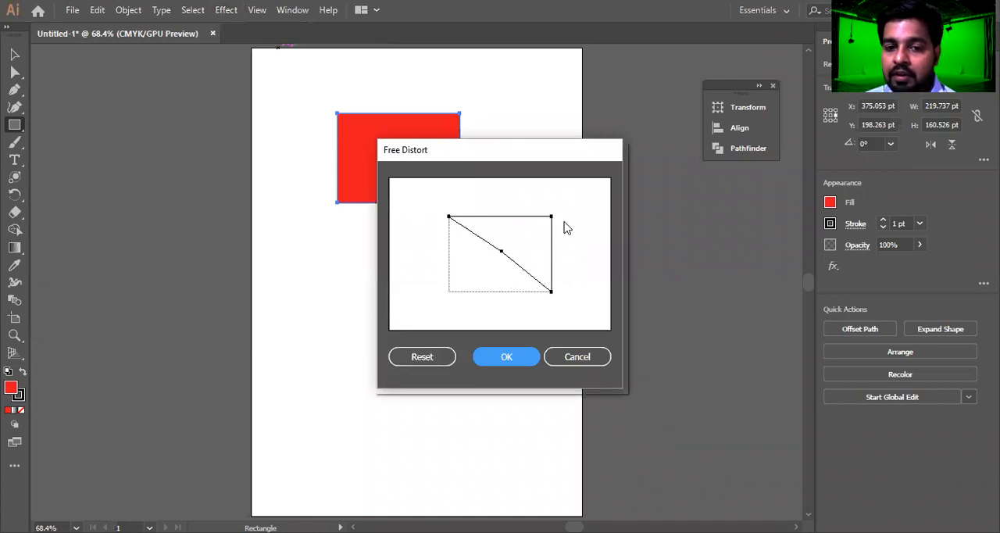
pyautogui.moveTo(551, 217); pyautogui.dragTo(536, 192)
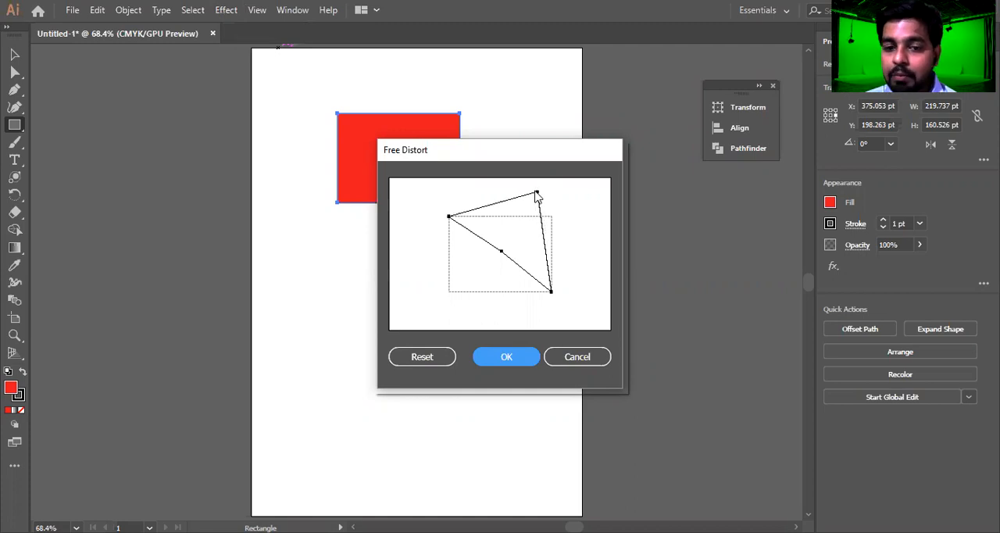
pyautogui.click(508, 356)
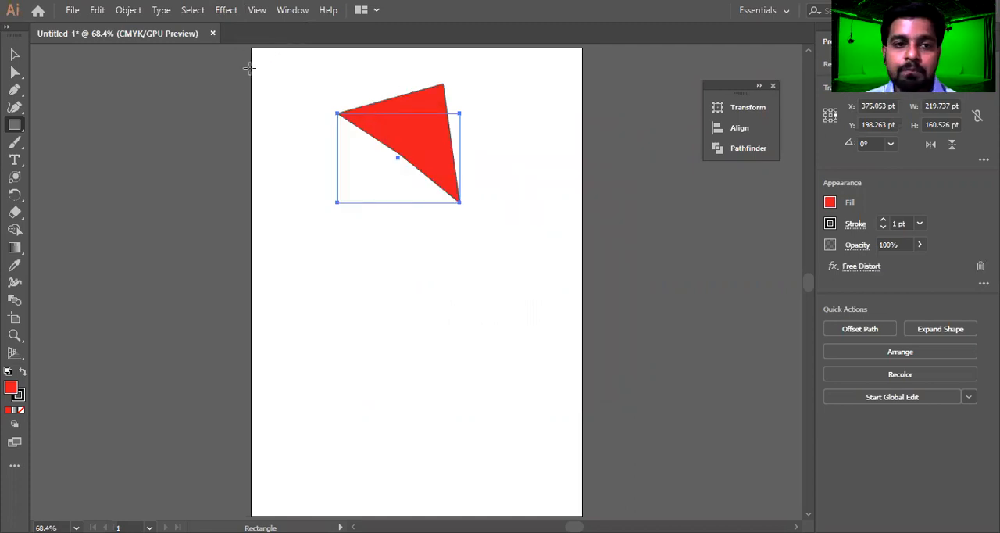
# Try Pucker & Bloat on the distorted red shape with preview on, testing bloat at 96% and pucker down to -139%, and cancel it
pyautogui.click(225, 9)
pyautogui.moveTo(328, 129)
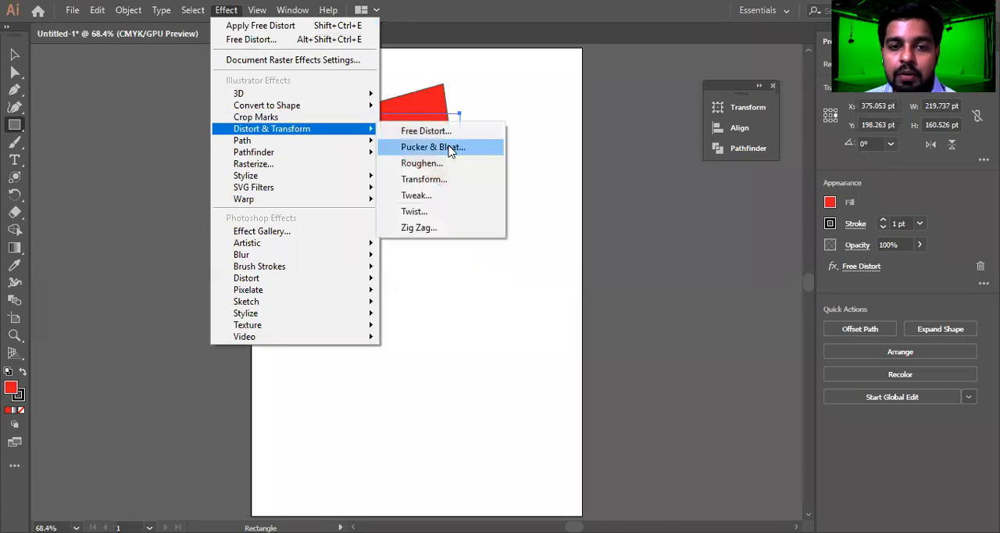
pyautogui.click(451, 148)
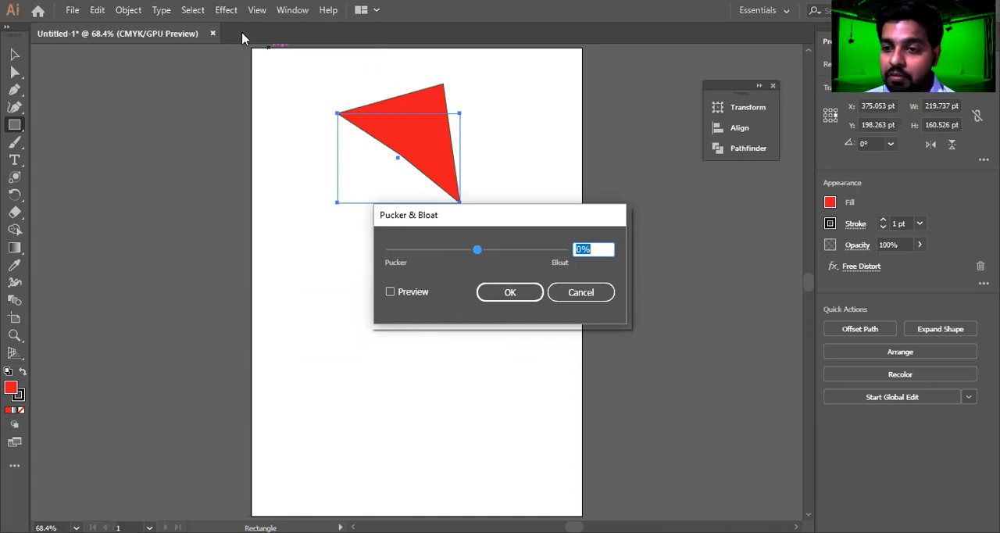
pyautogui.click(390, 291)
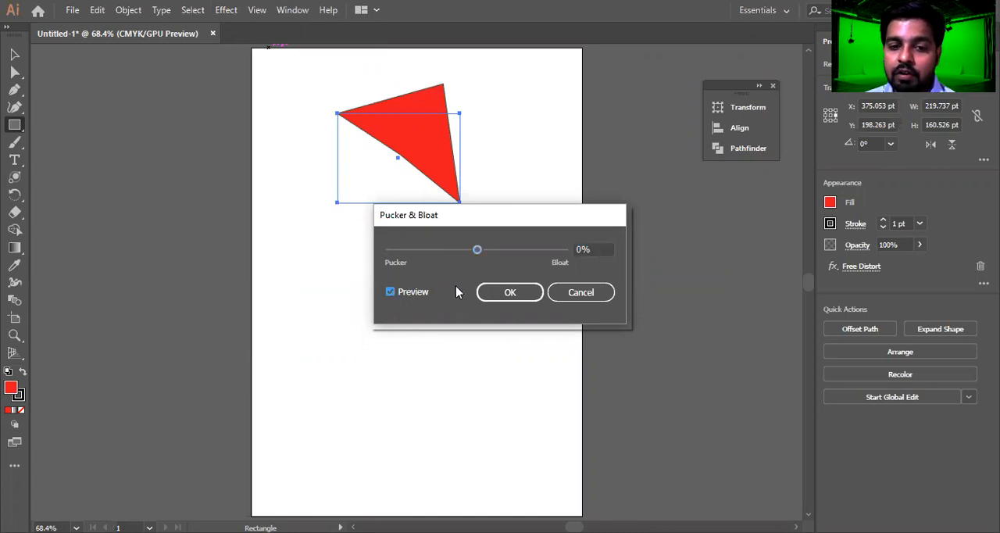
pyautogui.moveTo(508, 223); pyautogui.dragTo(688, 221)
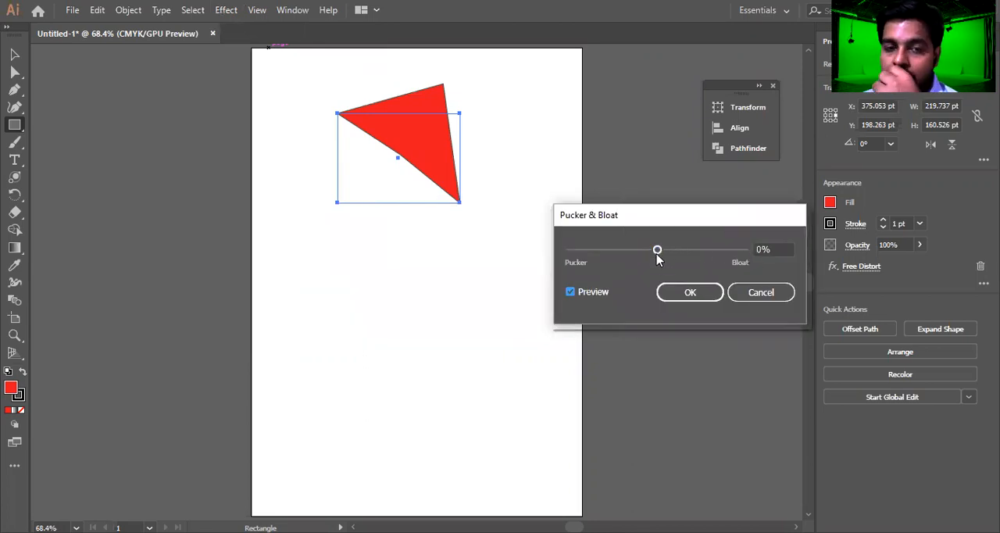
pyautogui.moveTo(659, 256); pyautogui.dragTo(700, 263)
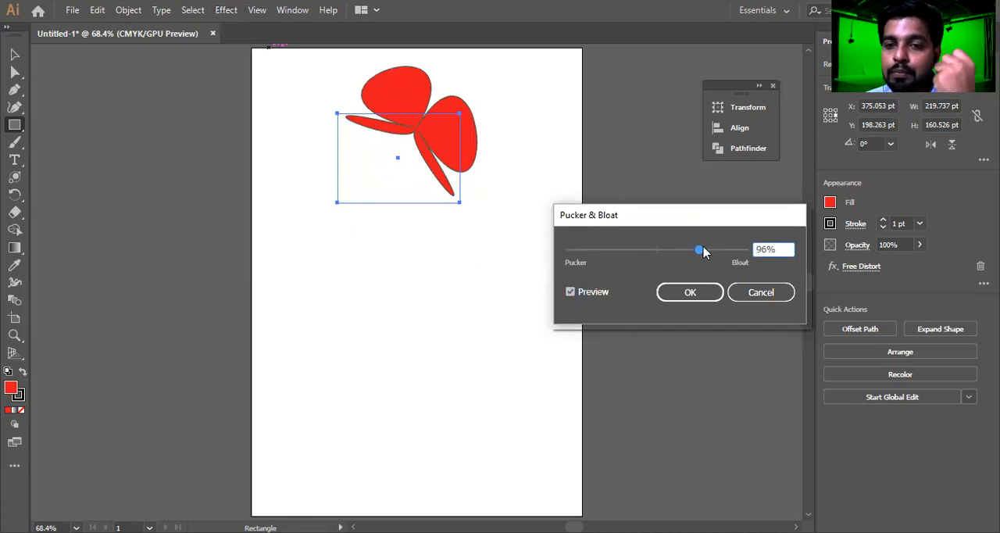
pyautogui.moveTo(701, 246)
pyautogui.mouseDown()
pyautogui.moveTo(714, 252)
pyautogui.moveTo(706, 249)
pyautogui.mouseUp()
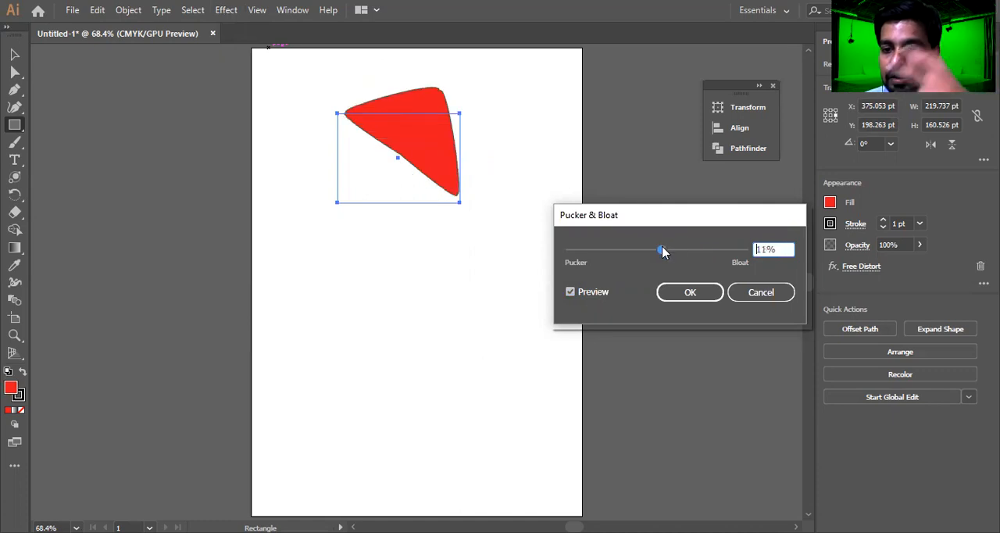
pyautogui.moveTo(662, 251); pyautogui.dragTo(603, 256)
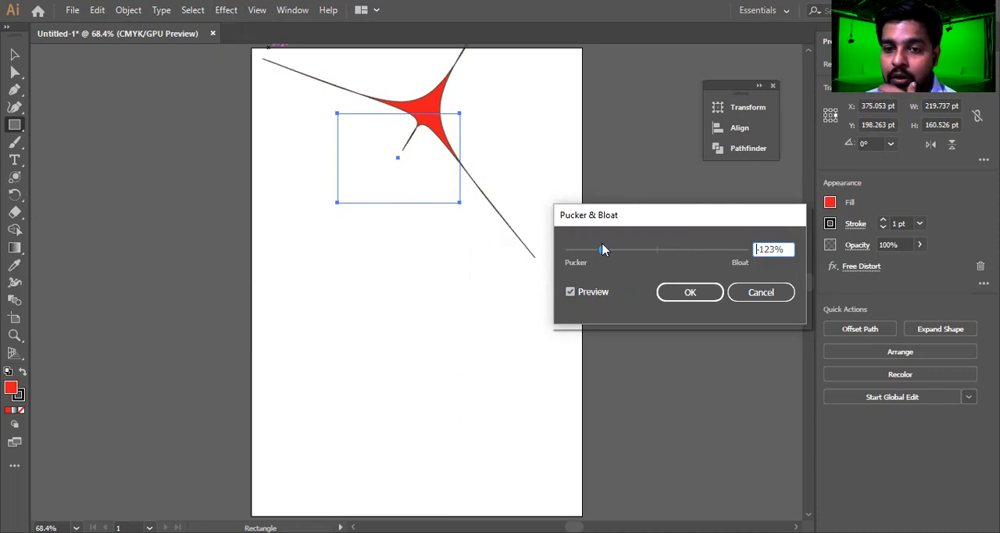
pyautogui.moveTo(596, 251)
pyautogui.mouseDown()
pyautogui.moveTo(728, 254)
pyautogui.moveTo(594, 253)
pyautogui.mouseUp()
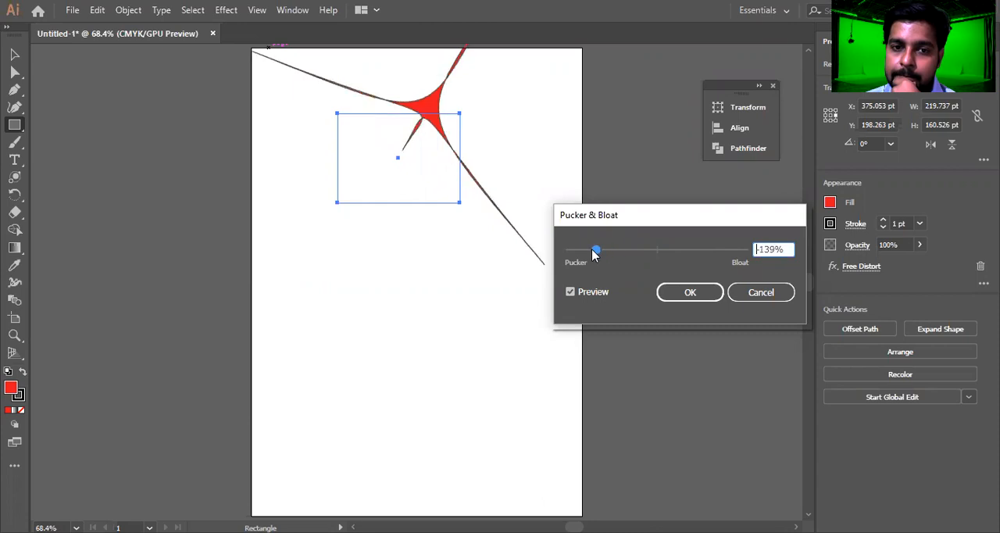
pyautogui.click(761, 294)
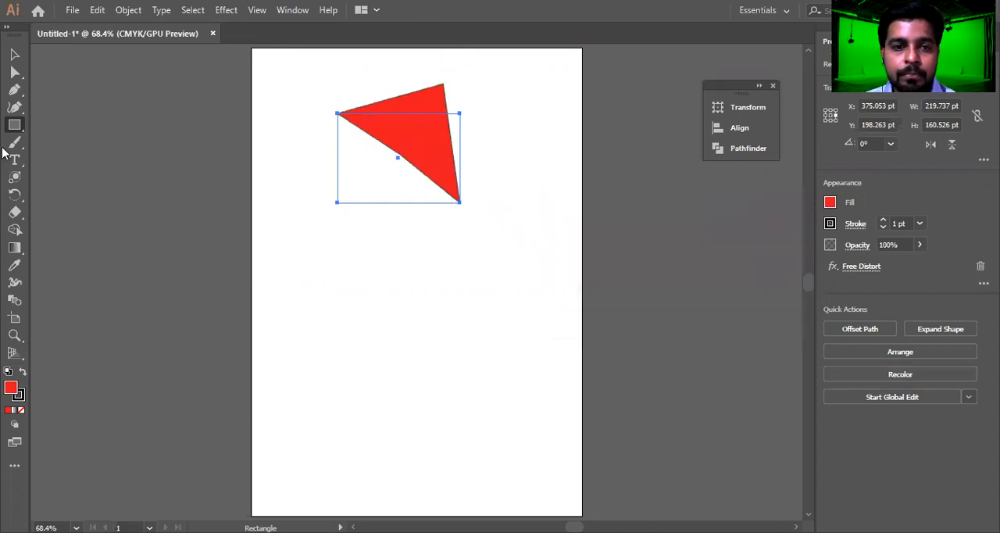
# Delete the distorted red shape and draw a red circle about 263 pt in diameter in the upper half of the artboard
pyautogui.click(14, 55)
pyautogui.click(226, 9)
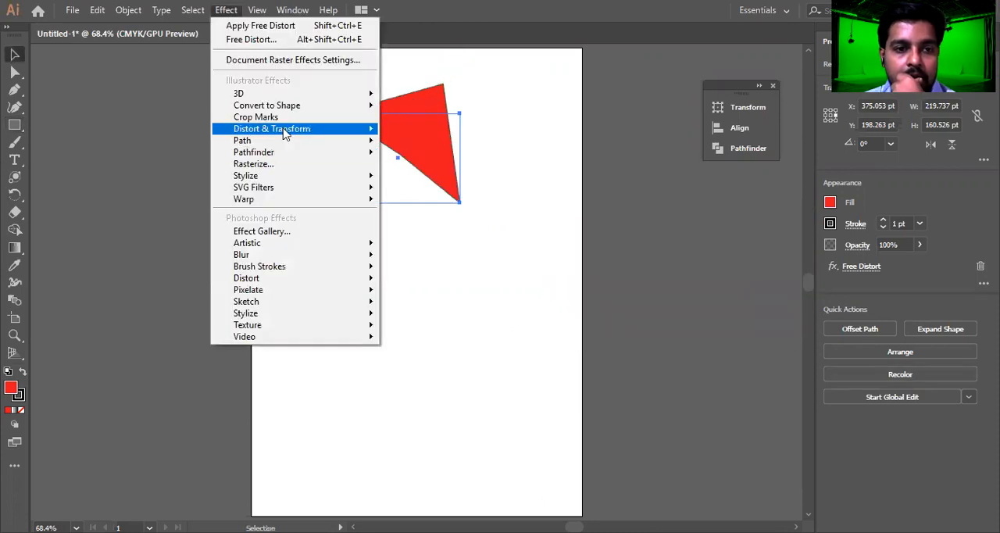
pyautogui.moveTo(285, 131)
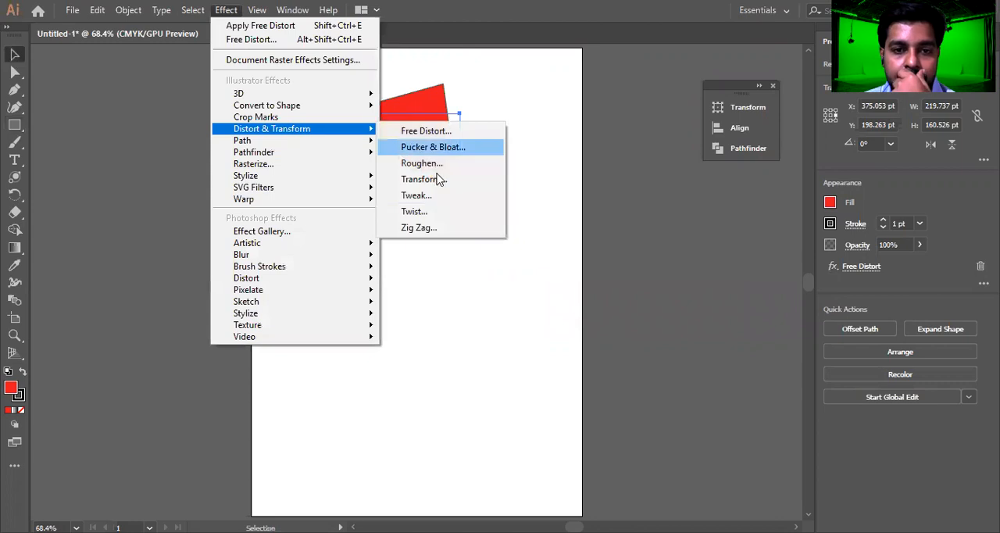
pyautogui.click(567, 159)
pyautogui.click(393, 138)
pyautogui.press('Delete')
pyautogui.click(14, 126)
pyautogui.click(61, 142)
pyautogui.moveTo(348, 138); pyautogui.dragTo(495, 284)
# Try Roughen on the red circle with a relative size of about 69%, detail 9/in and corner points, and undo it
pyautogui.click(226, 10)
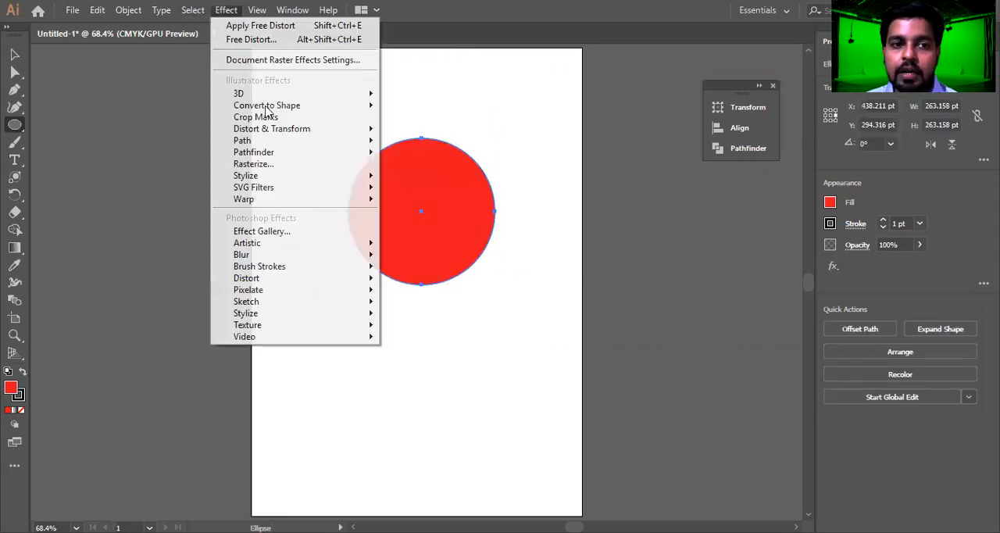
pyautogui.moveTo(297, 130)
pyautogui.click(436, 165)
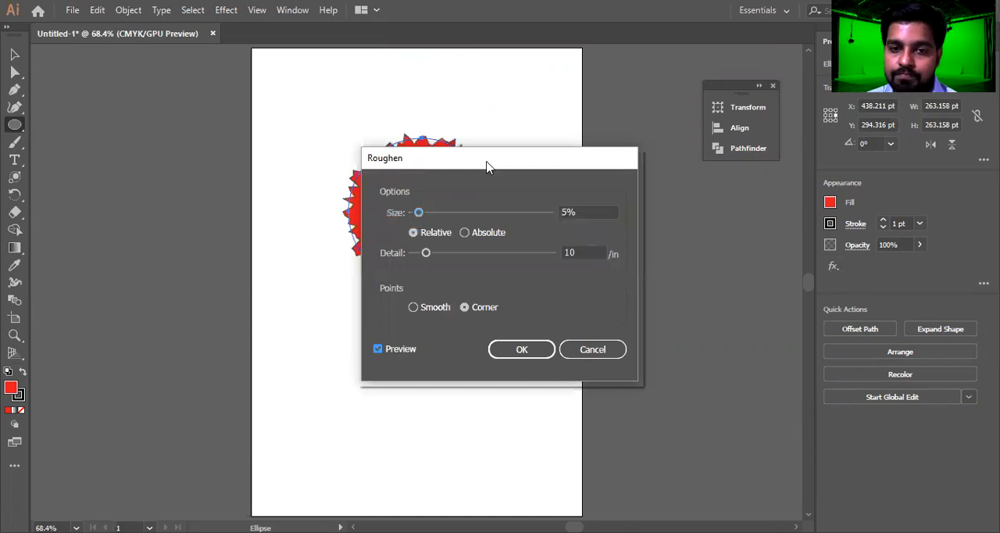
pyautogui.moveTo(487, 166); pyautogui.dragTo(689, 104)
pyautogui.moveTo(621, 149); pyautogui.dragTo(713, 146)
pyautogui.moveTo(629, 190); pyautogui.dragTo(761, 194)
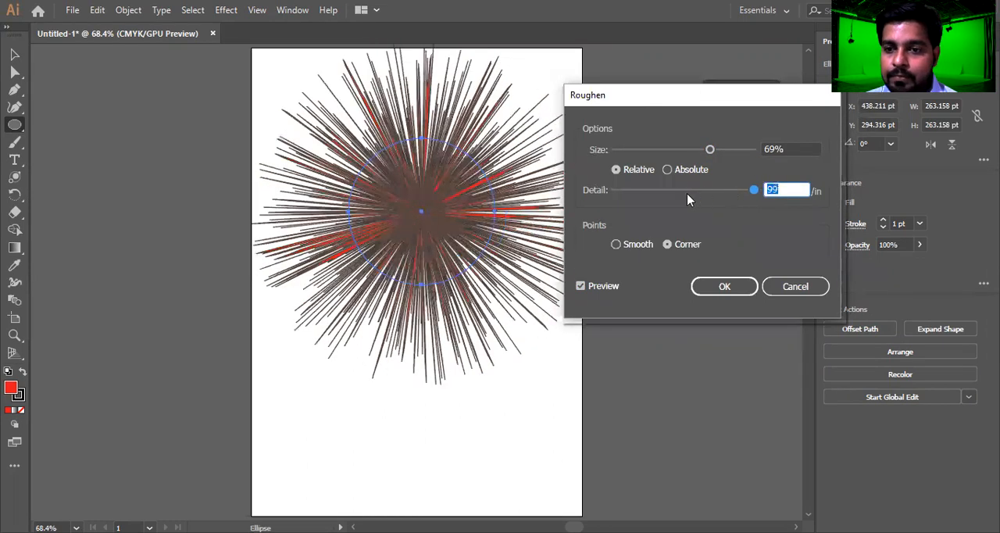
pyautogui.click(661, 193)
pyautogui.click(643, 193)
pyautogui.click(629, 191)
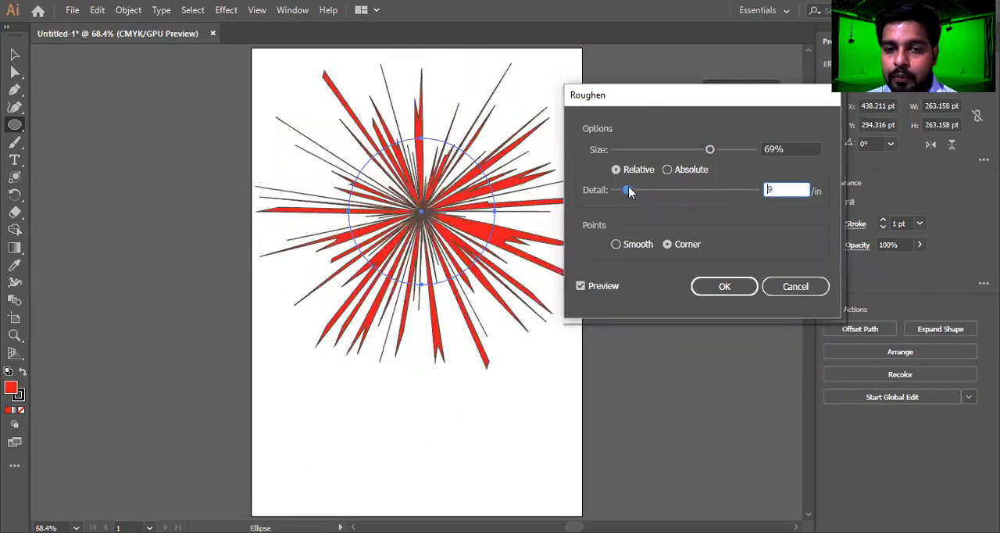
pyautogui.moveTo(708, 150)
pyautogui.mouseDown()
pyautogui.moveTo(673, 150)
pyautogui.moveTo(704, 151)
pyautogui.mouseUp()
pyautogui.click(724, 286)
pyautogui.hotkey('ctrl', 'z')
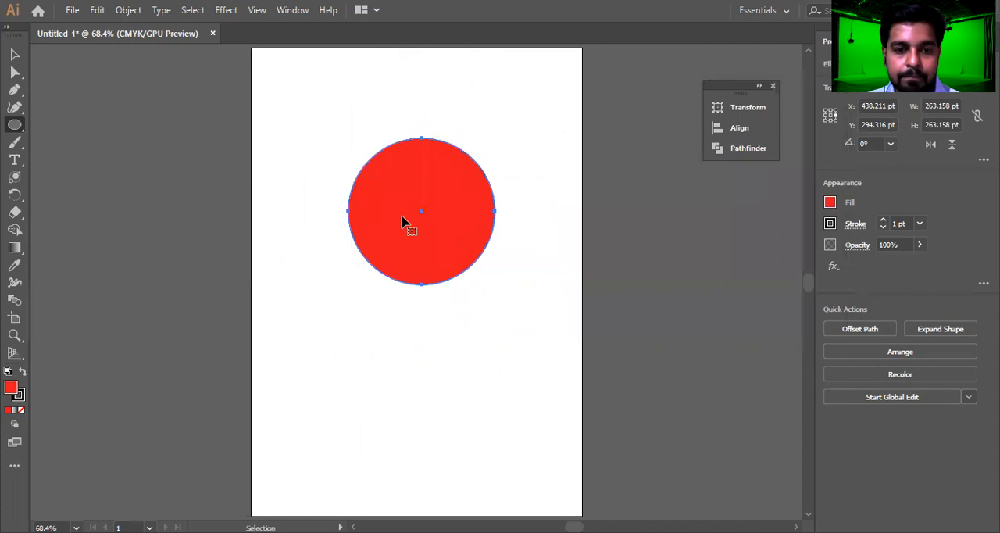
pyautogui.click(226, 9)
pyautogui.moveTo(321, 131)
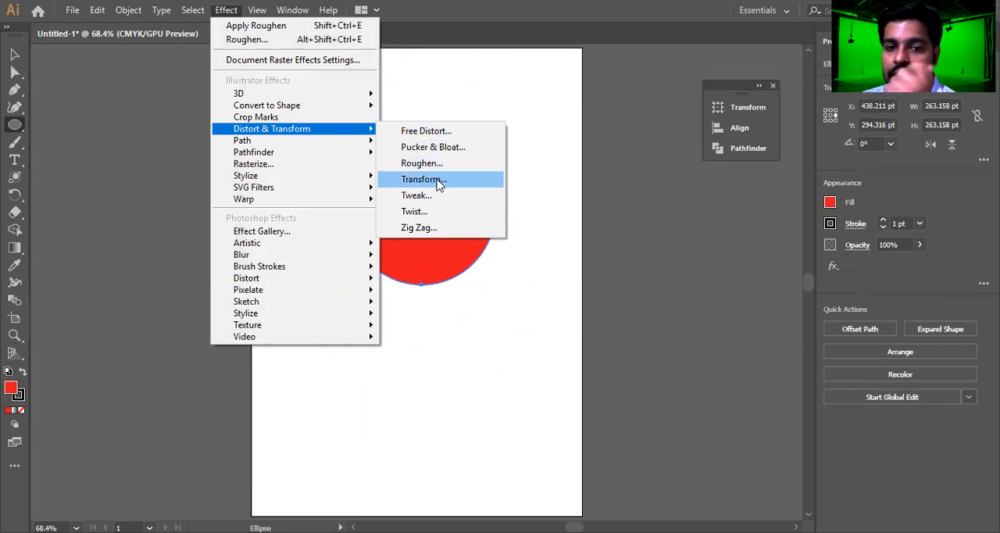
pyautogui.click(482, 273)
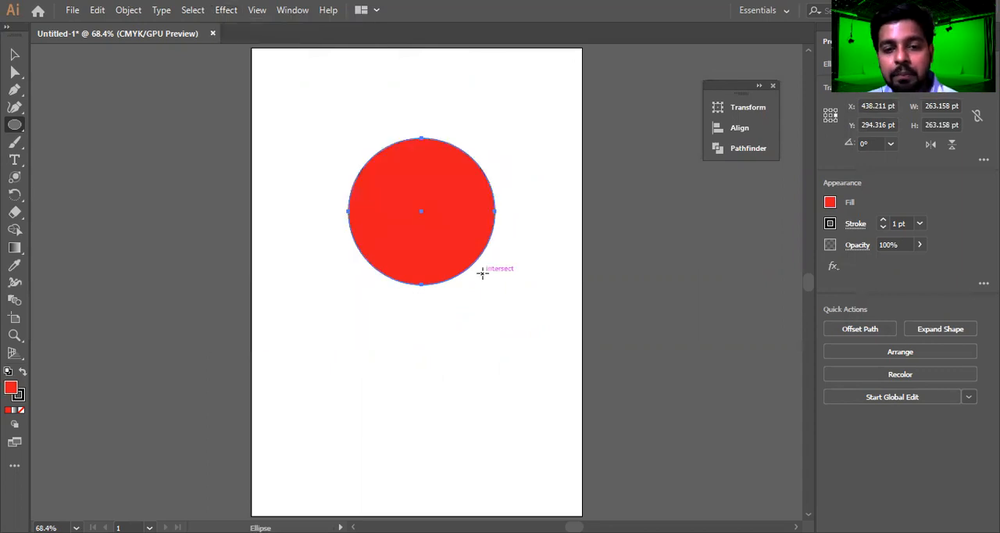
pyautogui.click(482, 273)
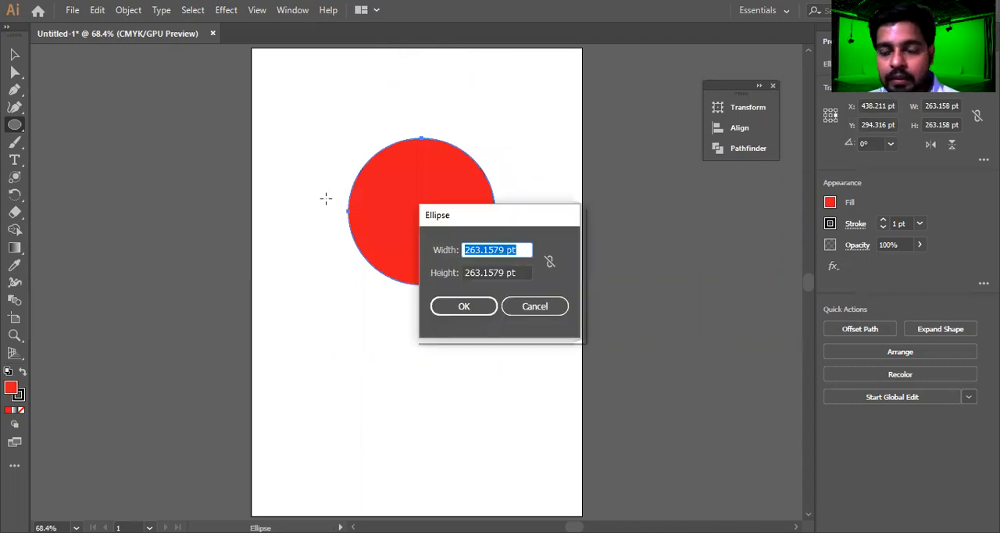
pyautogui.press('Escape')
# Scale the red circle down to about 64 pt in diameter and move it near the top centre of the artboard
pyautogui.press('v')
pyautogui.click(402, 196)
pyautogui.press('e')
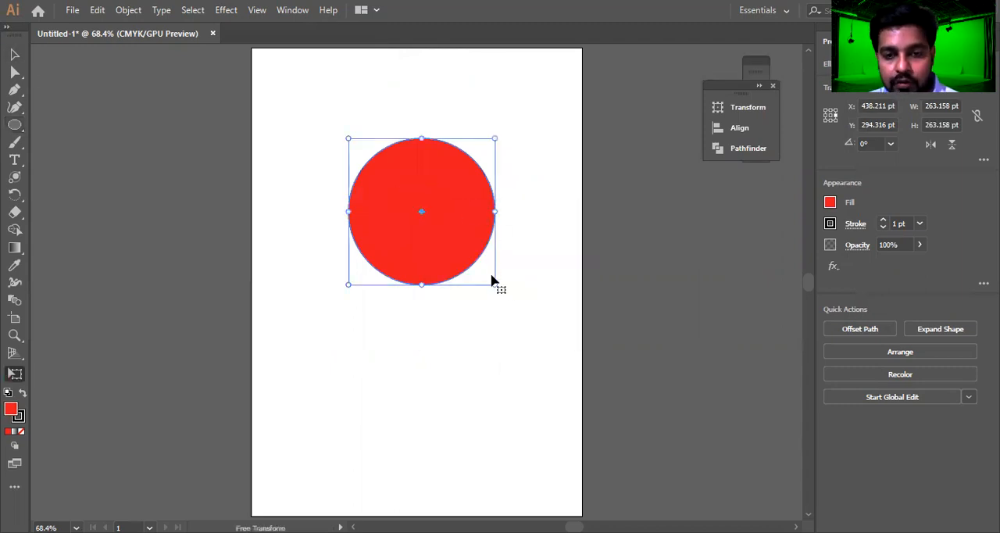
pyautogui.moveTo(492, 279); pyautogui.dragTo(399, 94)
pyautogui.press('v')
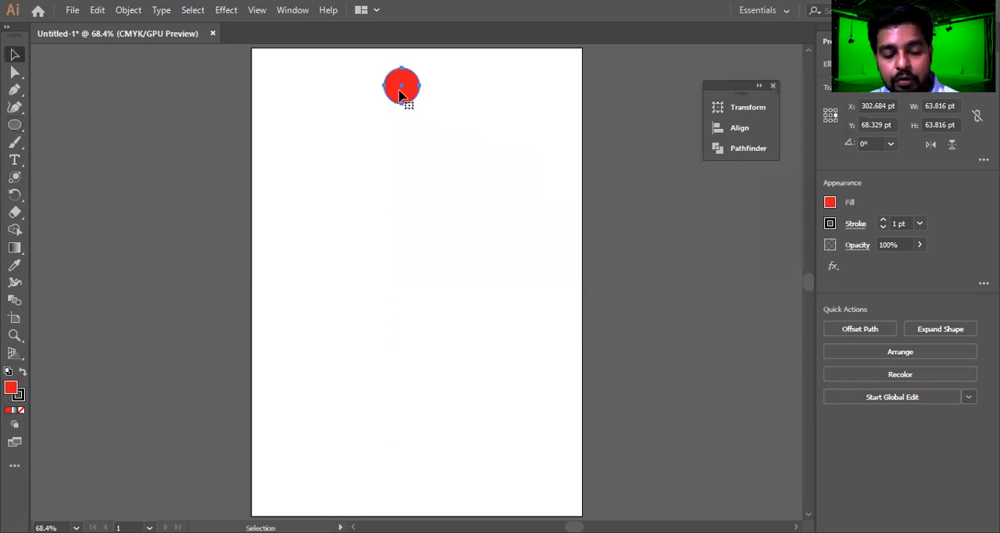
# Rotate a copy of the small circle 30° about a point well below it and repeat the copy until a full ring forms
pyautogui.press('r')
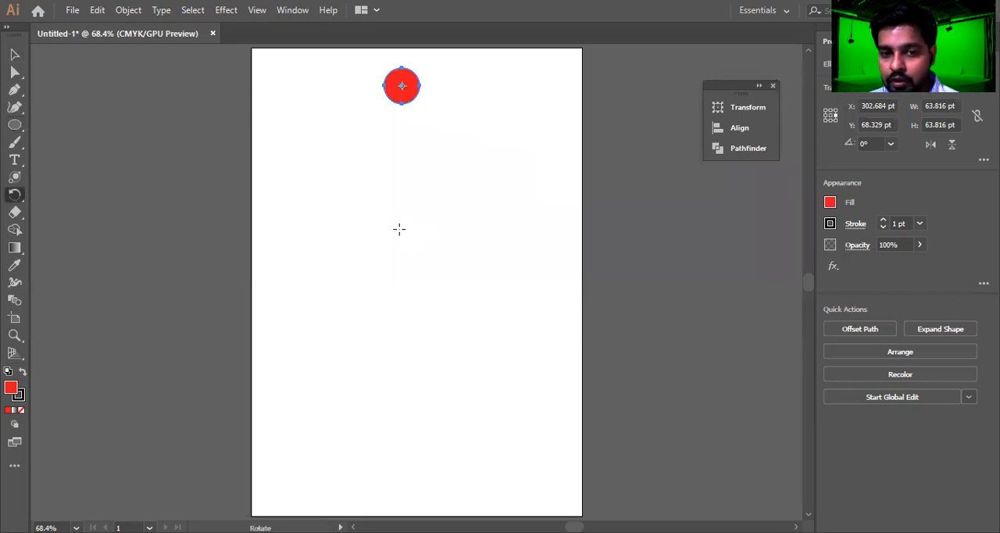
pyautogui.keyDown('alt'); pyautogui.click(396, 225); pyautogui.keyUp('alt')
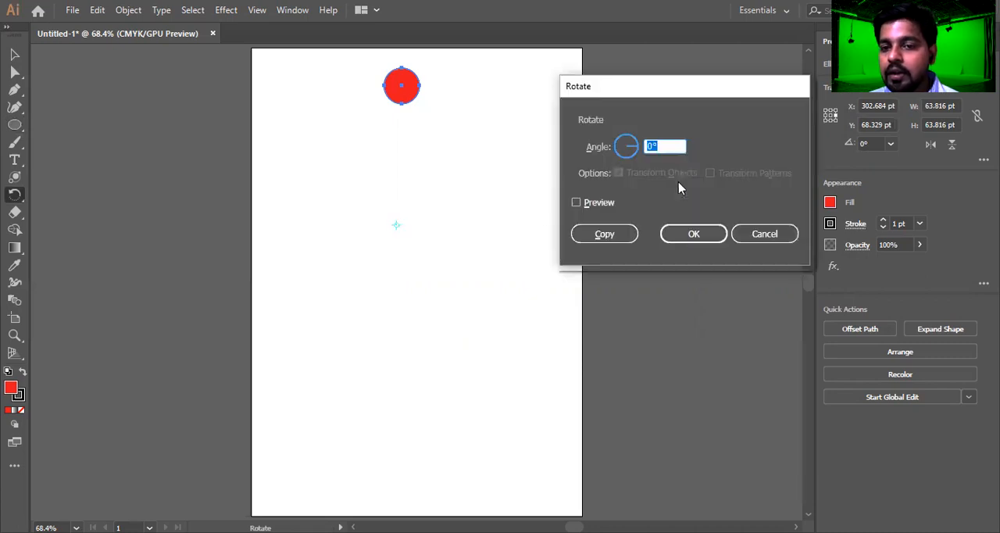
pyautogui.write('30')
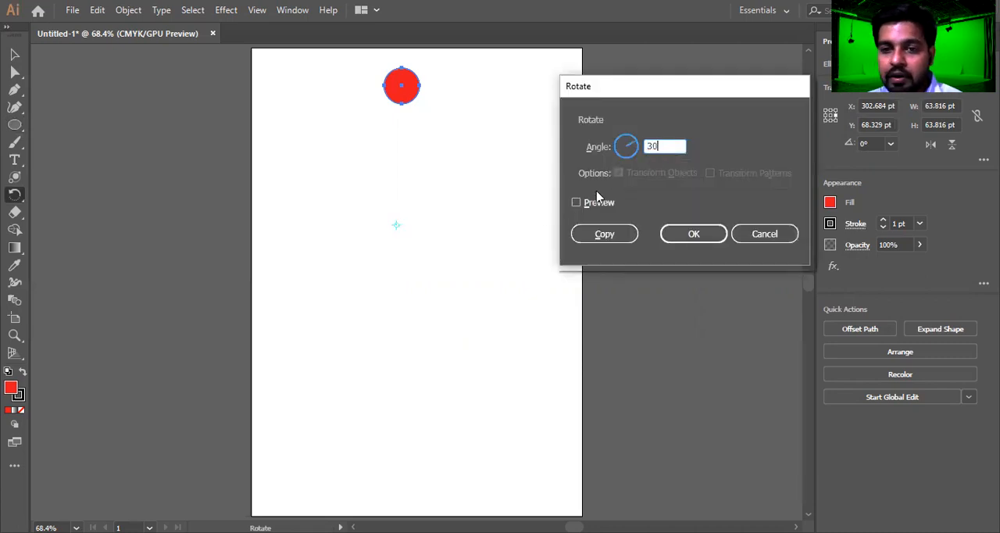
pyautogui.click(576, 202)
pyautogui.click(600, 234)
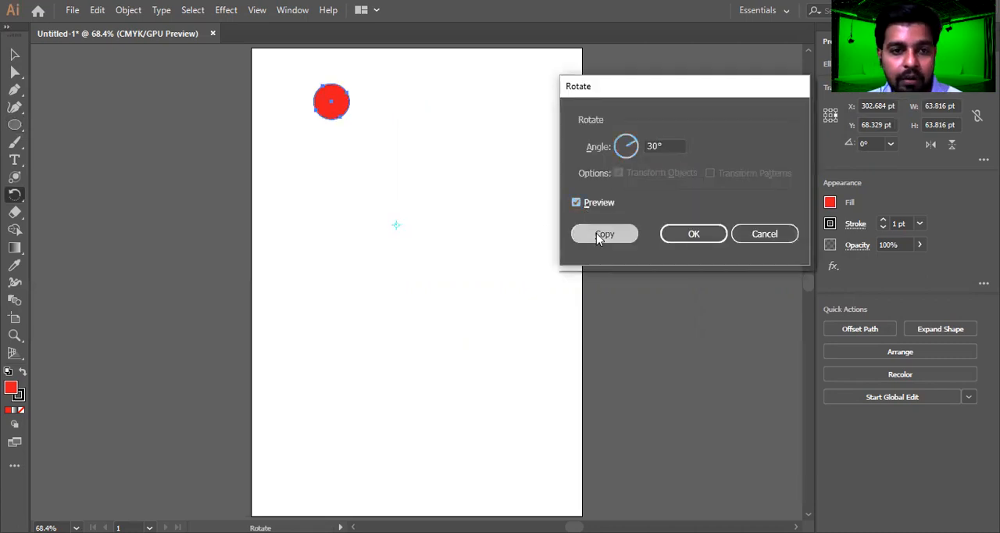
pyautogui.hotkey('ctrl', 'd')
pyautogui.hotkey('ctrl', 'd')
pyautogui.hotkey('ctrl', 'd')
pyautogui.hotkey('ctrl', 'd')
pyautogui.hotkey('ctrl', 'd')
pyautogui.hotkey('ctrl', 'd')
pyautogui.hotkey('ctrl', 'd')
pyautogui.hotkey('ctrl', 'd')
pyautogui.hotkey('ctrl', 'd')
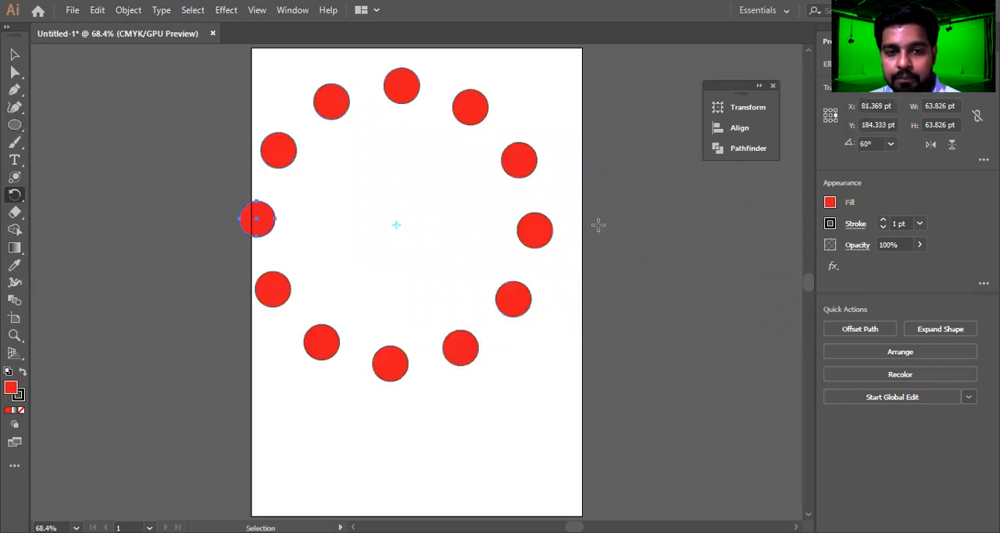
# Undo the rotated copies back to the single small circle and place it near the top centre of the artboard
pyautogui.hotkey('ctrl', 'z')
pyautogui.hotkey('ctrl', 'z')
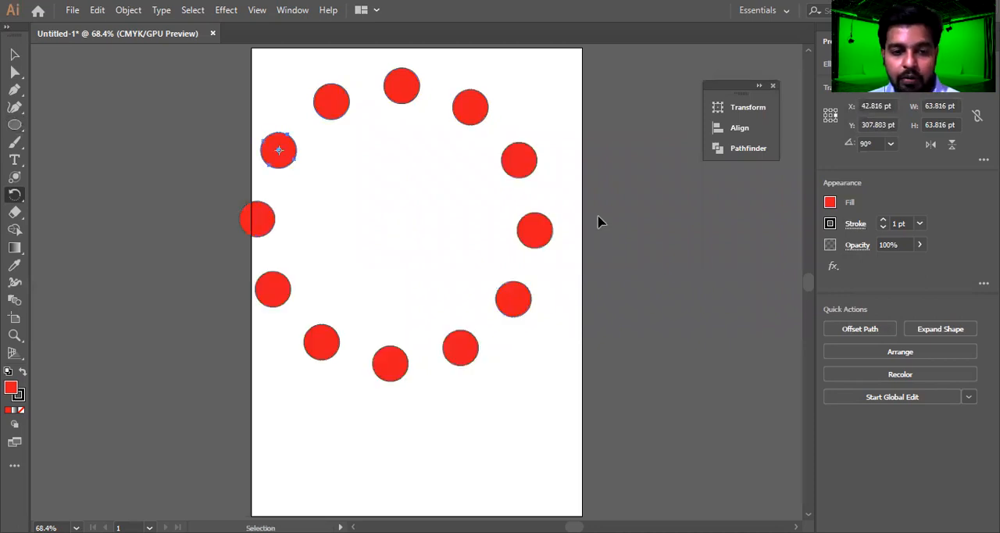
pyautogui.hotkey('ctrl', 'z')
pyautogui.hotkey('ctrl', 'z')
pyautogui.hotkey('ctrl', 'z')
pyautogui.hotkey('ctrl', 'z')
pyautogui.hotkey('ctrl', 'z')
pyautogui.hotkey('ctrl', 'z')
pyautogui.hotkey('ctrl', 'z')
pyautogui.hotkey('ctrl', 'z')
pyautogui.hotkey('ctrl', 'z')
pyautogui.hotkey('ctrl', 'z')
pyautogui.press('v')
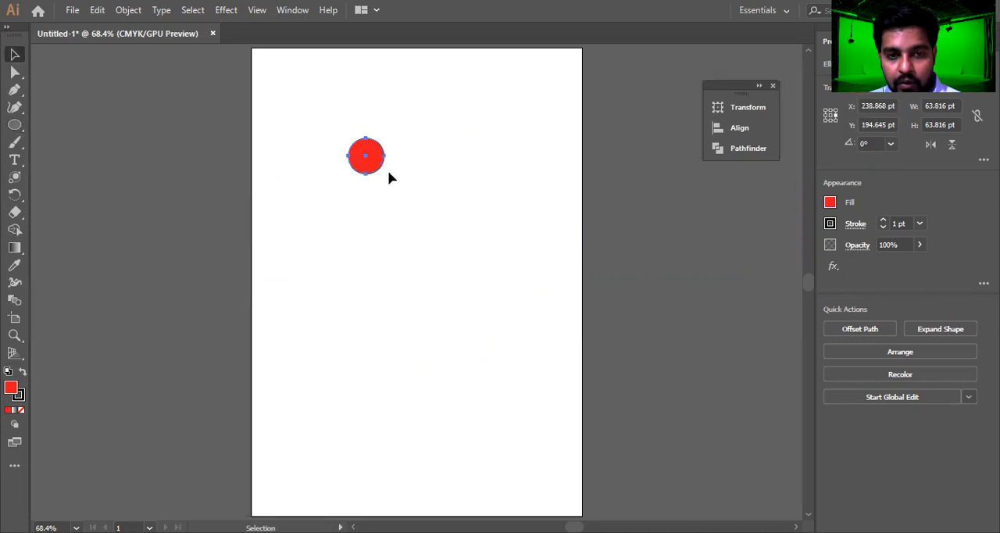
pyautogui.moveTo(378, 160); pyautogui.dragTo(415, 89)
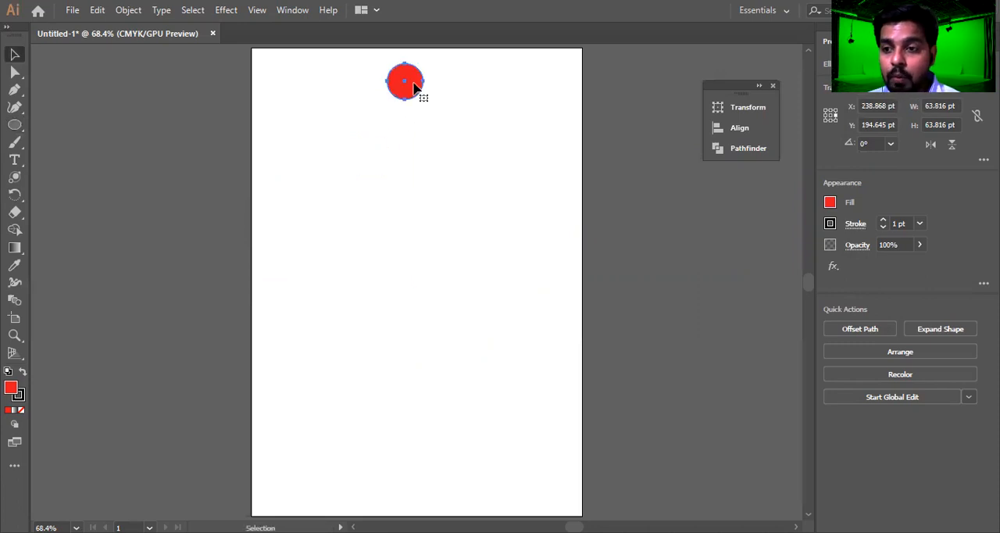
# Start a Transform effect on the small red circle with preview on and the rotation angle set to 30°
pyautogui.click(235, 13)
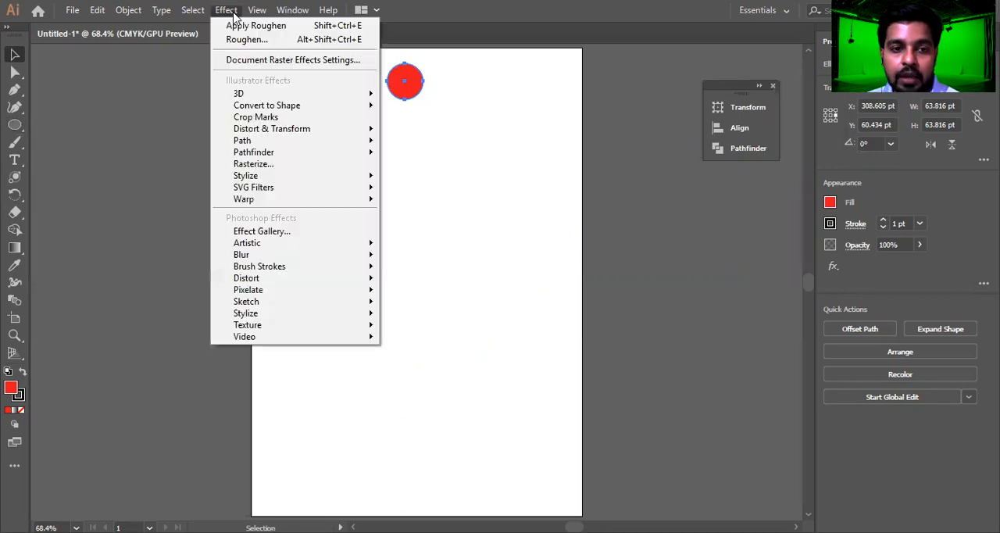
pyautogui.moveTo(286, 138)
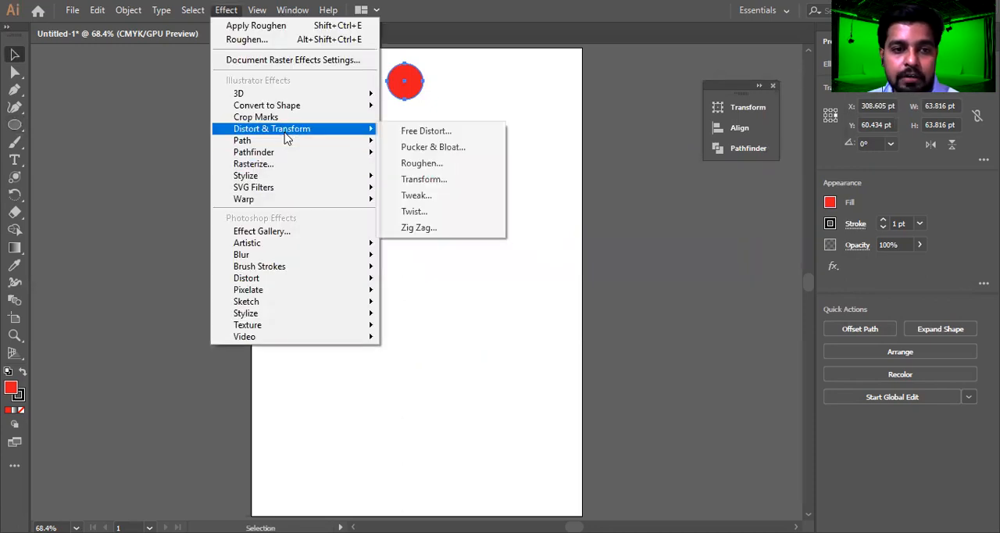
pyautogui.click(438, 179)
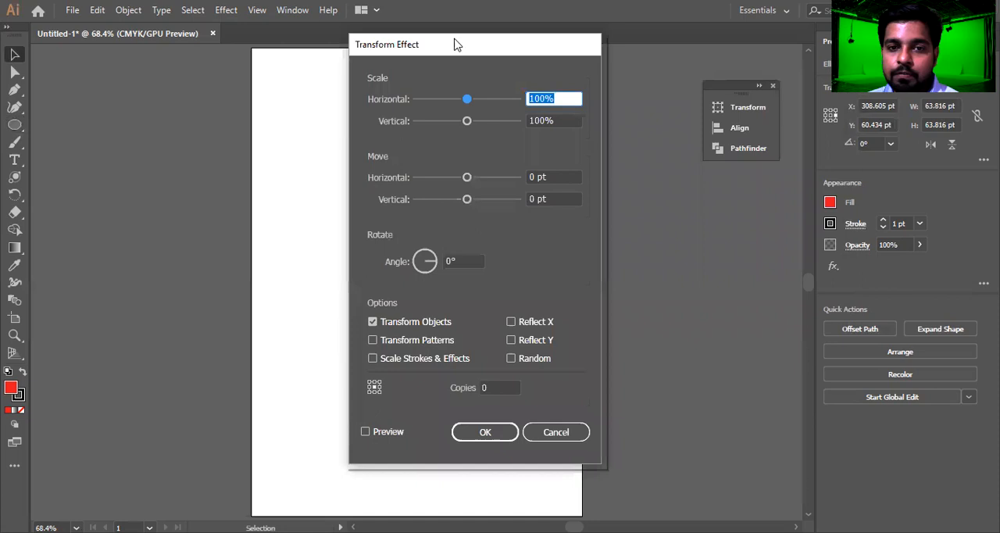
pyautogui.moveTo(456, 57); pyautogui.dragTo(668, 37)
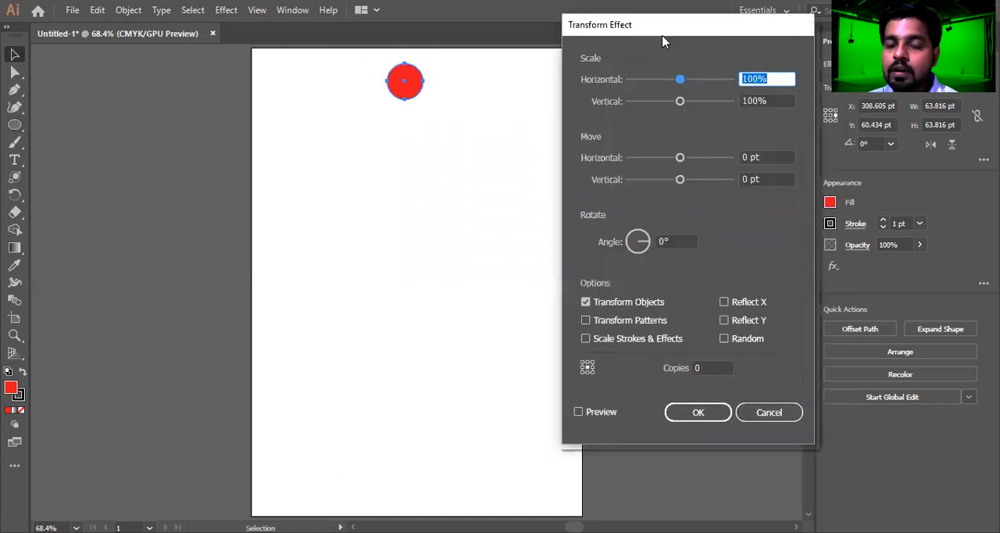
pyautogui.click(578, 412)
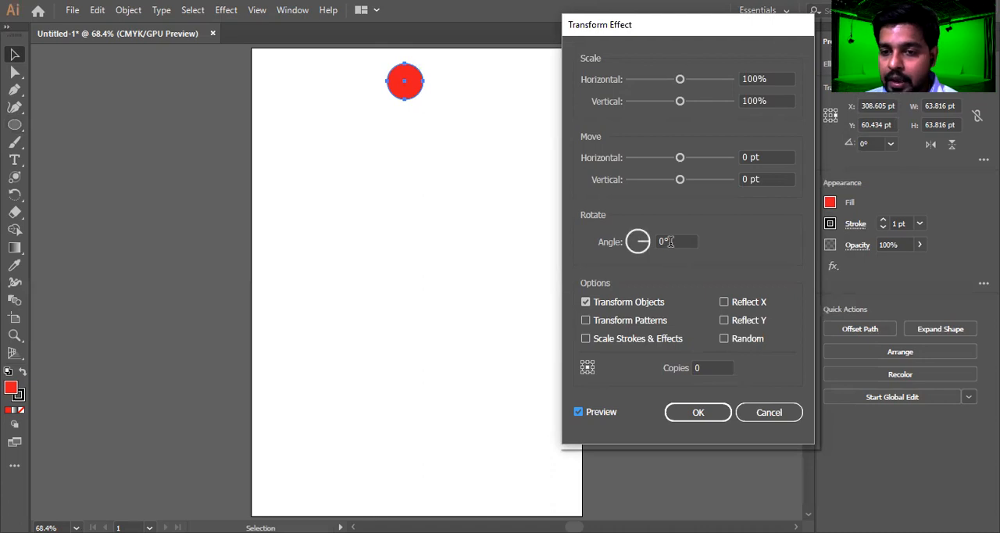
pyautogui.click(642, 242)
pyautogui.write('3')
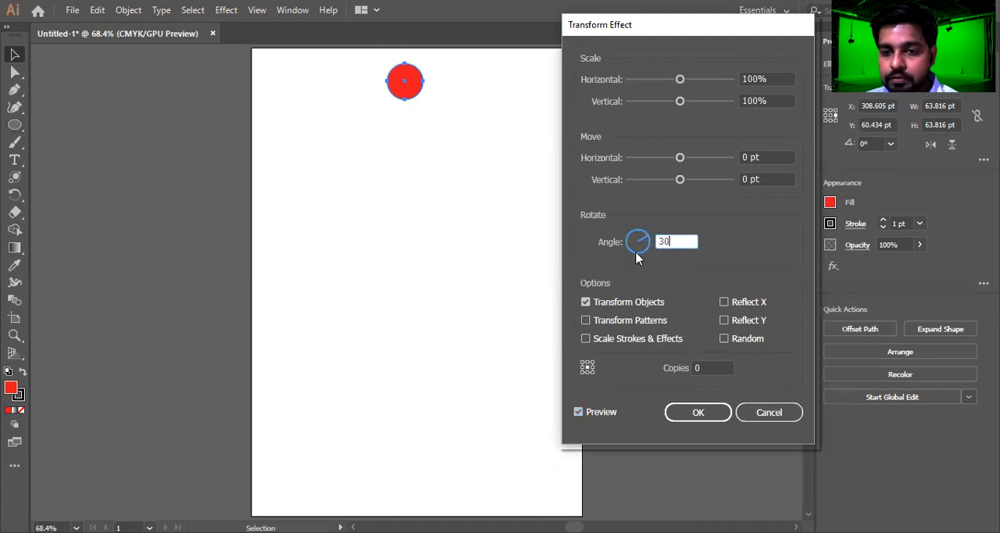
pyautogui.click(579, 412)
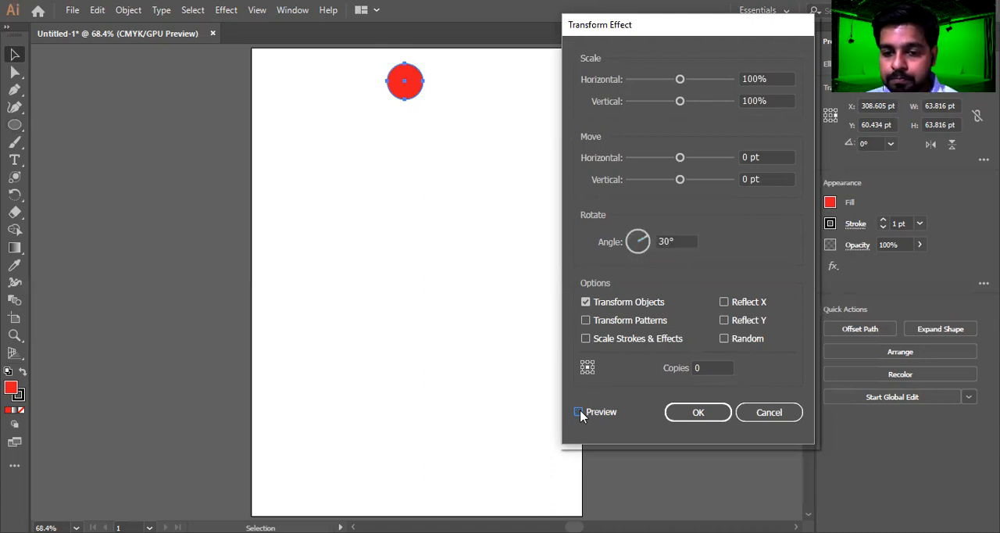
# Try moving the circle -81 pt horizontally and 34 pt vertically in the Transform effect and preview it
pyautogui.click(705, 368)
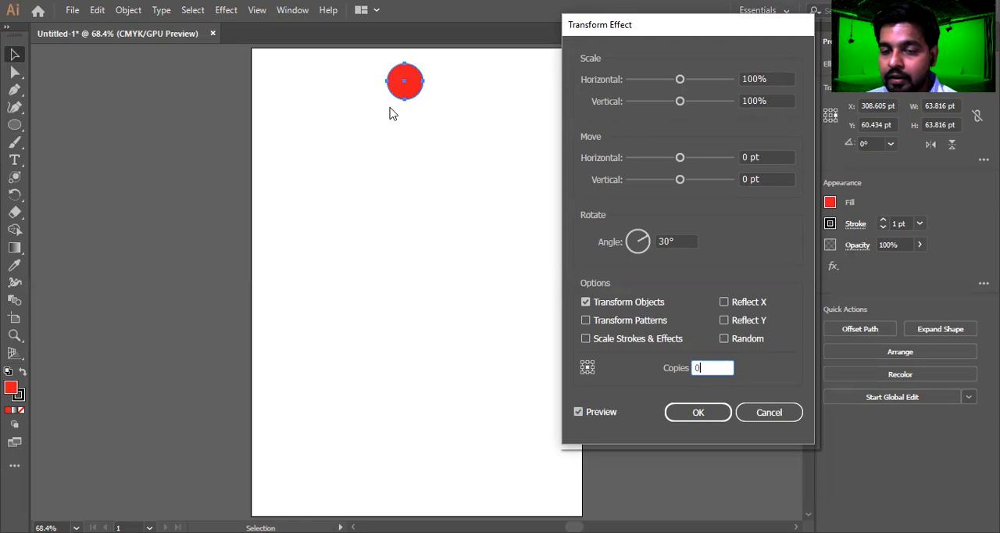
pyautogui.click(679, 159)
pyautogui.moveTo(682, 160); pyautogui.dragTo(698, 182)
pyautogui.click(679, 180)
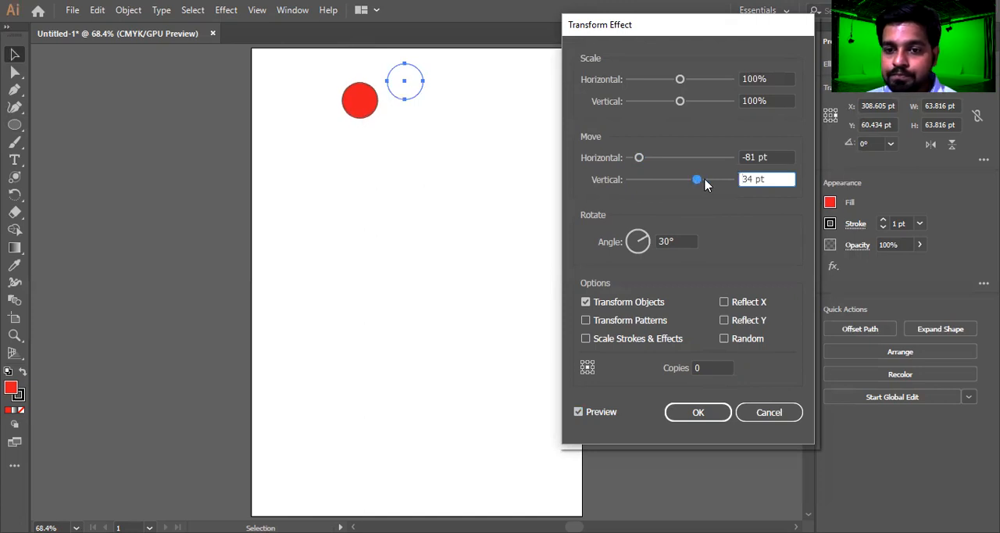
pyautogui.click(579, 412)
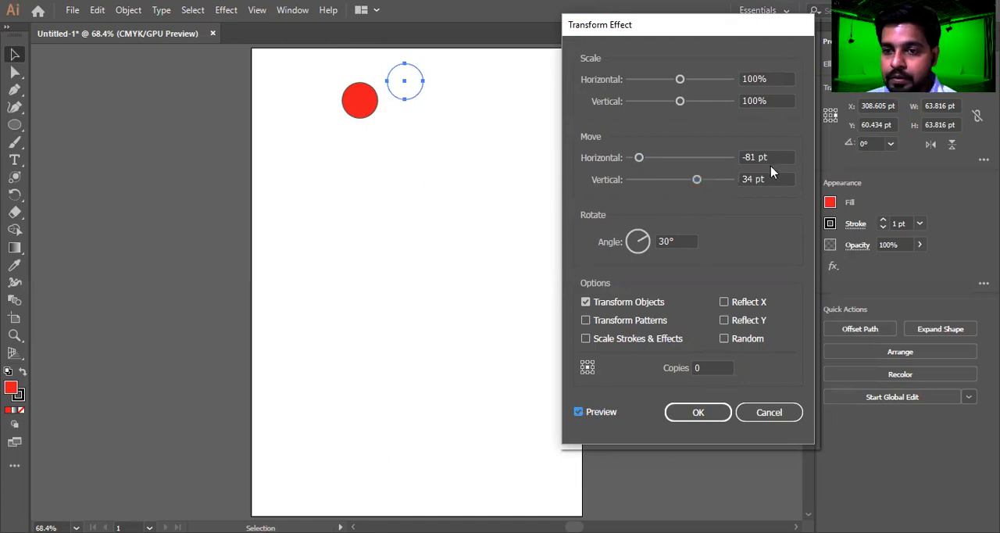
# Set the effect's horizontal move to -90 pt and vertical move to 30 pt, refreshing the preview
pyautogui.moveTo(639, 157); pyautogui.dragTo(635, 157)
pyautogui.moveTo(752, 157); pyautogui.dragTo(717, 165)
pyautogui.write('-90')
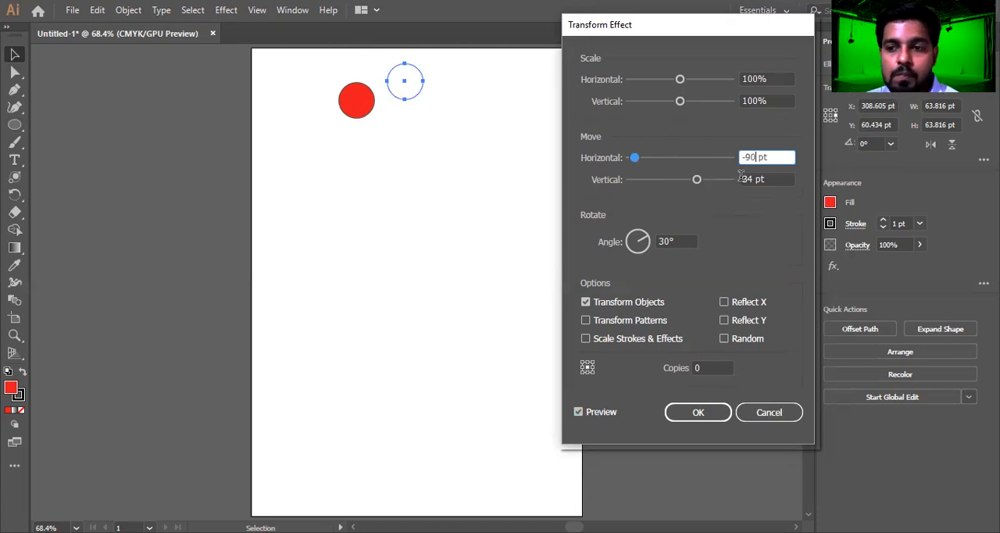
pyautogui.click(576, 412)
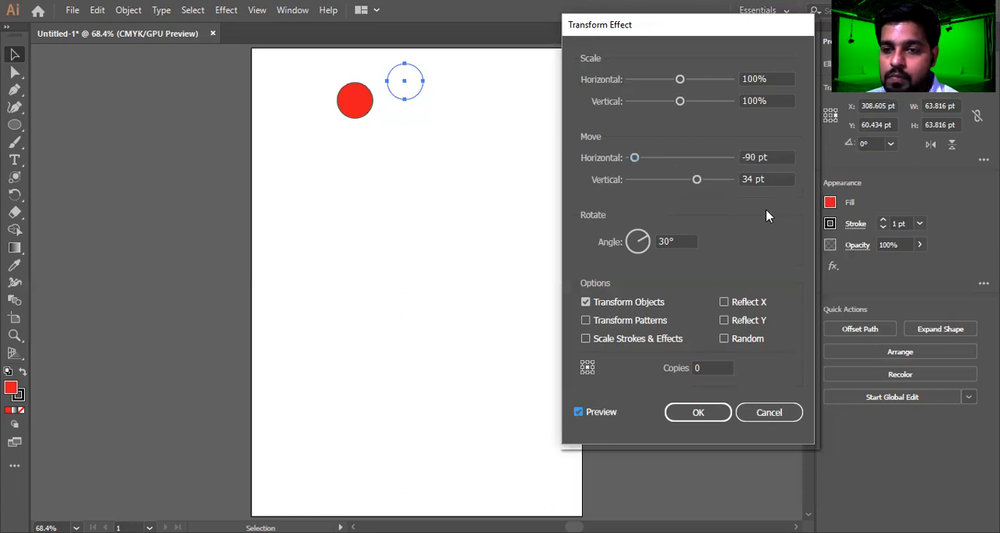
pyautogui.doubleClick(747, 179)
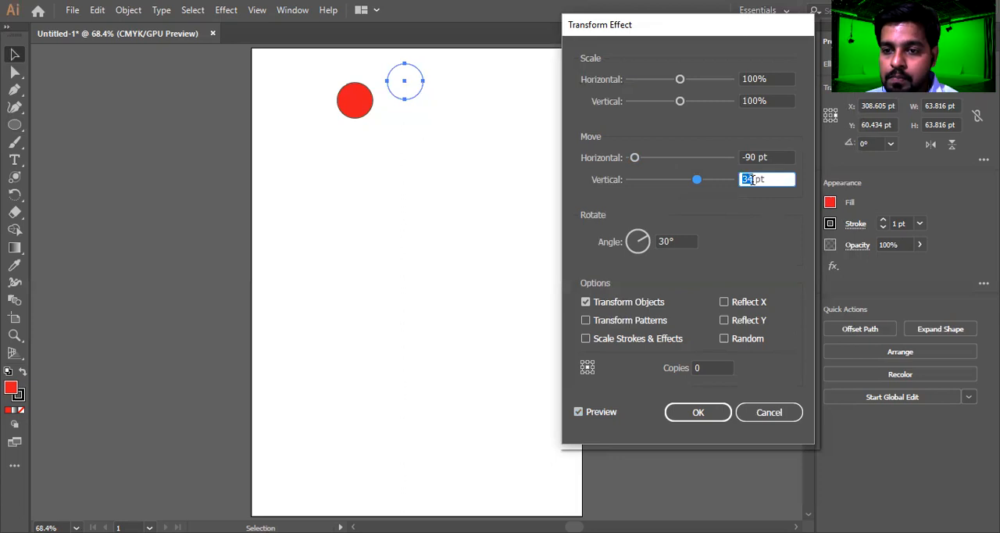
pyautogui.write('30')
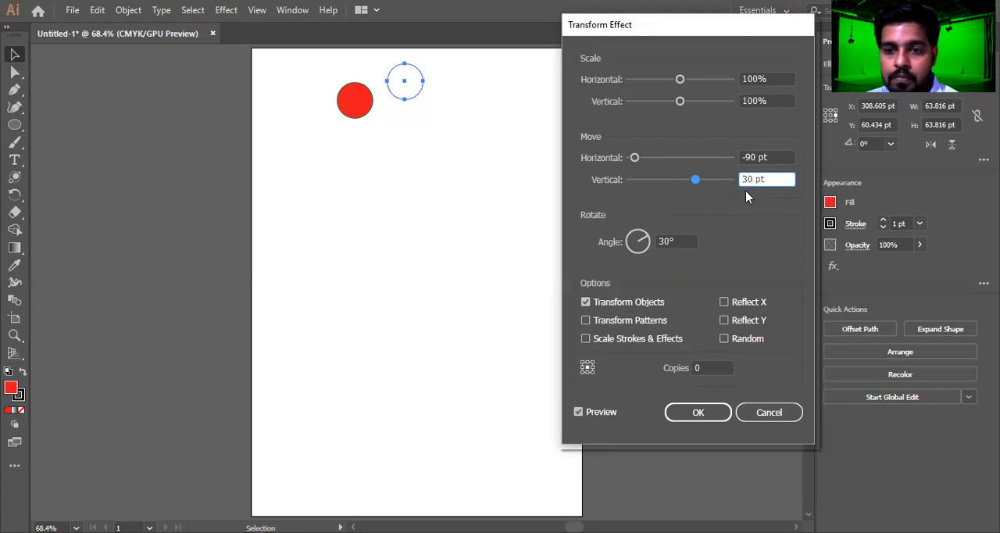
pyautogui.click(579, 413)
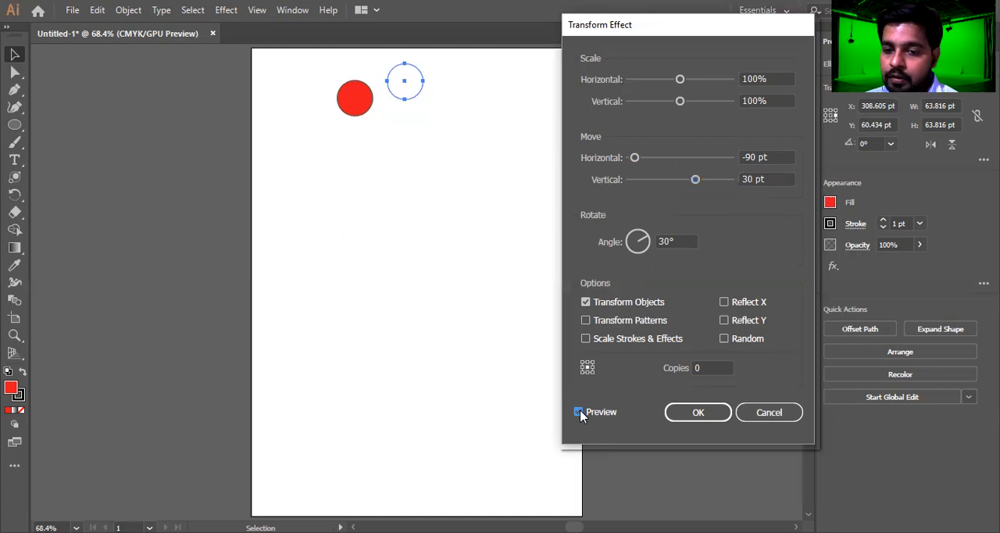
# Try the Transform effect with 6 copies and with 12 copies of the circle, previewing each
pyautogui.click(713, 370)
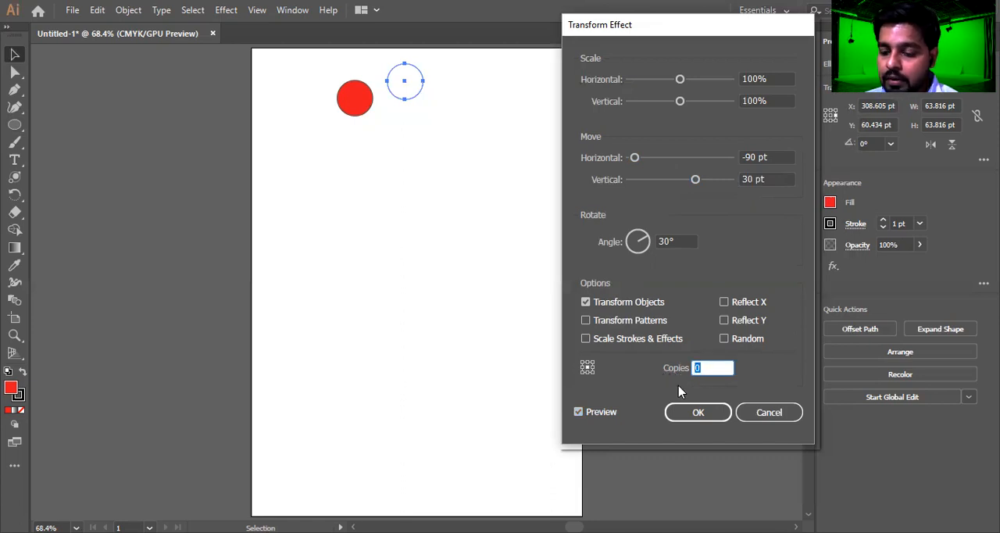
pyautogui.write('6')
pyautogui.click(578, 412)
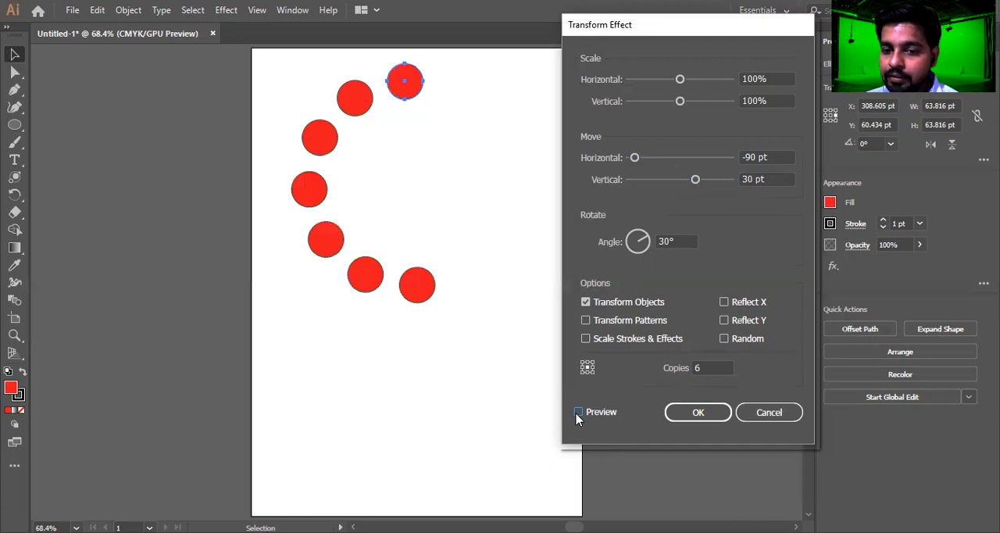
pyautogui.doubleClick(697, 368)
pyautogui.write('12')
pyautogui.click(578, 412)
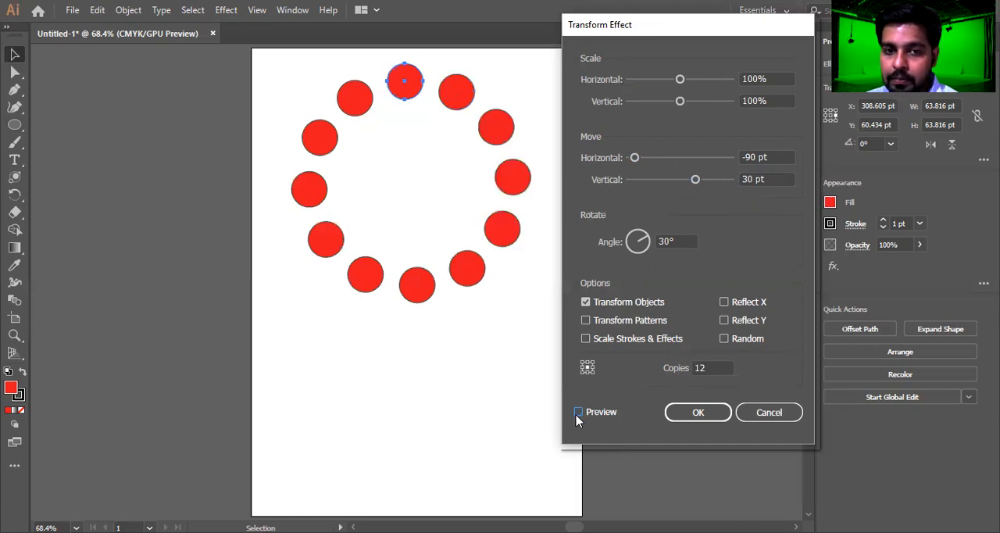
pyautogui.click(577, 414)
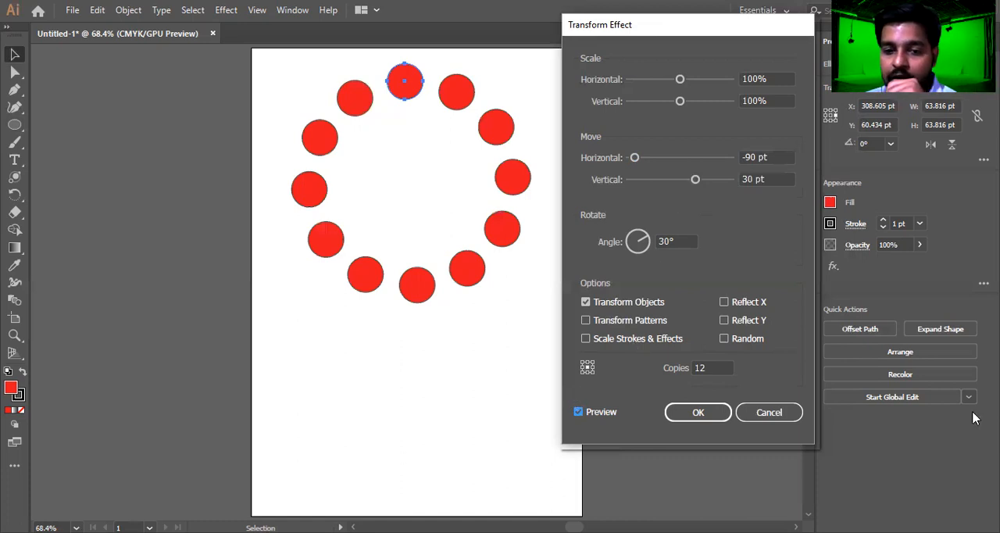
# Lower the number of copies gradually to 1 and raise it to 5 while watching the preview
pyautogui.click(707, 367)
pyautogui.doubleClick(707, 367)
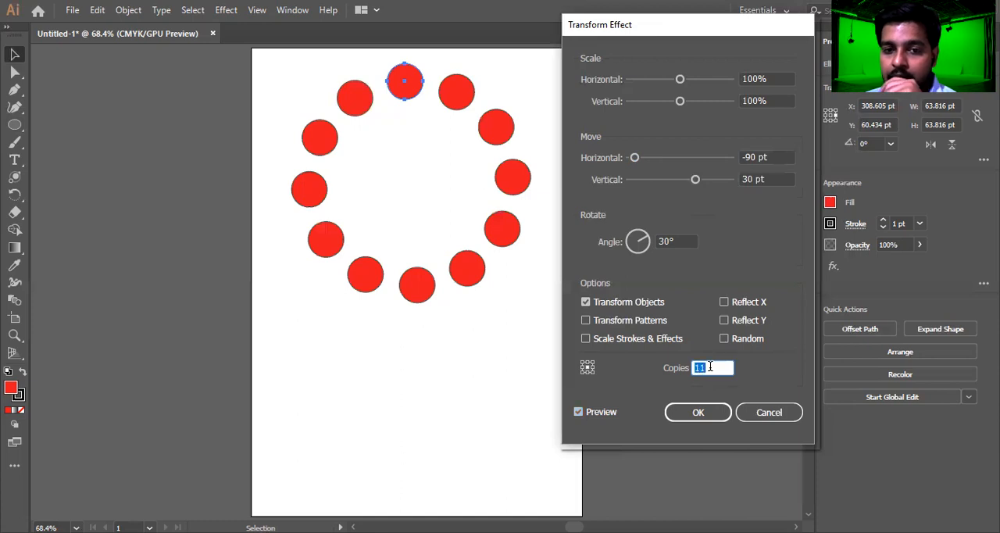
pyautogui.press('Down')
pyautogui.press('Down')
pyautogui.press('Down')
pyautogui.press('Down')
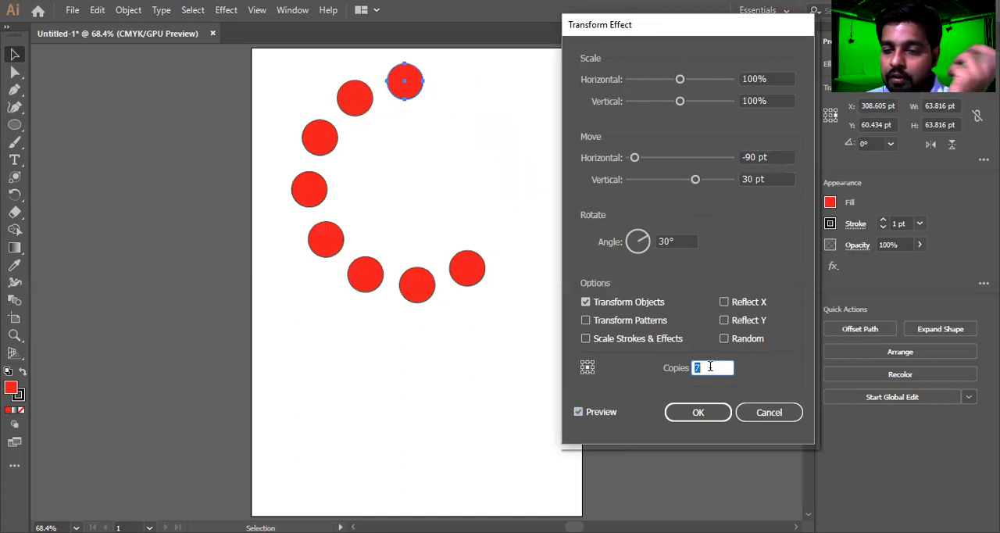
pyautogui.press('Down')
pyautogui.press('Down')
pyautogui.press('Down')
pyautogui.press('Down')
pyautogui.press('Down')
pyautogui.press('Down')
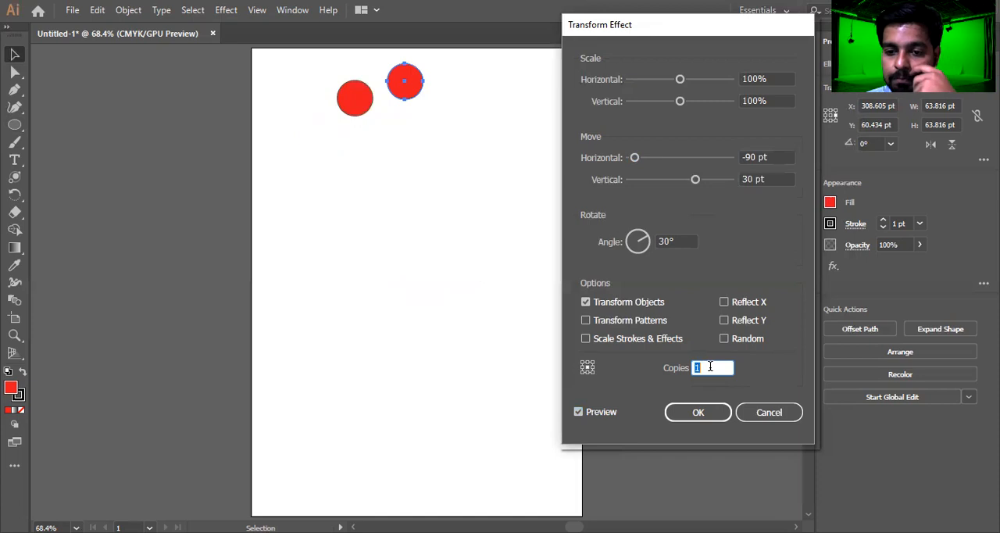
pyautogui.press('Up')
pyautogui.press('Up')
pyautogui.press('Up')
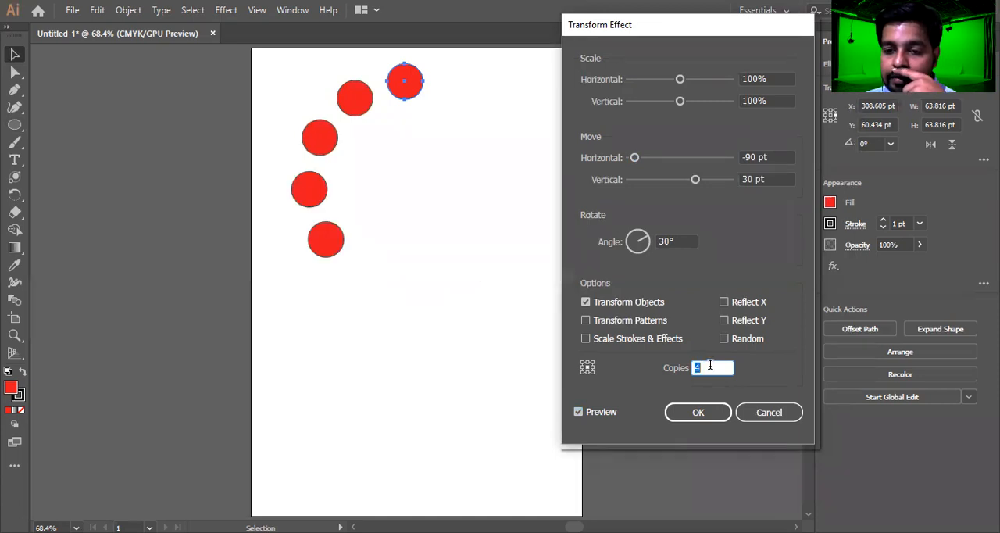
pyautogui.press('Up')
# Increase the rotation angle gradually to 60° so the five copies close into a ring, and apply the effect
pyautogui.click(679, 242)
pyautogui.press('Up')
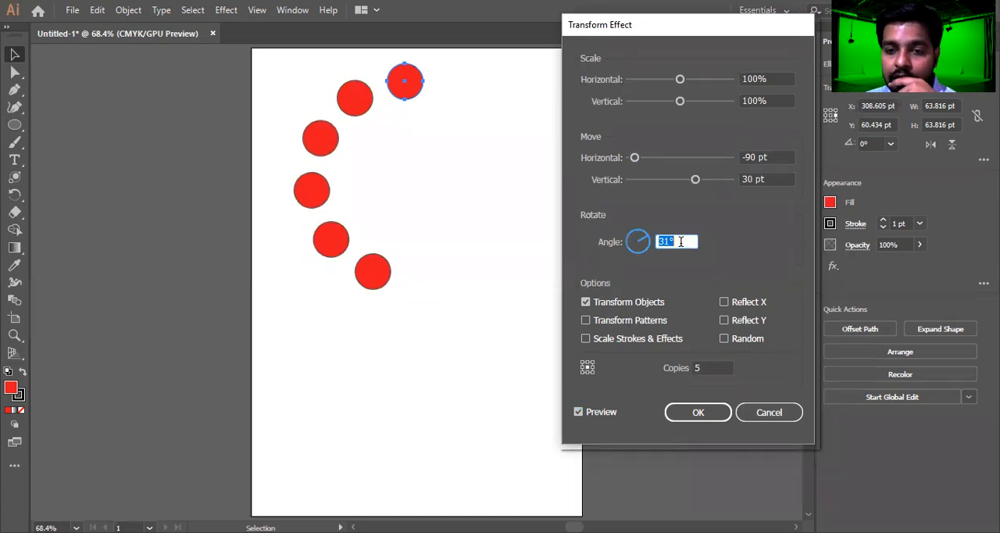
pyautogui.press('Up')
pyautogui.press('Up')
pyautogui.press('Up')
pyautogui.press('Up')
pyautogui.press('Up')
pyautogui.press('Up')
pyautogui.press('Up')
pyautogui.press('Up')
pyautogui.press('Up')
pyautogui.press('Up')
pyautogui.press('Up')
pyautogui.press('Up')
pyautogui.press('Up')
pyautogui.press('Up')
pyautogui.press('Up')
pyautogui.press('Up')
pyautogui.press('Up')
pyautogui.press('Up')
pyautogui.press('Up')
pyautogui.press('Up')
pyautogui.press('Up')
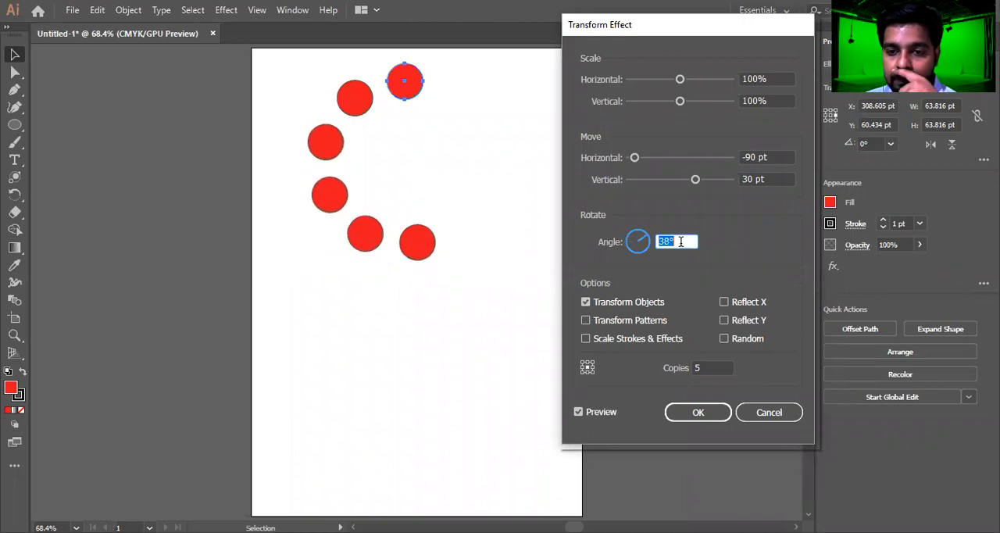
pyautogui.press('Up')
pyautogui.press('Up')
pyautogui.press('Up')
pyautogui.press('Up')
pyautogui.press('Up')
pyautogui.press('Up')
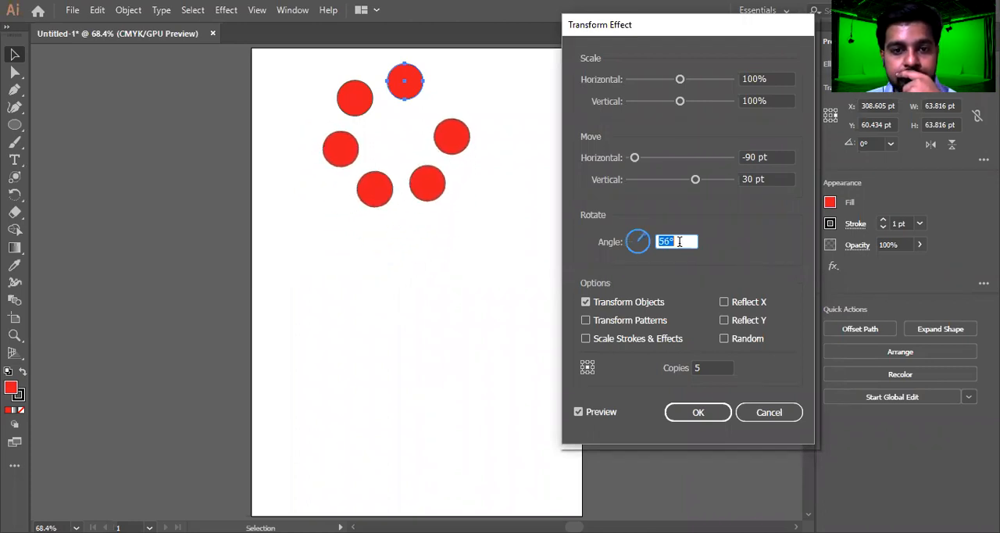
pyautogui.press('Up')
pyautogui.press('Up')
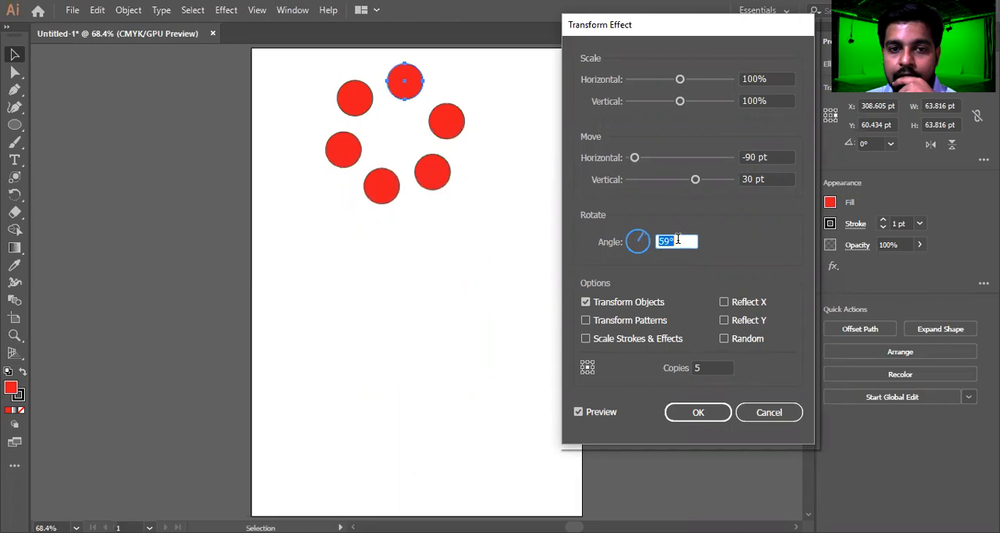
pyautogui.press('Down')
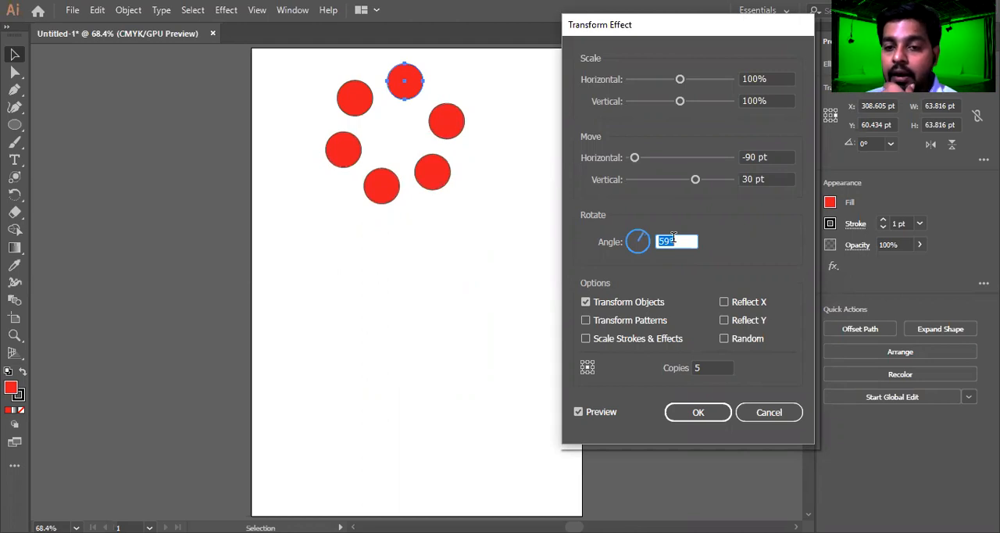
pyautogui.press('Up')
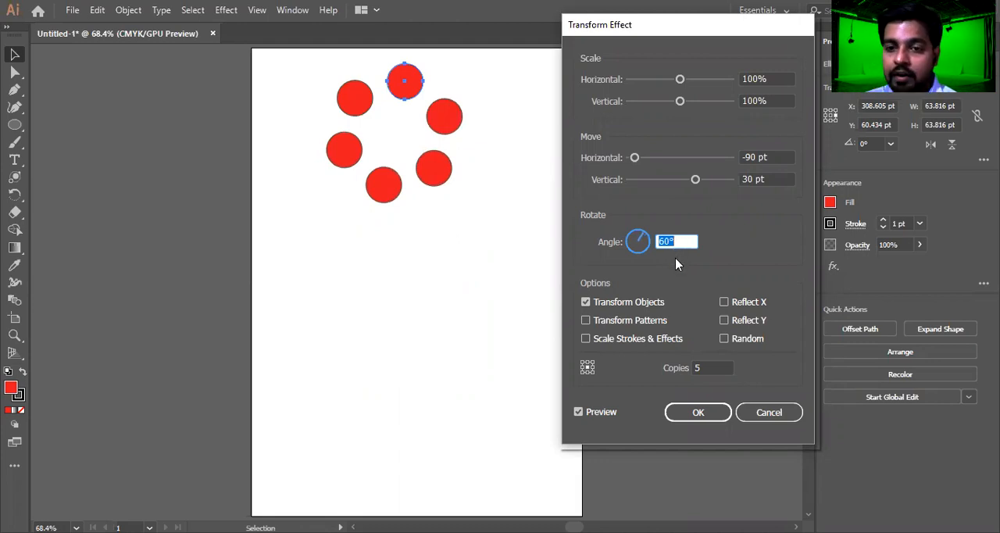
pyautogui.click(683, 240)
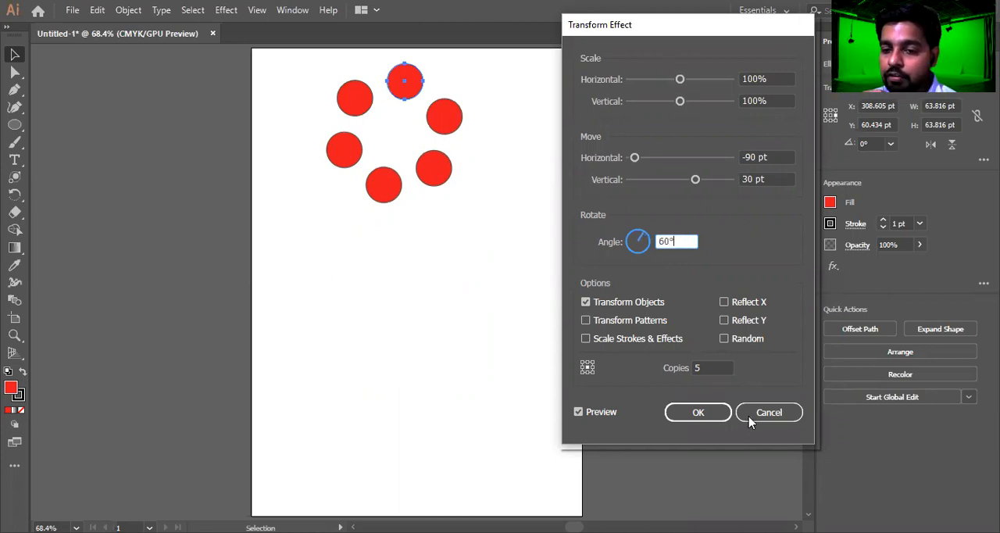
pyautogui.click(687, 421)
# Move the ring of circles past the artboard's left edge and draw a new circle about 101 pt in diameter near the artboard's top
pyautogui.moveTo(373, 190); pyautogui.dragTo(182, 239)
pyautogui.click(14, 124)
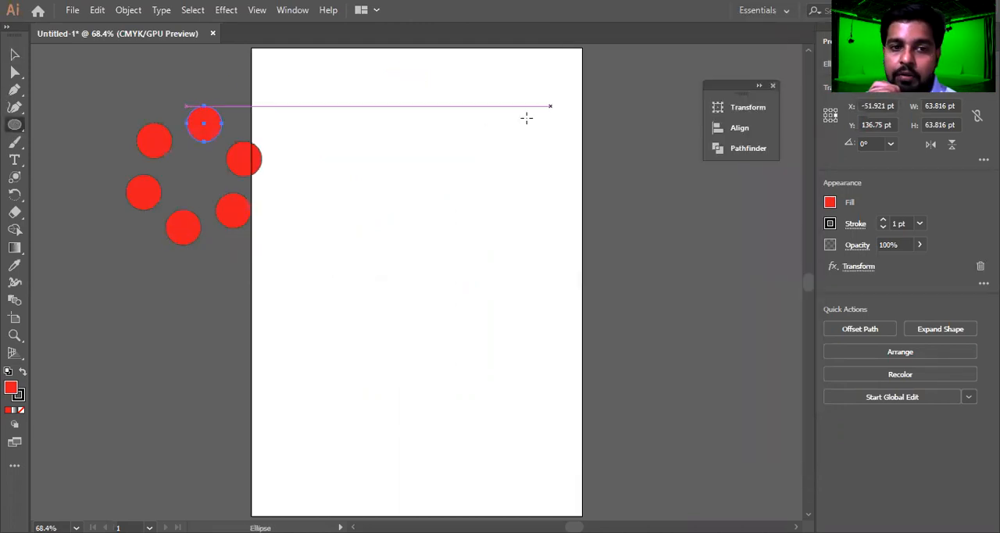
pyautogui.moveTo(409, 86); pyautogui.dragTo(467, 141)
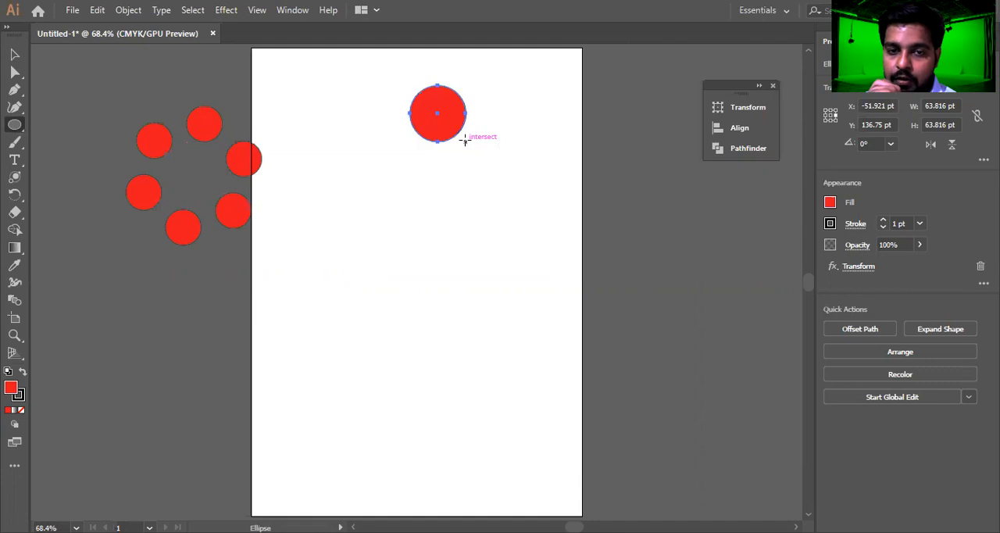
# Start a Transform effect on the new circle with preview on, scaling it to 78% horizontally and 80% vertically
pyautogui.click(226, 9)
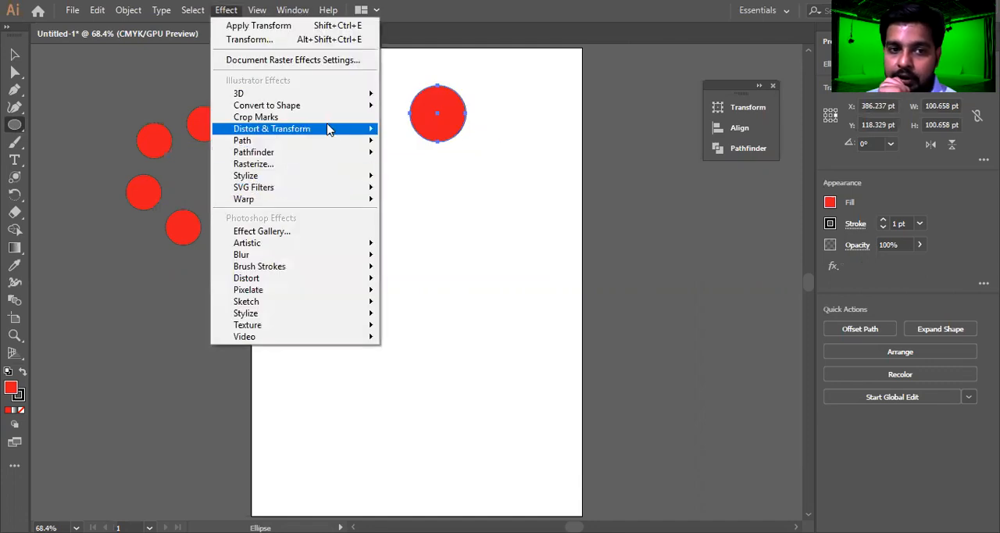
pyautogui.moveTo(331, 128)
pyautogui.click(445, 185)
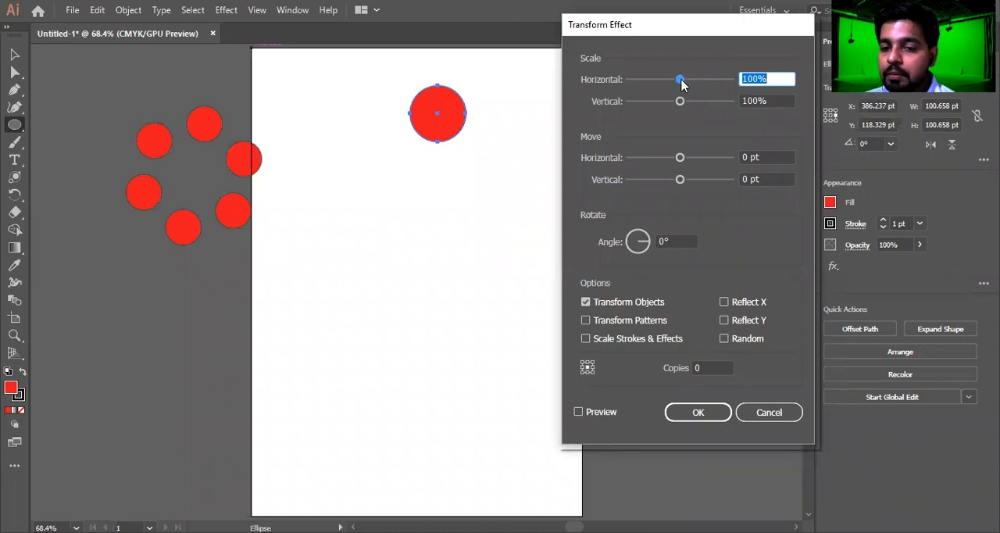
pyautogui.click(578, 412)
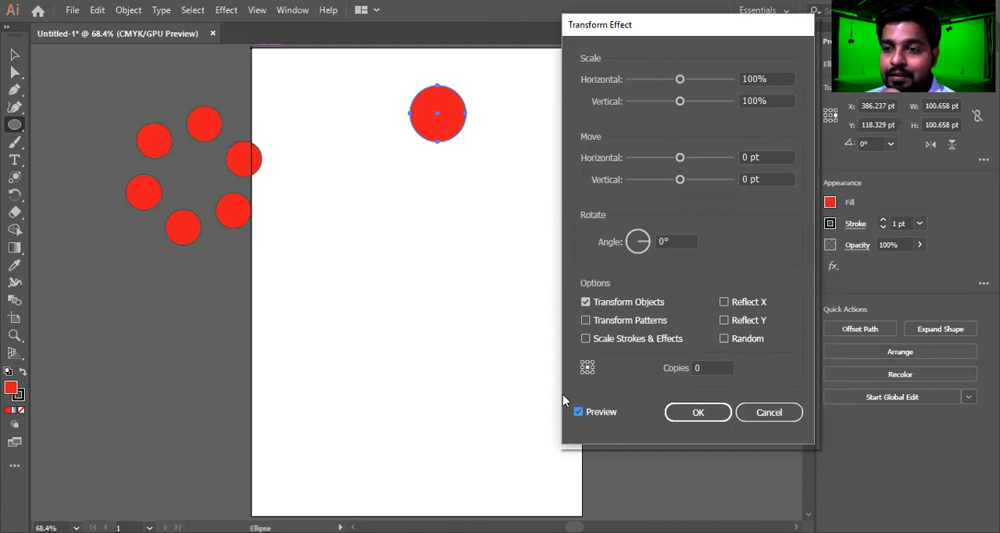
pyautogui.click(679, 79)
pyautogui.moveTo(680, 81)
pyautogui.mouseDown()
pyautogui.moveTo(696, 87)
pyautogui.moveTo(666, 90)
pyautogui.mouseUp()
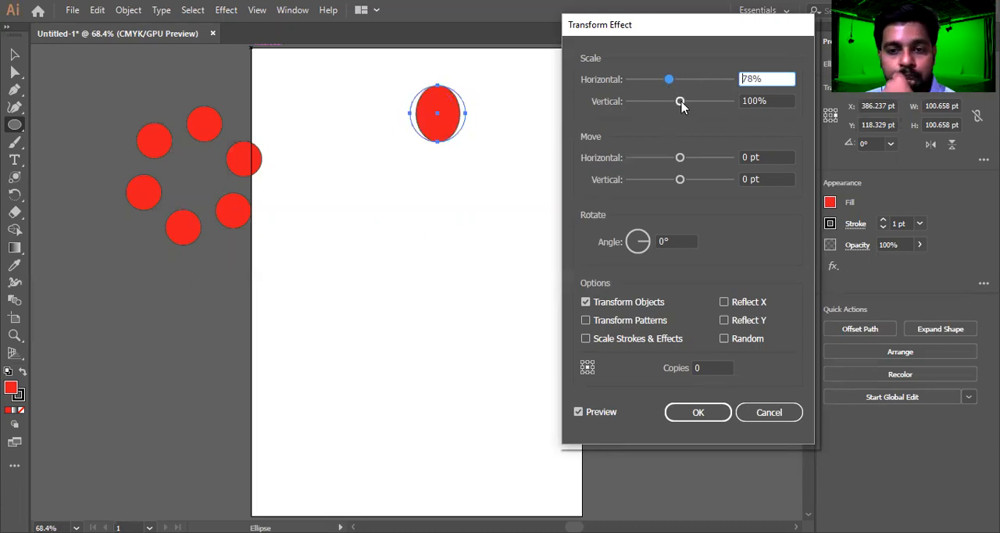
pyautogui.moveTo(681, 101); pyautogui.dragTo(670, 102)
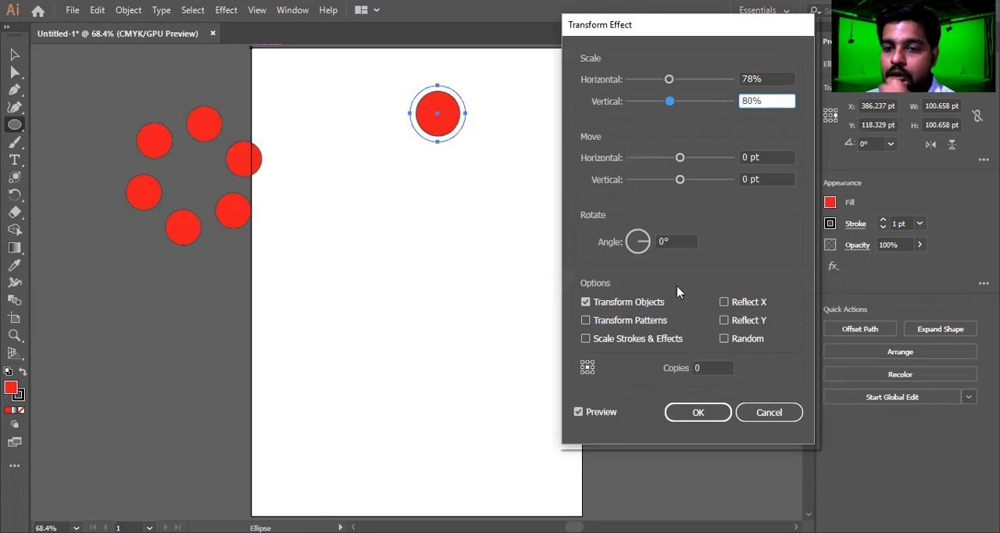
# Set the effect's rotation angle to 45° and refresh the preview
pyautogui.click(673, 241)
pyautogui.doubleClick(672, 239)
pyautogui.press('Up')
pyautogui.press('Up')
pyautogui.press('Up')
pyautogui.press('Up')
pyautogui.press('Up')
pyautogui.press('Up')
pyautogui.press('Up')
pyautogui.press('Up')
pyautogui.press('Up')
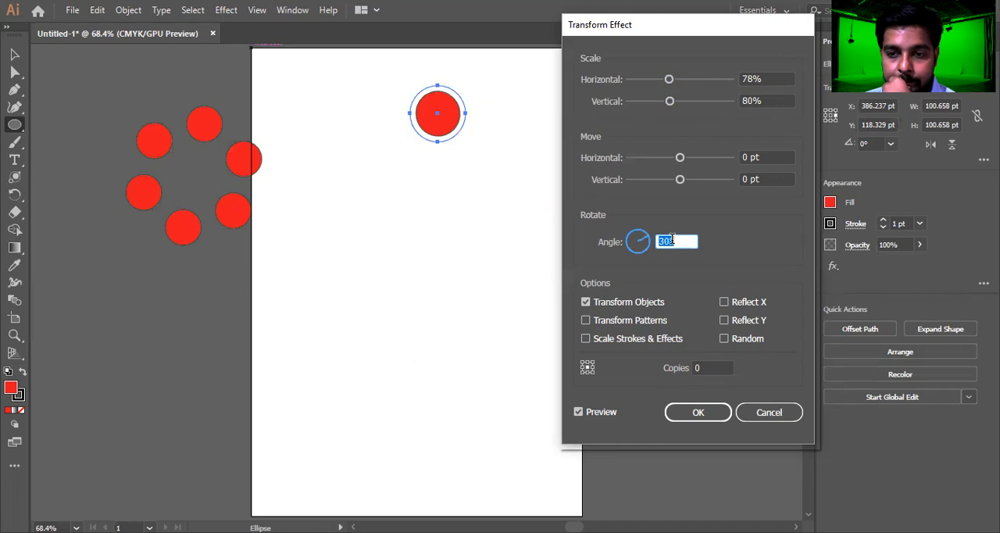
pyautogui.write('45')
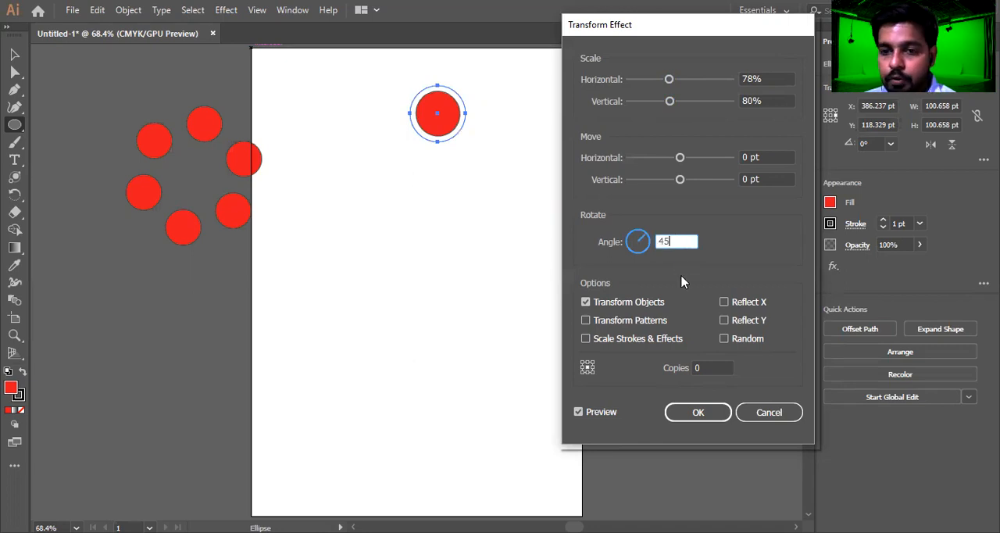
pyautogui.click(579, 414)
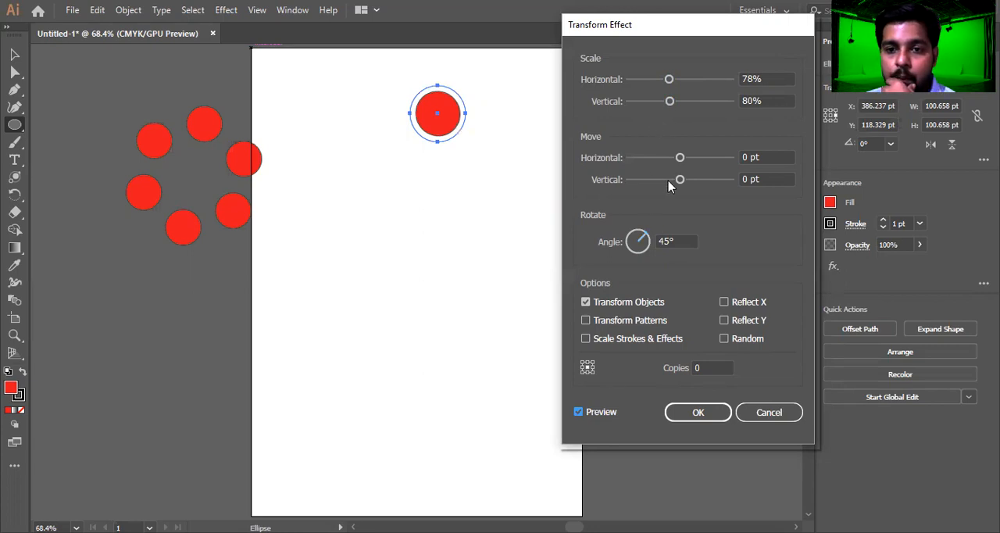
# Set the effect's move to -90 pt horizontally and 60 pt vertically
pyautogui.moveTo(678, 179); pyautogui.dragTo(709, 186)
pyautogui.moveTo(680, 158); pyautogui.dragTo(643, 160)
pyautogui.doubleClick(749, 158)
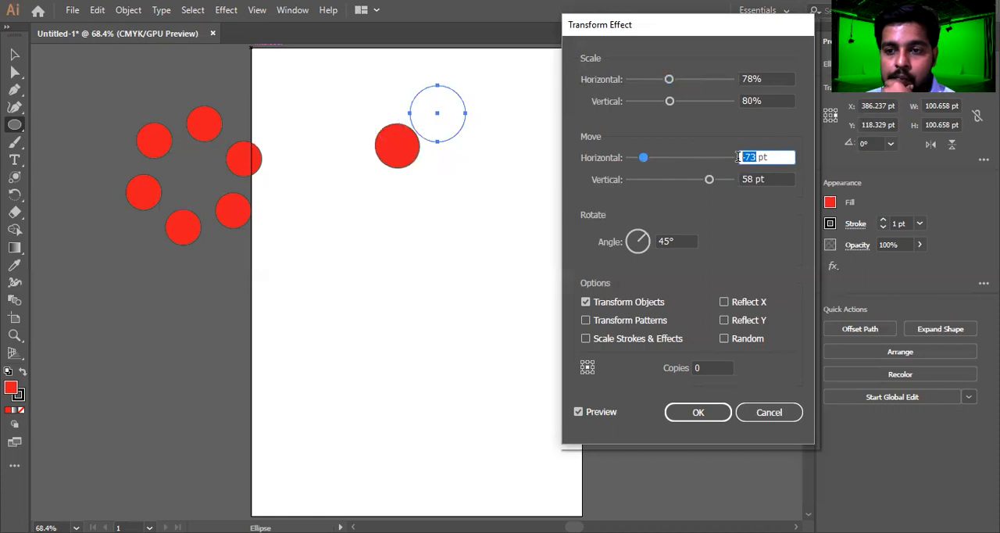
pyautogui.write('-90')
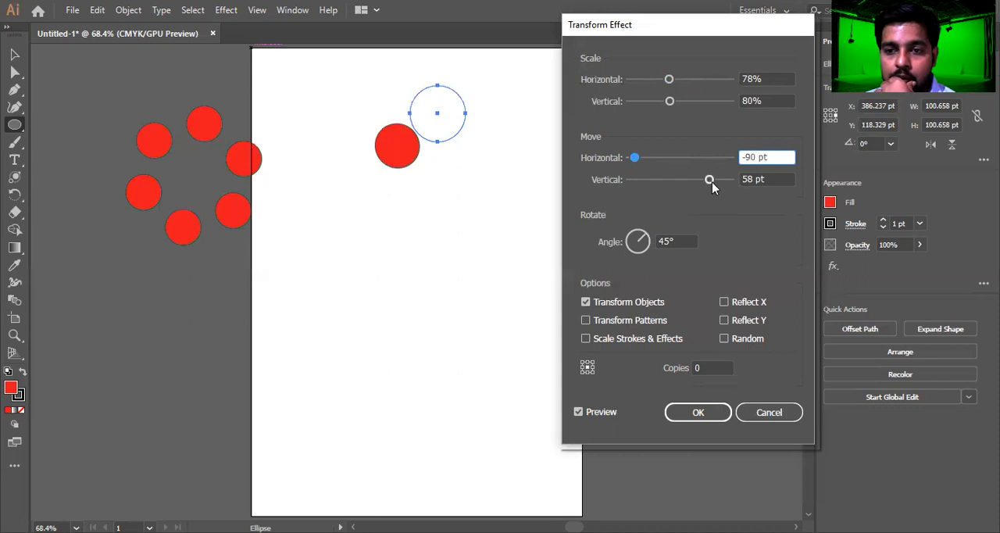
pyautogui.doubleClick(751, 179)
pyautogui.write('60')
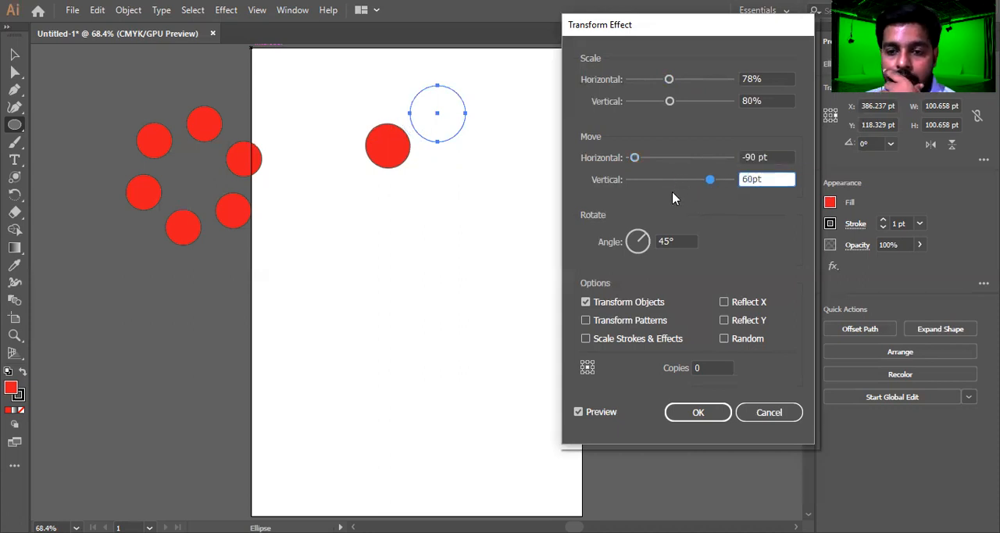
# Raise the number of copies gradually to 20 while watching the spiral form in the preview
pyautogui.scroll(3, 710, 363)
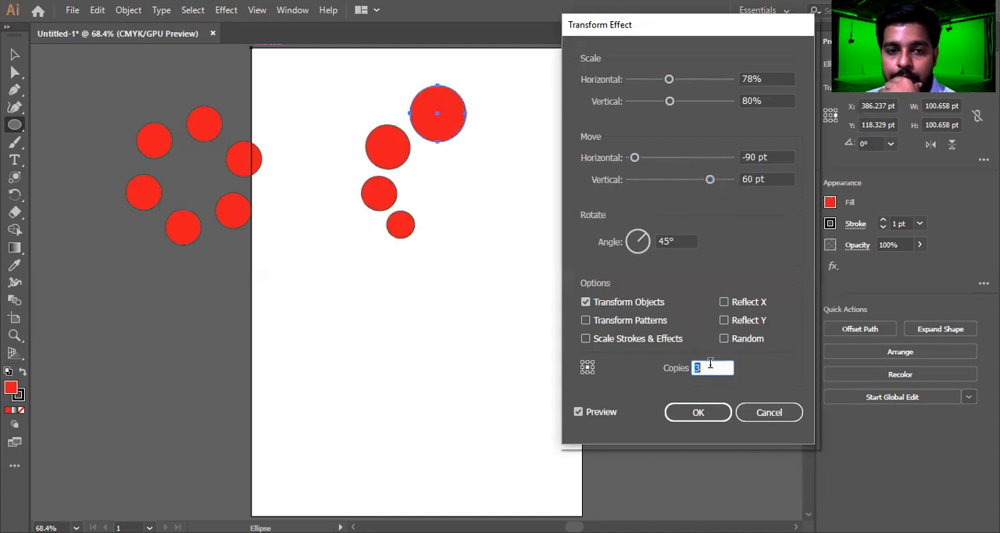
pyautogui.scroll(4, 710, 363)
pyautogui.scroll(4, 708, 364)
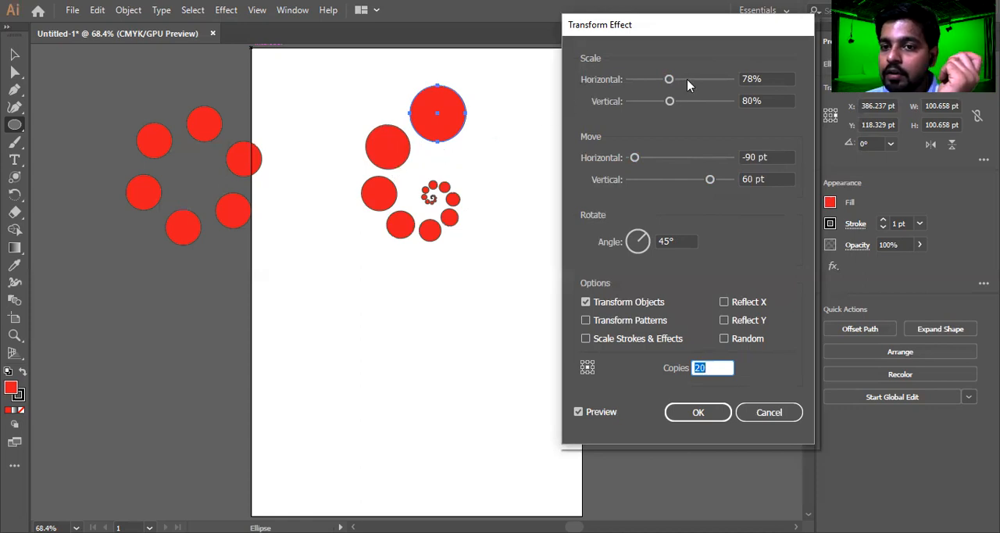
# Raise the horizontal scale to 80% so it matches the vertical scale
pyautogui.click(759, 76)
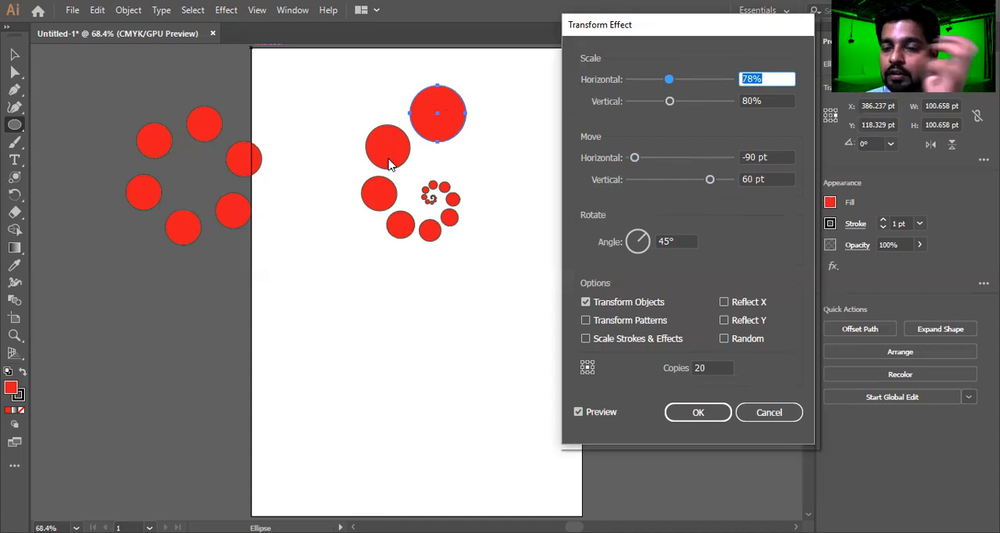
pyautogui.click(756, 98)
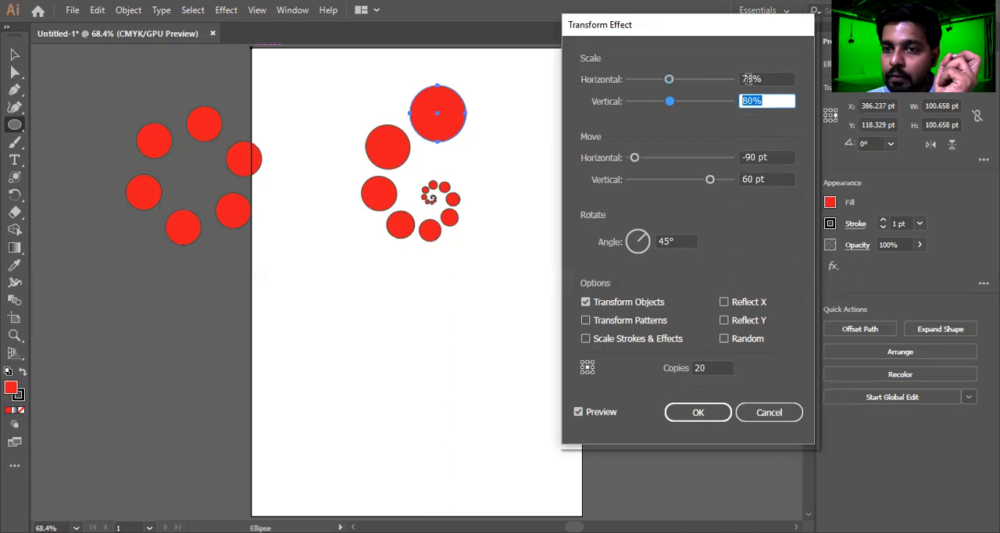
pyautogui.click(747, 79)
pyautogui.press('Up')
pyautogui.press('Up')
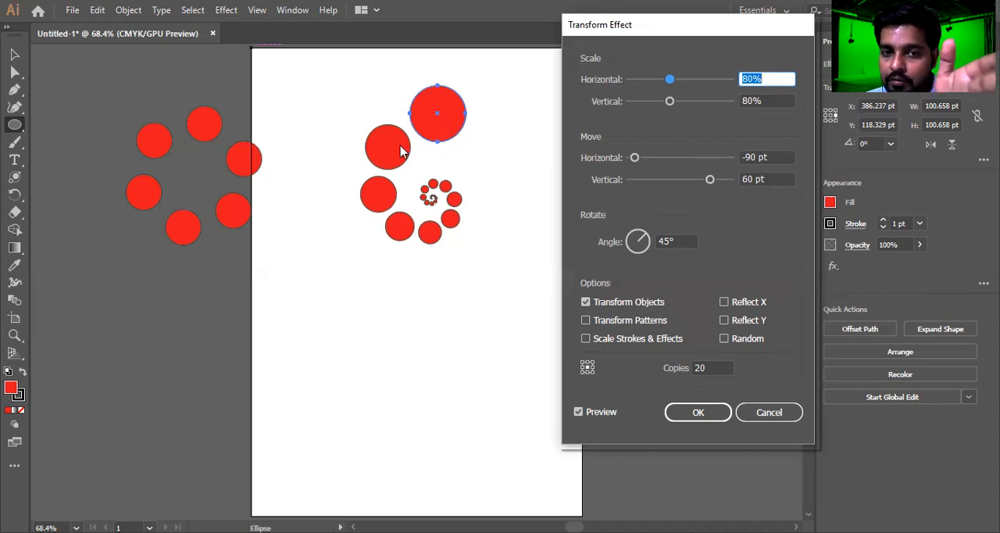
# Try a rotation angle of 30° and refresh the preview of the spiral
pyautogui.click(676, 240)
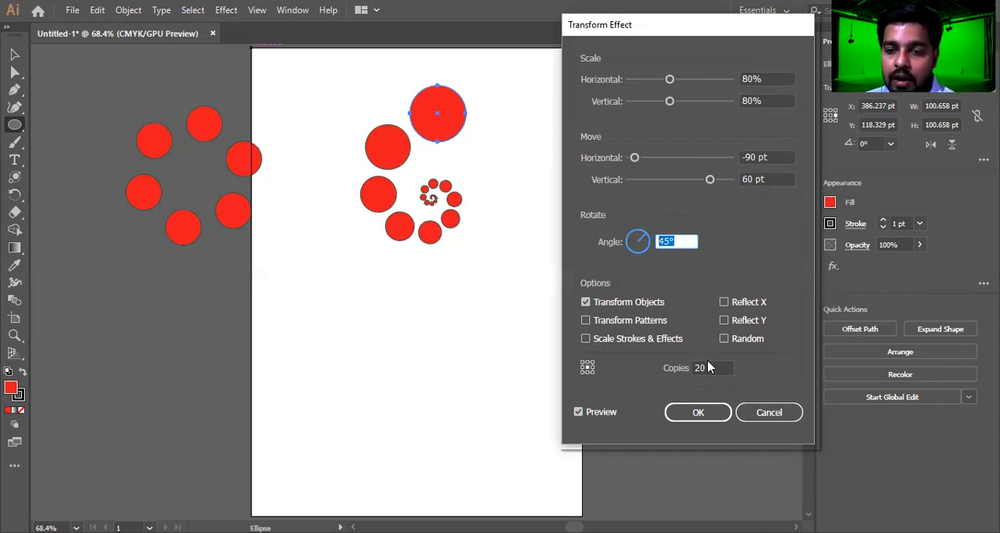
pyautogui.write('30')
pyautogui.click(578, 413)
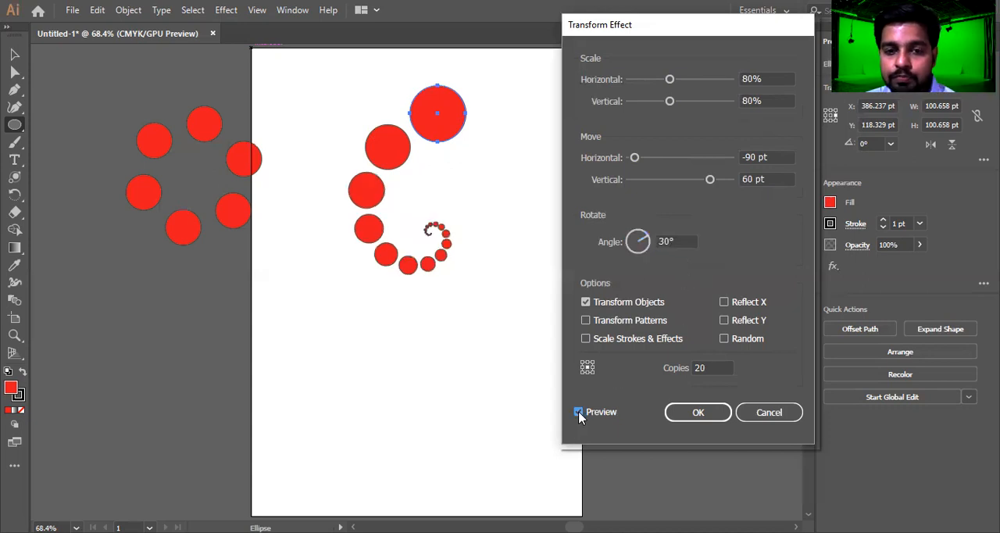
# Vary the rotation angle up and down with live preview and settle on 20° for a more open spiral
pyautogui.click(673, 242)
pyautogui.scroll(8, 674, 242)
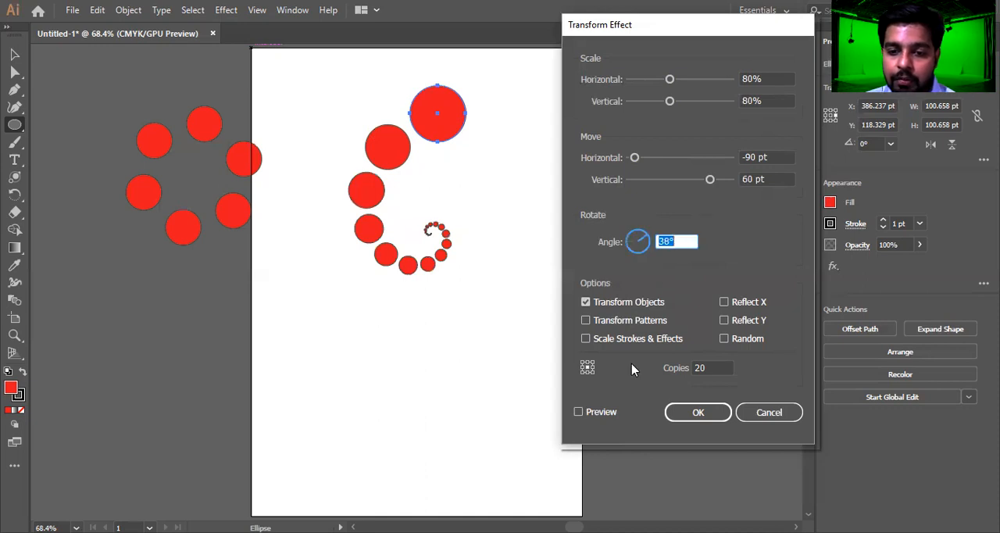
pyautogui.click(578, 411)
pyautogui.scroll(3, 677, 241)
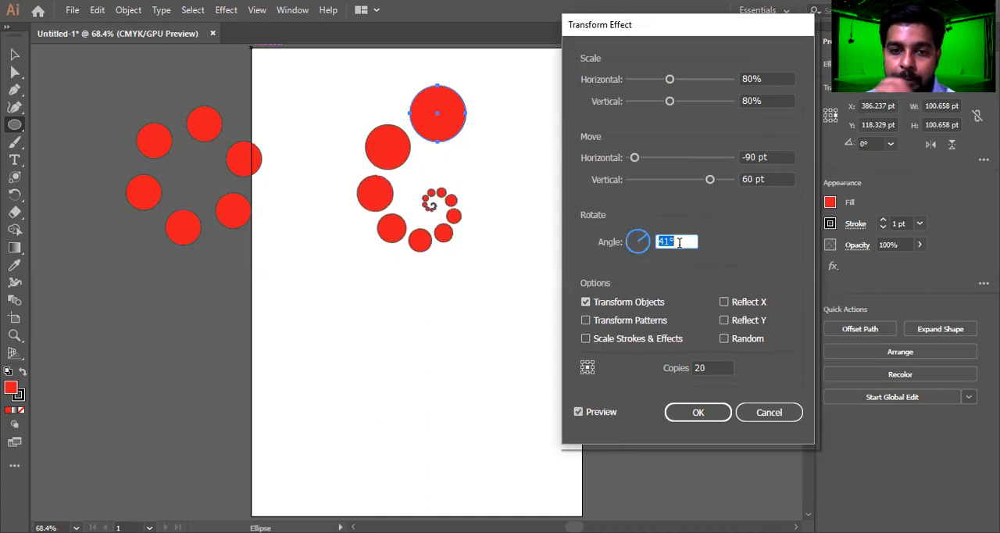
pyautogui.scroll(-5, 679, 243)
pyautogui.scroll(-20, 679, 242)
pyautogui.scroll(18, 678, 243)
pyautogui.scroll(-4, 677, 243)
pyautogui.press('Up')
pyautogui.press('Up')
pyautogui.press('Up')
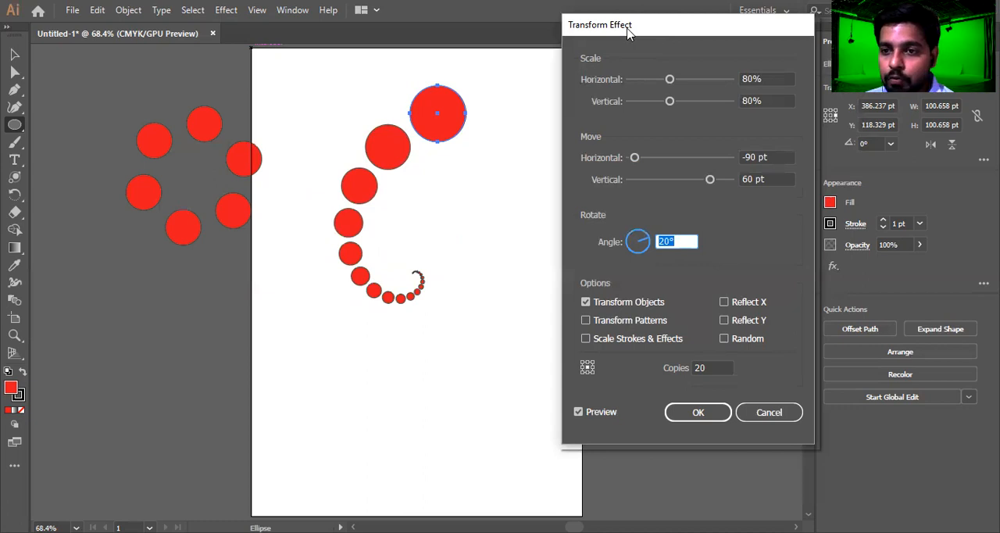
# Try the Reflect X, Reflect Y and Random options on the spiral in turn, switching each back off
pyautogui.moveTo(627, 30); pyautogui.dragTo(606, 17)
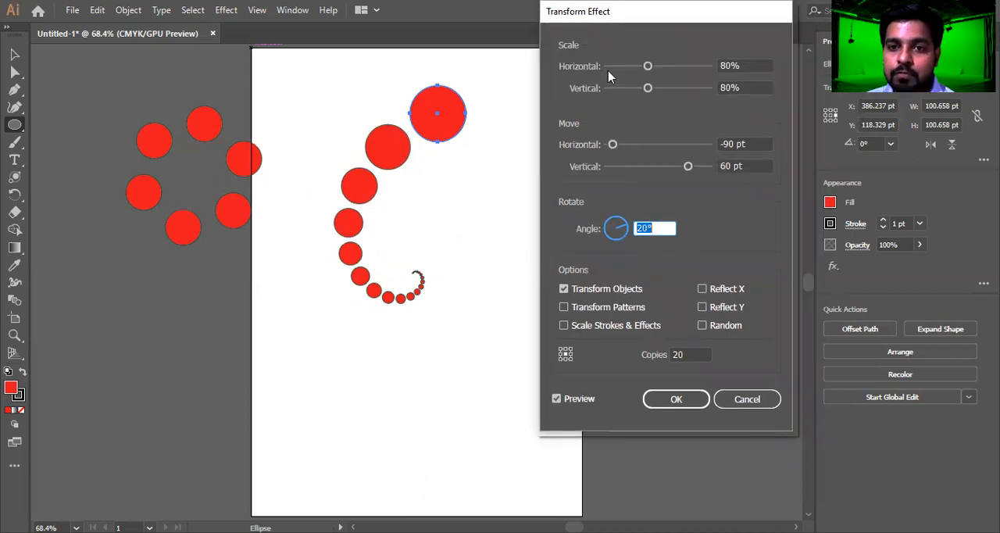
pyautogui.click(676, 399)
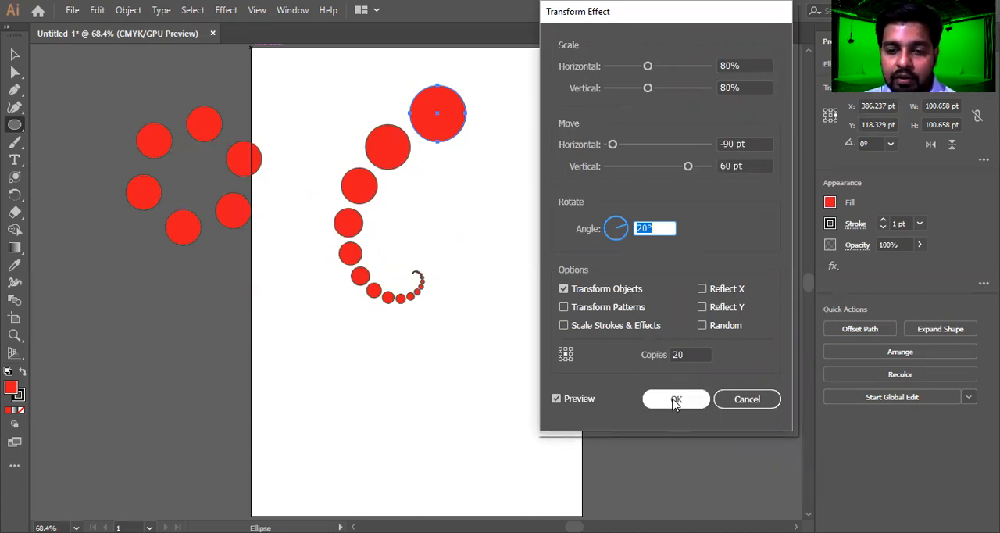
pyautogui.click(702, 289)
pyautogui.click(702, 289)
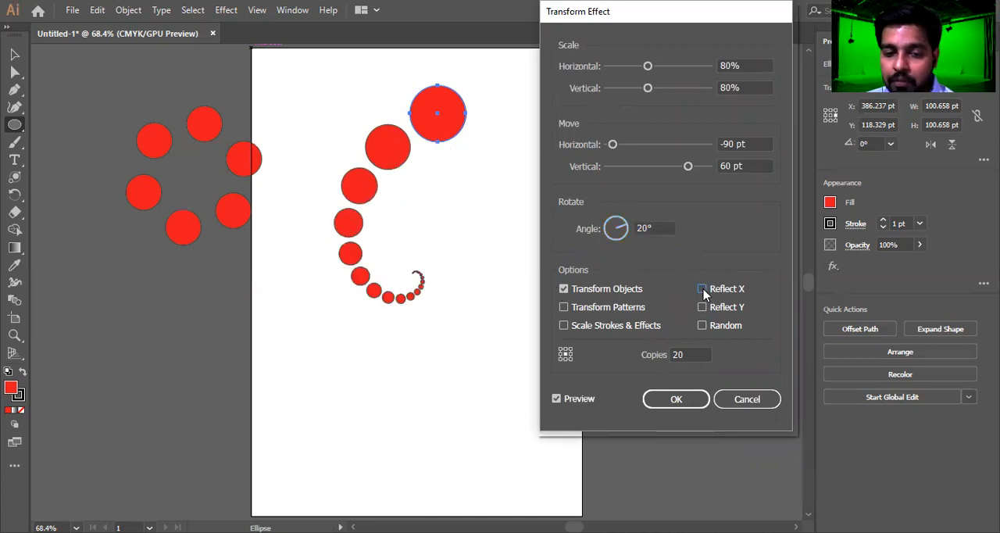
pyautogui.click(702, 289)
pyautogui.click(702, 289)
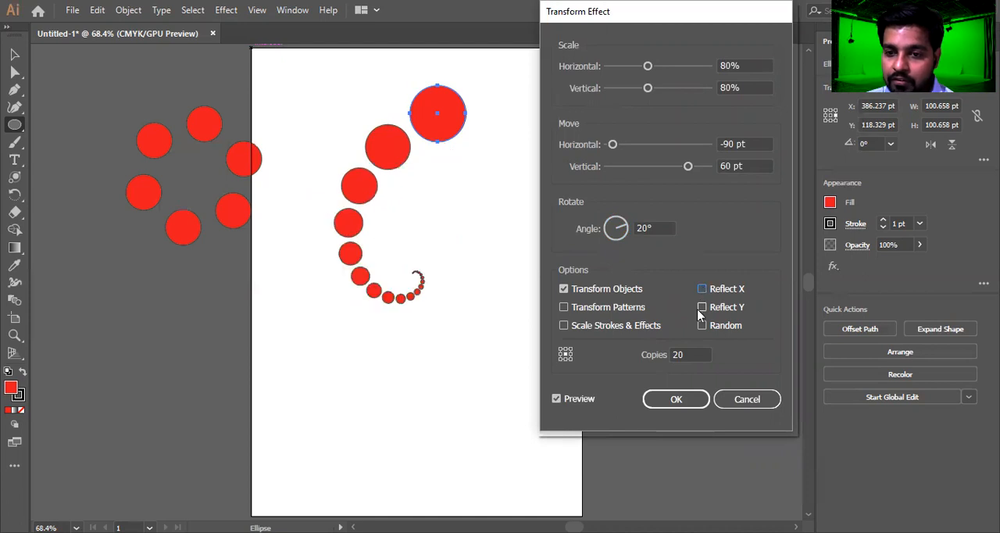
pyautogui.click(701, 307)
pyautogui.click(701, 307)
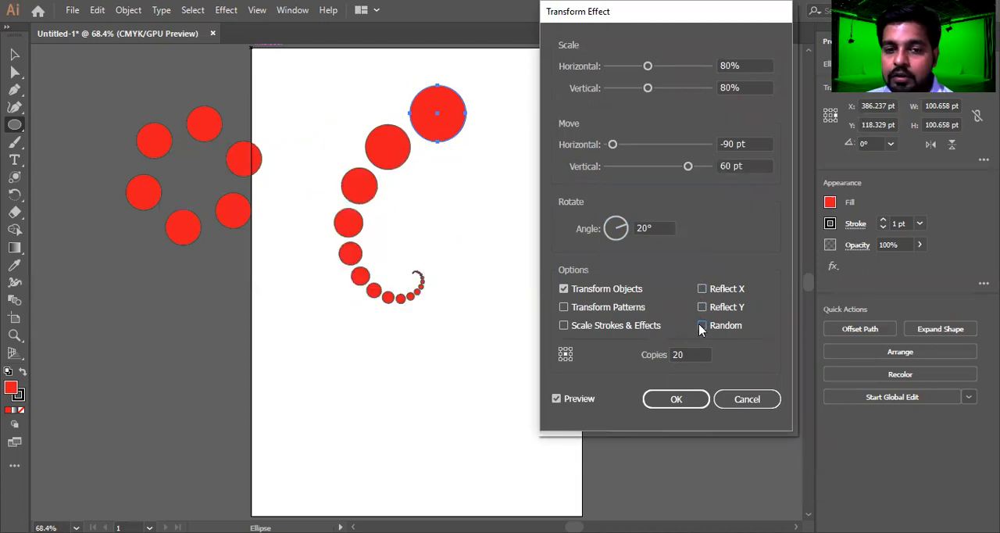
pyautogui.click(702, 325)
pyautogui.click(702, 326)
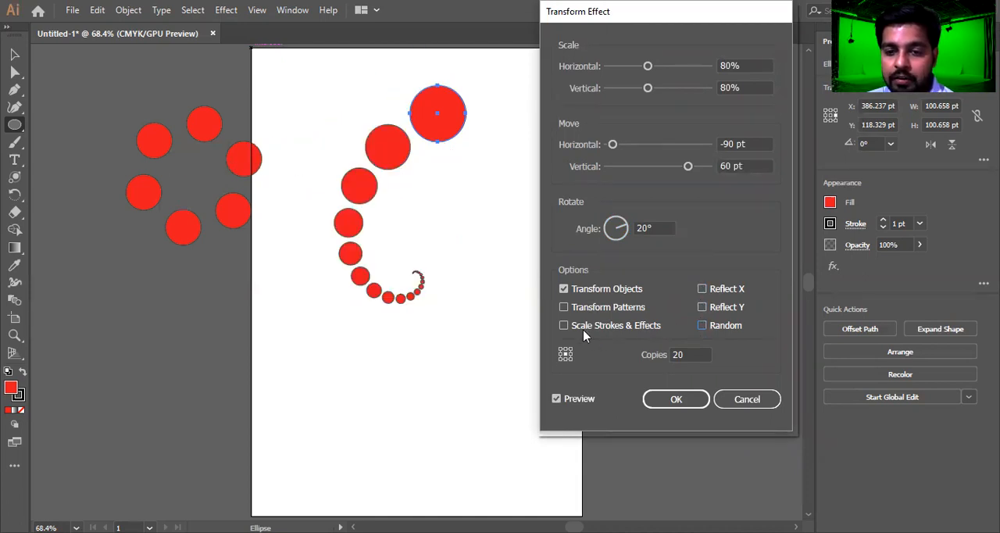
# Toggle Scale Strokes & Effects on and off repeatedly to compare the strokes of the copies, leaving it off
pyautogui.click(564, 325)
pyautogui.click(564, 325)
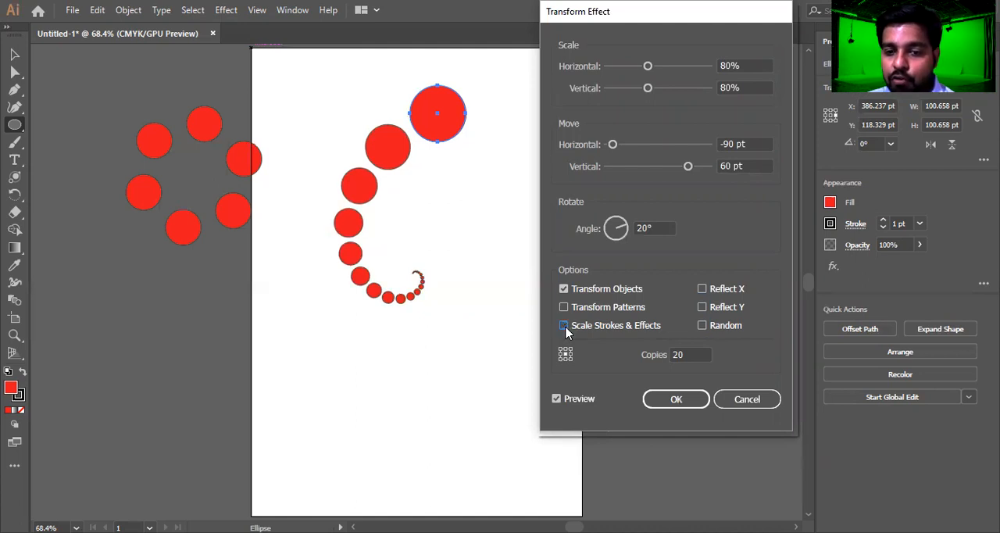
pyautogui.click(565, 327)
pyautogui.click(565, 326)
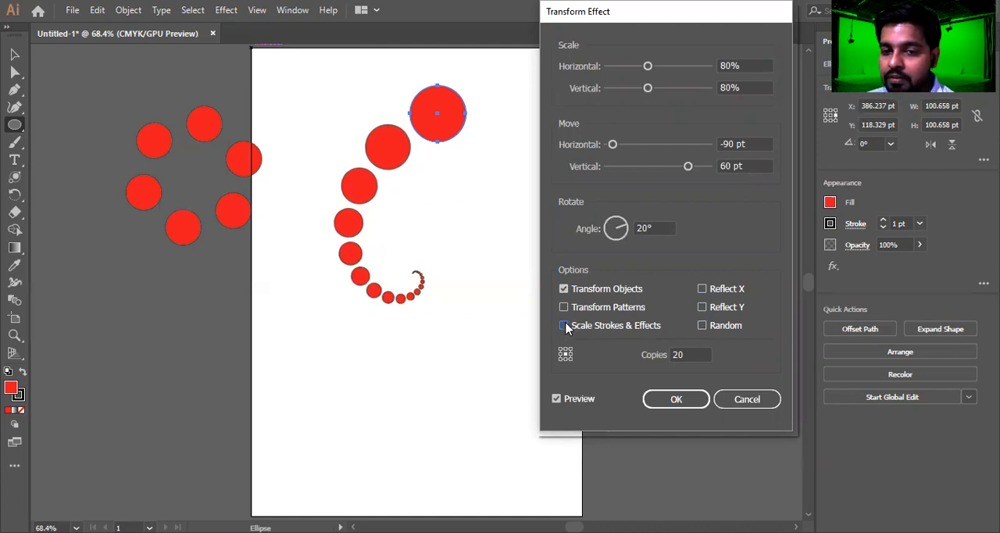
pyautogui.click(564, 326)
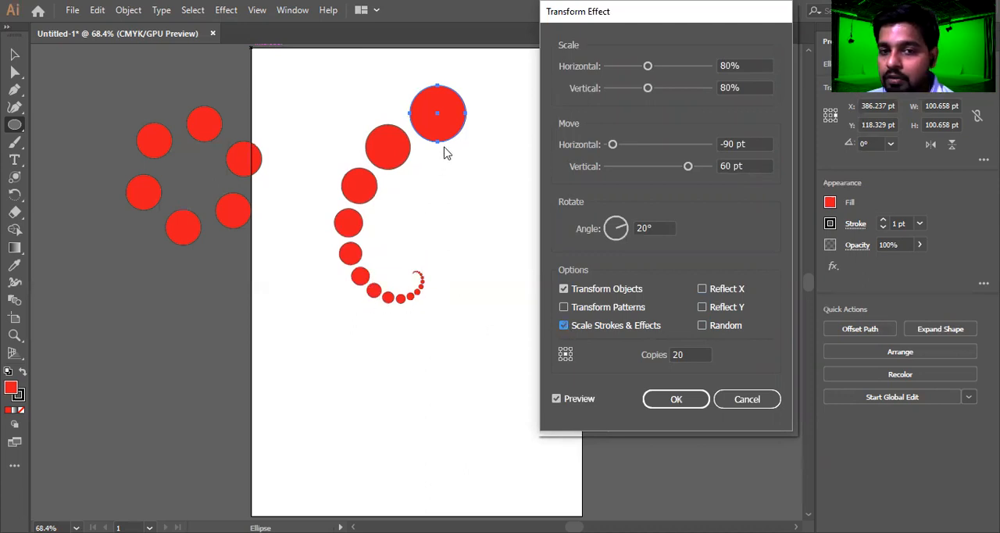
pyautogui.click(564, 326)
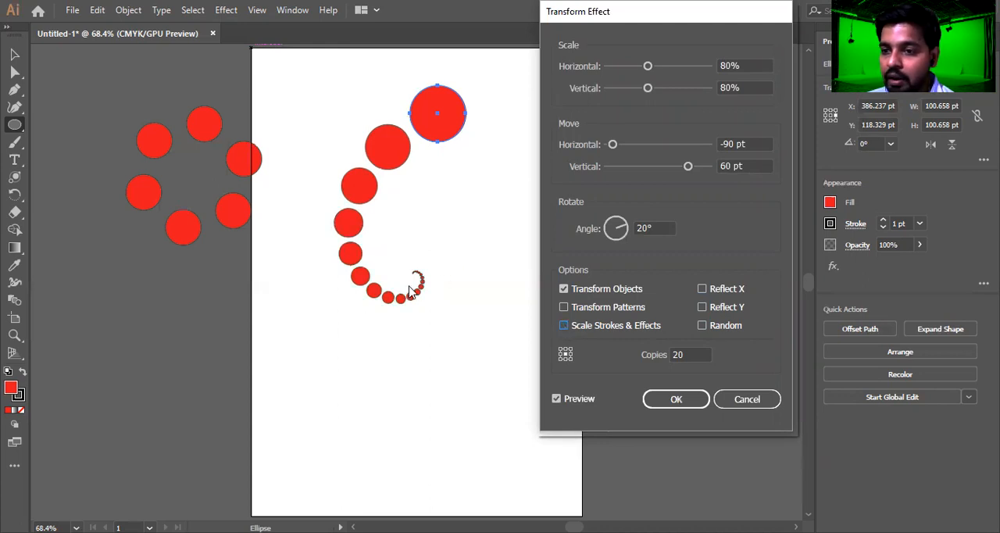
# Turn on Transform Patterns, and switch Transform Objects off and back on to compare the preview
pyautogui.click(564, 307)
pyautogui.click(564, 289)
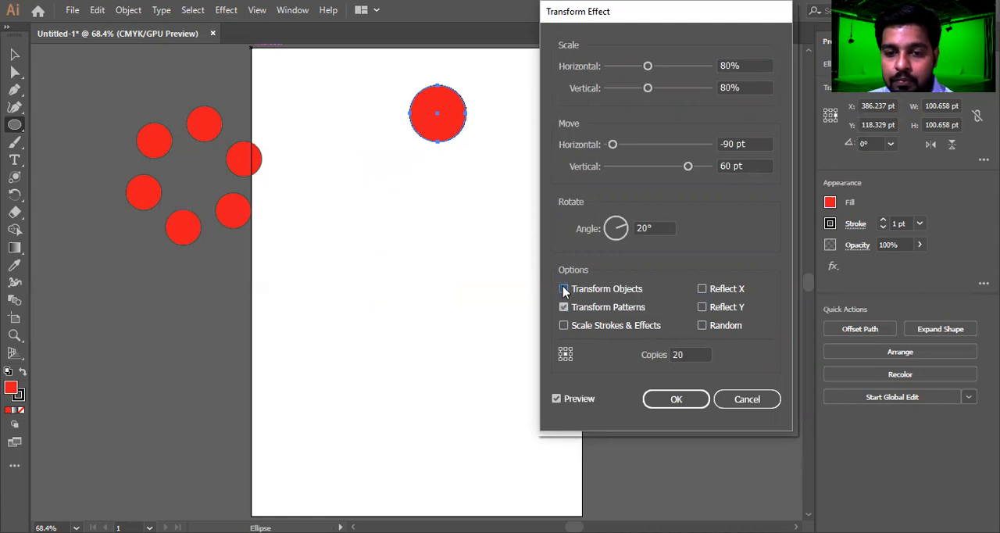
pyautogui.click(564, 289)
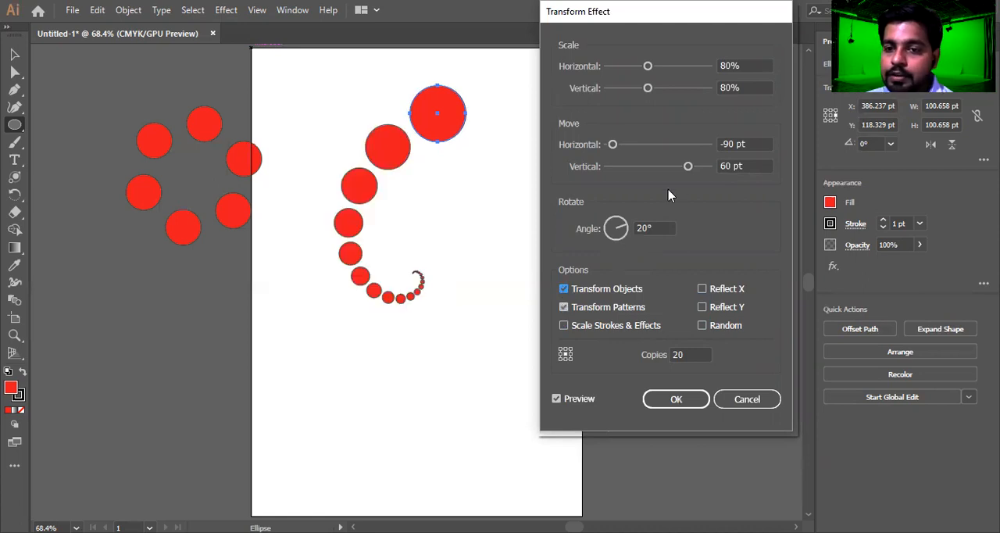
# Increase the vertical move to 70 pt and apply the Transform effect
pyautogui.moveTo(689, 167)
pyautogui.mouseDown()
pyautogui.moveTo(675, 168)
pyautogui.moveTo(695, 172)
pyautogui.mouseUp()
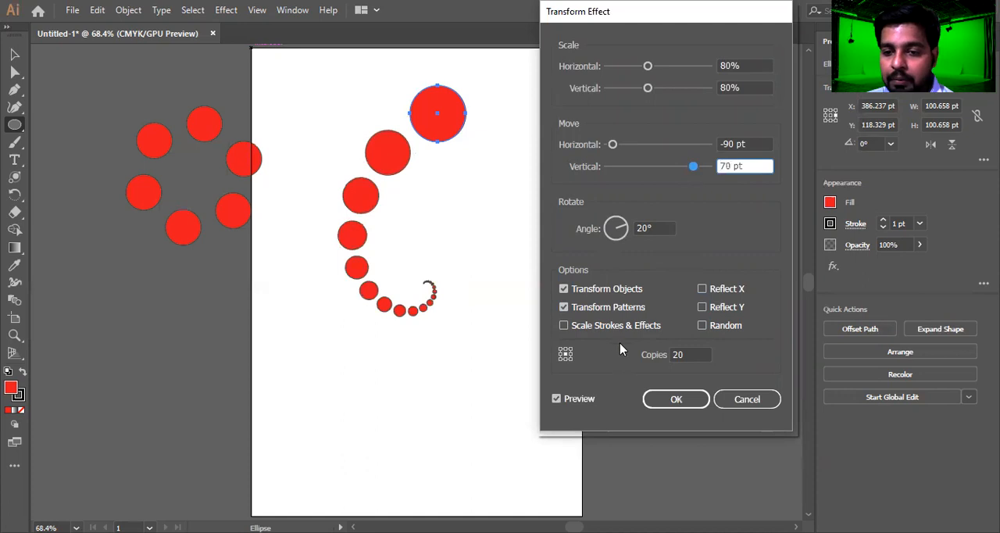
pyautogui.click(688, 400)
# Move the ring of circles past the artboard's right edge and shift the spiral slightly down and left on the artboard
pyautogui.click(14, 54)
pyautogui.moveTo(99, 79); pyautogui.dragTo(267, 231)
pyautogui.moveTo(227, 199); pyautogui.dragTo(687, 258)
pyautogui.click(434, 126)
pyautogui.moveTo(434, 126); pyautogui.dragTo(419, 147)
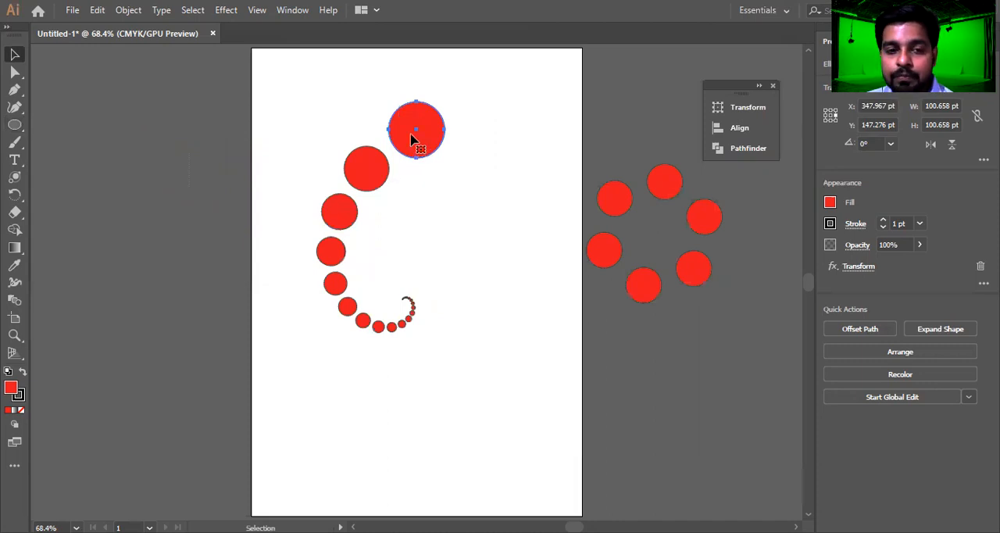
# Clear the artwork by deleting the spiral of circles and the ring of circles beside the artboard
pyautogui.moveTo(414, 140); pyautogui.dragTo(343, 104)
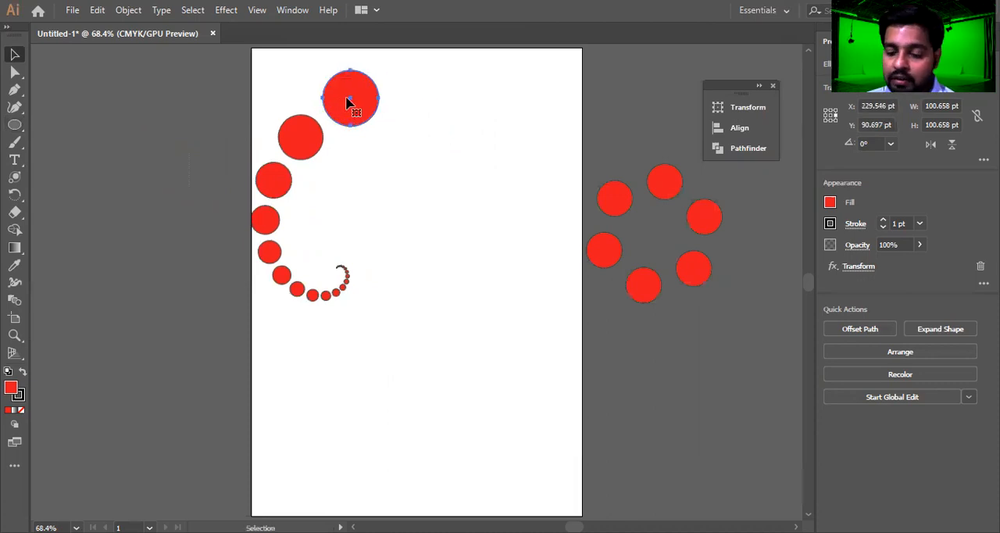
pyautogui.press('Delete')
pyautogui.moveTo(503, 96); pyautogui.dragTo(723, 302)
pyautogui.press('Delete')
pyautogui.moveTo(16, 127); pyautogui.dragTo(79, 124)
pyautogui.moveTo(382, 63)
pyautogui.mouseDown()
pyautogui.moveTo(415, 187)
pyautogui.moveTo(452, 192)
pyautogui.mouseUp()
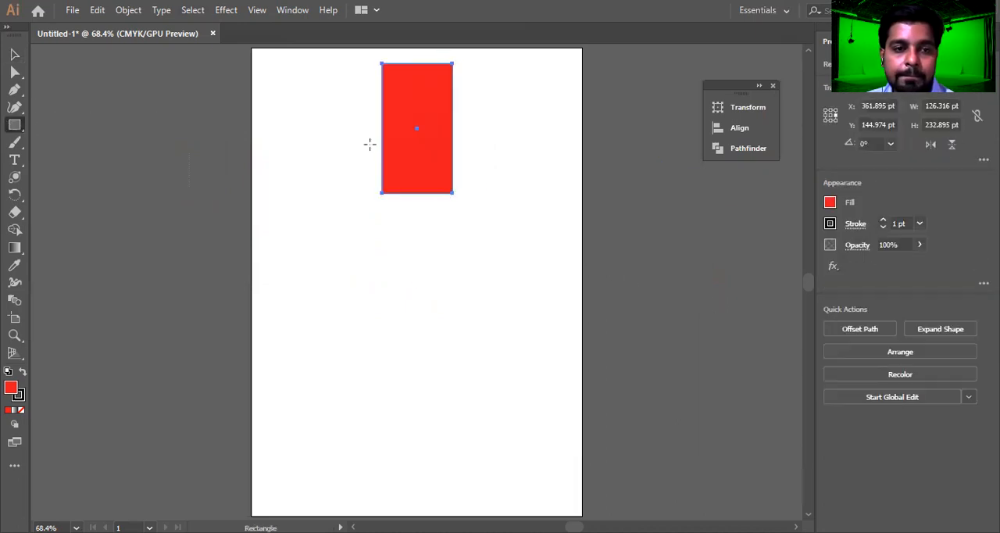
pyautogui.click(226, 9)
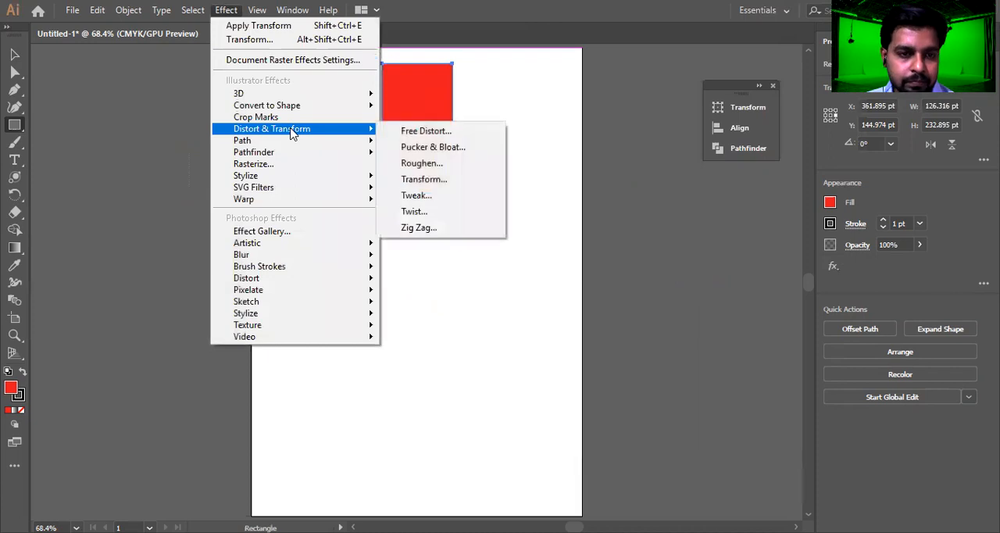
pyautogui.moveTo(276, 143)
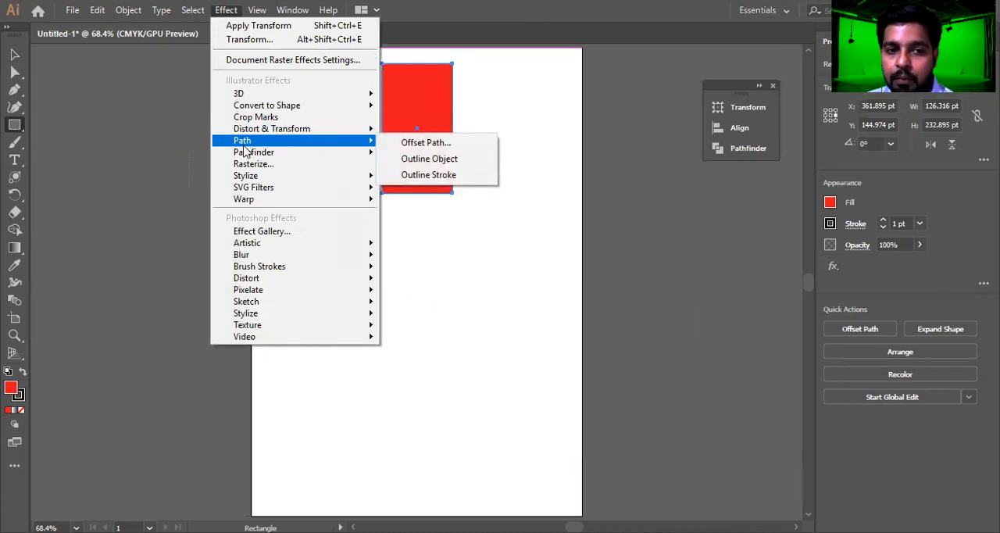
pyautogui.moveTo(248, 157)
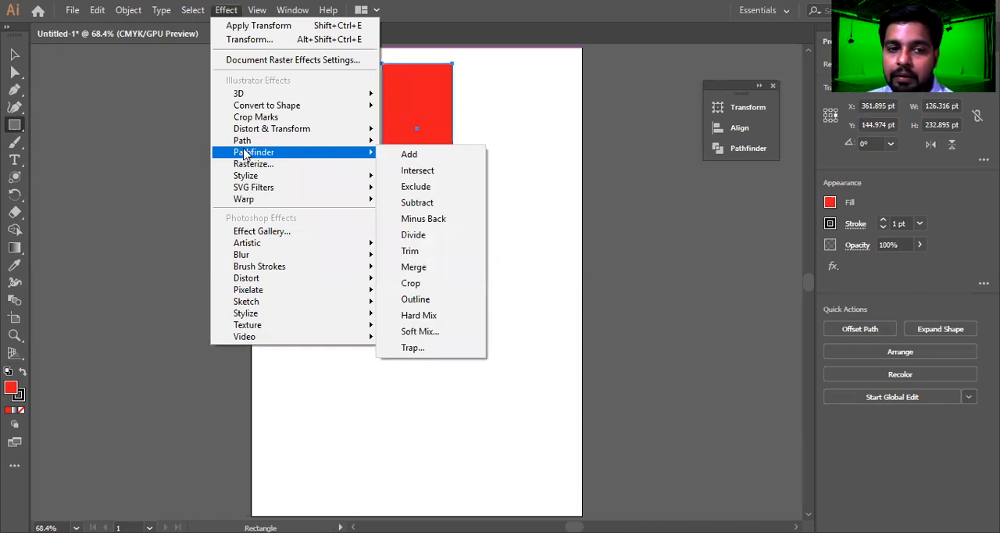
pyautogui.click(14, 54)
pyautogui.moveTo(428, 175); pyautogui.dragTo(650, 226)
pyautogui.press('Delete')
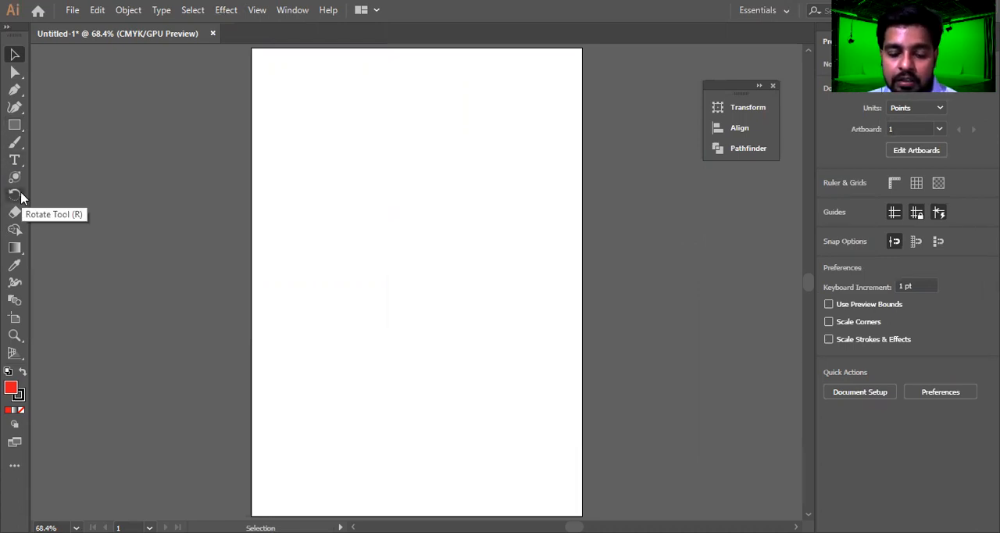
# Draw a red square about 171 pt wide in the upper part of the artboard
pyautogui.click(15, 228)
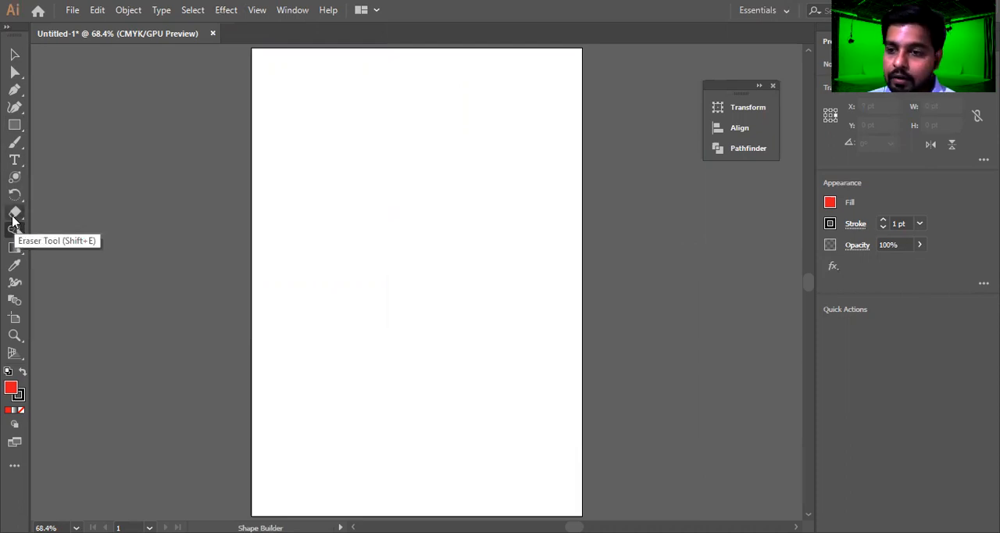
pyautogui.click(15, 127)
pyautogui.rightClick(15, 129)
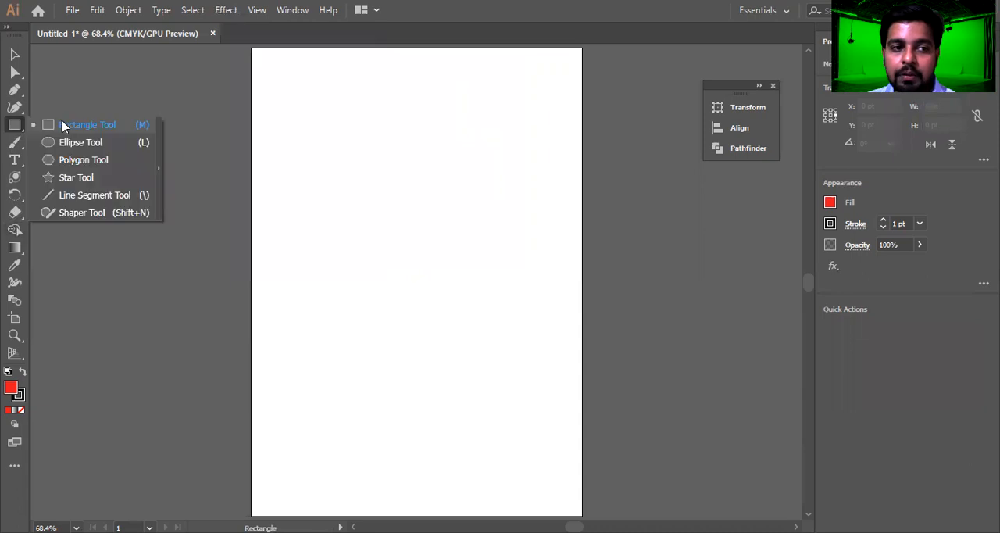
pyautogui.click(64, 127)
pyautogui.moveTo(308, 100)
pyautogui.mouseDown()
pyautogui.moveTo(339, 134)
pyautogui.moveTo(413, 169)
pyautogui.moveTo(402, 193)
pyautogui.mouseUp()
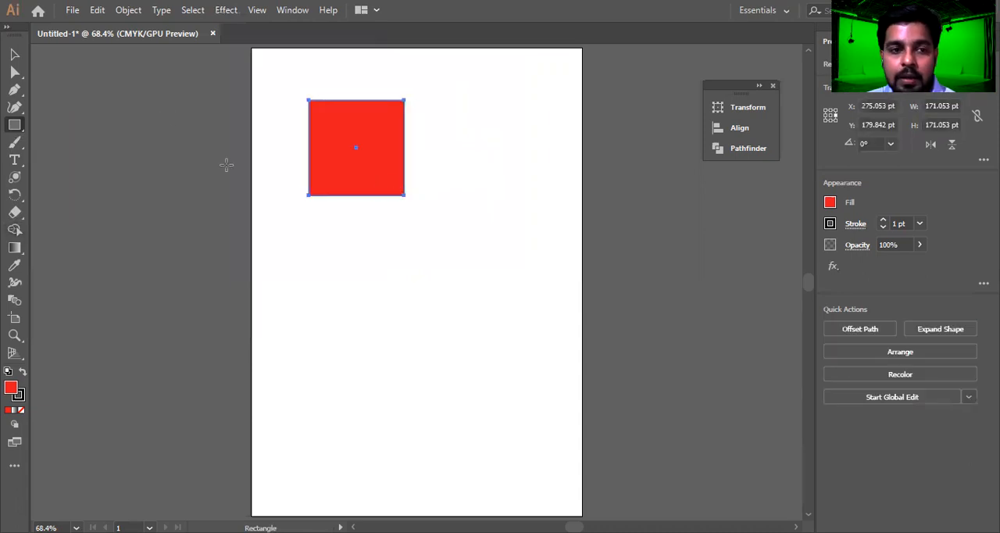
# Duplicate the square diagonally down to the right so the two overlap, and fill the copy with magenta pink
pyautogui.click(15, 54)
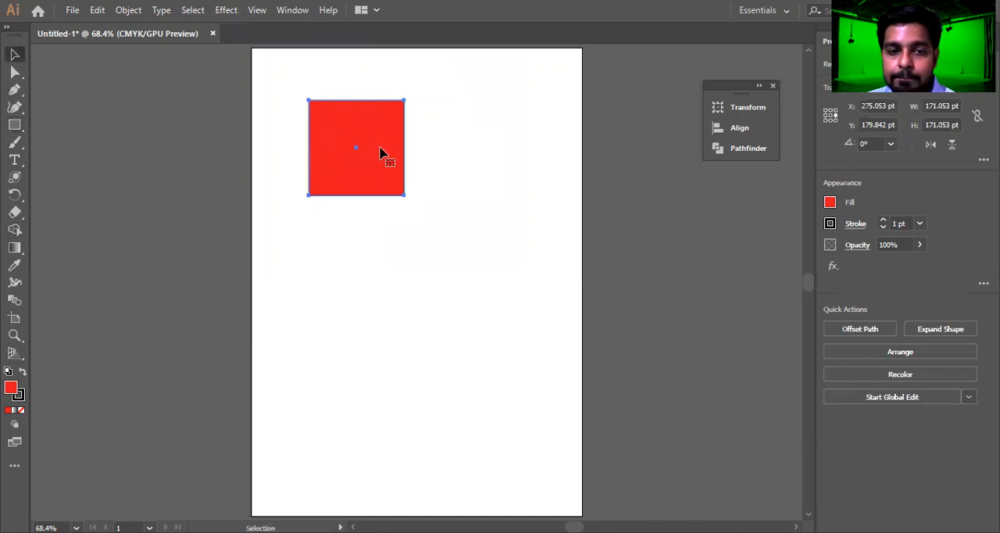
pyautogui.moveTo(382, 154); pyautogui.dragTo(426, 202)
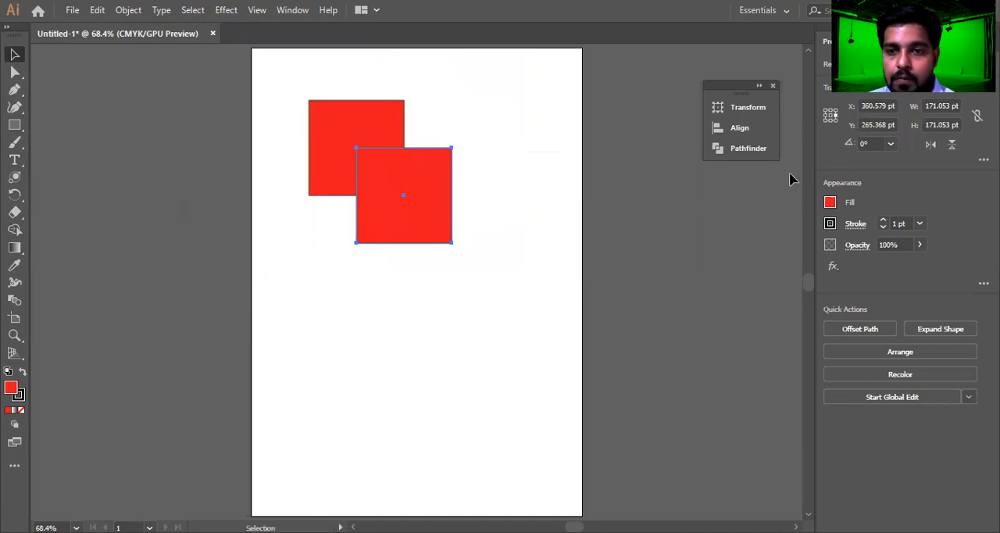
pyautogui.click(831, 203)
pyautogui.click(762, 254)
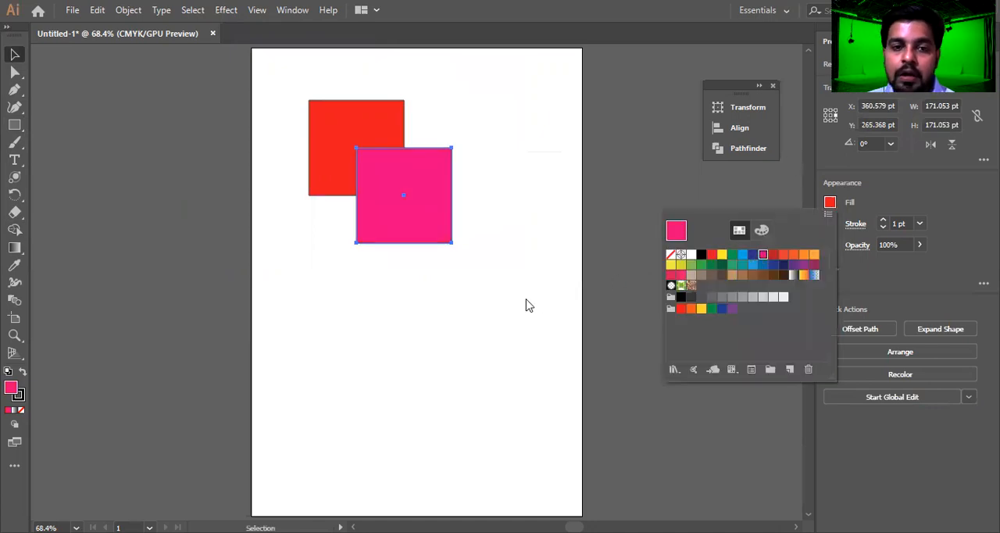
# Remove the stroke from both overlapping squares and keep them selected
pyautogui.click(528, 133)
pyautogui.hotkey('ctrl', 'a')
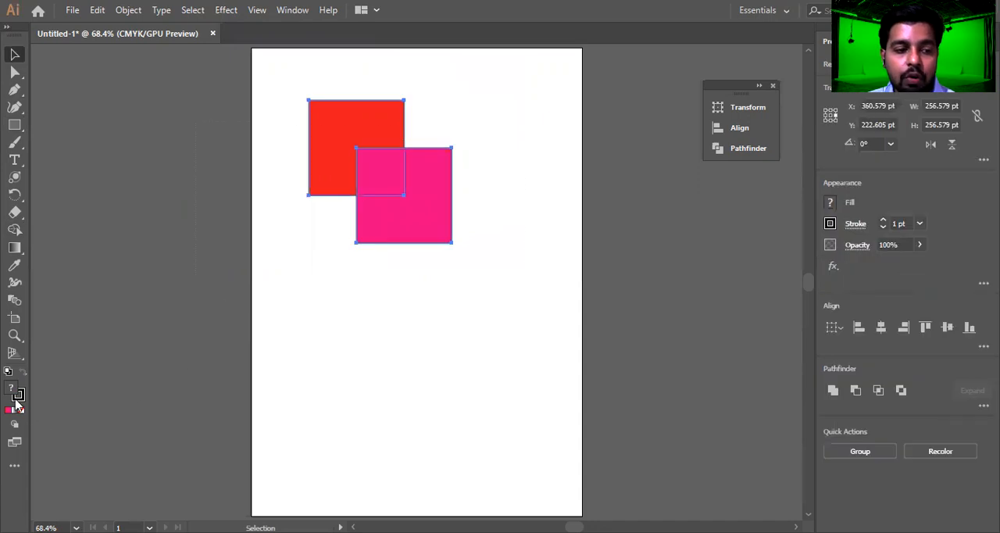
pyautogui.click(17, 399)
pyautogui.click(21, 410)
pyautogui.click(11, 388)
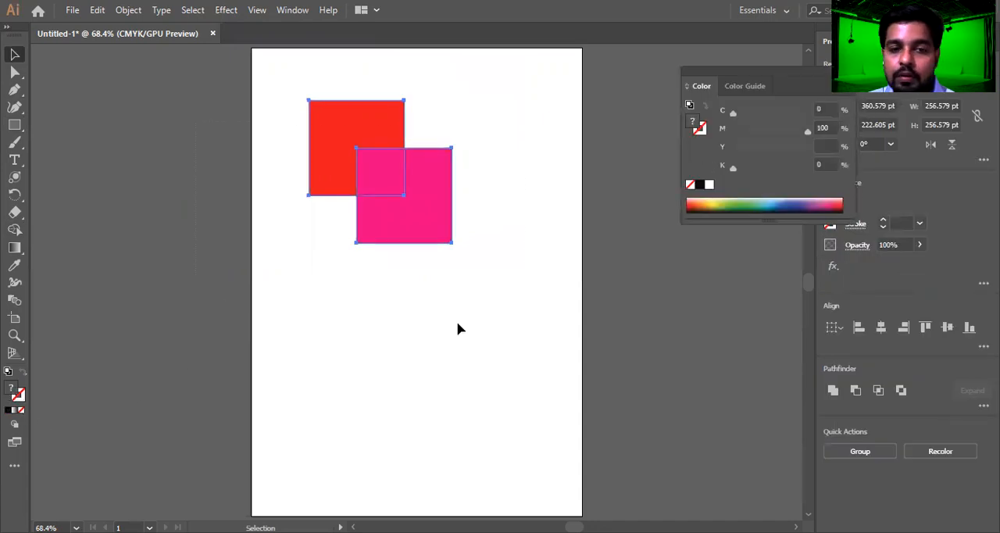
pyautogui.click(481, 267)
pyautogui.moveTo(489, 117); pyautogui.dragTo(320, 297)
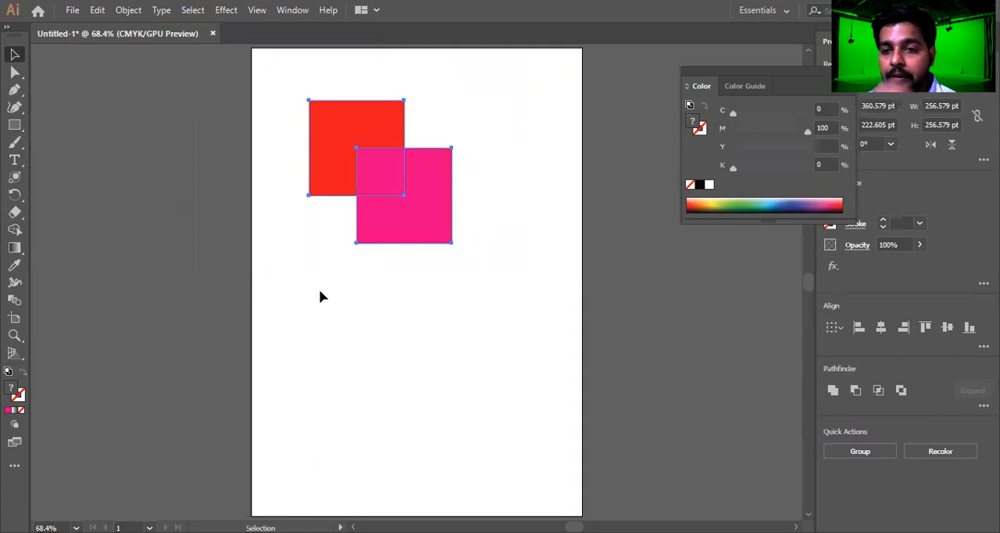
pyautogui.click(288, 16)
pyautogui.moveTo(226, 11)
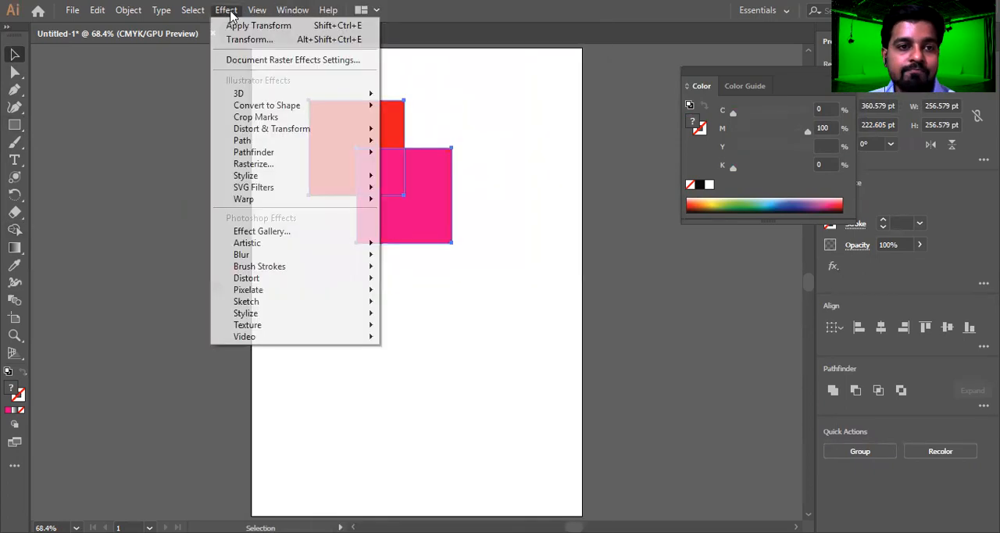
pyautogui.moveTo(281, 153)
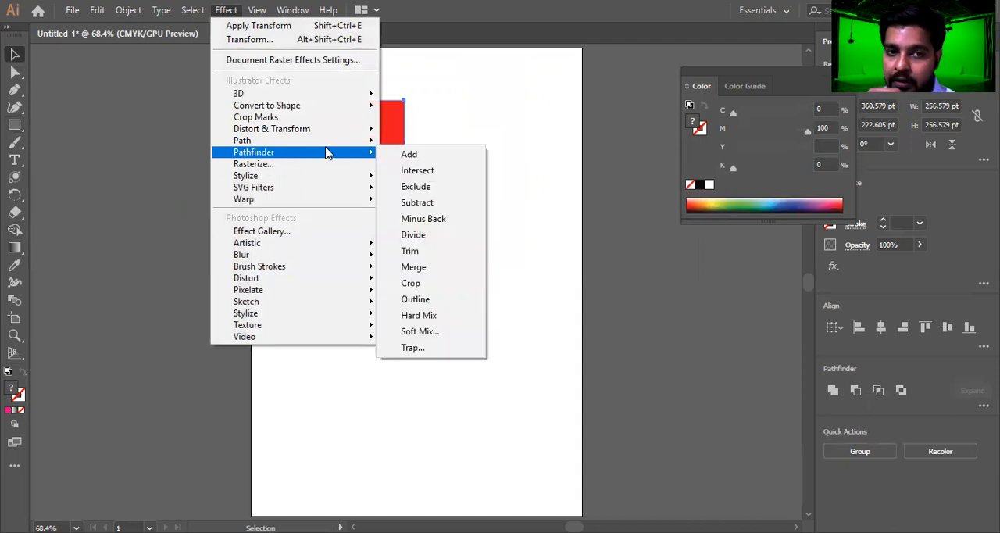
pyautogui.click(567, 139)
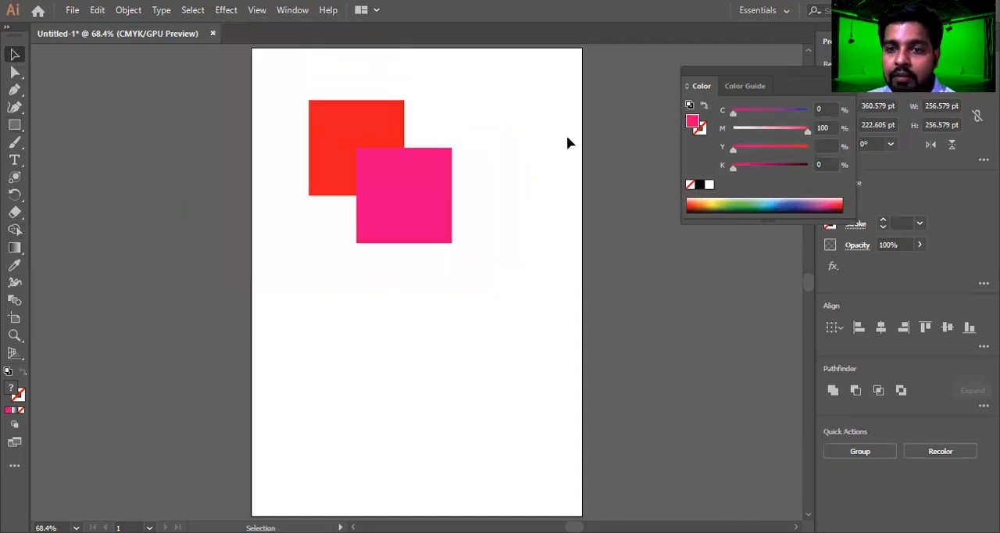
# Show the Pathfinder panel
pyautogui.click(293, 11)
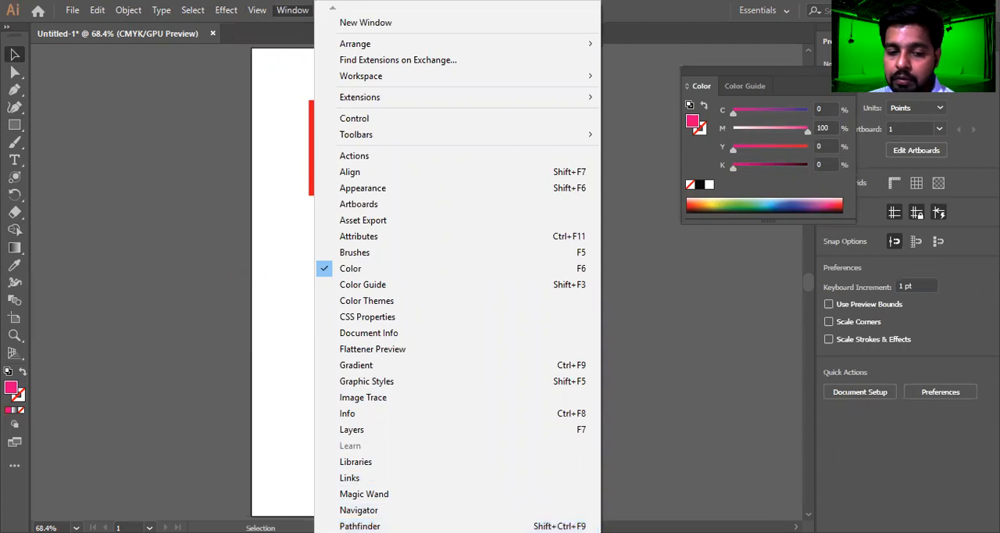
pyautogui.moveTo(375, 532)
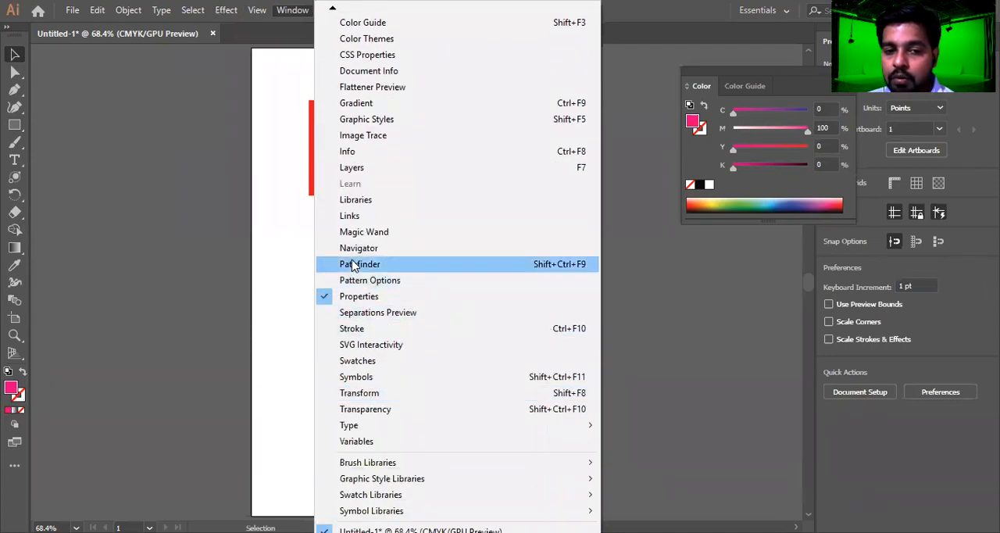
pyautogui.click(577, 266)
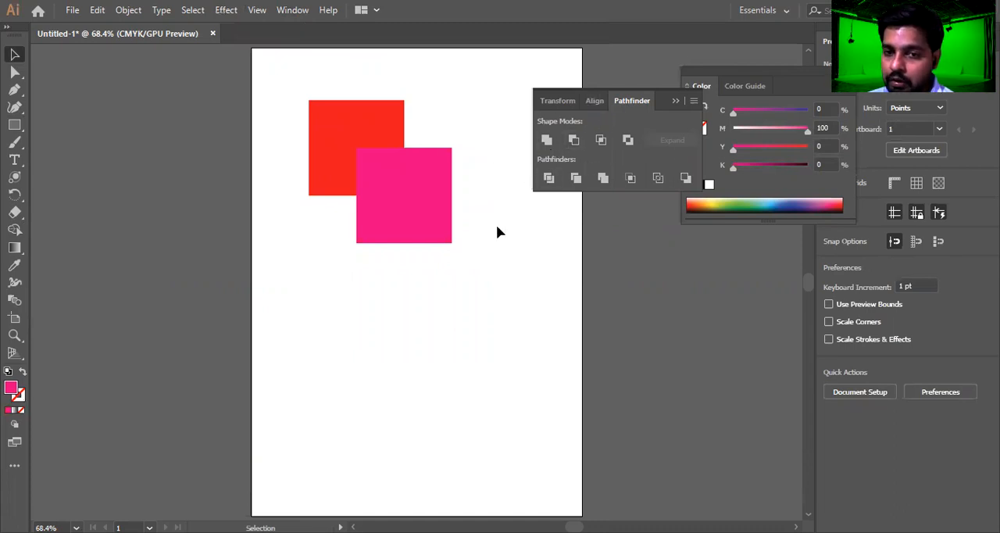
# Try subtracting the pink front square from the red square with Minus Front, and undo the subtraction
pyautogui.moveTo(464, 281); pyautogui.dragTo(261, 149)
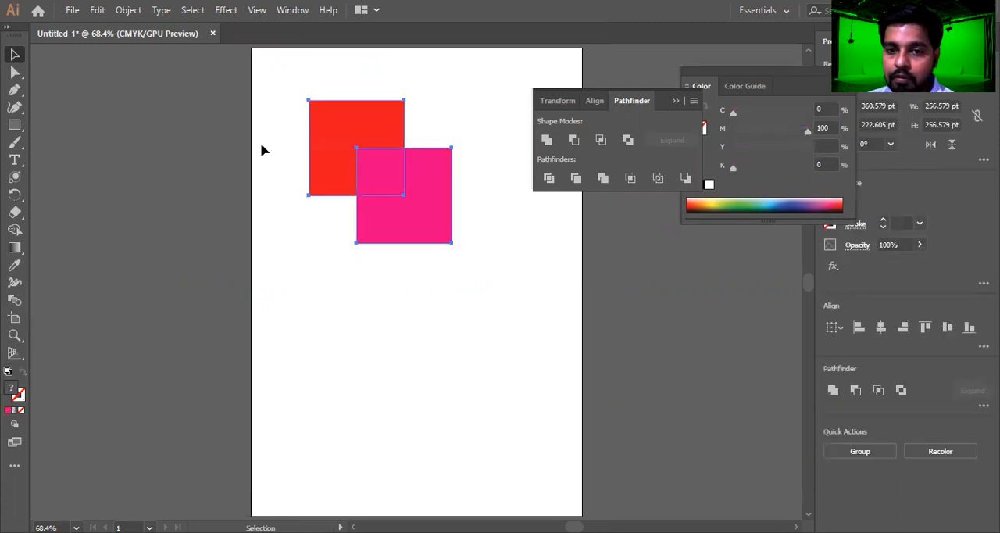
pyautogui.click(236, 10)
pyautogui.moveTo(282, 152)
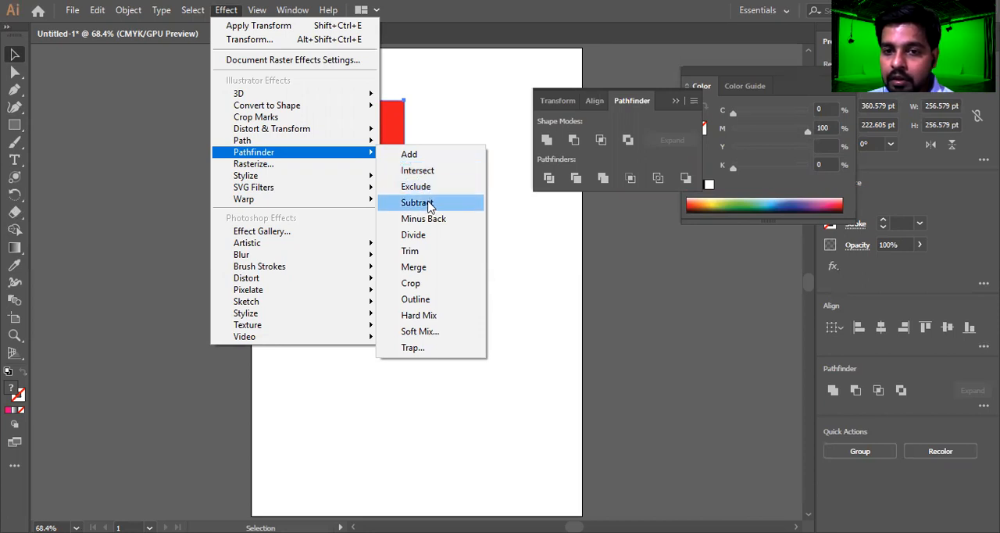
pyautogui.click(574, 141)
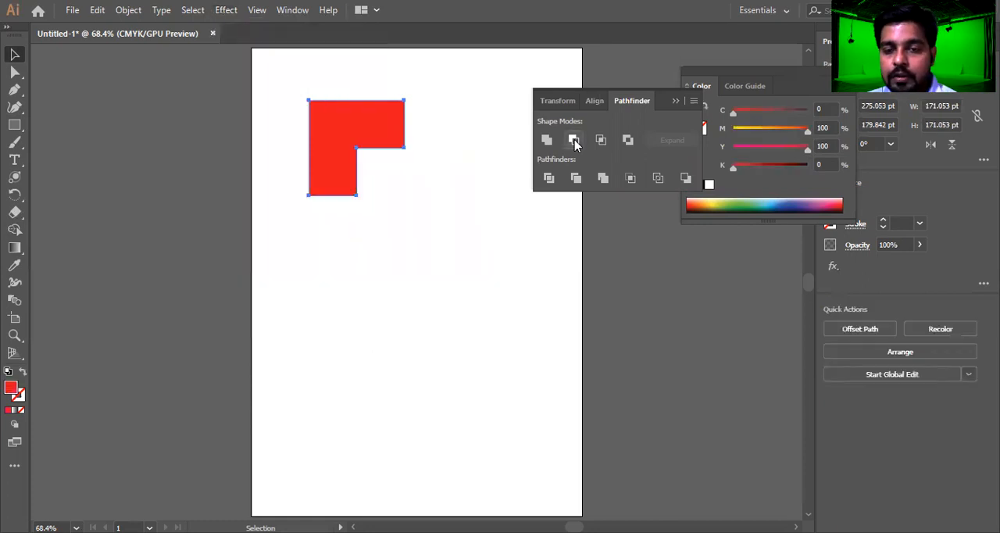
pyautogui.hotkey('ctrl', 'z')
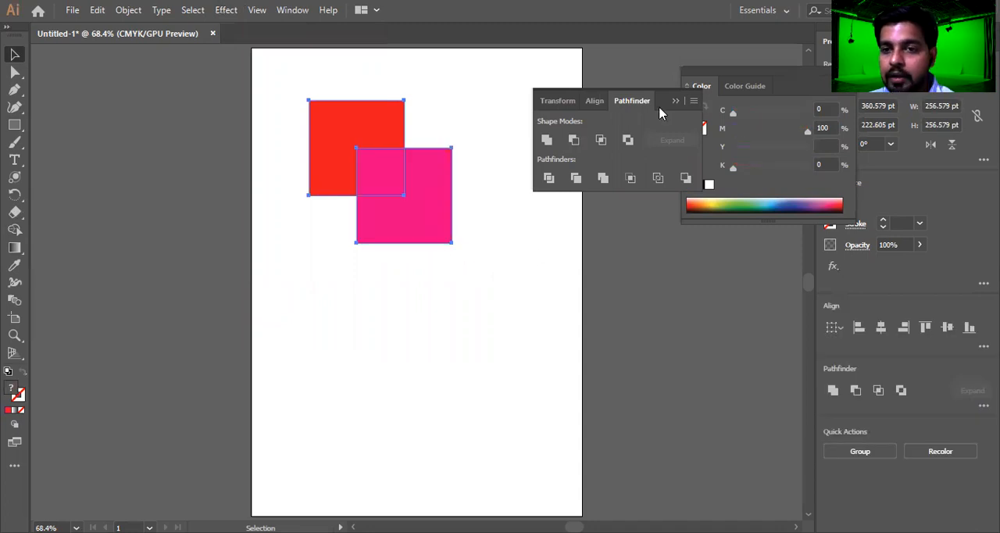
# Unite the red and pink squares into one shape and move it to the artboard's upper-left corner
pyautogui.click(442, 332)
pyautogui.moveTo(283, 104); pyautogui.dragTo(493, 257)
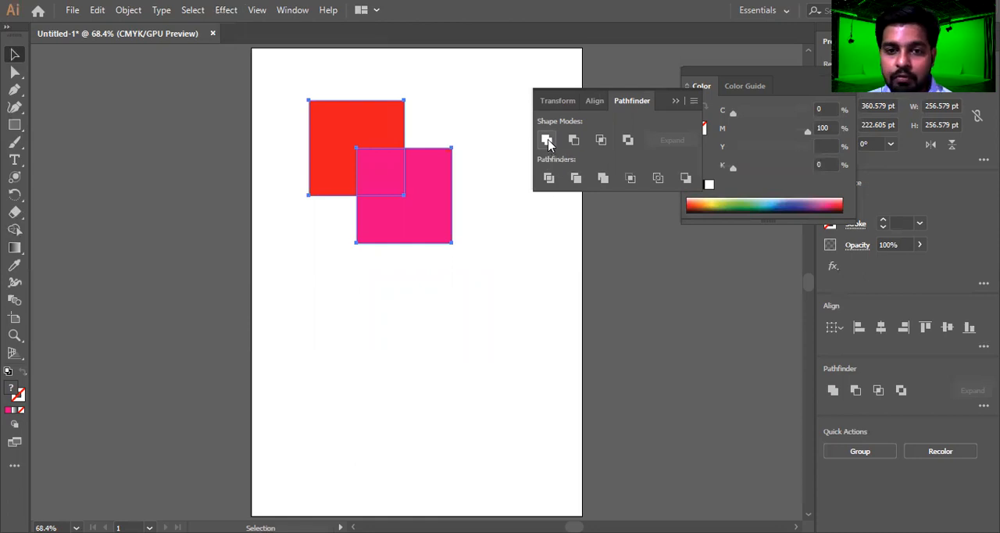
pyautogui.click(546, 140)
pyautogui.click(447, 254)
pyautogui.click(398, 201)
pyautogui.moveTo(398, 202); pyautogui.dragTo(400, 168)
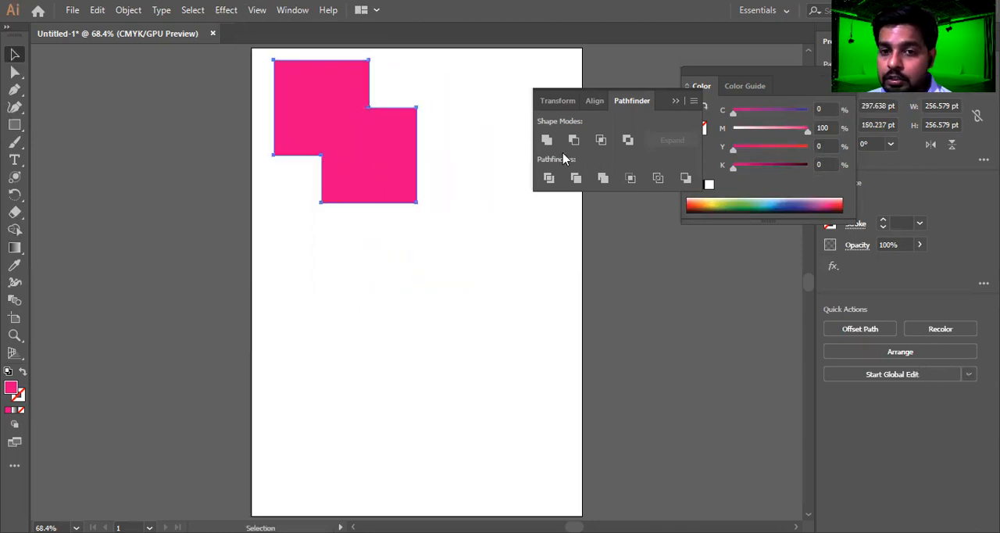
# Draw a circle about 214 pt wide below the united shape and duplicate it to the lower right, overlapping the original
pyautogui.click(13, 125)
pyautogui.moveTo(13, 126); pyautogui.dragTo(67, 142)
pyautogui.moveTo(273, 231); pyautogui.dragTo(392, 350)
pyautogui.press('v')
pyautogui.moveTo(358, 299); pyautogui.dragTo(409, 320)
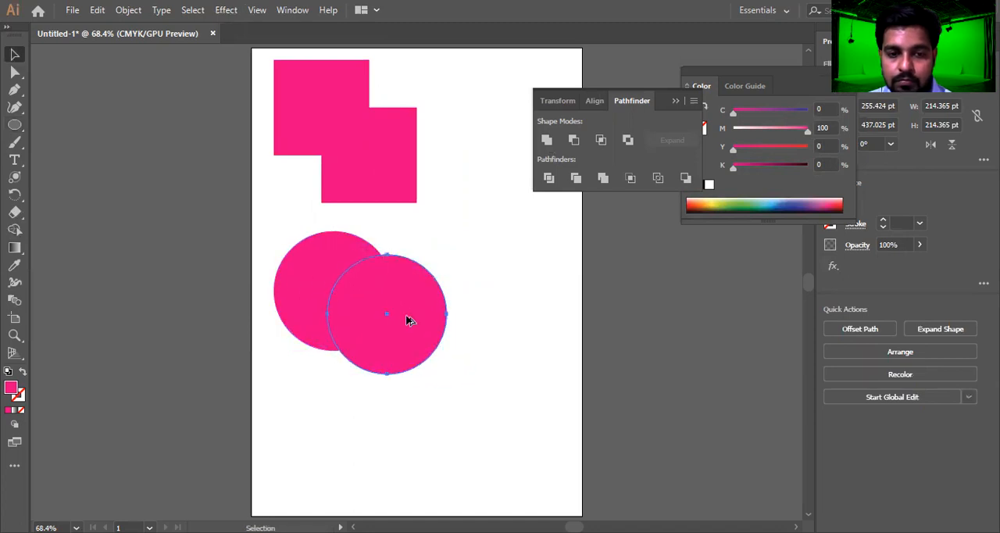
# Fill the front circle with teal green (C 51.37, M 0, Y 43.92, K 0) and select both circles
pyautogui.click(762, 205)
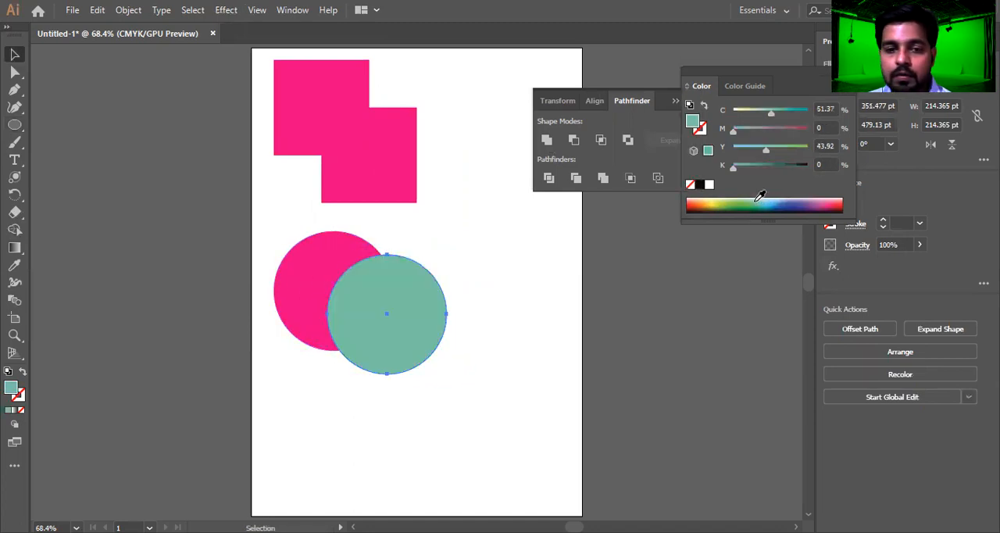
pyautogui.click(526, 258)
pyautogui.moveTo(143, 341); pyautogui.dragTo(148, 342)
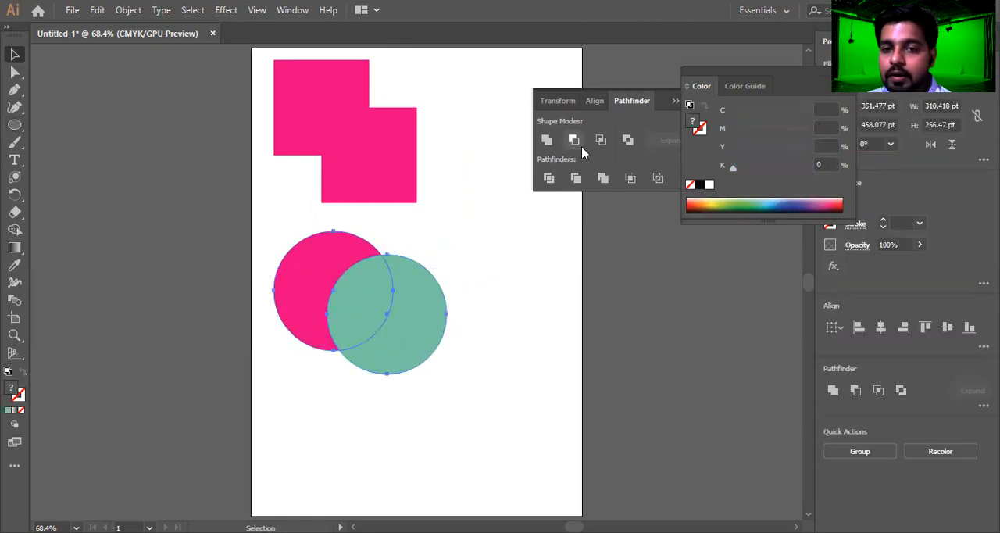
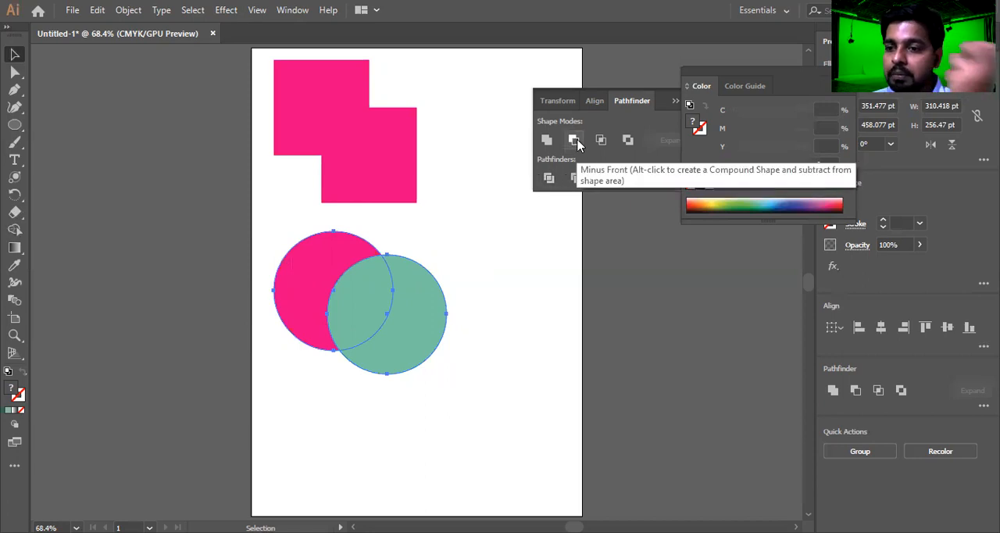
# Try subtracting the teal front circle from the pink circle with Minus Front, and undo the subtraction
pyautogui.moveTo(482, 262); pyautogui.dragTo(286, 362)
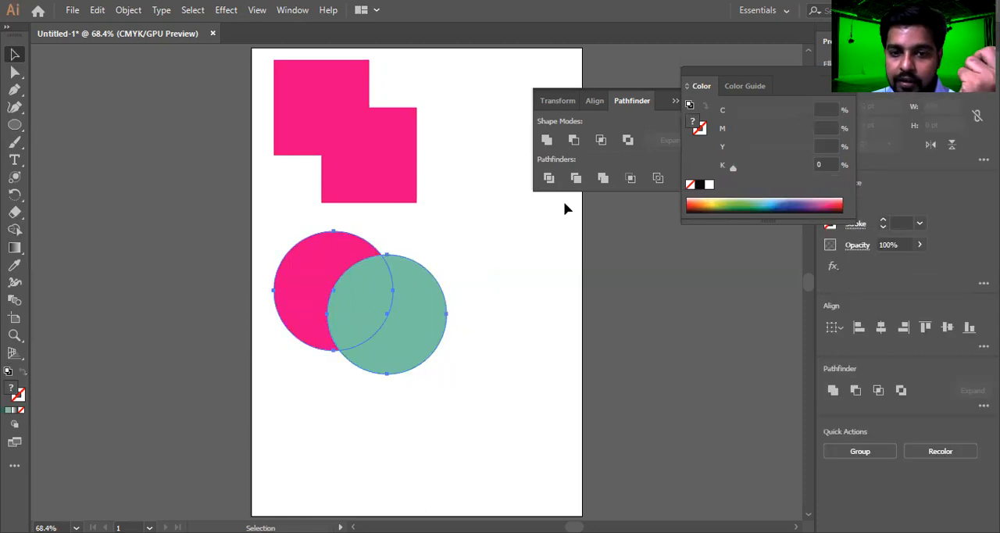
pyautogui.click(574, 141)
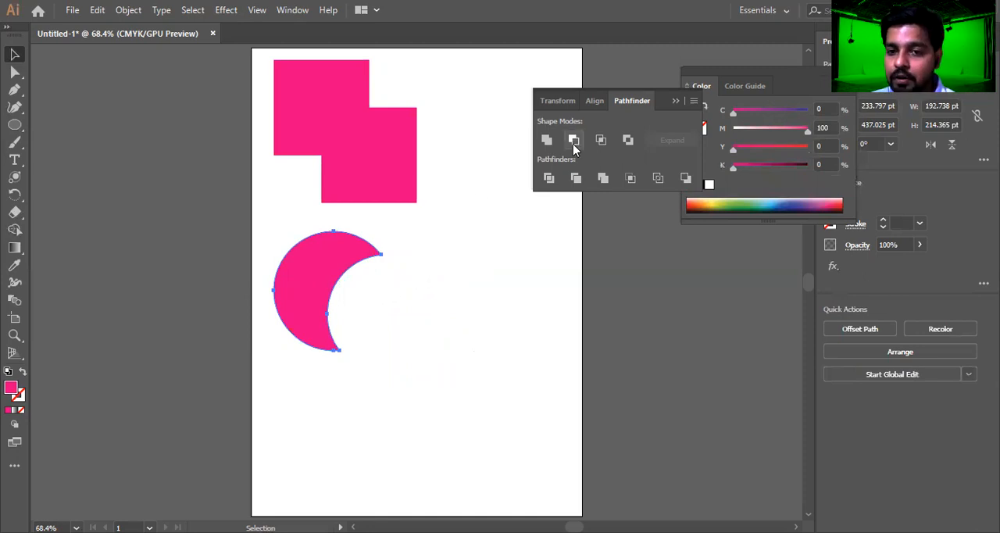
pyautogui.hotkey('ctrl', 'z')
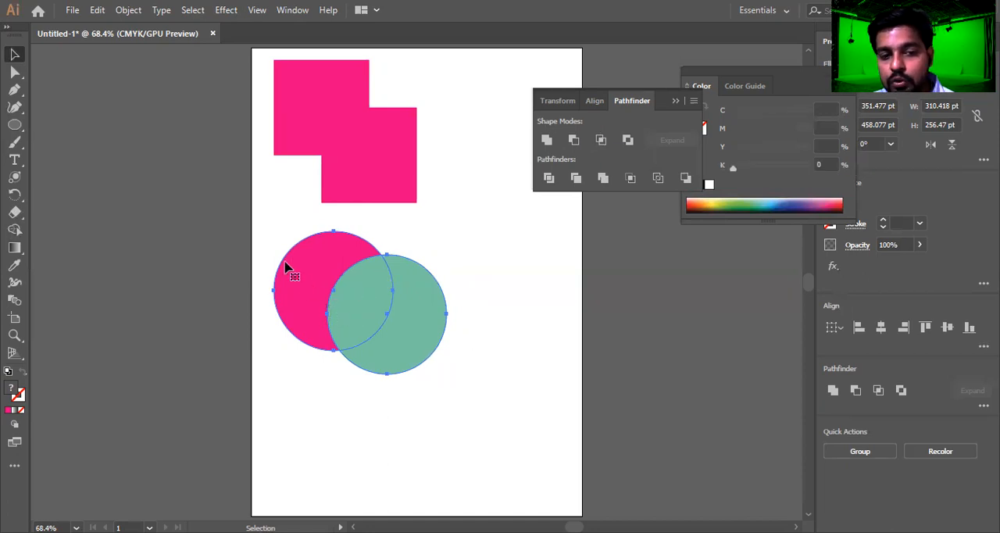
# Fill the pink rear circle with dark teal green
pyautogui.moveTo(251, 245); pyautogui.dragTo(512, 379)
pyautogui.click(297, 307)
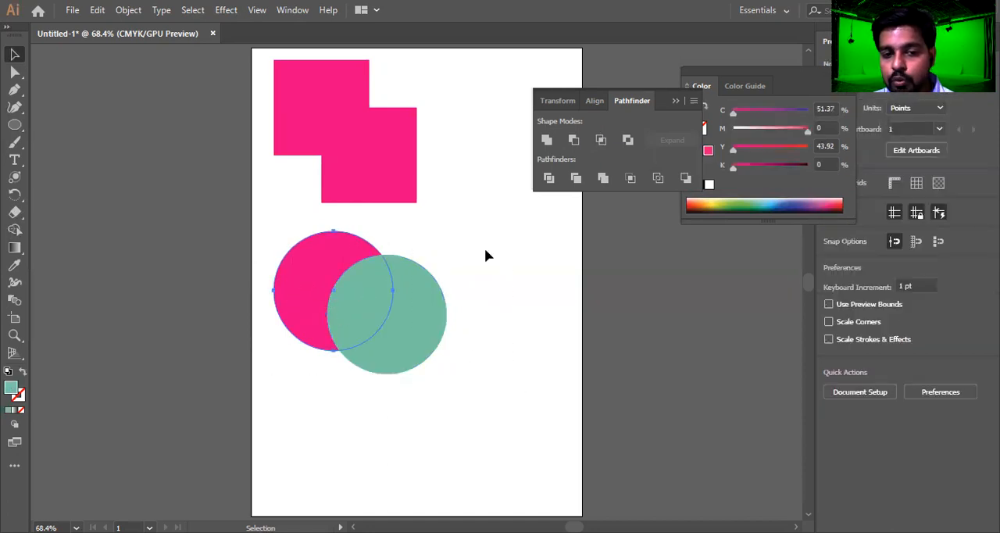
pyautogui.click(754, 205)
# Try keeping only the overlap of the two circles with Intersect, and undo it
pyautogui.moveTo(489, 266); pyautogui.dragTo(252, 380)
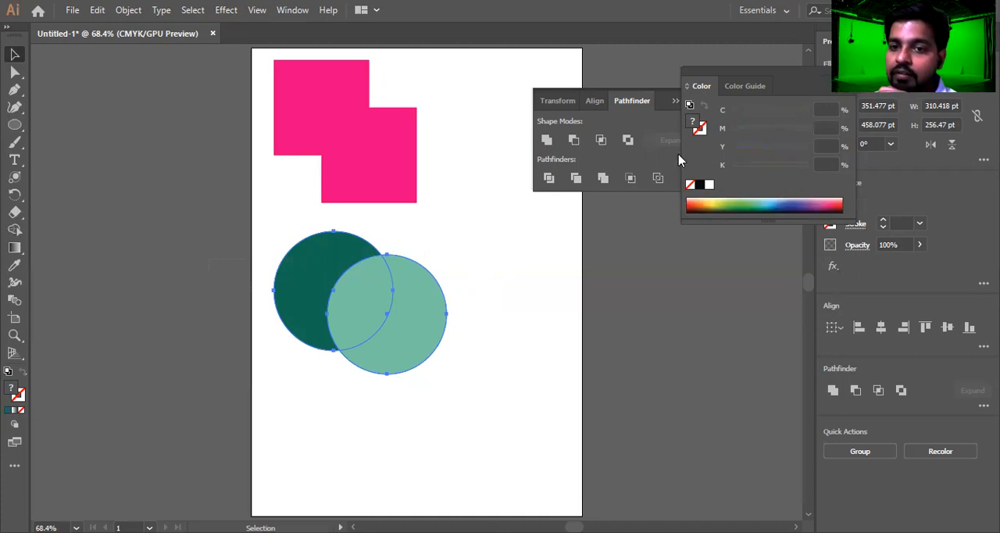
pyautogui.click(600, 141)
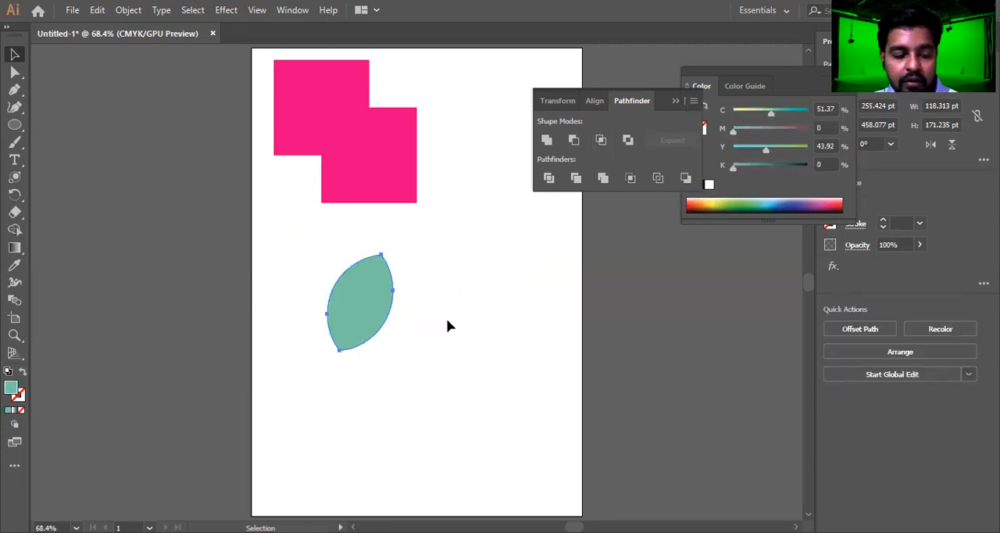
pyautogui.hotkey('ctrl', 'z')
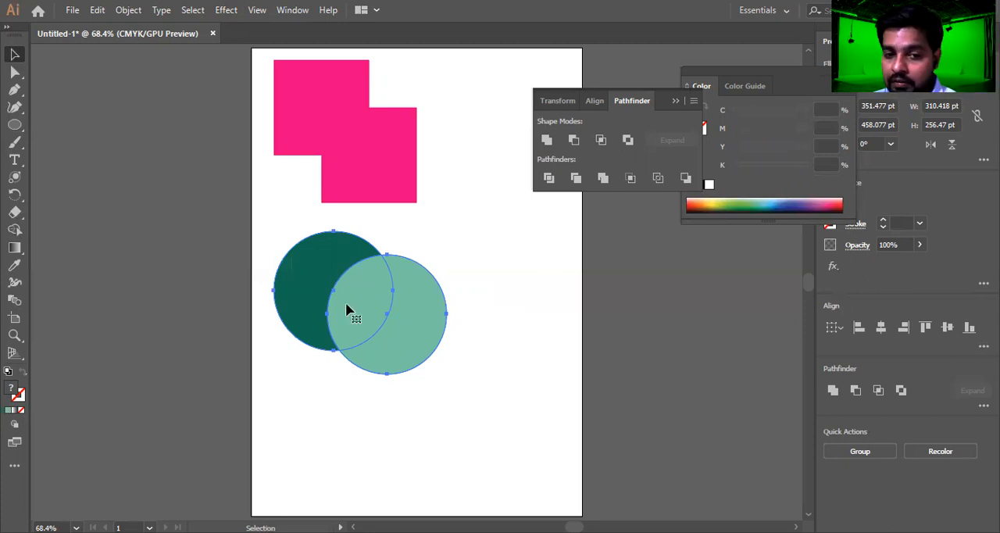
# Cut out the overlap of the two circles with Exclude and move the result off the artboard to the upper left
pyautogui.click(627, 139)
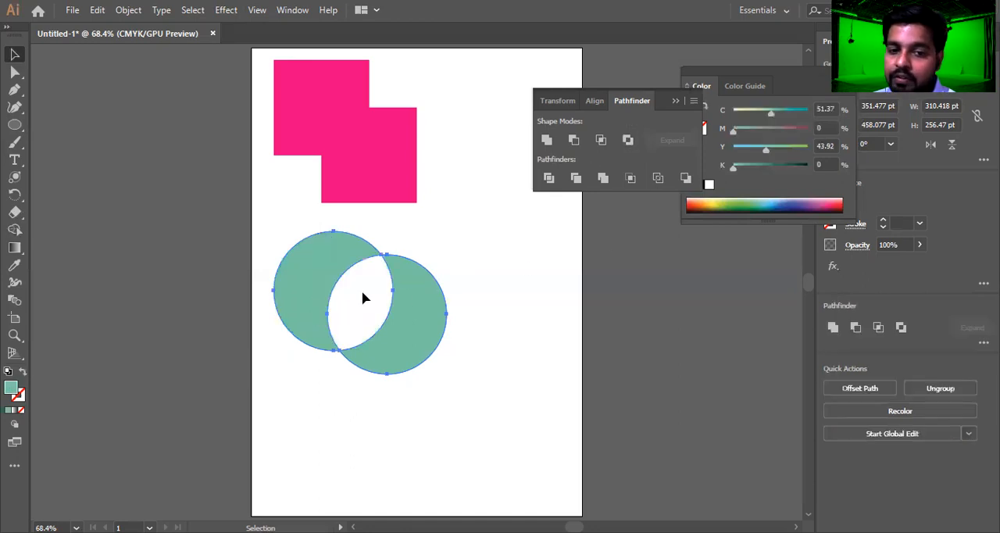
pyautogui.click(344, 164)
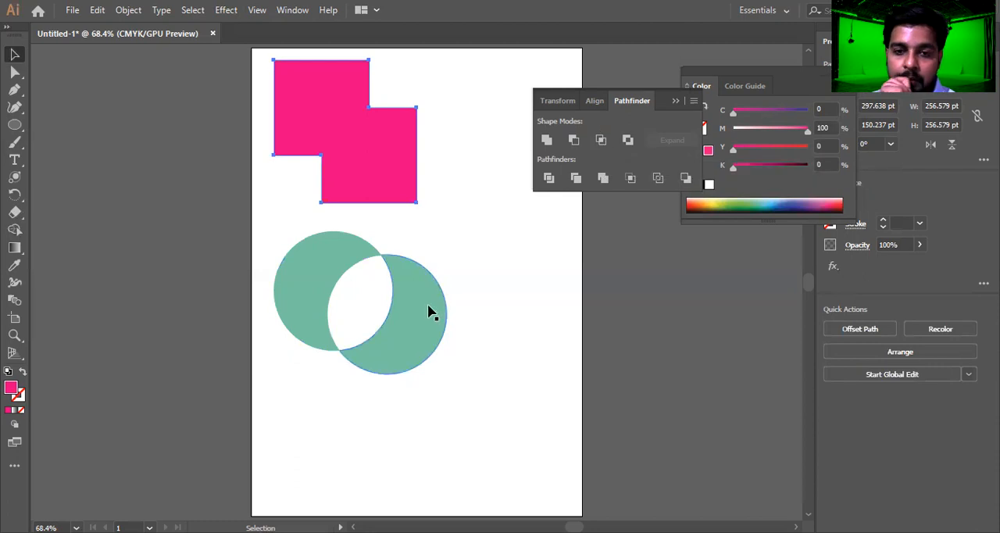
pyautogui.moveTo(413, 282); pyautogui.dragTo(227, 189)
pyautogui.moveTo(248, 228); pyautogui.dragTo(215, 145)
# Draw a circle about 268 pt wide below the pink shape and duplicate it to the right, overlapping the original by half
pyautogui.moveTo(21, 124); pyautogui.dragTo(60, 139)
pyautogui.moveTo(278, 255); pyautogui.dragTo(427, 383)
pyautogui.press('v')
pyautogui.moveTo(393, 347); pyautogui.dragTo(464, 351)
pyautogui.moveTo(524, 289); pyautogui.dragTo(226, 402)
# Scale the two new overlapping circles down together to about 216 pt in diameter each
pyautogui.moveTo(402, 368); pyautogui.dragTo(388, 371)
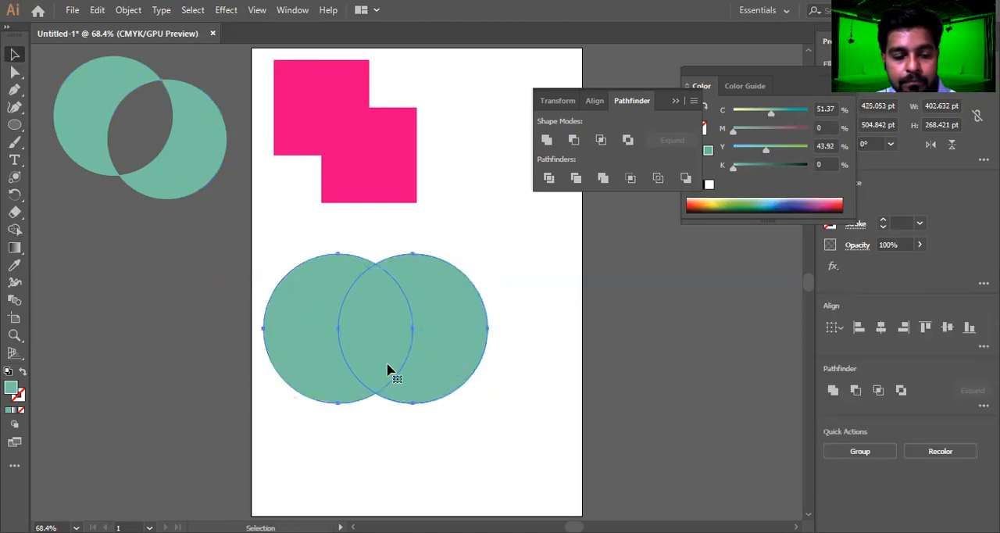
pyautogui.press('e')
pyautogui.moveTo(488, 256); pyautogui.dragTo(442, 283)
pyautogui.moveTo(379, 341); pyautogui.dragTo(375, 314)
pyautogui.press('v')
# Fill the left circle red (C 18.43, M 100, Y 100, K 10.98) and the right circle blue (C 91.37, M 85.49, Y 0, K 0)
pyautogui.click(516, 344)
pyautogui.click(293, 331)
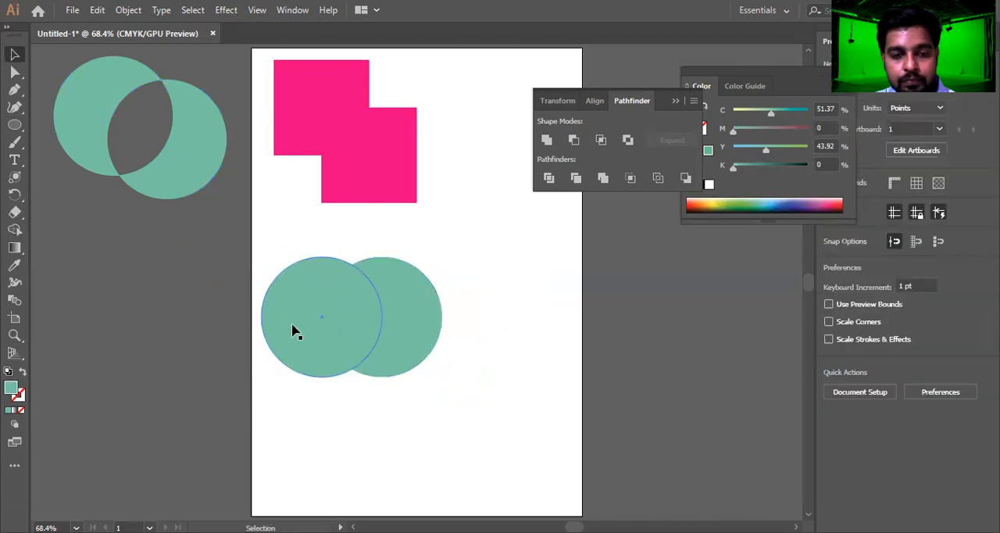
pyautogui.click(688, 204)
pyautogui.click(411, 331)
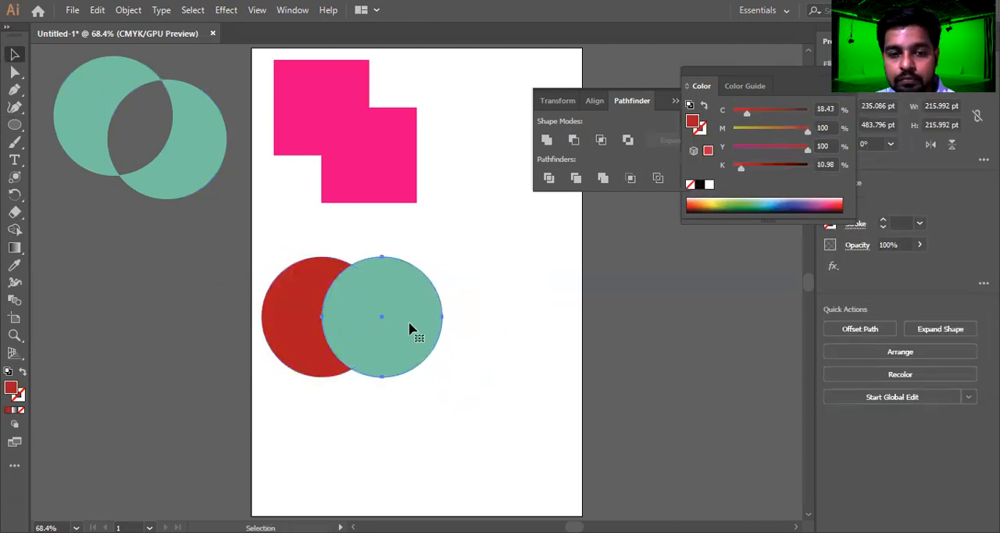
pyautogui.click(801, 202)
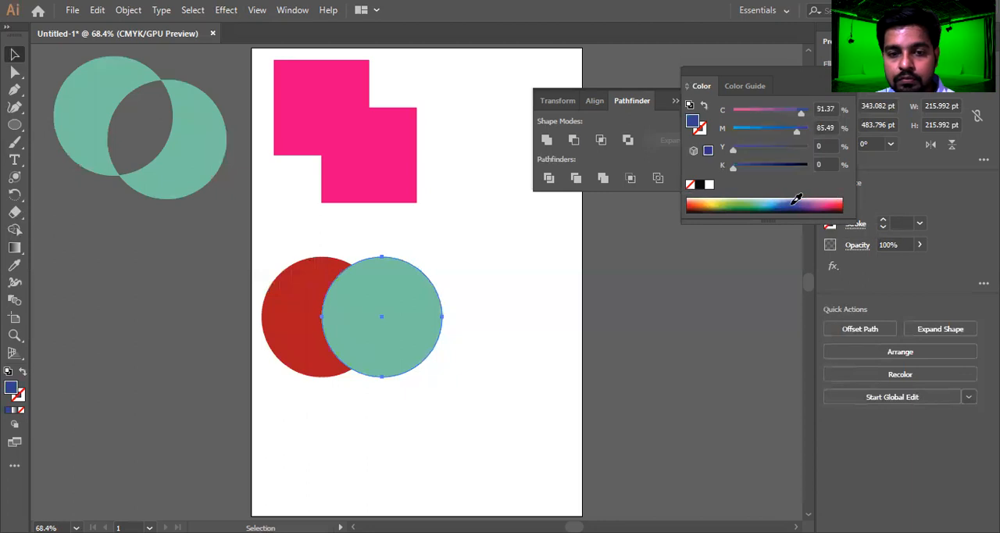
# Split the red and blue circles at their overlap with Divide and ungroup the resulting pieces
pyautogui.click(521, 324)
pyautogui.moveTo(255, 364); pyautogui.dragTo(248, 368)
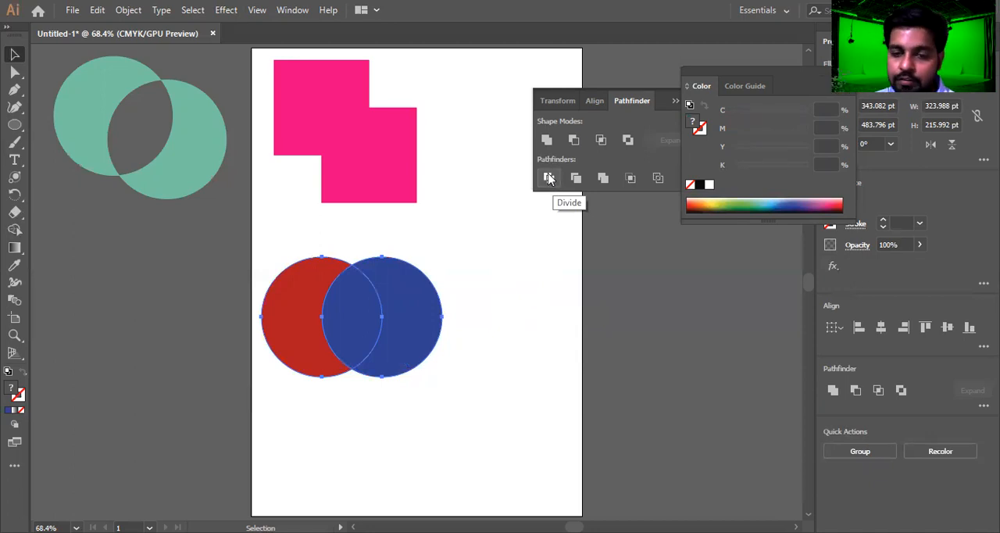
pyautogui.click(549, 179)
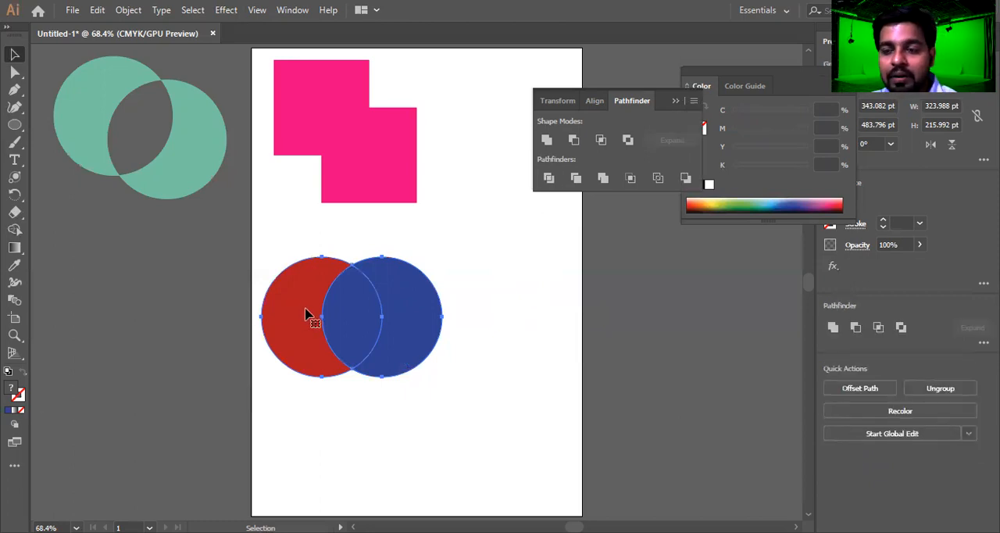
pyautogui.moveTo(359, 383); pyautogui.dragTo(216, 411)
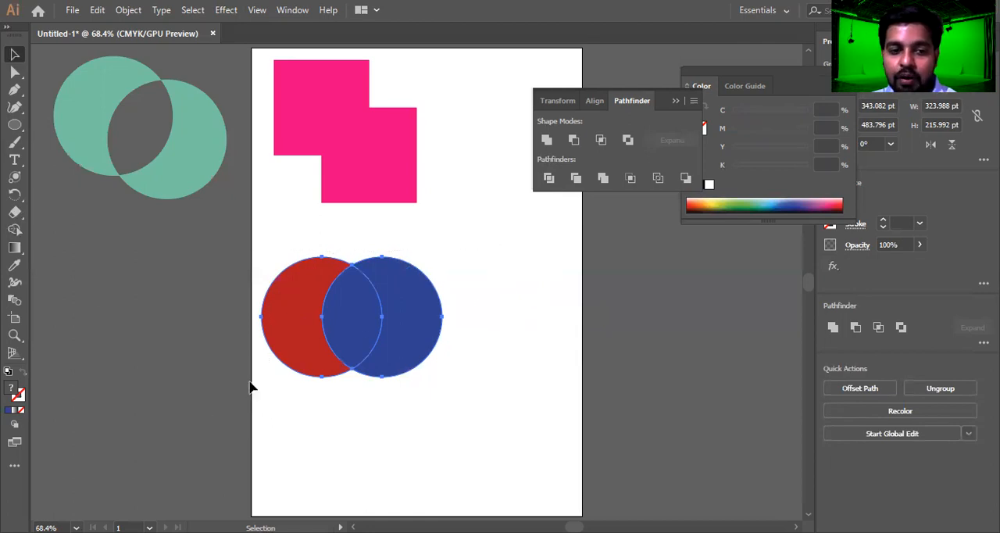
pyautogui.rightClick(356, 317)
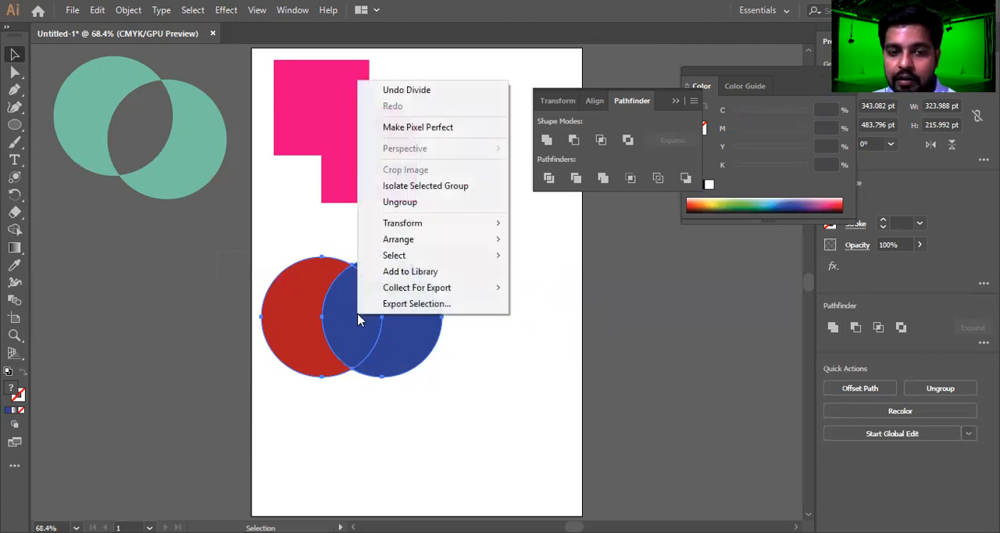
pyautogui.click(423, 203)
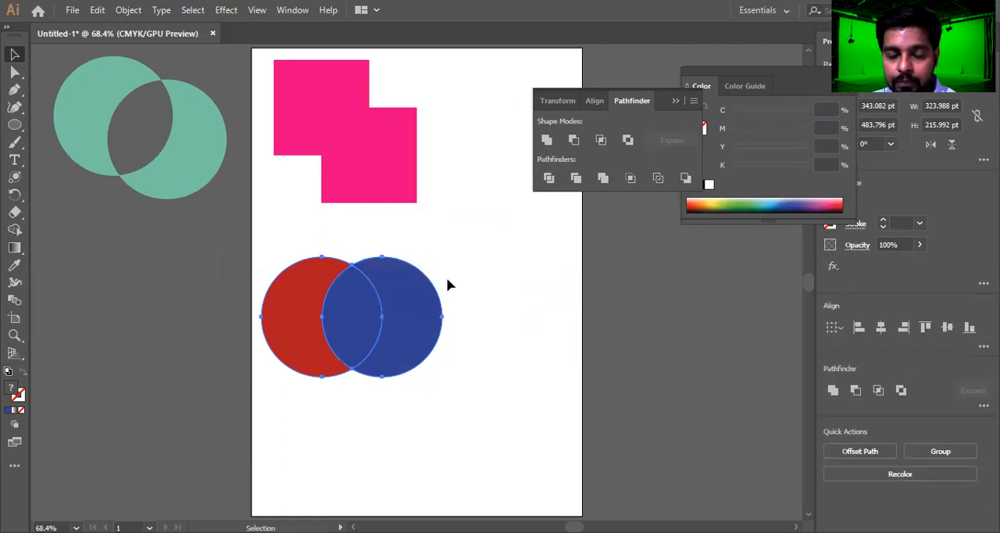
# Pull the blue crescent and the blue overlap piece rightwards so the three divided pieces stand apart
pyautogui.moveTo(425, 315); pyautogui.dragTo(520, 320)
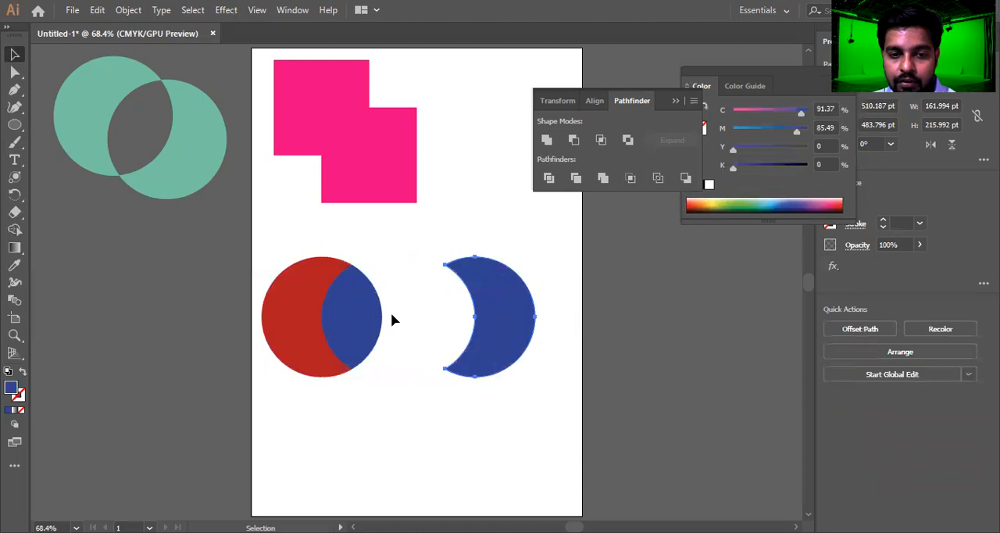
pyautogui.moveTo(367, 316); pyautogui.dragTo(402, 315)
pyautogui.click(314, 323)
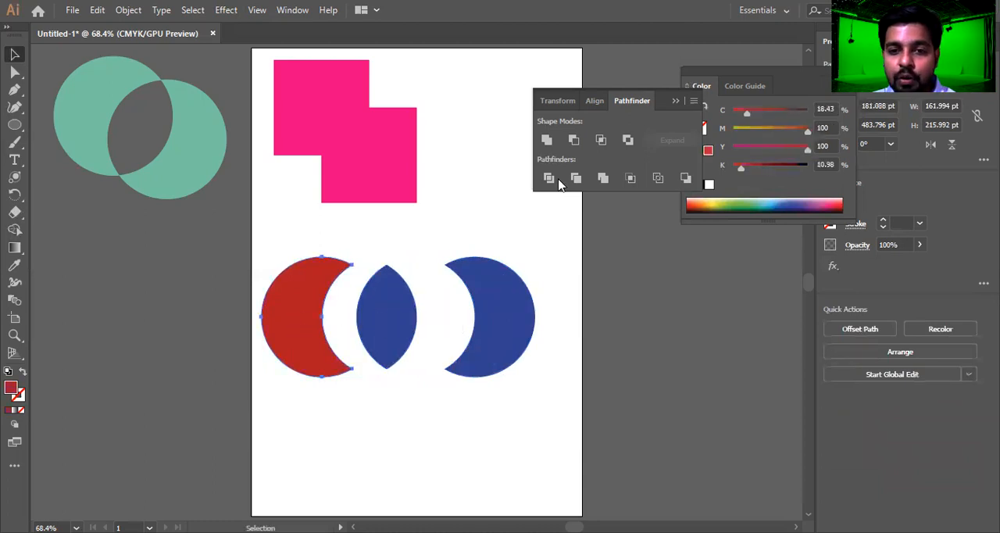
pyautogui.moveTo(559, 257); pyautogui.dragTo(252, 386)
pyautogui.click(368, 411)
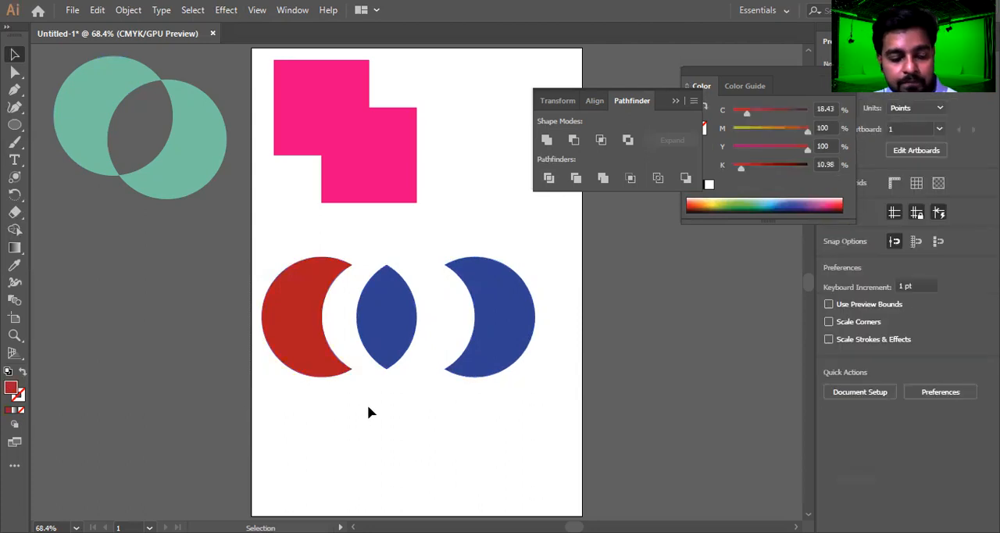
# Move the three divided pieces together off the artboard to its left, below the excluded circles
pyautogui.hotkey('ctrl', 'z')
pyautogui.hotkey('ctrl', 'shift', 'z')
pyautogui.moveTo(563, 290); pyautogui.dragTo(156, 386)
pyautogui.moveTo(390, 319); pyautogui.dragTo(191, 299)
pyautogui.moveTo(305, 308); pyautogui.dragTo(211, 286)
# Draw two half-overlapping blue circles about 261 pt wide and fill the right one dark green (C 83.14, M 44.71, Y 100, K 51.76)
pyautogui.click(14, 125)
pyautogui.moveTo(15, 129); pyautogui.dragTo(48, 138)
pyautogui.moveTo(334, 255); pyautogui.dragTo(512, 342)
pyautogui.press('v')
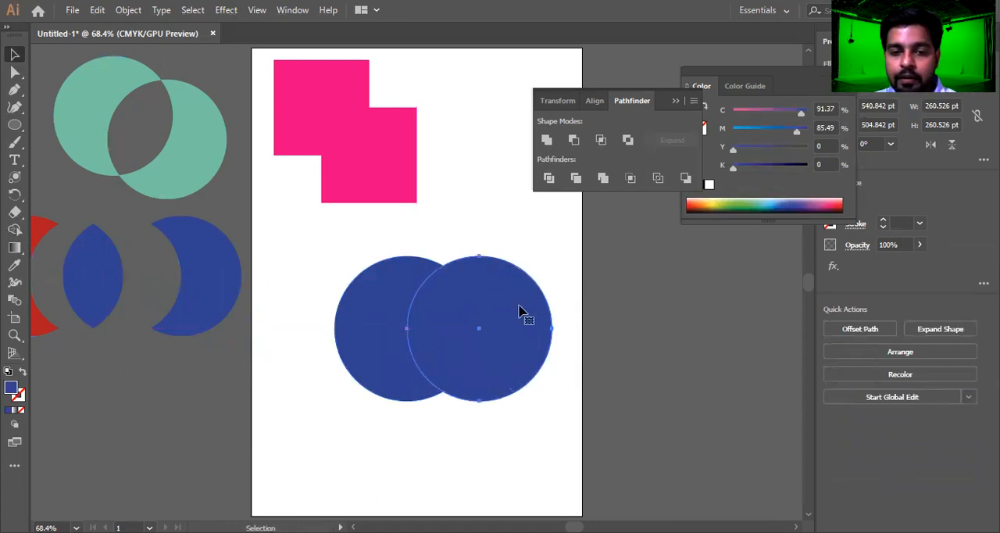
pyautogui.click(746, 202)
pyautogui.click(744, 209)
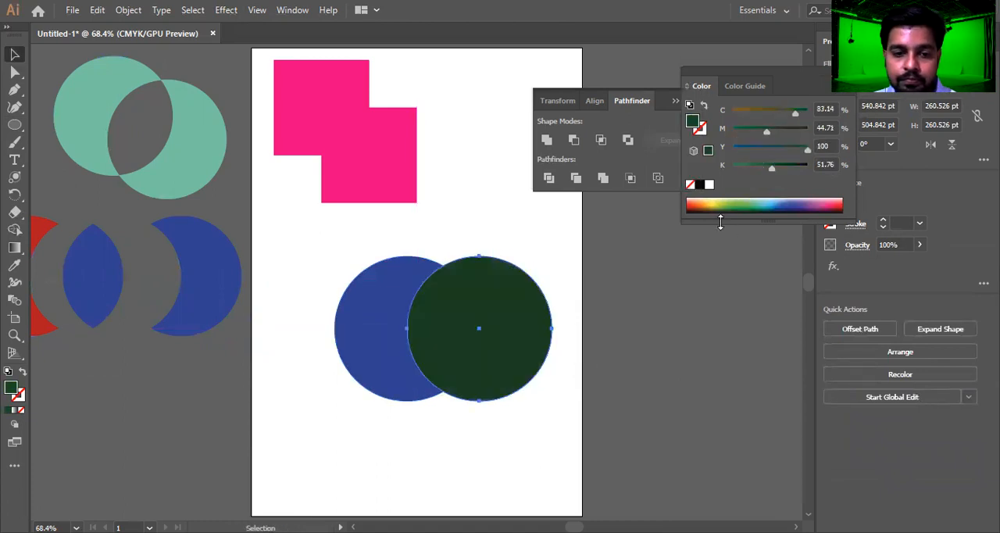
# Try applying Trim to the blue and dark green circles, and undo it
pyautogui.moveTo(579, 266); pyautogui.dragTo(350, 378)
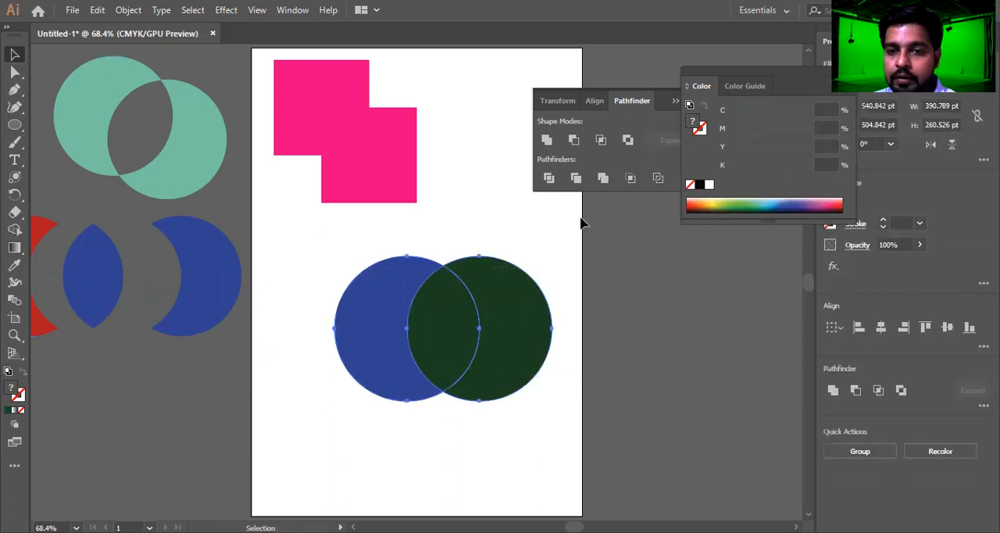
pyautogui.click(576, 179)
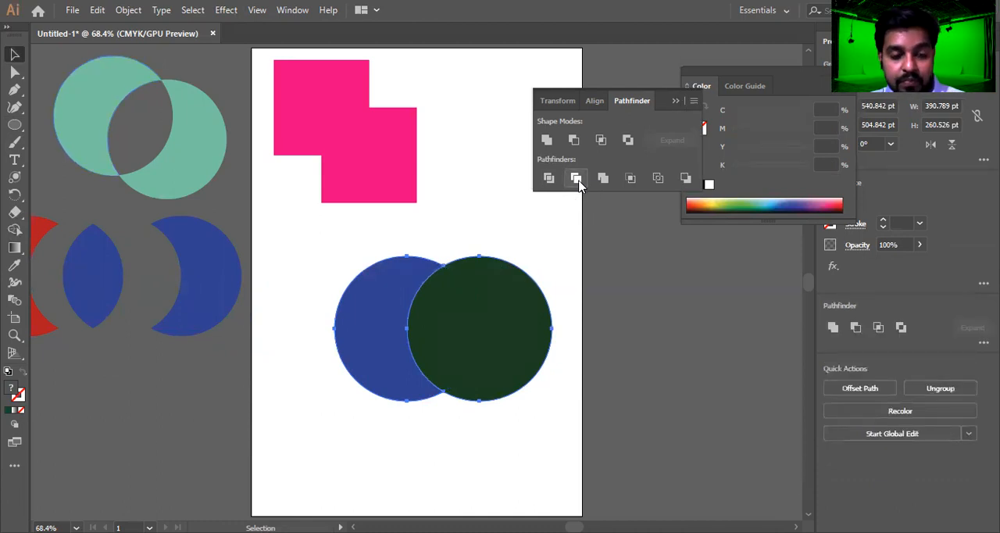
pyautogui.hotkey('ctrl', 'z')
pyautogui.moveTo(564, 397); pyautogui.dragTo(336, 345)
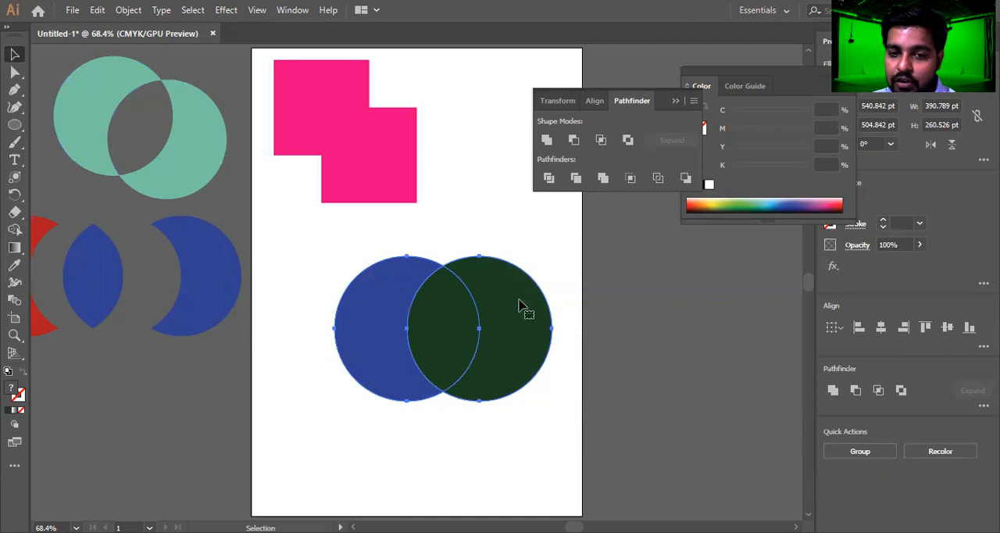
# Select the blue and dark green circles one at a time to examine how their outlines overlap
pyautogui.click(506, 250)
pyautogui.click(355, 317)
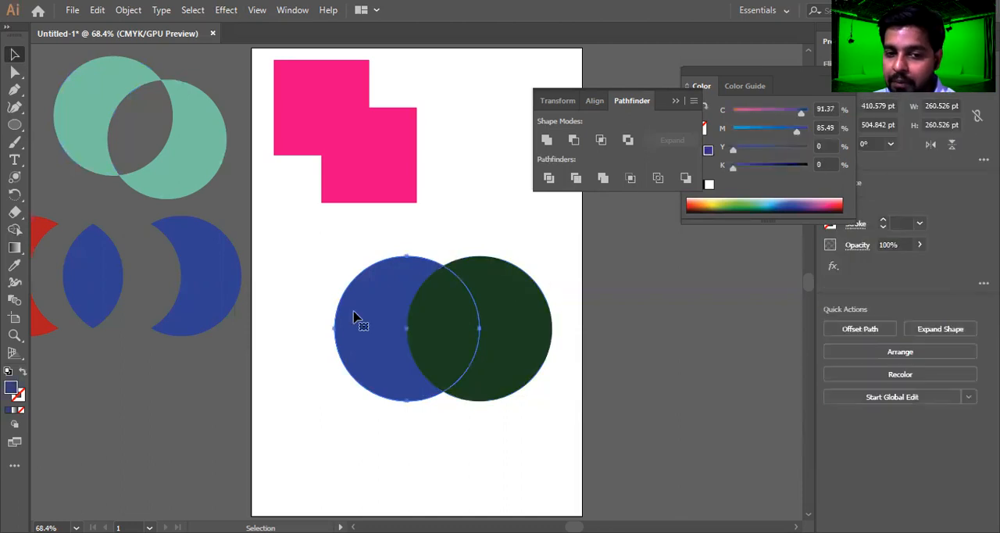
pyautogui.click(511, 327)
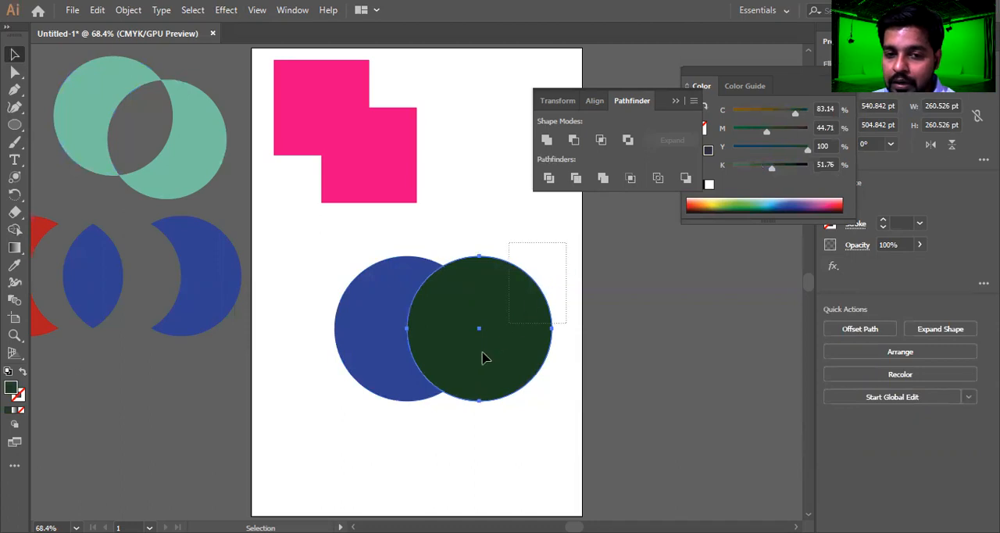
pyautogui.moveTo(476, 298)
pyautogui.mouseDown()
pyautogui.moveTo(694, 290)
pyautogui.moveTo(472, 308)
pyautogui.mouseUp()
pyautogui.click(380, 291)
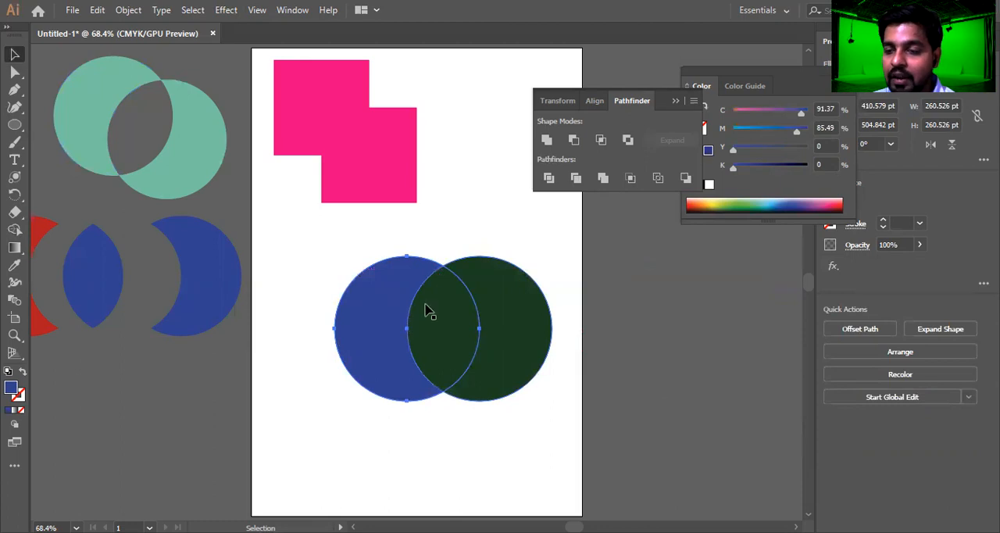
# Remove the hidden part of the blue circle with Trim, shift the result slightly to the upper left, and ungroup it
pyautogui.moveTo(578, 268); pyautogui.dragTo(320, 412)
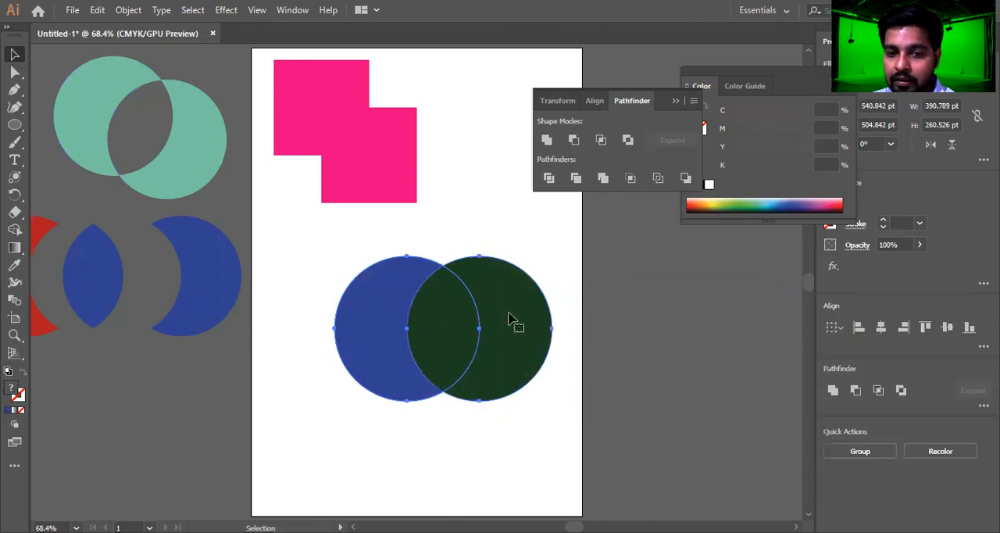
pyautogui.click(576, 178)
pyautogui.click(575, 271)
pyautogui.moveTo(523, 314); pyautogui.dragTo(488, 311)
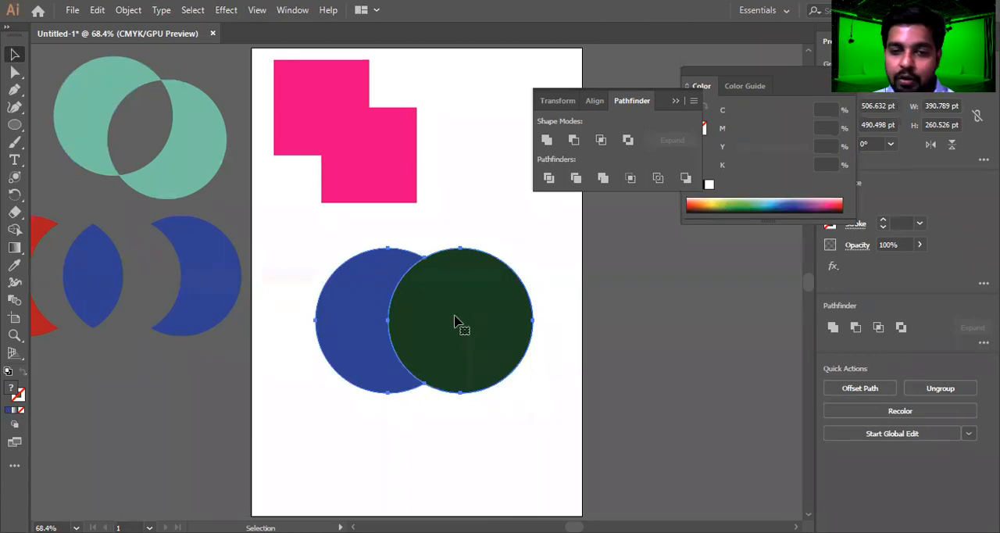
pyautogui.rightClick(462, 300)
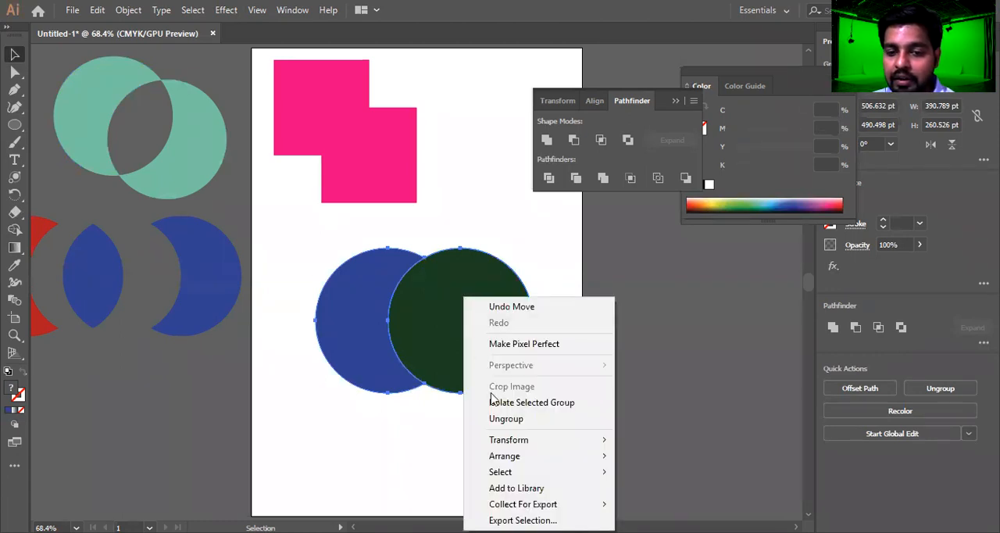
pyautogui.click(506, 420)
pyautogui.click(503, 420)
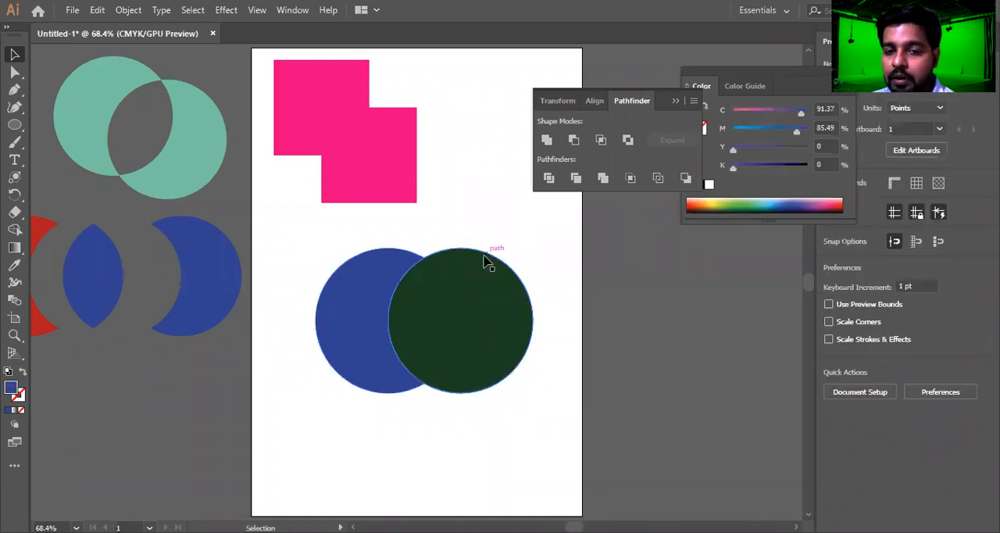
# Move the dark green circle rightwards off the blue crescent, then slide the crescent back against it and select both
pyautogui.moveTo(466, 301); pyautogui.dragTo(558, 305)
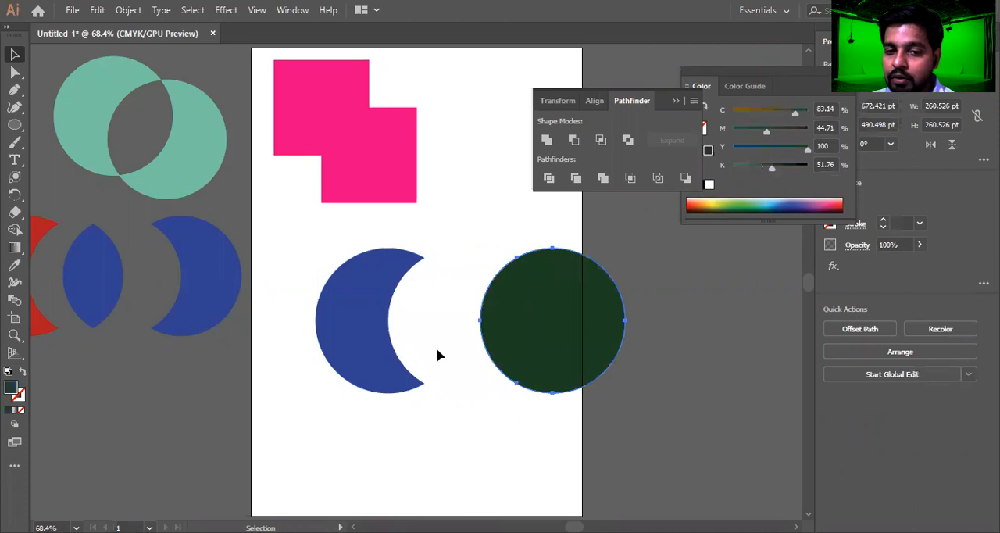
pyautogui.moveTo(380, 308); pyautogui.dragTo(469, 313)
pyautogui.keyDown('shift'); pyautogui.click(607, 251); pyautogui.keyUp('shift')
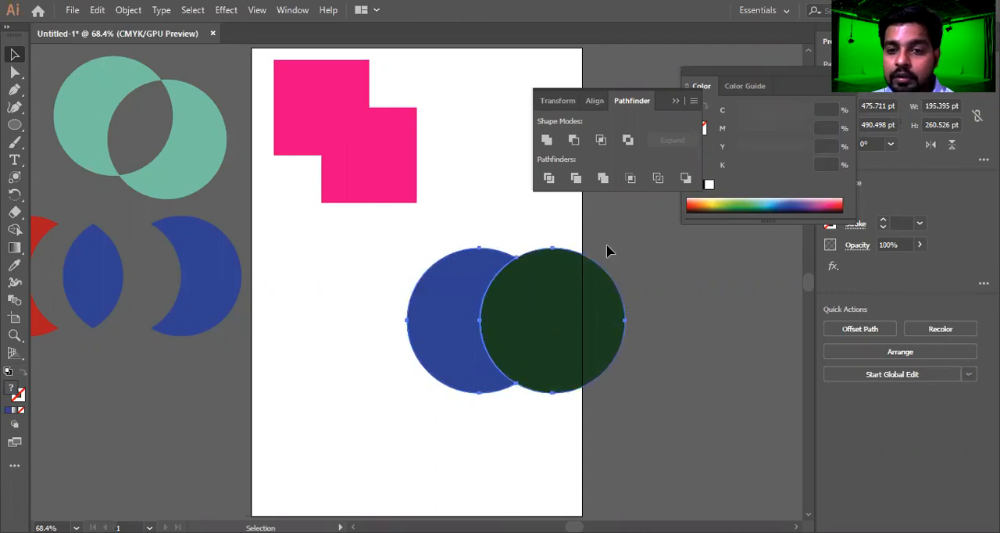
# Move the blue and dark green pieces off the artboard, return them to its middle, and select both
pyautogui.click(576, 178)
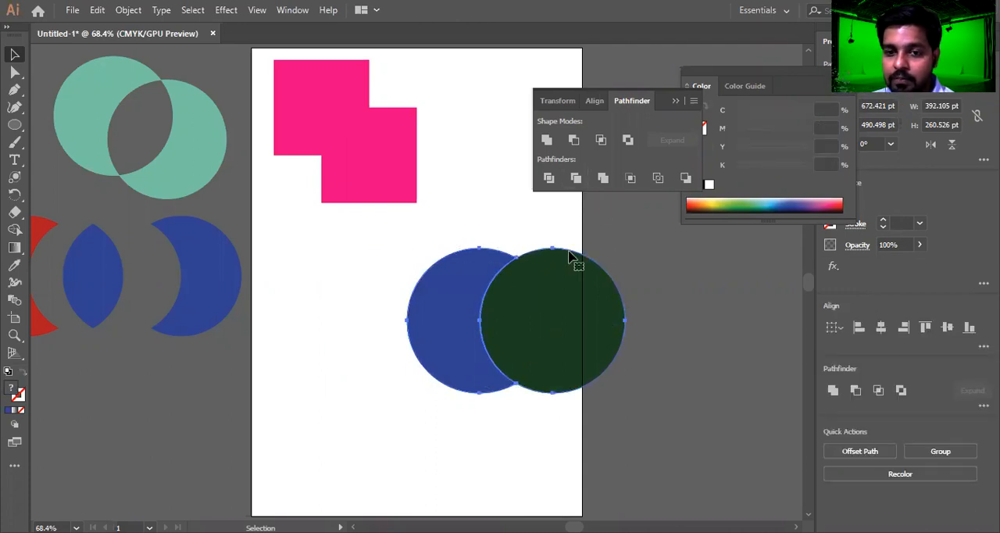
pyautogui.moveTo(562, 311); pyautogui.dragTo(734, 308)
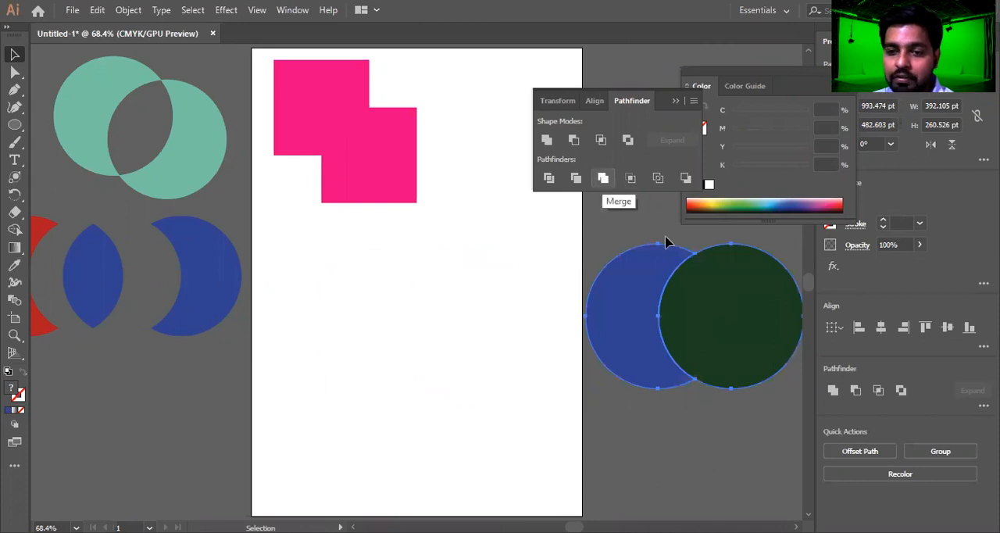
pyautogui.moveTo(703, 319); pyautogui.dragTo(440, 338)
pyautogui.moveTo(568, 286); pyautogui.dragTo(339, 390)
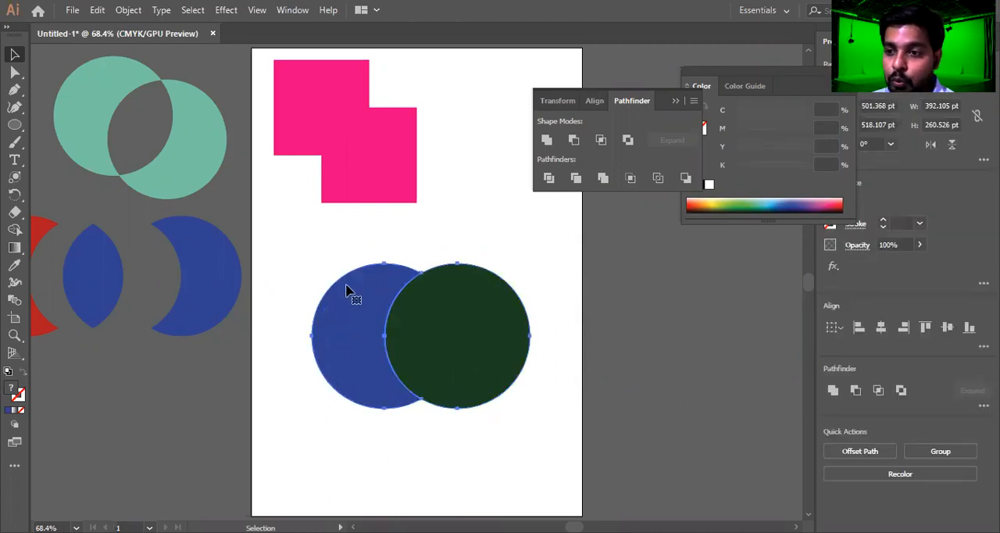
# Combine the blue and dark green pieces with Merge, shift the result slightly rightwards, and ungroup it
pyautogui.click(603, 179)
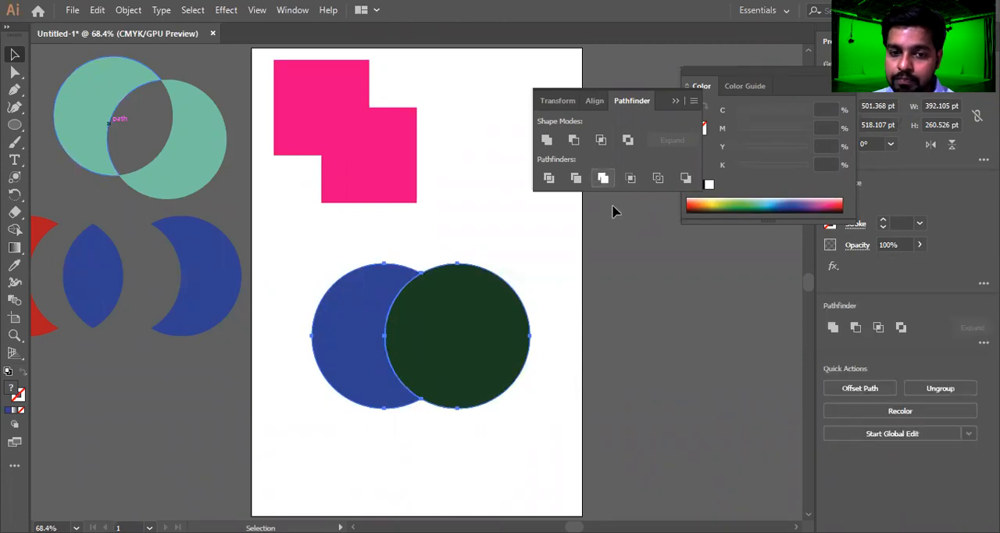
pyautogui.moveTo(487, 337); pyautogui.dragTo(454, 336)
pyautogui.rightClick(453, 336)
pyautogui.click(509, 223)
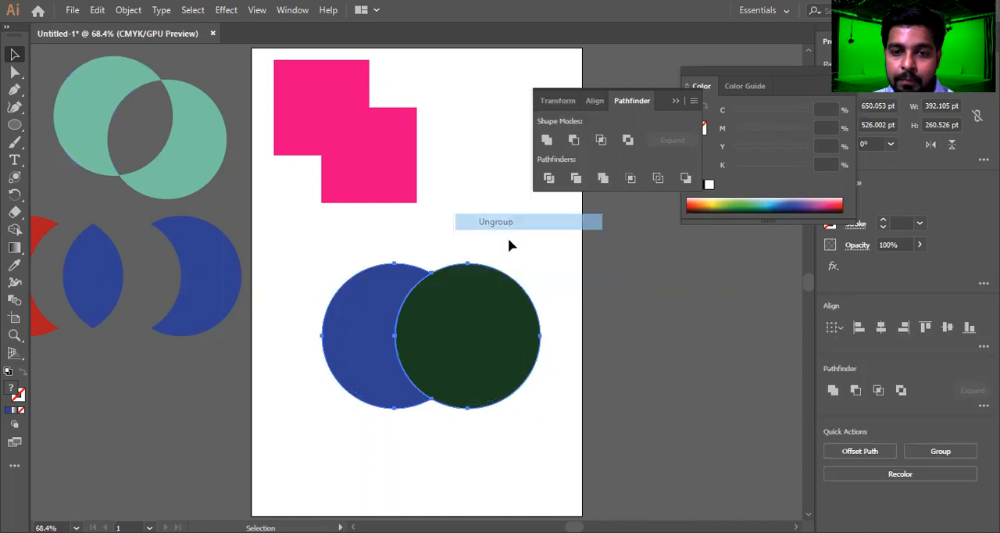
# Nudge the dark green circle slightly over the blue piece, then move both off the artboard's right side
pyautogui.moveTo(431, 372); pyautogui.dragTo(453, 367)
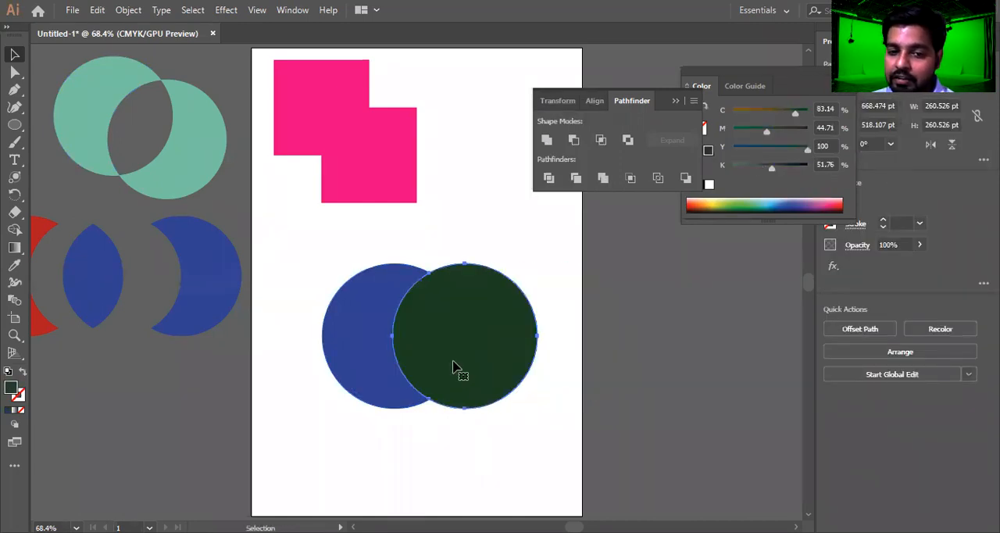
pyautogui.keyDown('shift'); pyautogui.click(391, 388); pyautogui.keyUp('shift')
pyautogui.moveTo(390, 389); pyautogui.dragTo(665, 380)
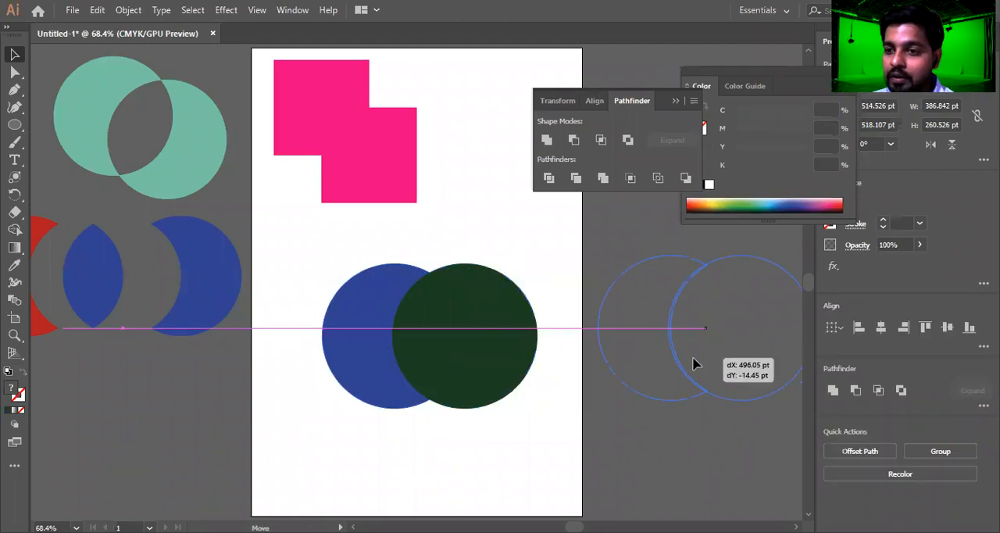
# Draw a pink ellipse about 203 by 193 pt below the pink stepped shape and an overlapping blue rectangle about 218 by 245 pt
pyautogui.click(409, 162)
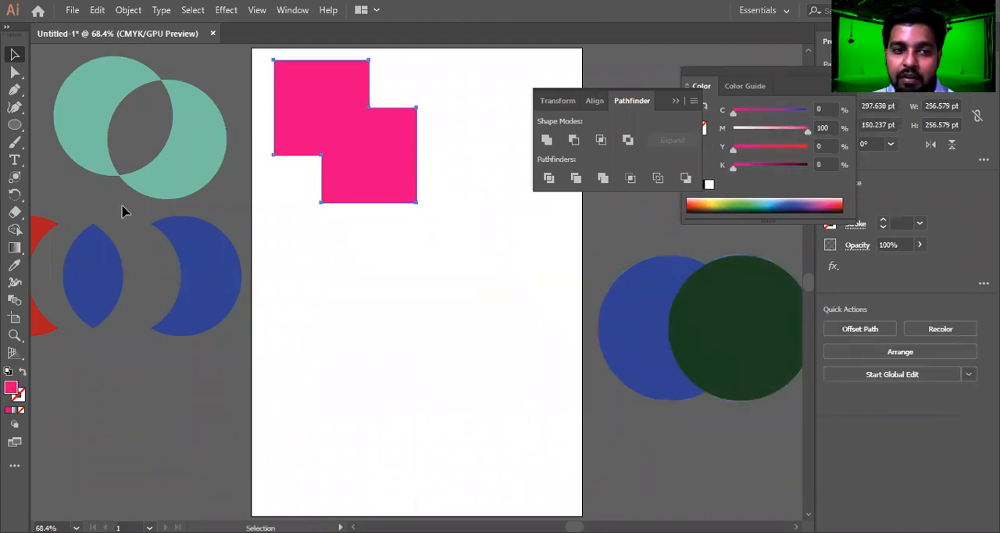
pyautogui.click(15, 125)
pyautogui.moveTo(292, 282); pyautogui.dragTo(405, 390)
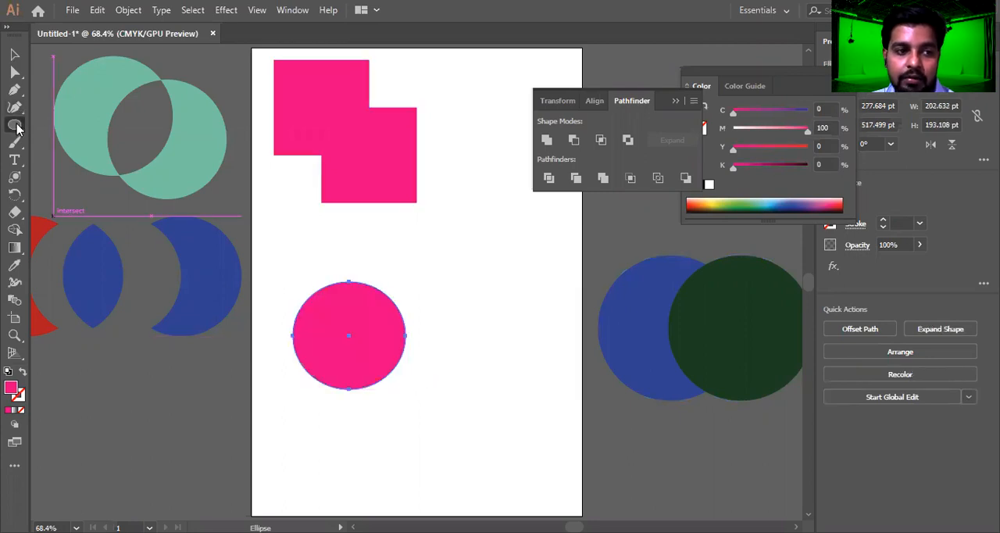
pyautogui.press('m')
pyautogui.moveTo(370, 264); pyautogui.dragTo(492, 400)
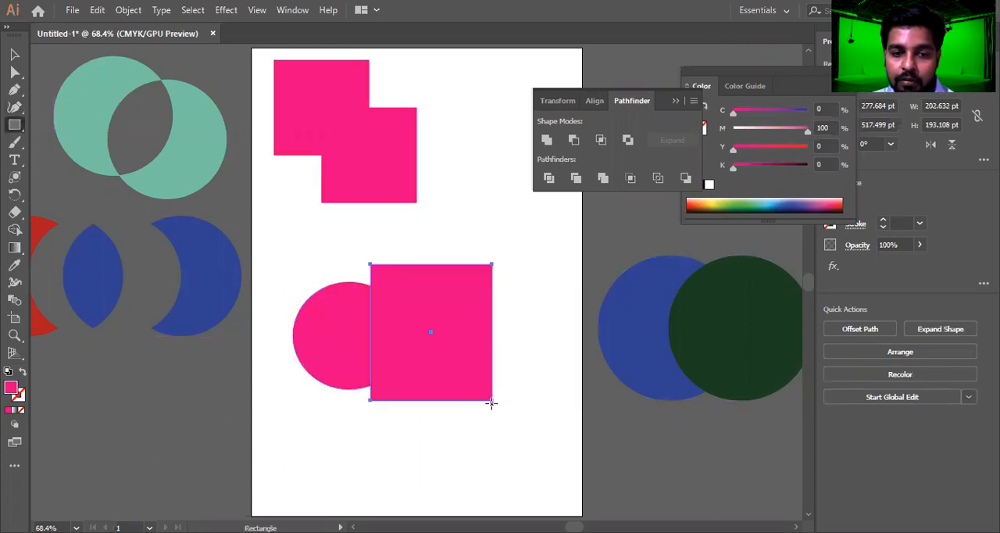
pyautogui.click(793, 202)
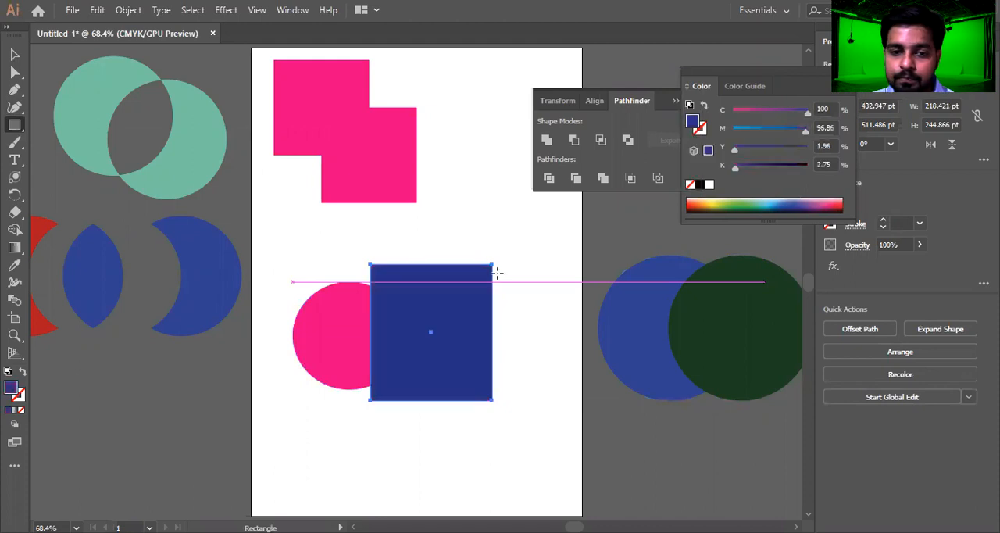
# Slide the pink ellipse further under the blue rectangle and select both shapes
pyautogui.click(15, 54)
pyautogui.moveTo(319, 325); pyautogui.dragTo(288, 324)
pyautogui.moveTo(317, 329); pyautogui.dragTo(364, 327)
pyautogui.moveTo(539, 271); pyautogui.dragTo(334, 418)
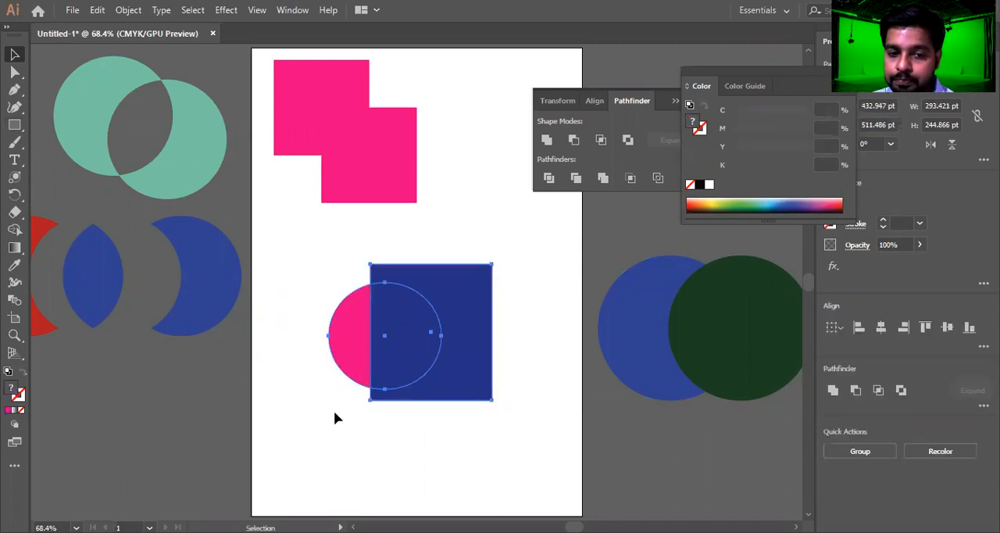
# Apply Merge to the pink ellipse and blue rectangle, and shift the result slightly up and to the left
pyautogui.click(604, 179)
pyautogui.click(497, 306)
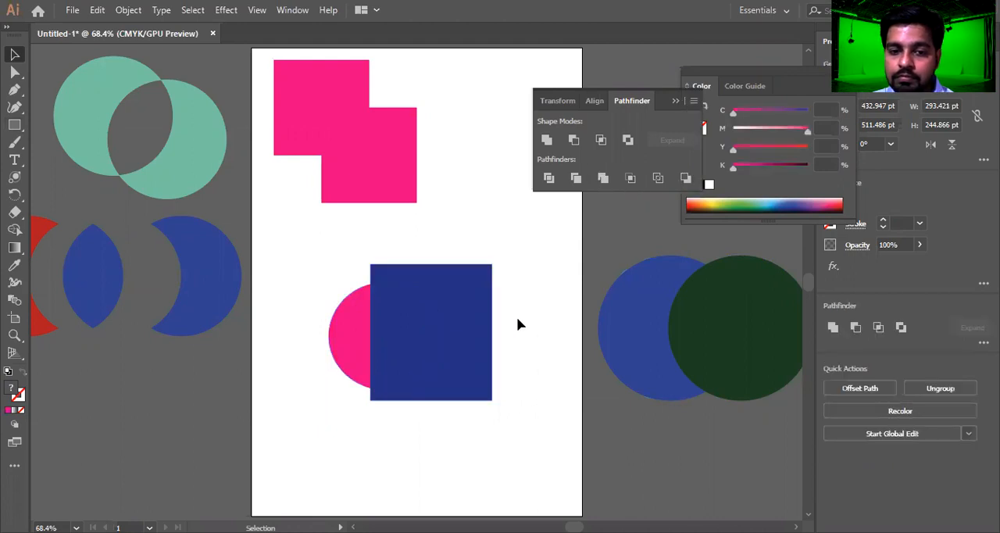
pyautogui.moveTo(392, 332); pyautogui.dragTo(409, 318)
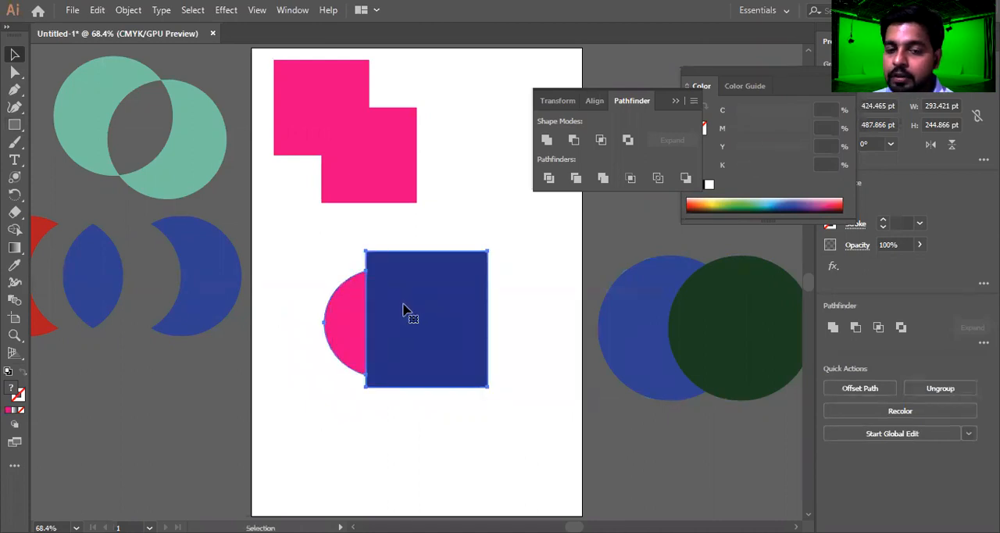
pyautogui.moveTo(442, 317); pyautogui.dragTo(429, 319)
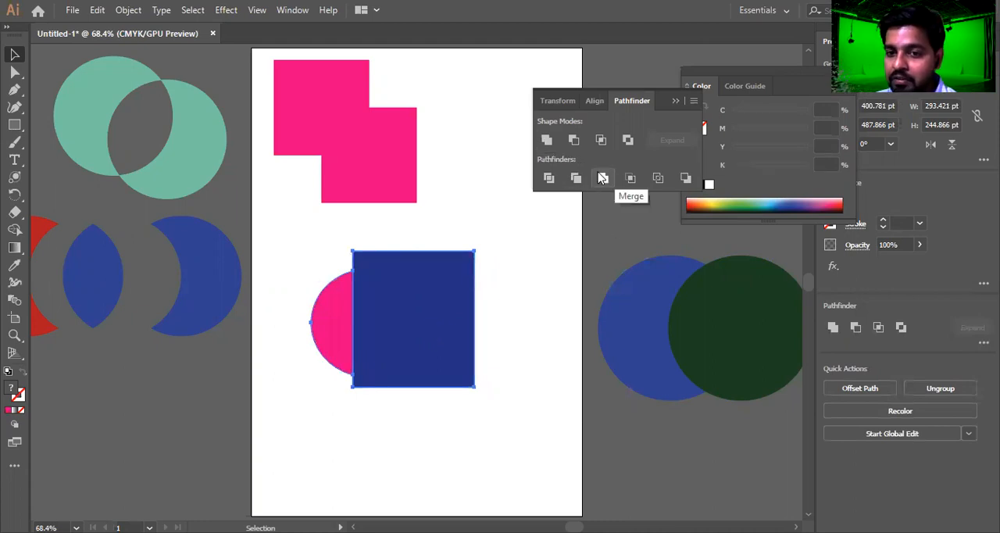
# Move the pink stepped shape about 114 pt rightwards and 14 pt down on the artboard
pyautogui.click(380, 152)
pyautogui.rightClick(377, 147)
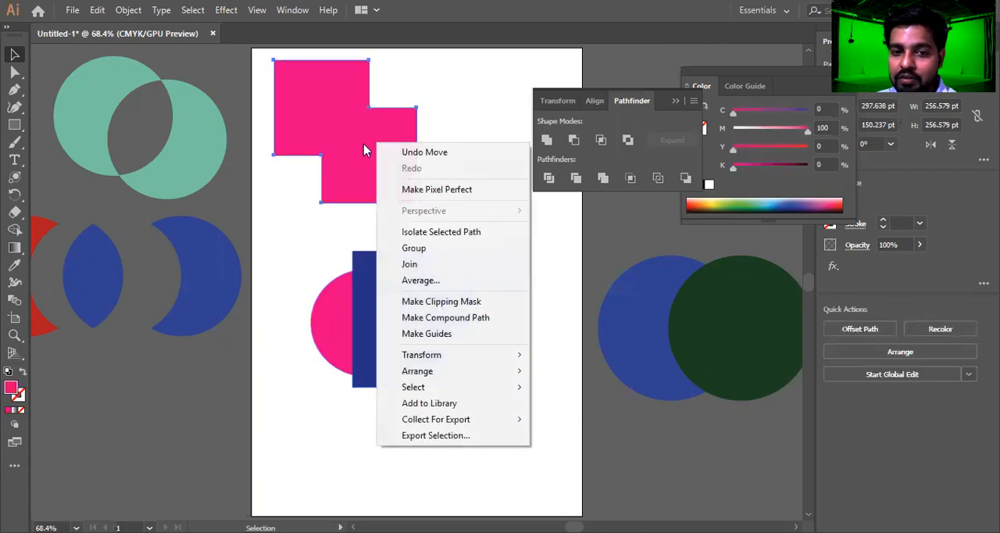
pyautogui.click(337, 117)
pyautogui.moveTo(336, 117); pyautogui.dragTo(401, 126)
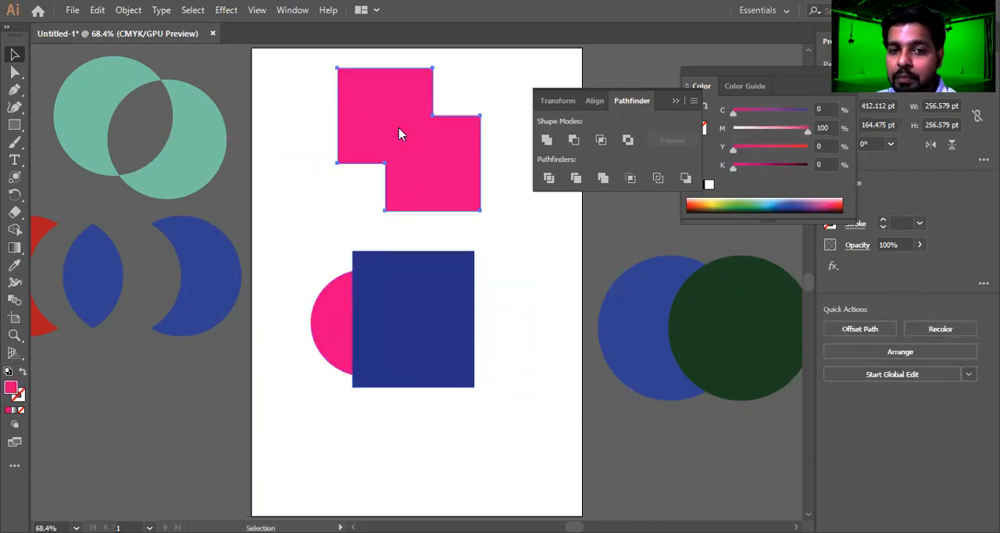
pyautogui.rightClick(399, 130)
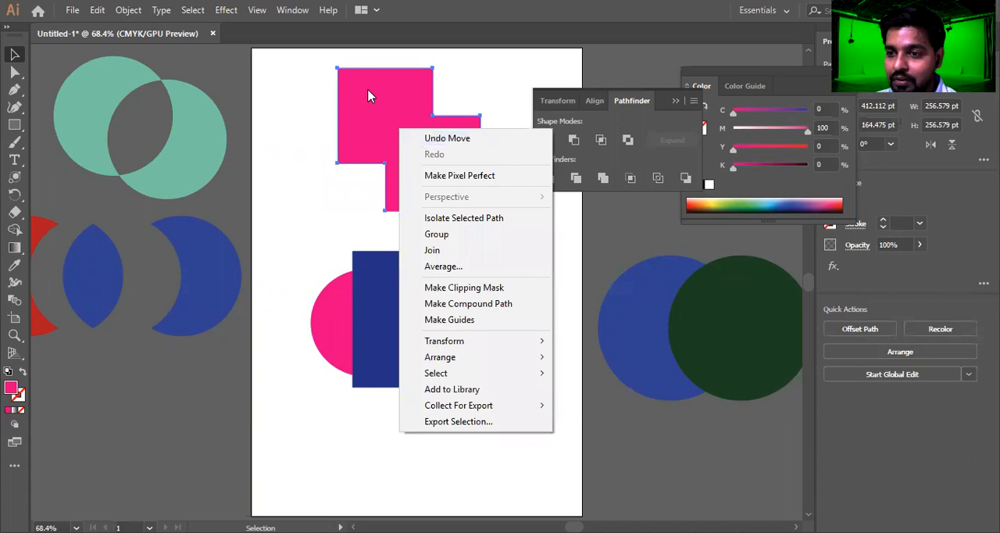
pyautogui.click(638, 157)
# Ungroup the merged pink and blue shape and move both pieces off the artboard's left side
pyautogui.click(430, 314)
pyautogui.rightClick(430, 314)
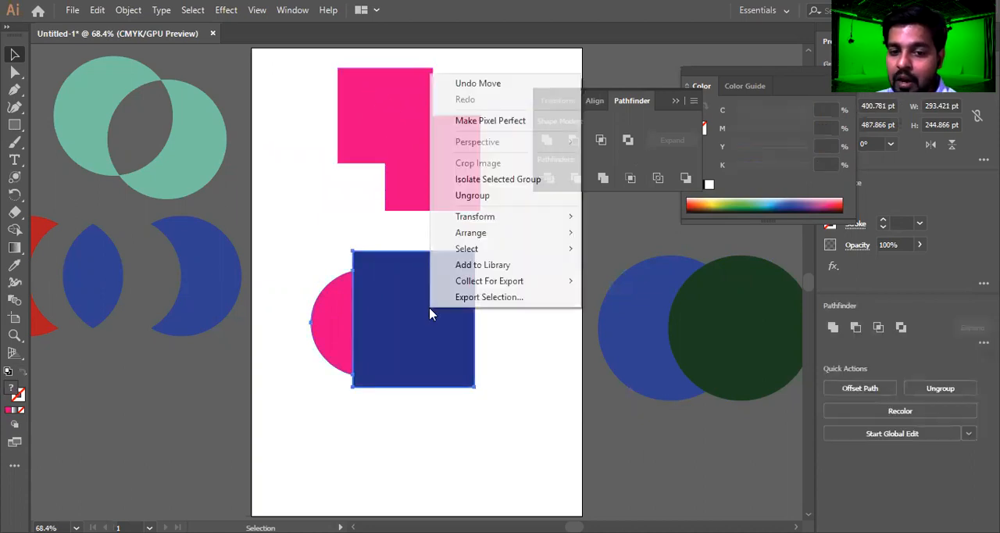
pyautogui.click(496, 196)
pyautogui.moveTo(470, 319); pyautogui.dragTo(121, 432)
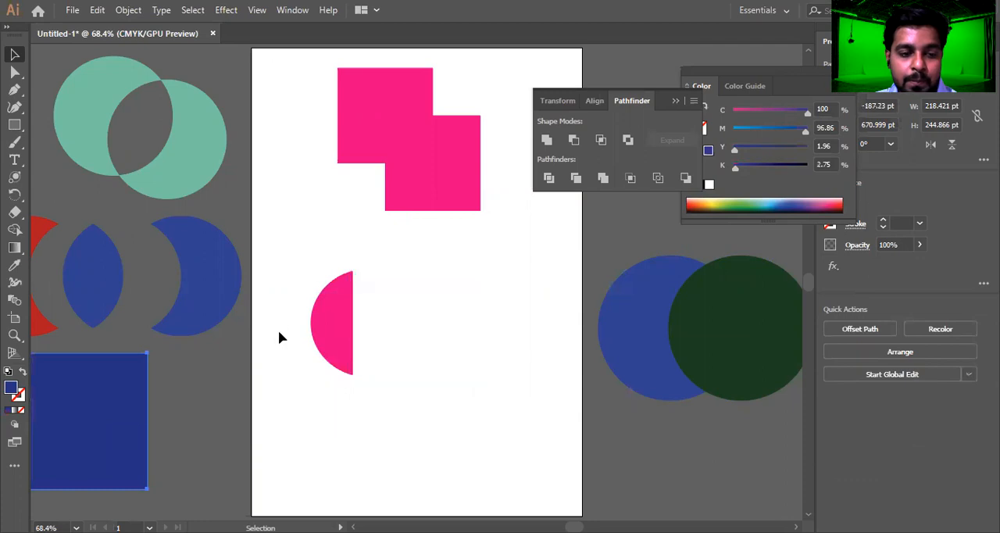
pyautogui.moveTo(308, 346); pyautogui.dragTo(31, 416)
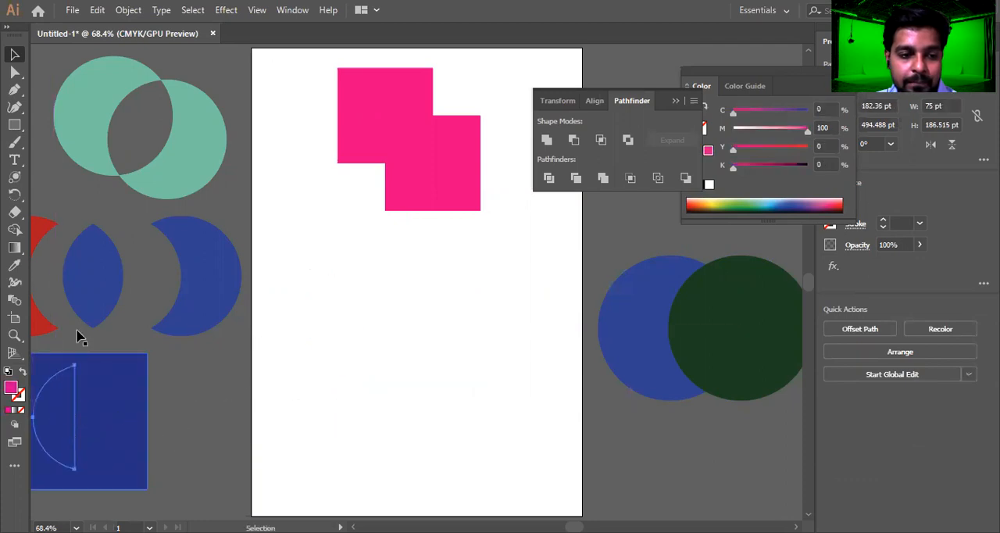
# Draw a pink ellipse about 232 by 220 pt below the pink stepped shape
pyautogui.click(15, 128)
pyautogui.rightClick(16, 130)
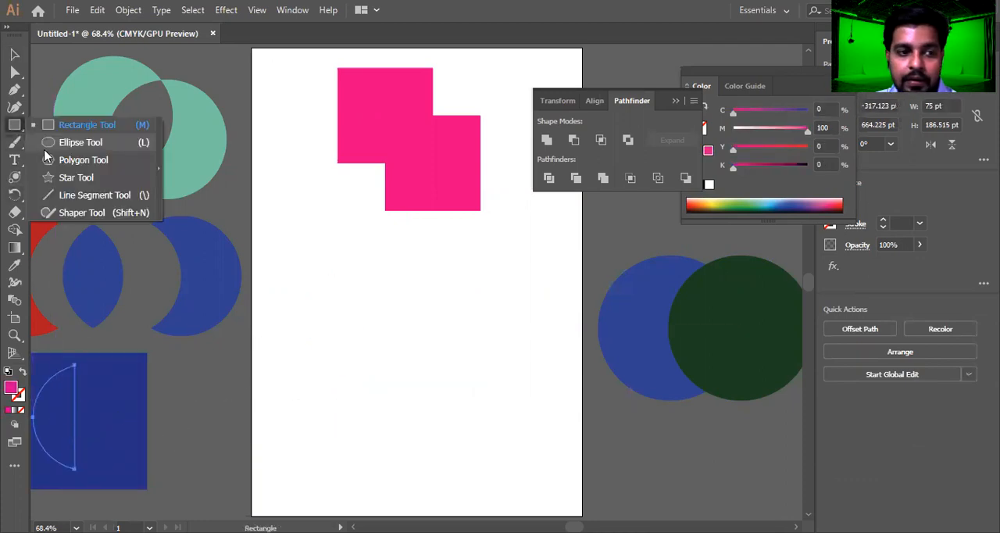
pyautogui.press('l')
pyautogui.moveTo(328, 239); pyautogui.dragTo(458, 361)
pyautogui.press('v')
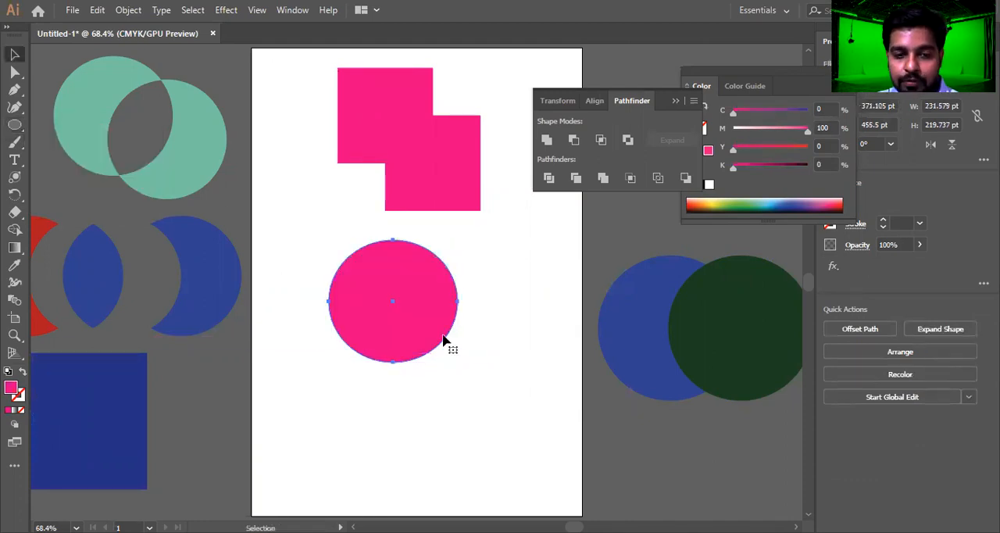
# Duplicate the pink ellipse towards the lower right so the two overlap, and fill the copy with green
pyautogui.moveTo(424, 304); pyautogui.dragTo(528, 310)
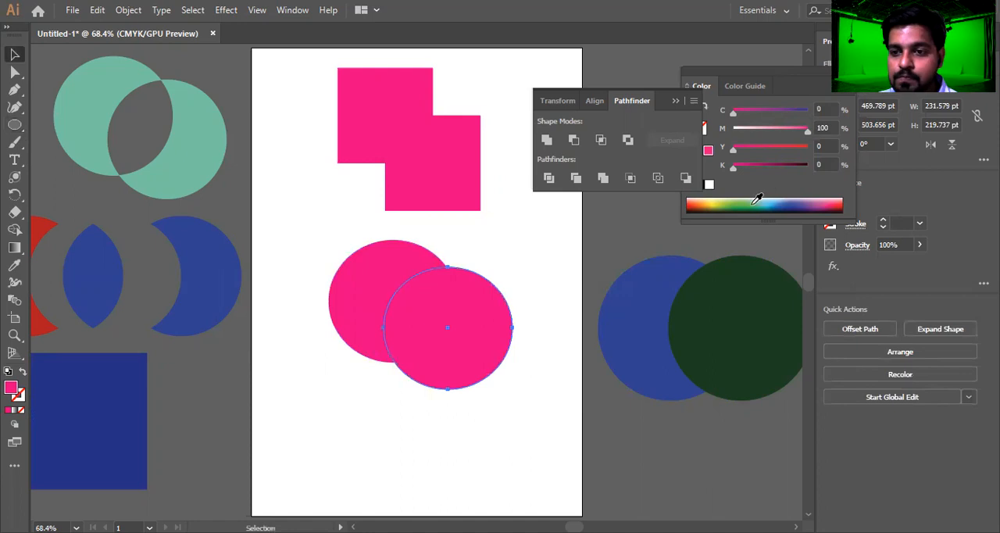
pyautogui.click(745, 198)
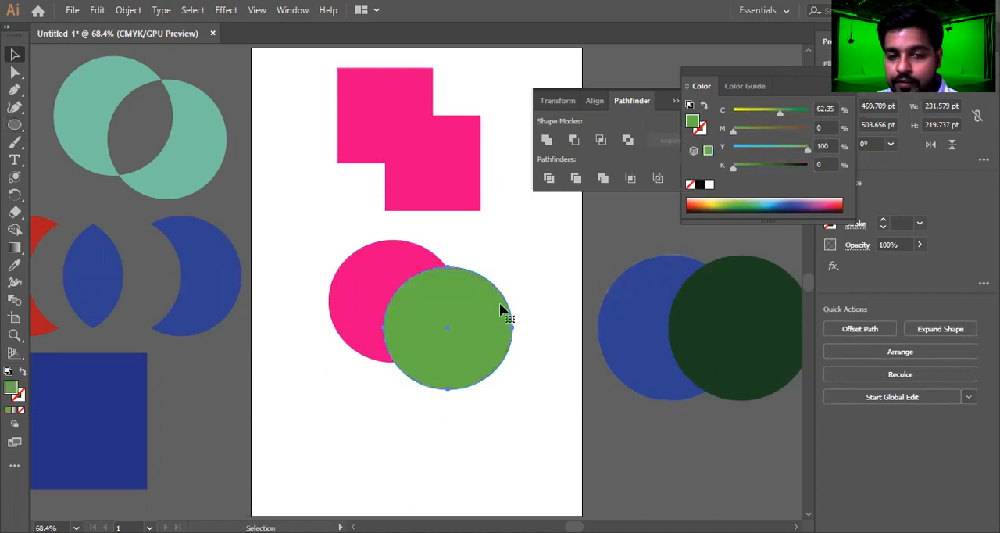
# Try applying Minus Back to the overlapping pink and green ellipses, and undo it
pyautogui.keyDown('shift'); pyautogui.click(343, 348); pyautogui.keyUp('shift')
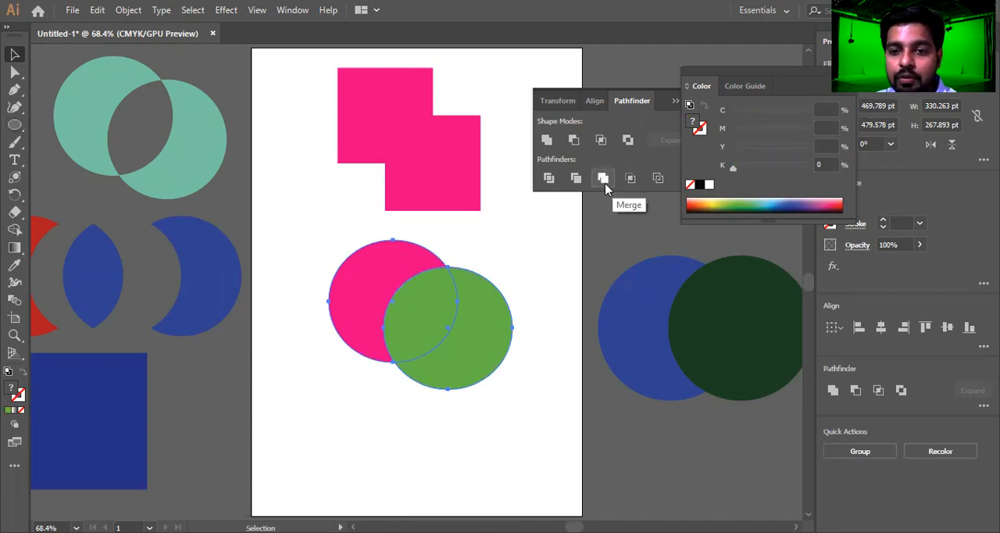
pyautogui.moveTo(766, 76); pyautogui.dragTo(853, 75)
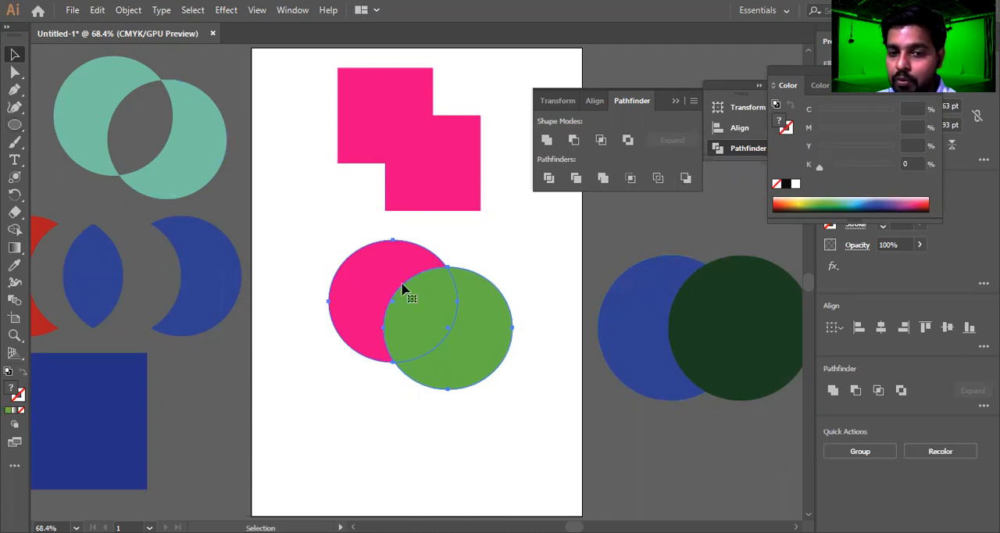
pyautogui.click(685, 178)
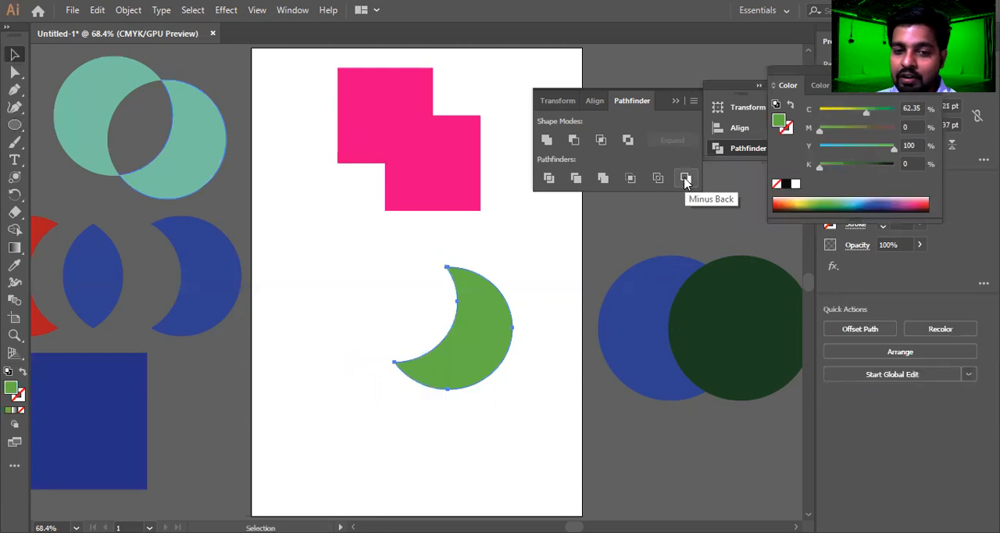
pyautogui.hotkey('ctrl', 'z')
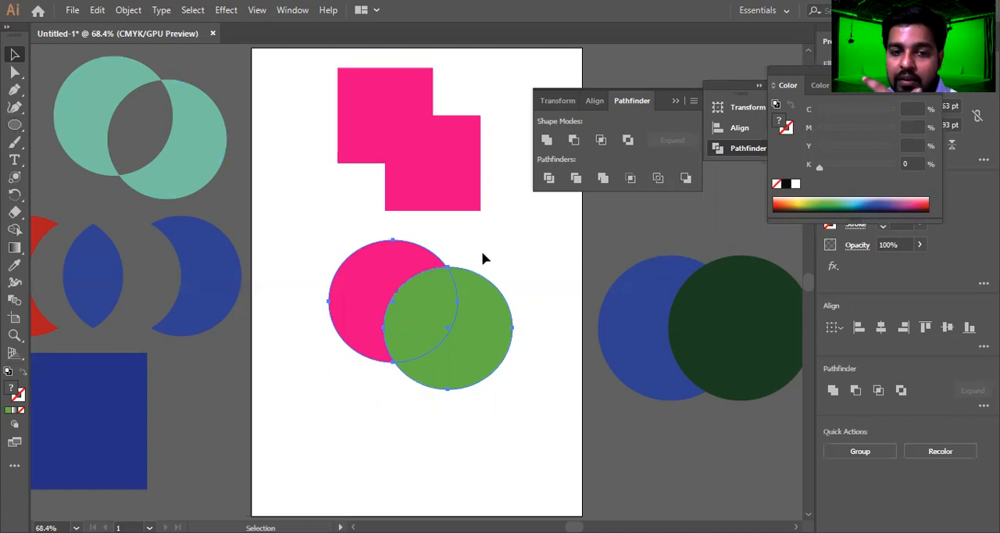
# Select the green and pink ellipses one at a time to examine their stacking, and select both
pyautogui.click(481, 328)
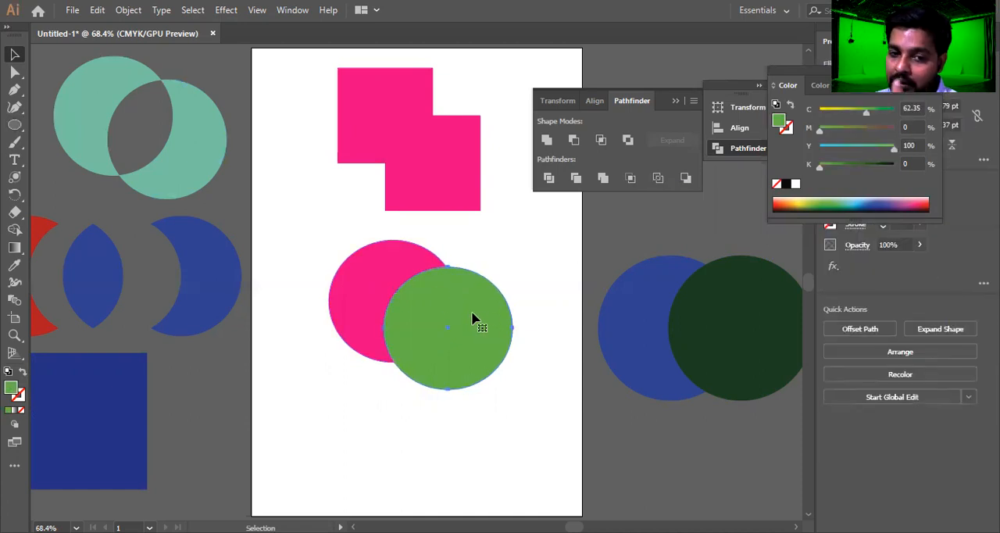
pyautogui.click(373, 283)
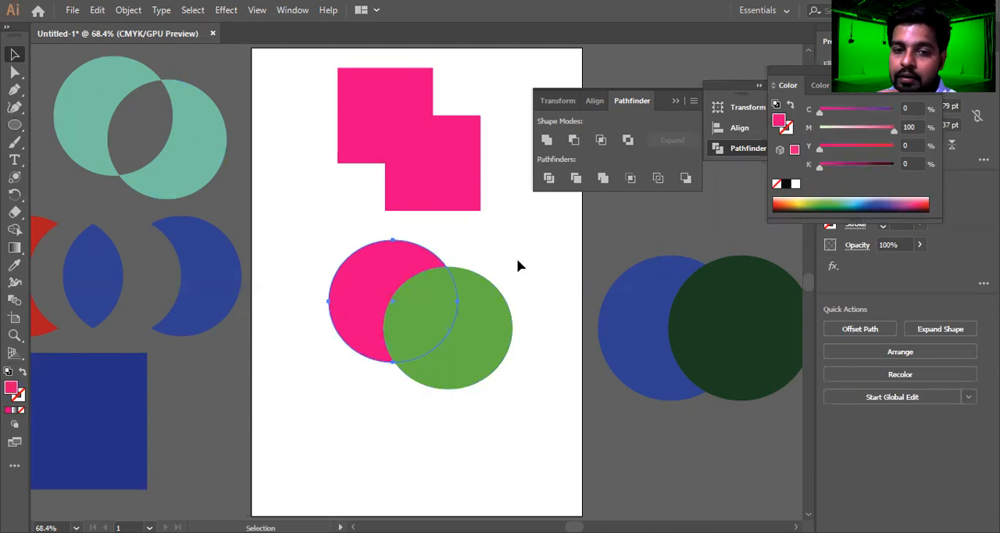
pyautogui.moveTo(378, 367); pyautogui.dragTo(373, 368)
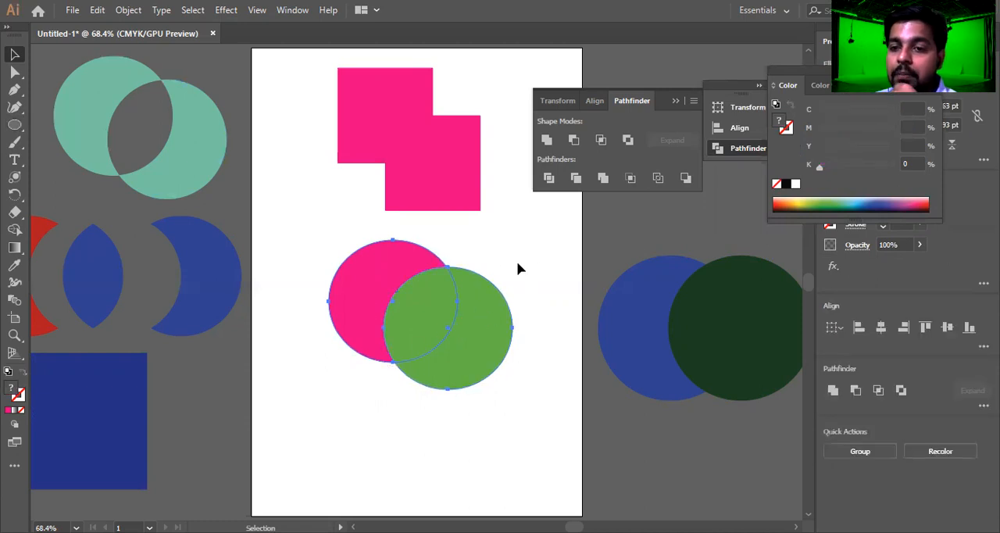
# Apply Outline to the pink and green ellipses, deselect them, and inspect the resulting coloured edges
pyautogui.click(660, 181)
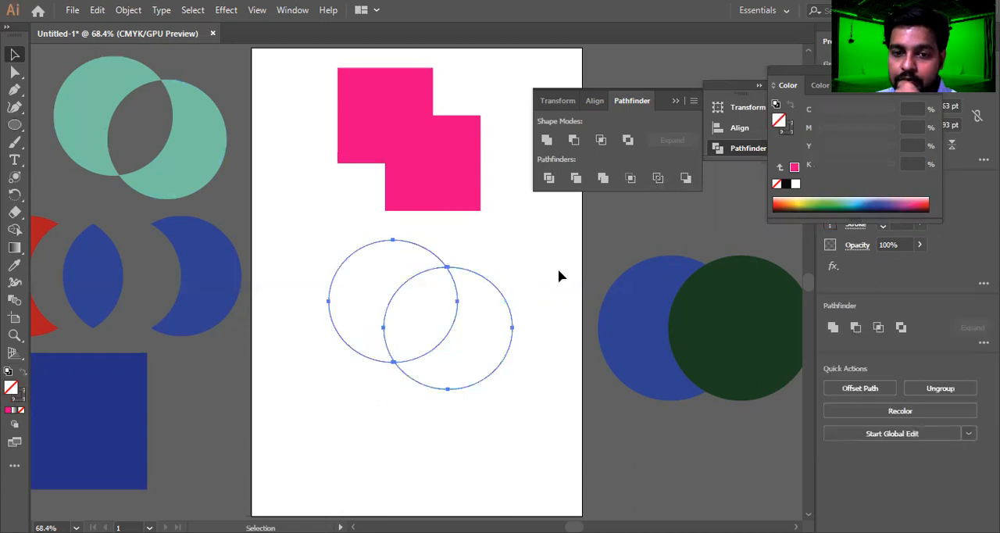
pyautogui.click(516, 290)
pyautogui.scroll(3, 469, 289)
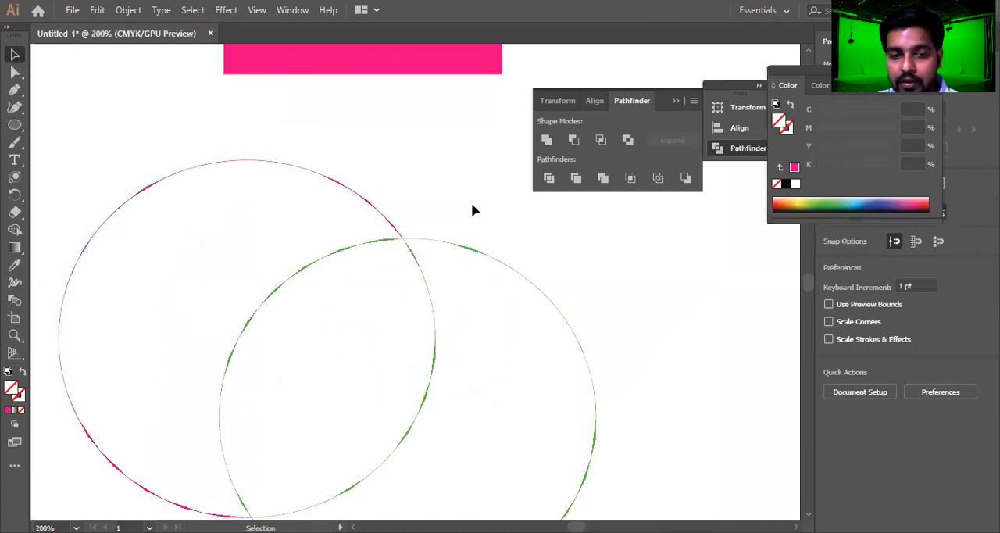
pyautogui.hotkey('ctrl', '0')
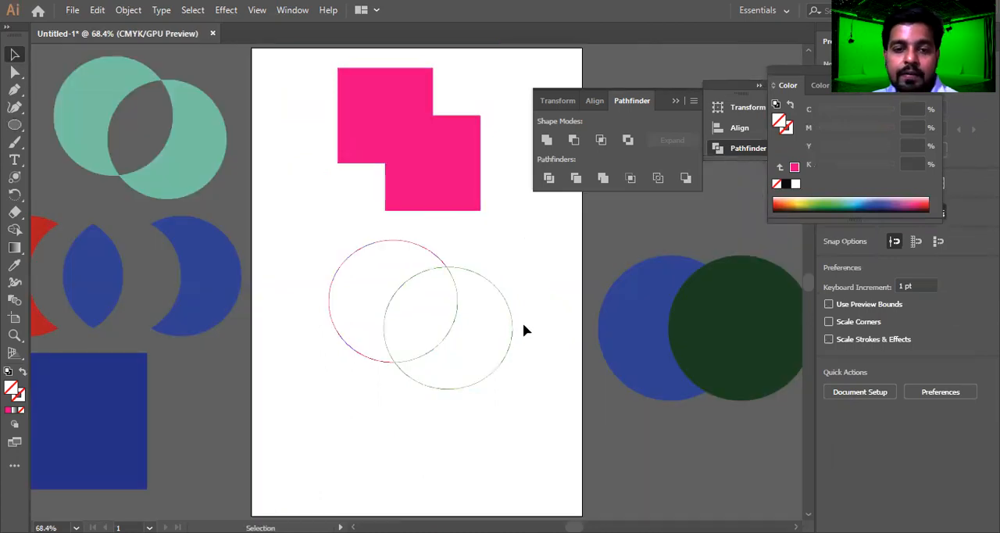
# Undo the Outline operation, try applying Crop to the pink and green ellipses twice, and undo each attempt
pyautogui.hotkey('ctrl', 'z')
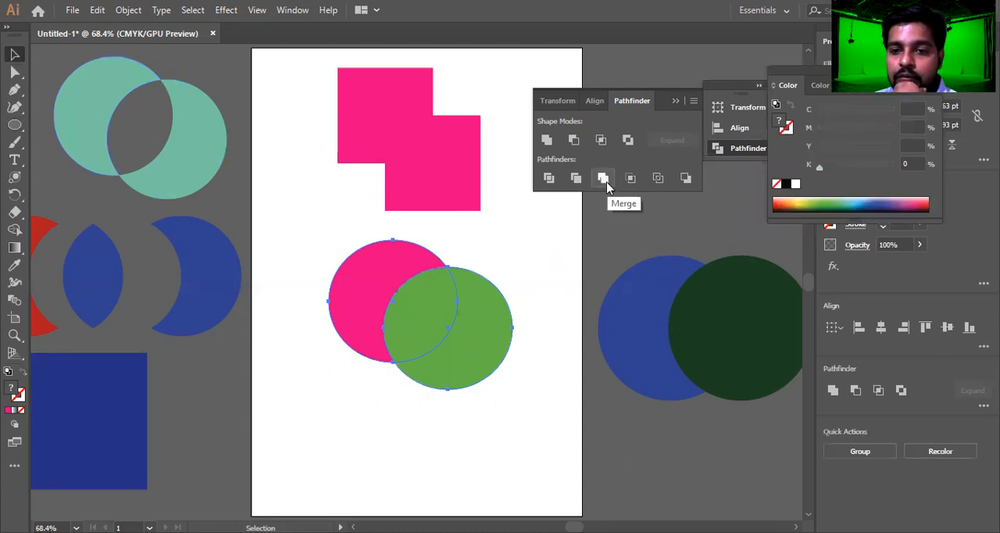
pyautogui.click(631, 179)
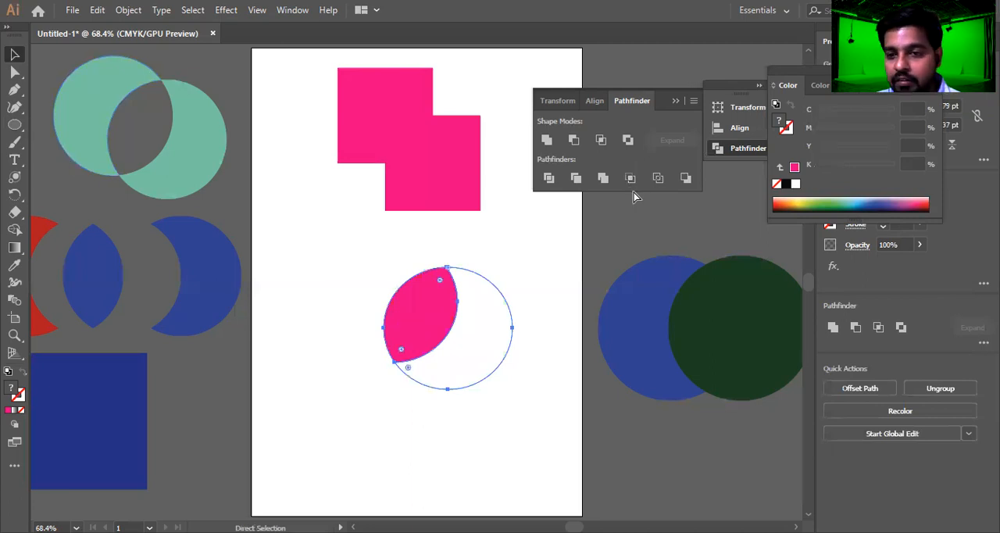
pyautogui.hotkey('ctrl', 'z')
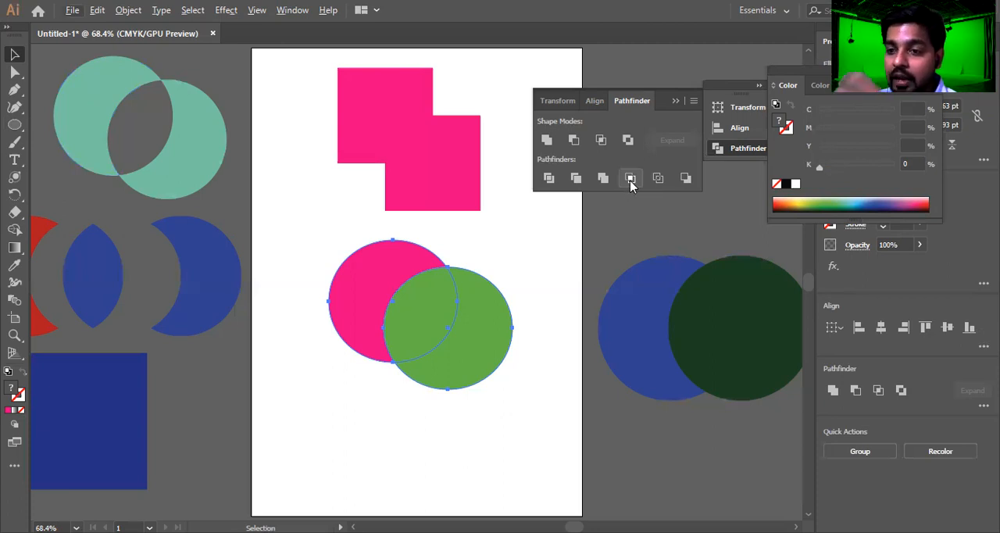
pyautogui.click(632, 181)
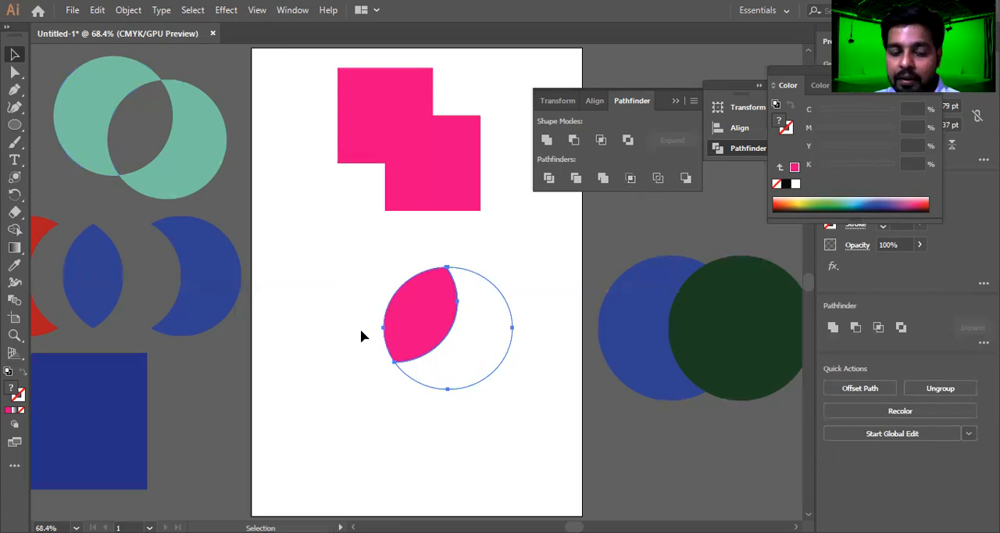
pyautogui.hotkey('ctrl', 'z')
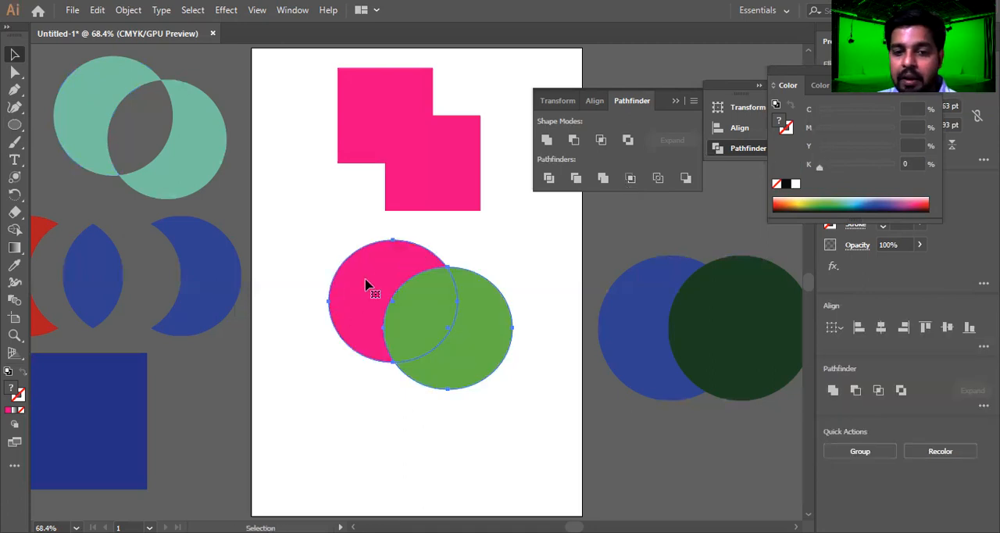
# Fill the pink ellipse with red-orange, select it together with the green one, apply Crop to both, and deselect the result
pyautogui.keyDown('shift'); pyautogui.click(449, 277); pyautogui.keyUp('shift')
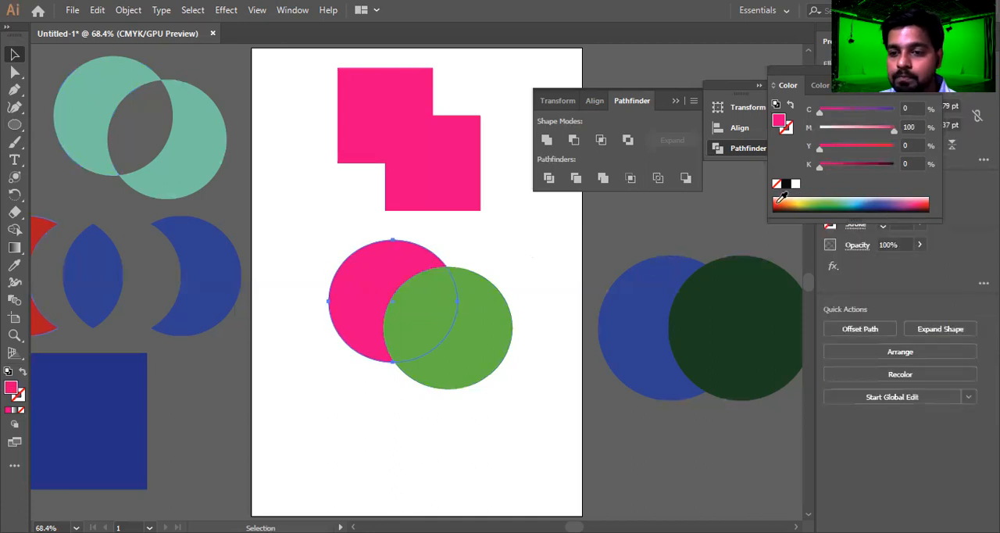
pyautogui.click(777, 200)
pyautogui.click(405, 340)
pyautogui.keyDown('shift'); pyautogui.click(397, 290); pyautogui.keyUp('shift')
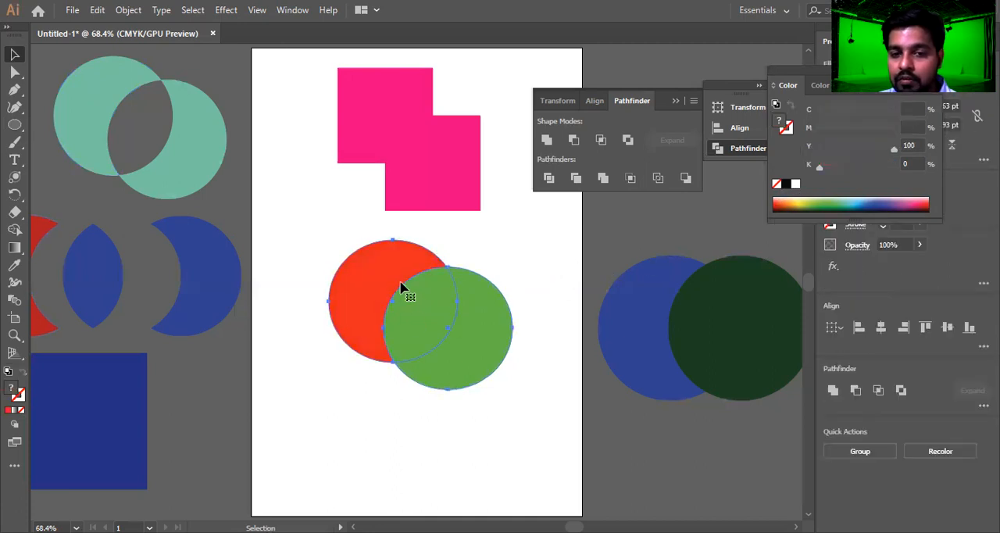
pyautogui.click(630, 178)
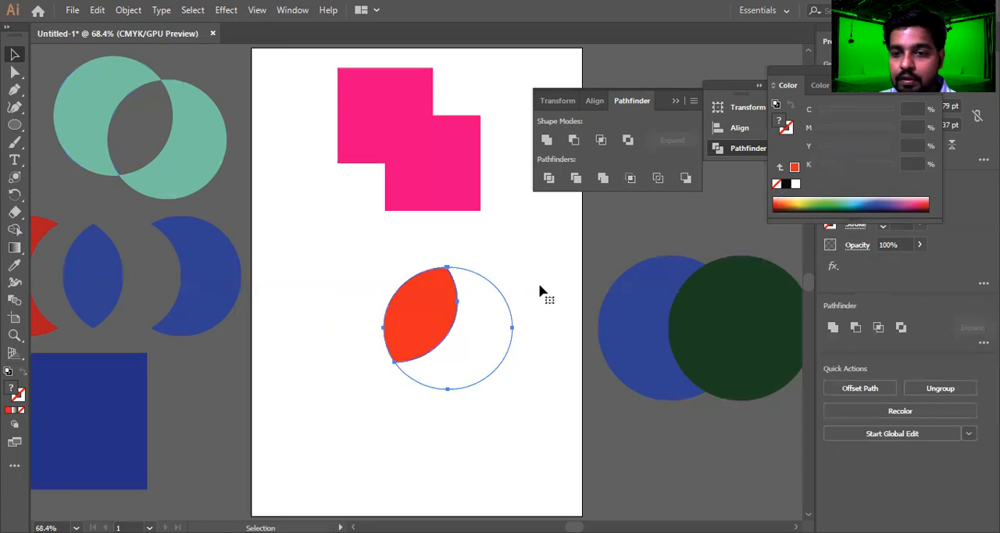
pyautogui.click(550, 264)
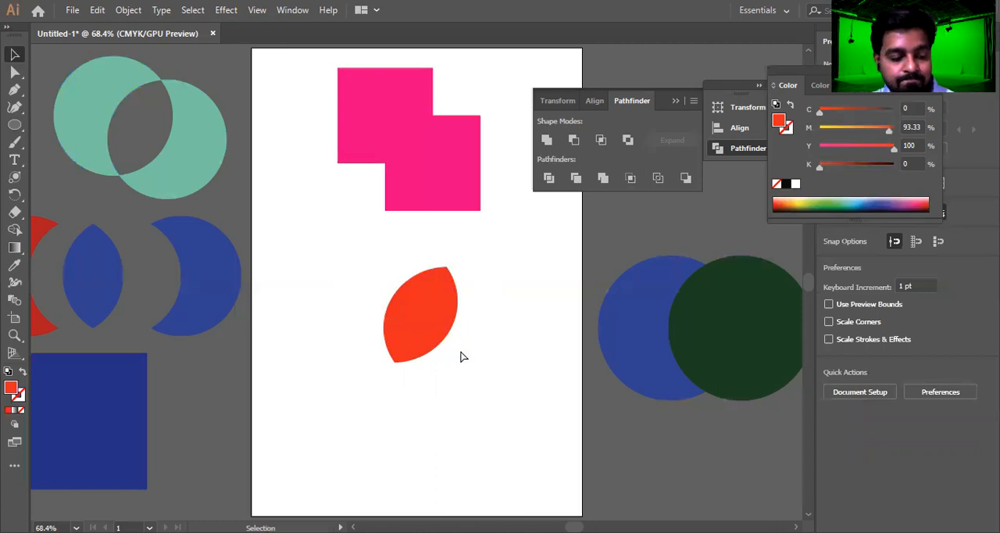
# Delete all artwork in the document and look through the available Illustrator effects
pyautogui.hotkey('ctrl', 'a')
pyautogui.press('Delete')
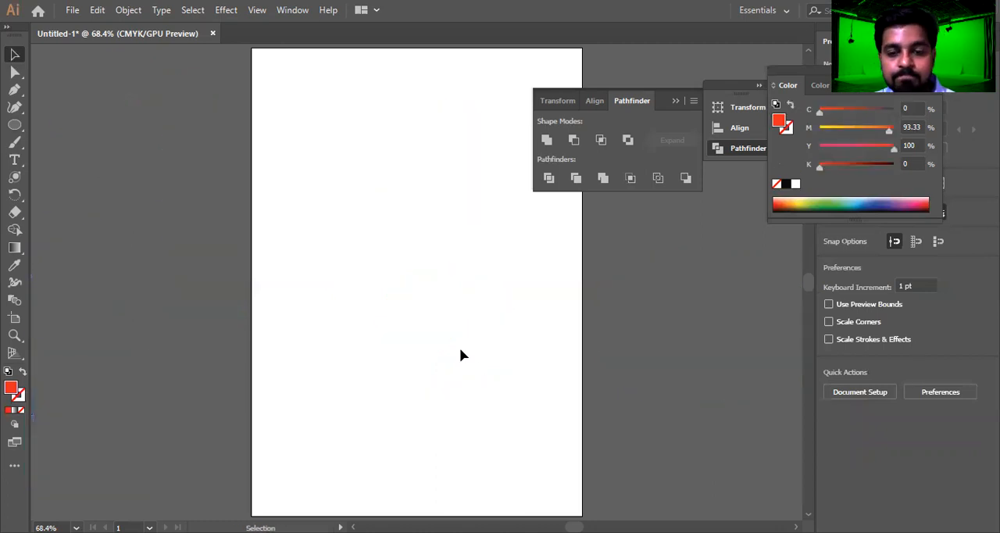
pyautogui.click(224, 13)
pyautogui.moveTo(323, 149)
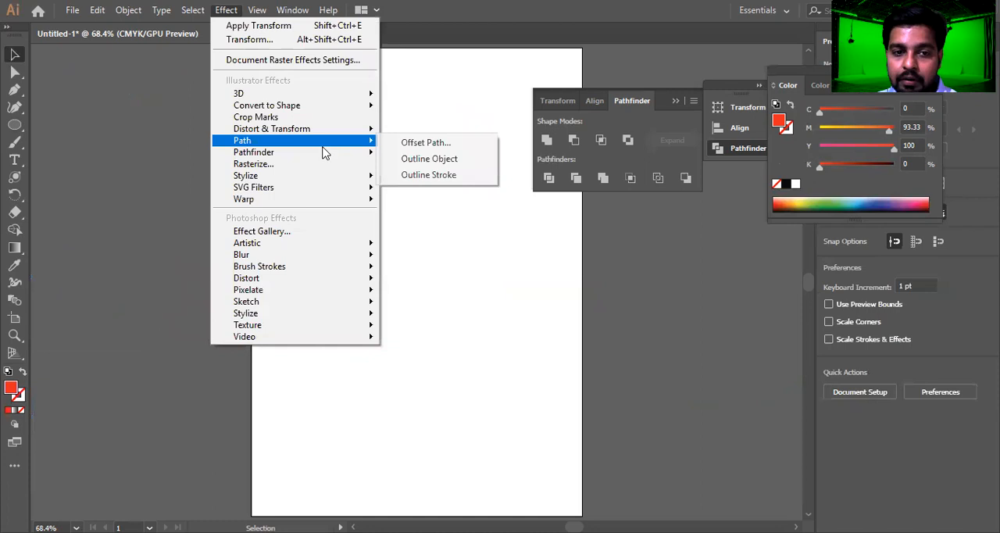
pyautogui.click(504, 224)
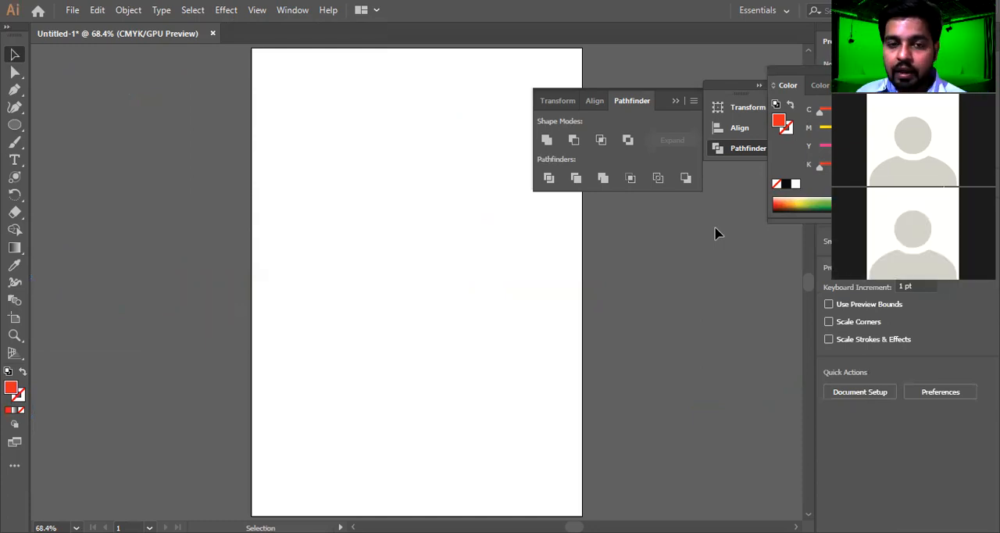
# Collapse the Pathfinder panel and close its floating Transform, Align and Pathfinder group
pyautogui.click(676, 102)
pyautogui.moveTo(745, 91); pyautogui.dragTo(684, 54)
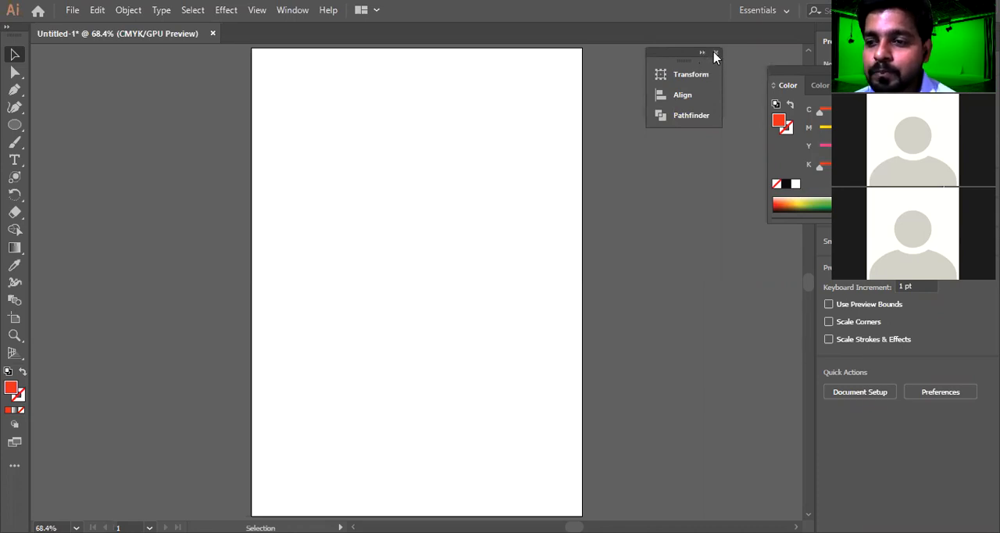
pyautogui.click(715, 53)
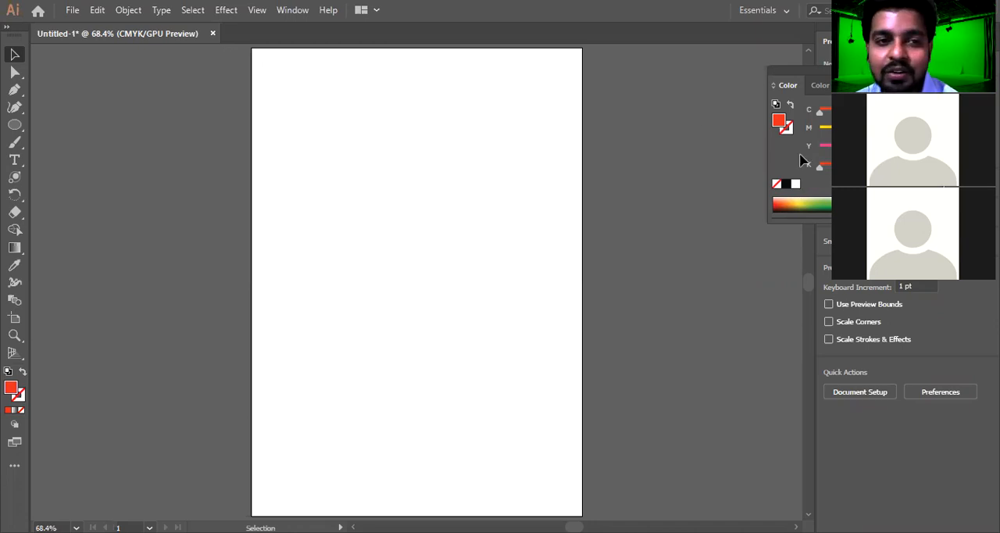
# Draw a large red-orange rectangle on the upper part of the artboard and shift it slightly left
pyautogui.click(225, 11)
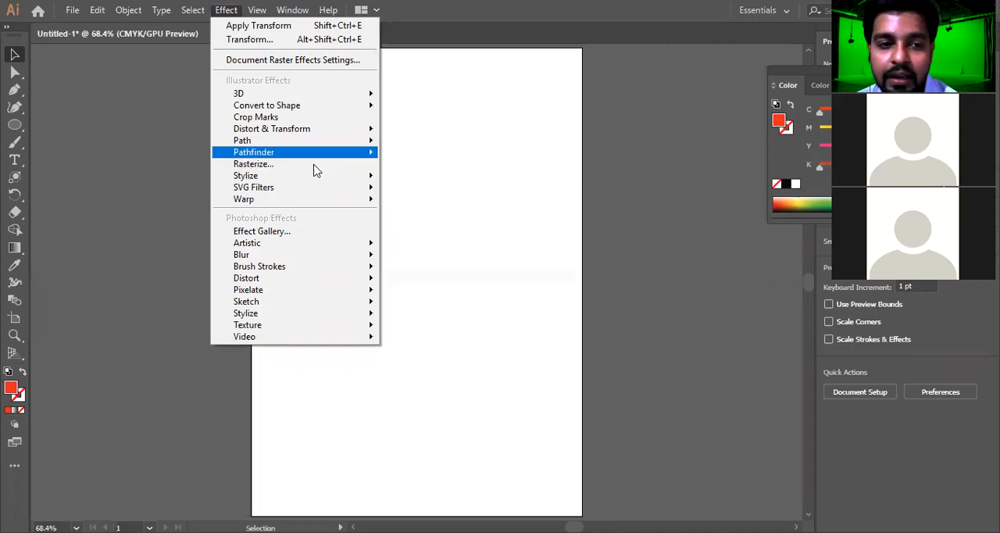
pyautogui.click(20, 126)
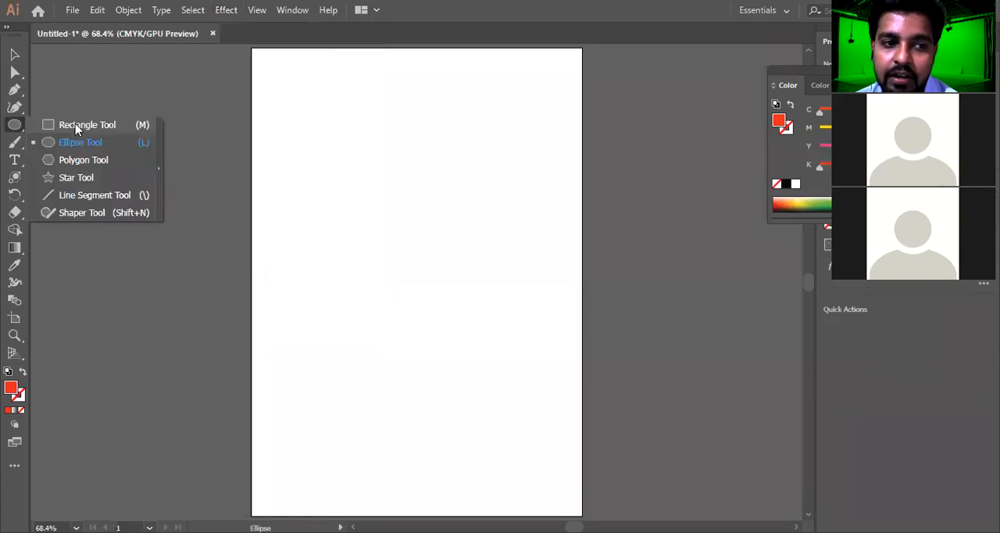
pyautogui.click(75, 125)
pyautogui.moveTo(326, 92); pyautogui.dragTo(526, 313)
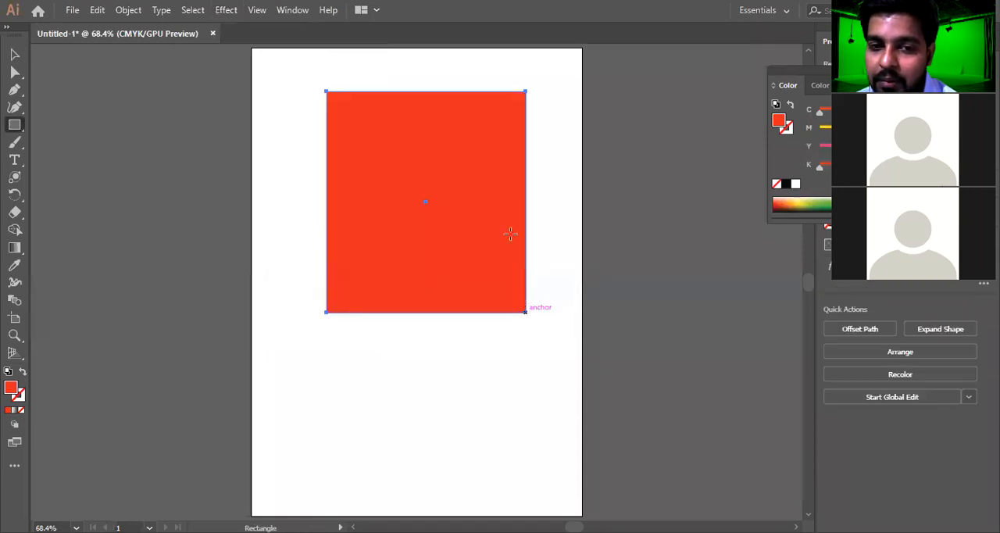
pyautogui.click(14, 54)
pyautogui.moveTo(442, 164); pyautogui.dragTo(424, 166)
# Reselect the red-orange rectangle and examine its vector fill at very high magnification
pyautogui.click(589, 168)
pyautogui.moveTo(540, 153); pyautogui.dragTo(402, 227)
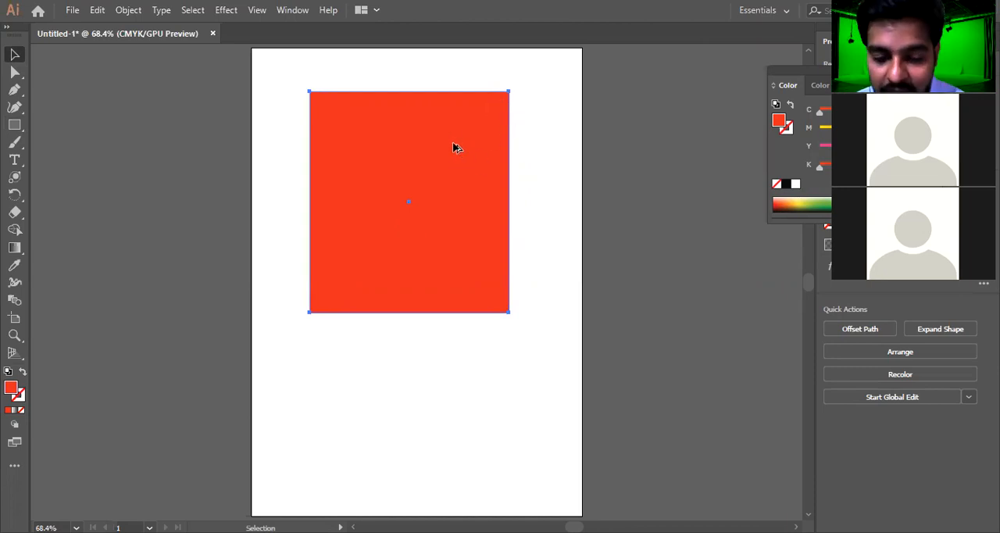
pyautogui.scroll(10, 455, 149)
pyautogui.scroll(5, 461, 134)
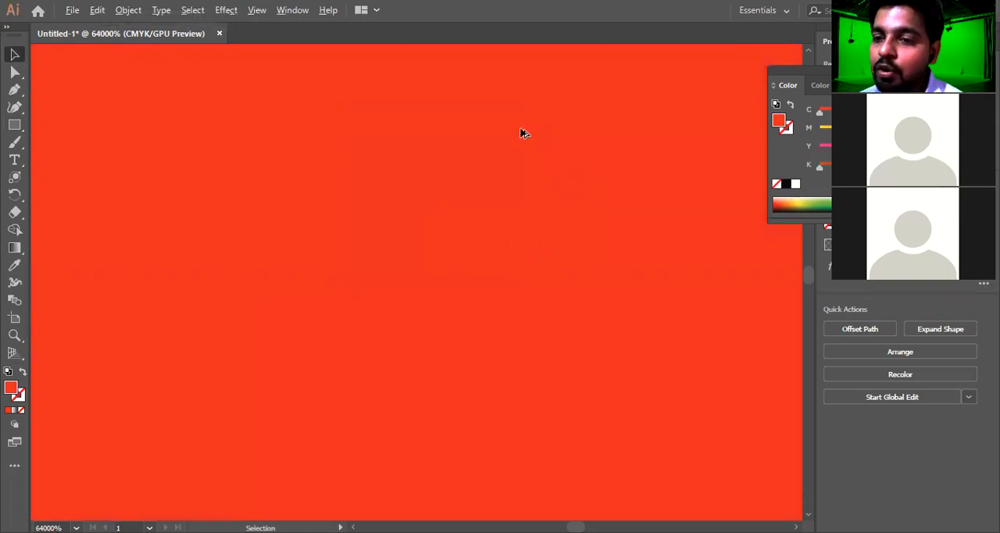
pyautogui.scroll(-20, 524, 152)
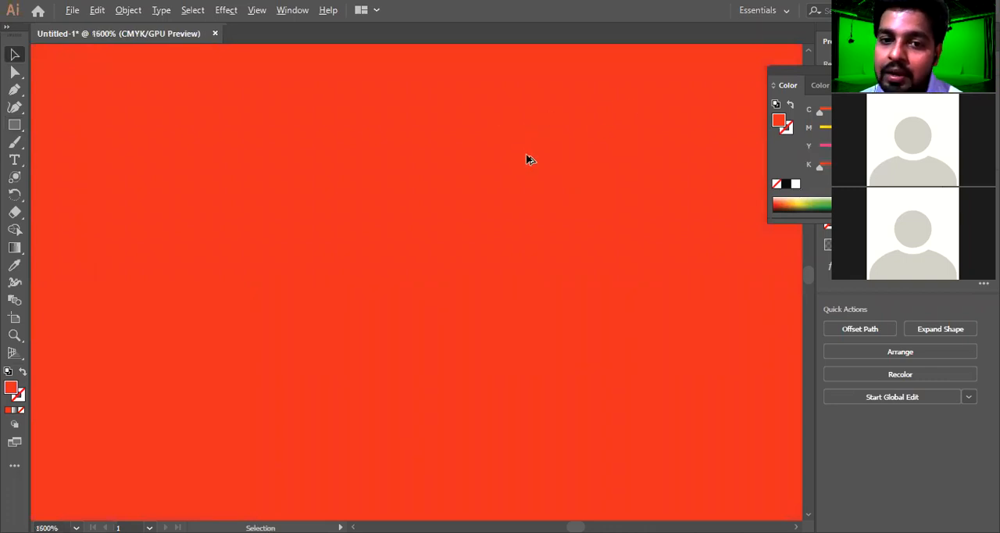
pyautogui.scroll(5, 508, 203)
pyautogui.moveTo(545, 161); pyautogui.dragTo(571, 237)
pyautogui.scroll(3, 616, 162)
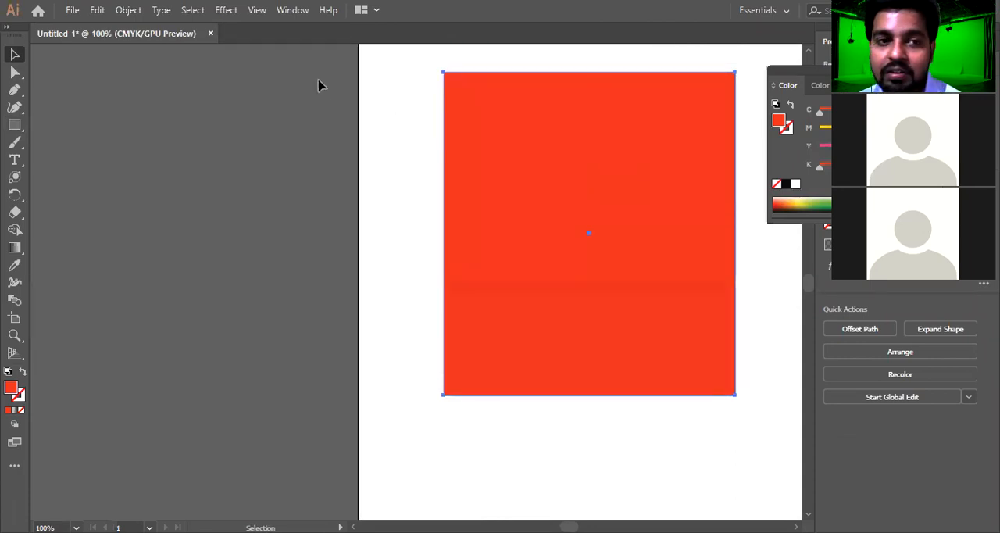
# Apply the Rasterize effect to the rectangle with the CMYK color model, Screen (72 ppi) resolution and a transparent background
pyautogui.click(225, 11)
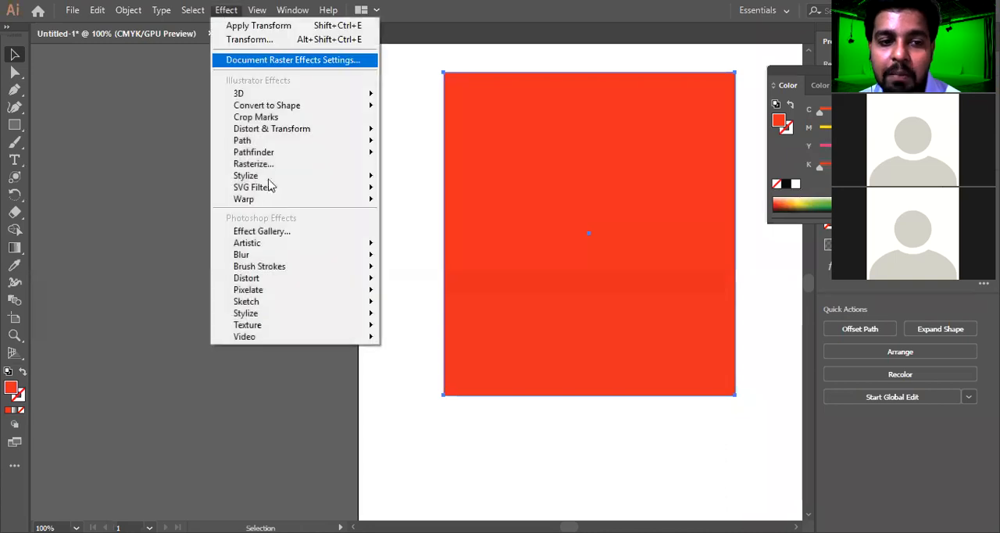
pyautogui.click(306, 163)
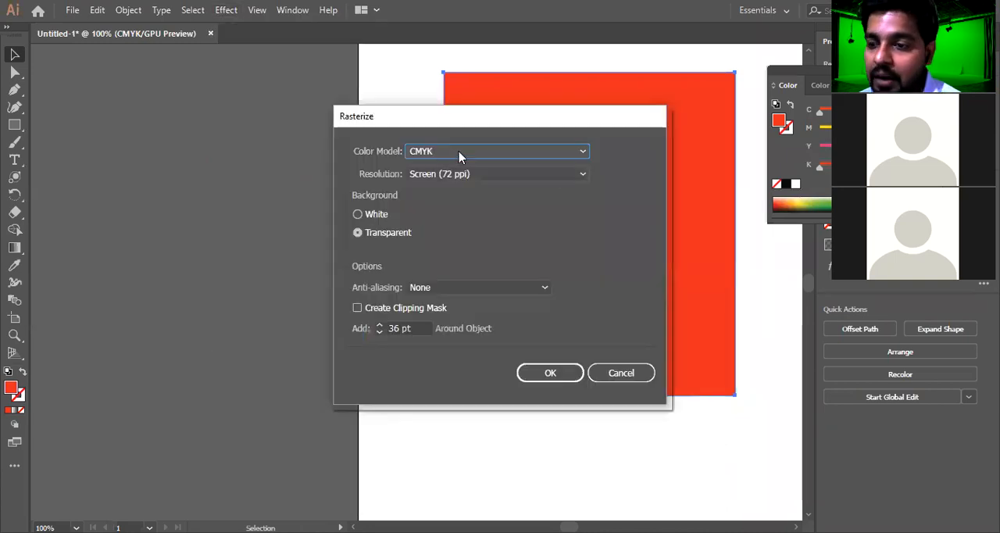
pyautogui.click(459, 153)
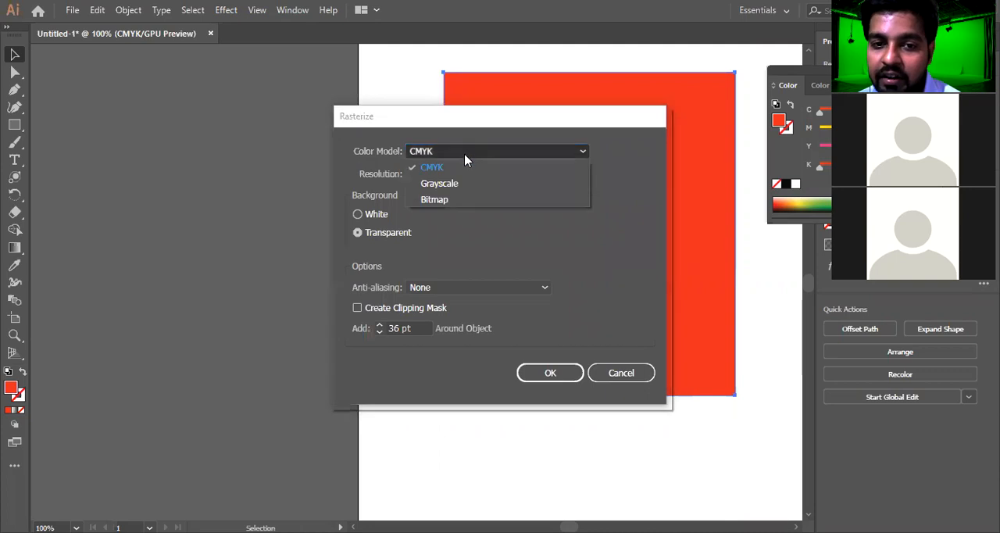
pyautogui.click(459, 168)
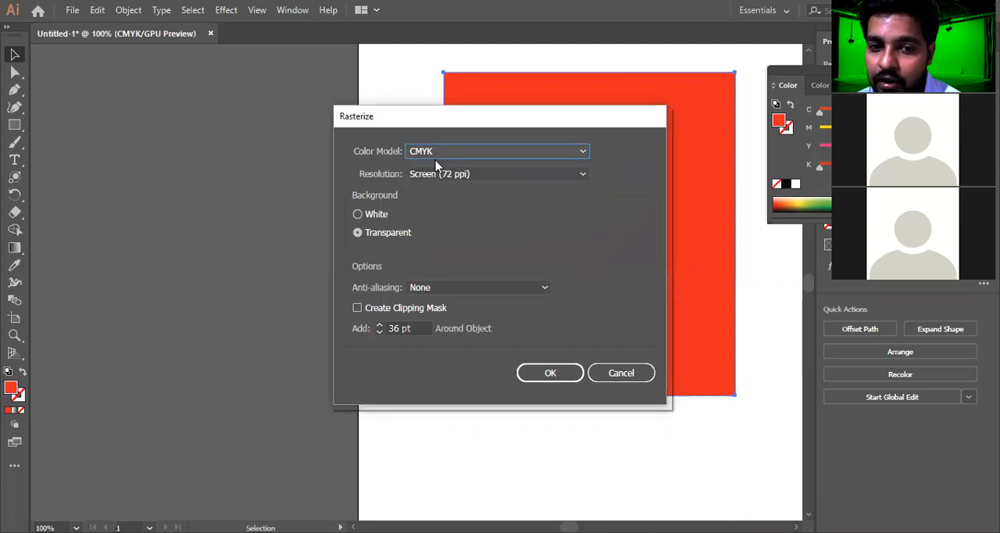
pyautogui.click(476, 175)
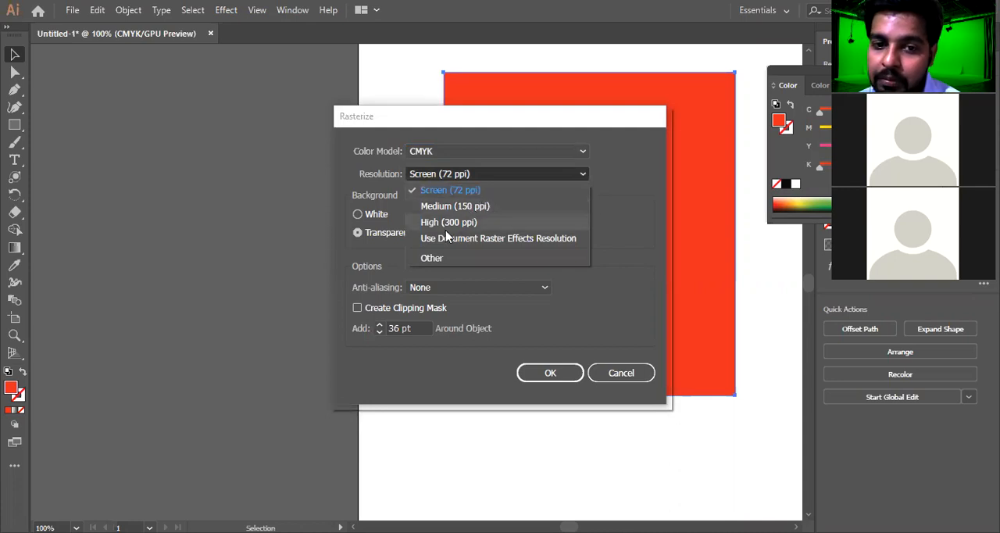
pyautogui.click(490, 174)
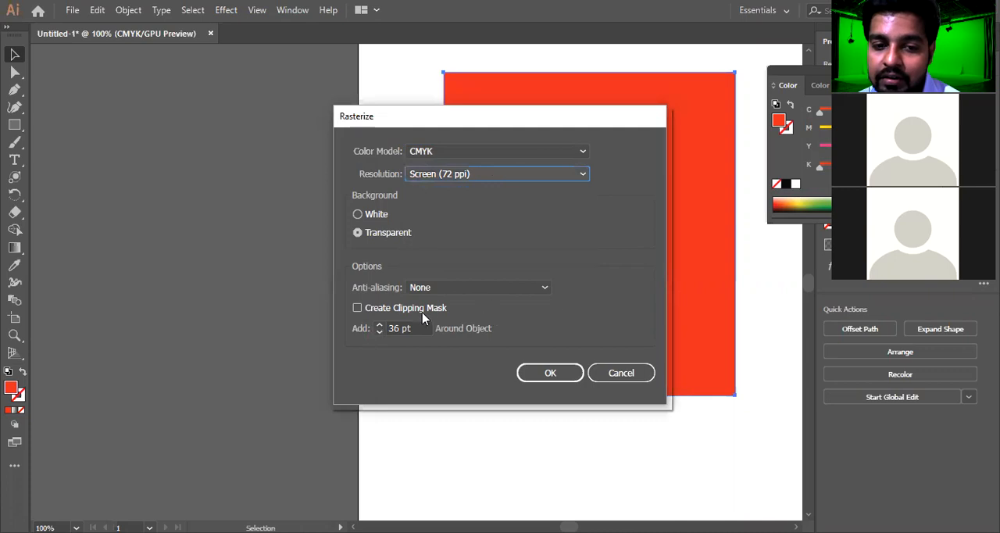
pyautogui.click(550, 372)
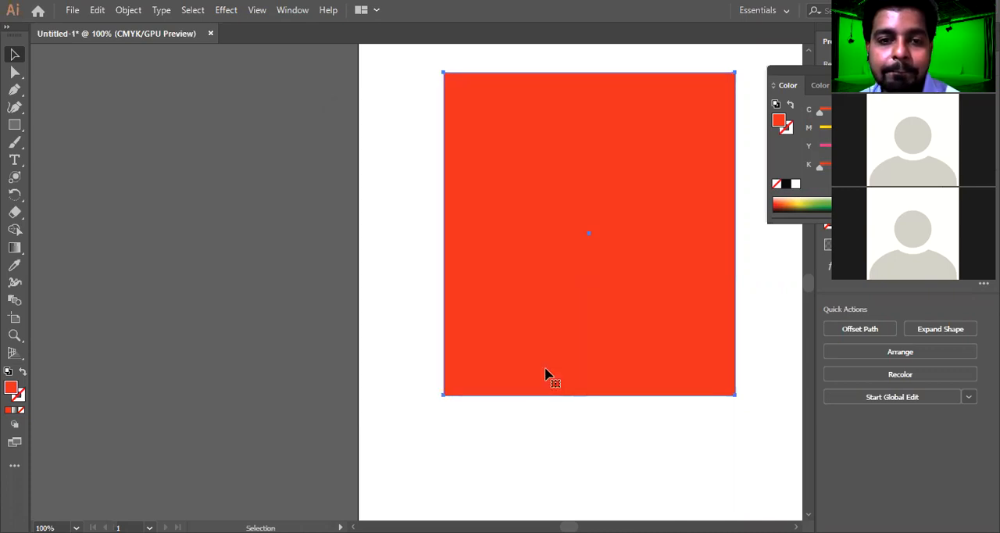
# Deselect and reselect the rasterized rectangle, and examine its fill and edges at several magnifications
pyautogui.click(389, 251)
pyautogui.click(592, 342)
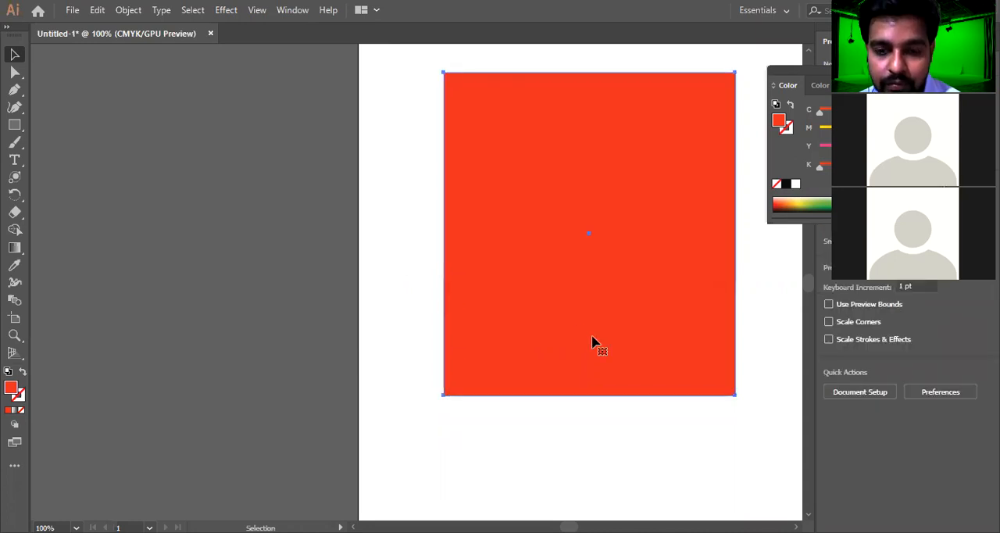
pyautogui.scroll(7, 592, 342)
pyautogui.scroll(-5, 556, 305)
pyautogui.scroll(-5, 556, 305)
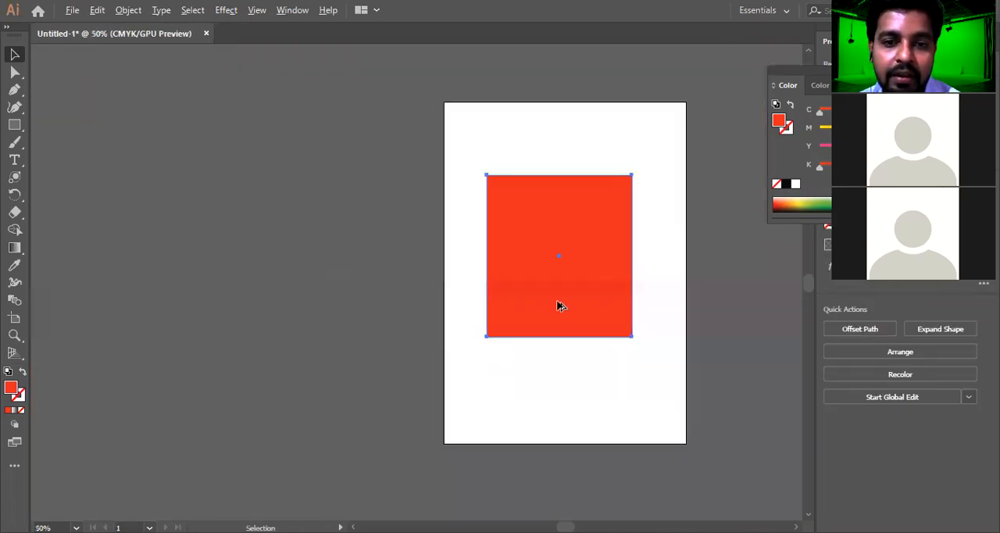
pyautogui.scroll(2, 559, 305)
pyautogui.scroll(2, 559, 305)
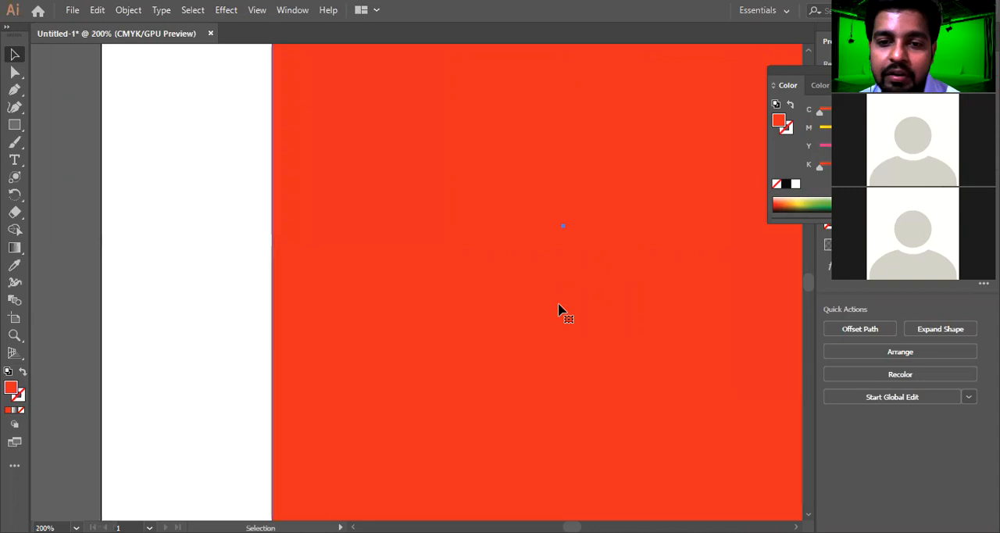
pyautogui.scroll(-3, 526, 286)
pyautogui.scroll(2, 578, 273)
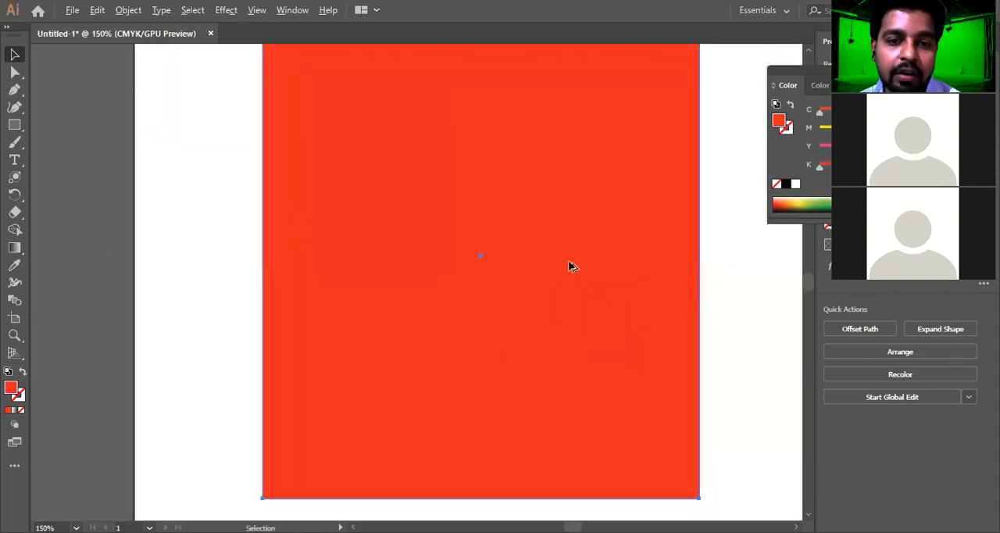
# Apply a new Rasterize effect to the rectangle with CMYK color, High (300 ppi) resolution, a transparent background and no anti-aliasing
pyautogui.click(226, 10)
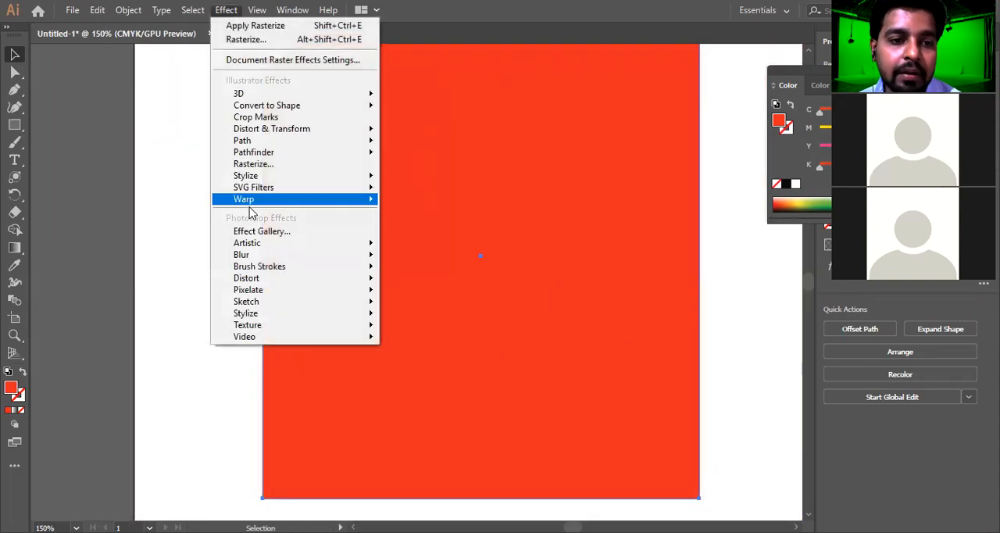
pyautogui.click(284, 164)
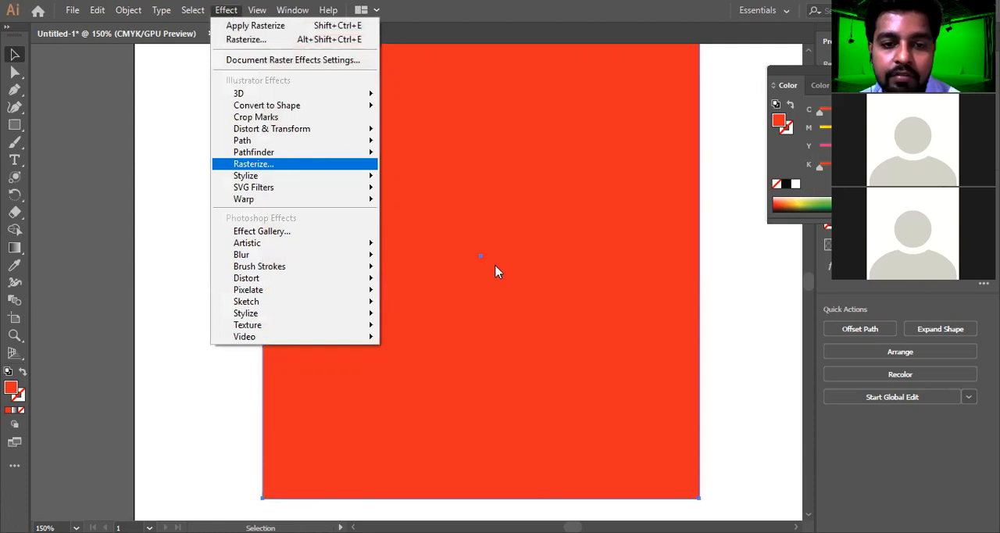
pyautogui.click(549, 302)
pyautogui.click(497, 173)
pyautogui.click(442, 222)
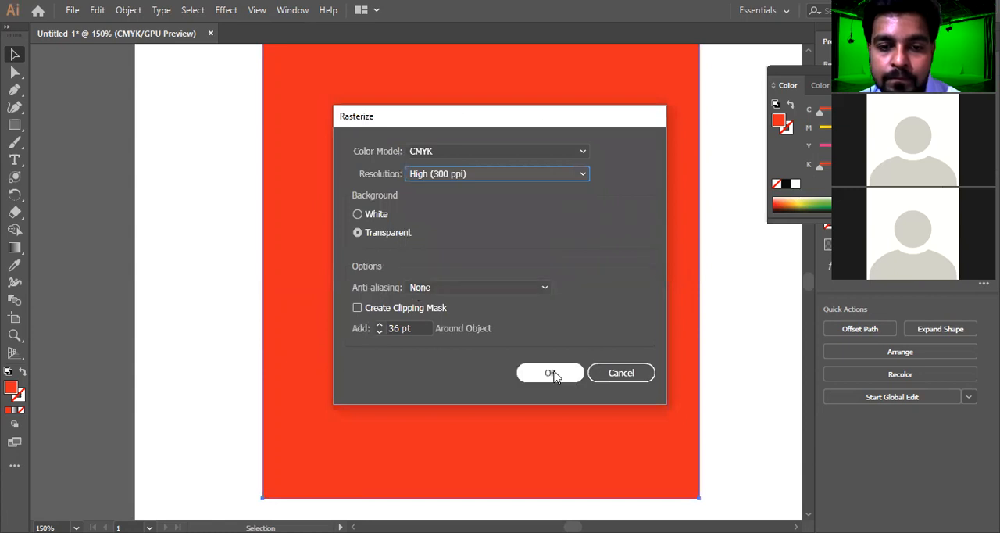
pyautogui.click(505, 288)
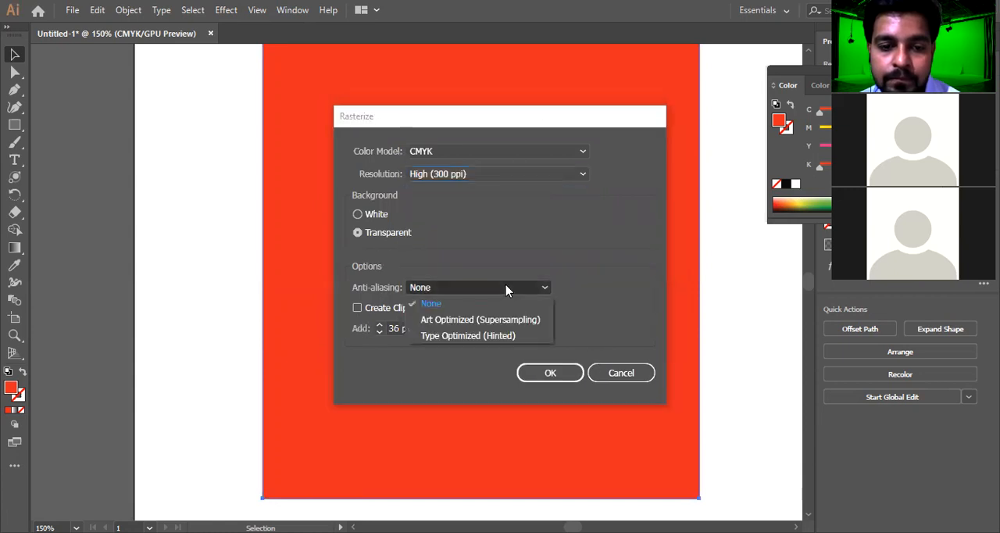
pyautogui.click(506, 289)
pyautogui.click(565, 374)
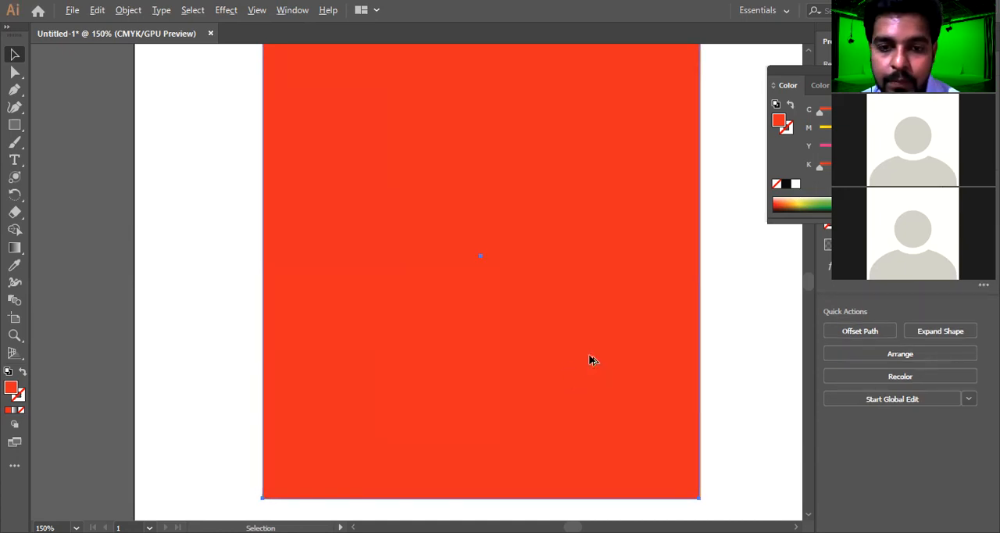
# Move the rasterized rectangle up and slightly right, into the upper part of the artboard
pyautogui.scroll(-4, 591, 358)
pyautogui.scroll(-1, 581, 351)
pyautogui.scroll(2, 581, 349)
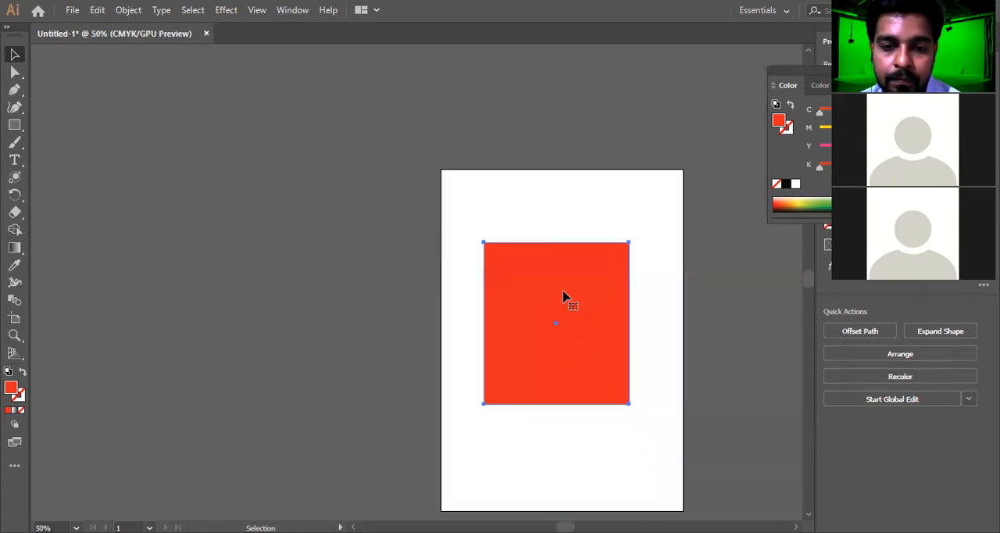
pyautogui.scroll(-2, 562, 294)
pyautogui.scroll(-1, 562, 287)
pyautogui.click(592, 275)
pyautogui.moveTo(580, 219); pyautogui.dragTo(611, 161)
pyautogui.scroll(2, 324, 231)
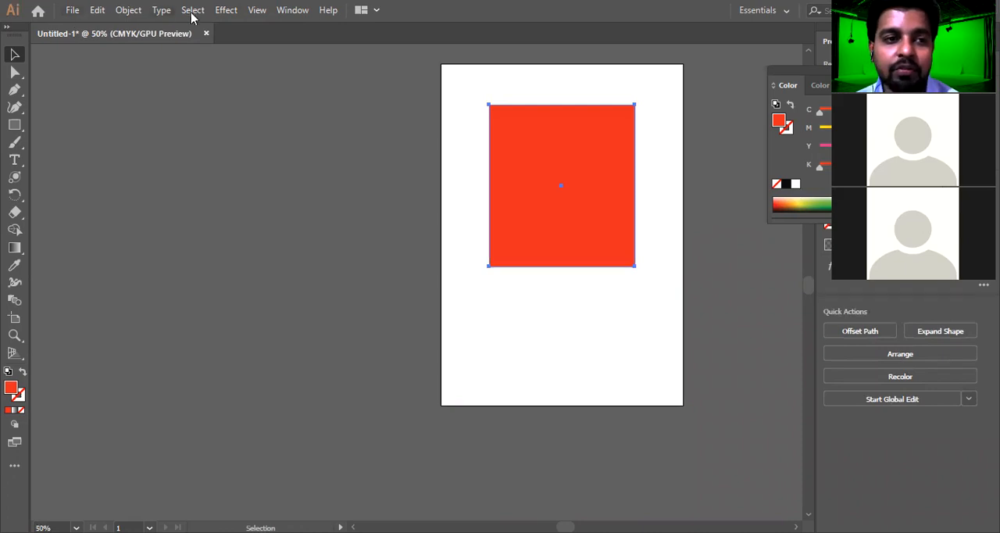
# Delete the rasterized rectangle from the artboard
pyautogui.click(229, 12)
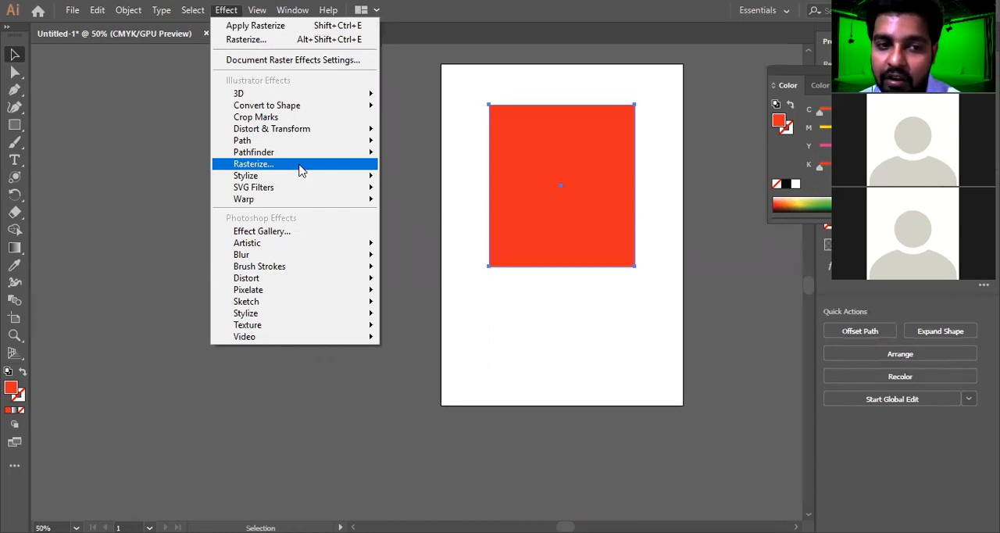
pyautogui.click(530, 346)
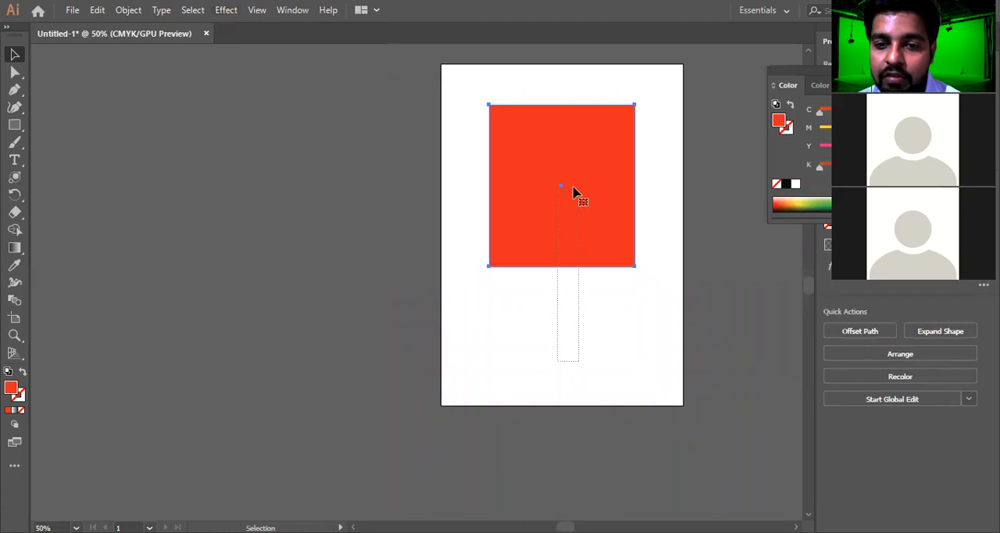
pyautogui.press('Delete')
# Draw a red-orange circle with the Ellipse tool on the upper part of the empty artboard
pyautogui.click(18, 126)
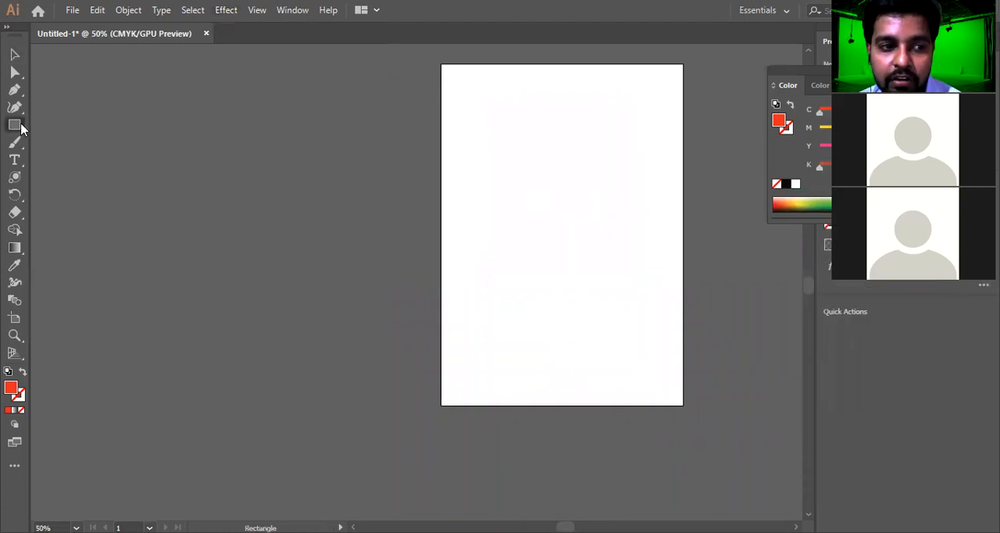
pyautogui.rightClick(14, 125)
pyautogui.click(84, 142)
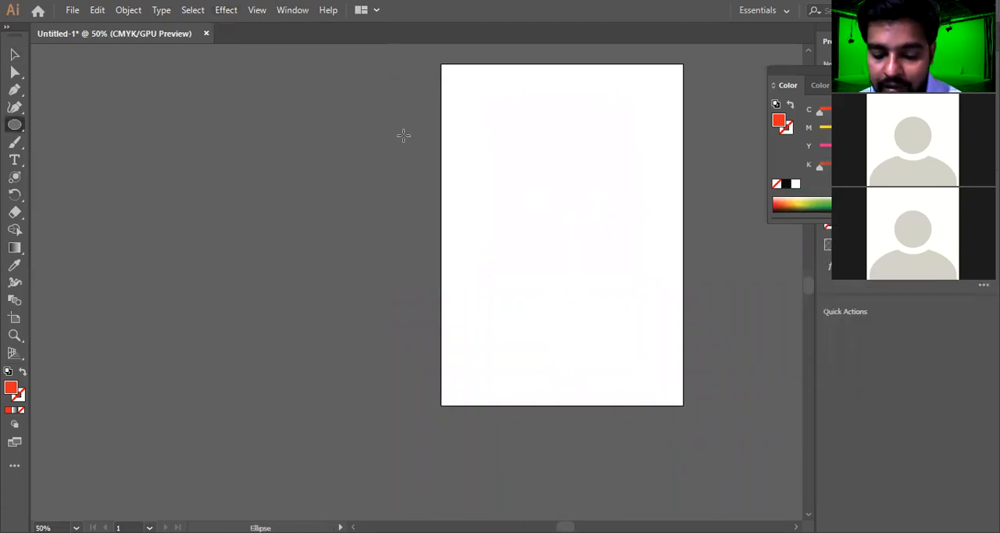
pyautogui.scroll(2, 539, 144)
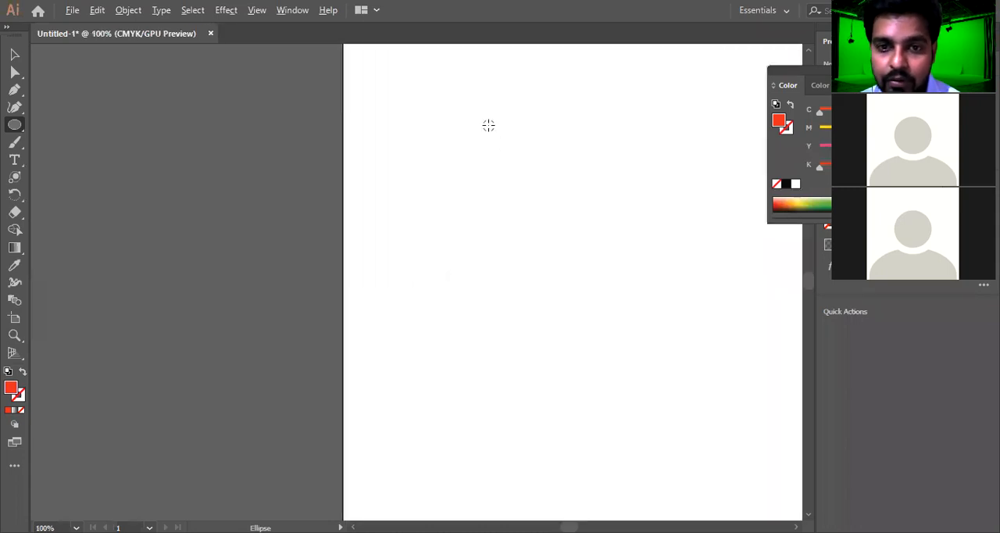
pyautogui.moveTo(469, 93); pyautogui.dragTo(687, 306)
pyautogui.click(226, 10)
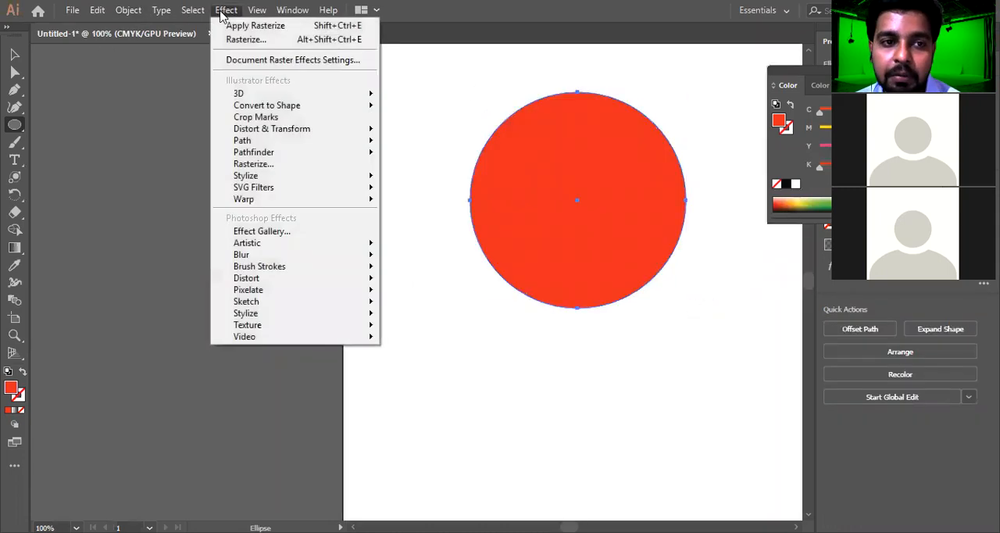
pyautogui.moveTo(291, 175)
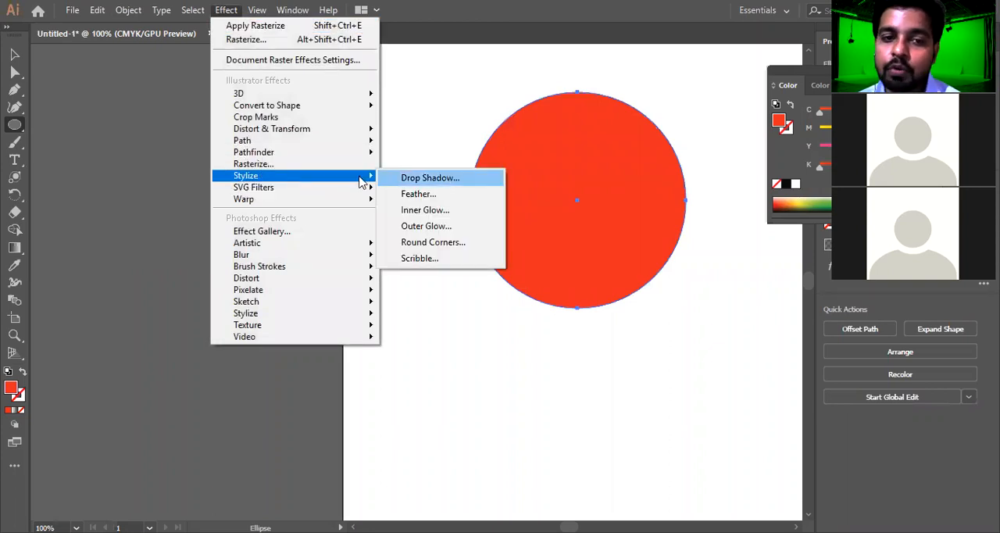
pyautogui.click(14, 55)
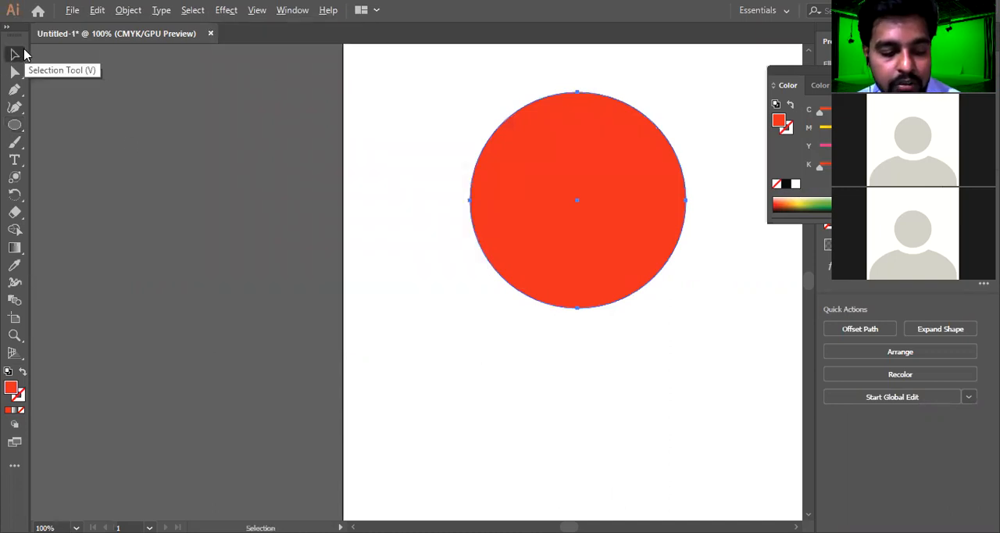
pyautogui.hotkey('alt', 'c')
pyautogui.press('s')
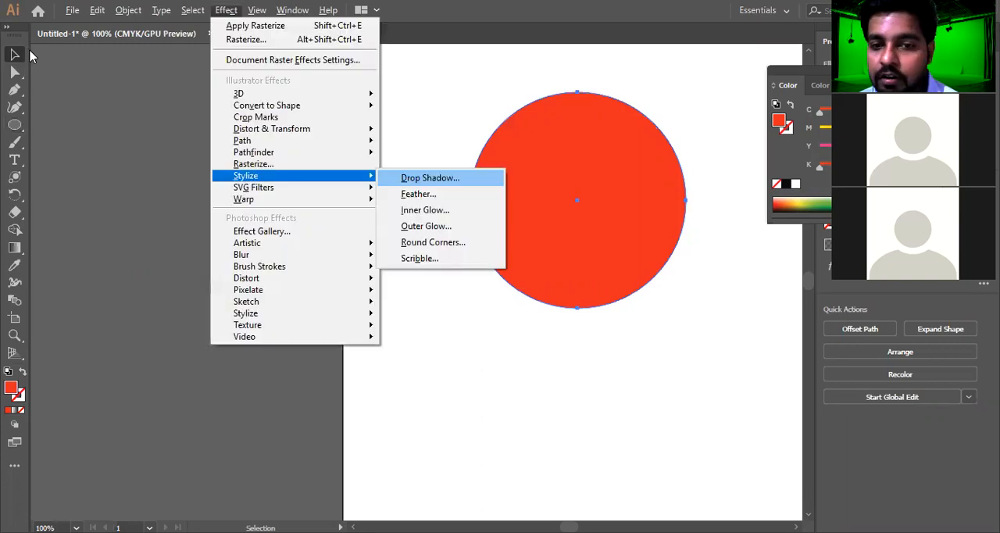
pyautogui.press('Return')
pyautogui.moveTo(772, 83); pyautogui.dragTo(263, 50)
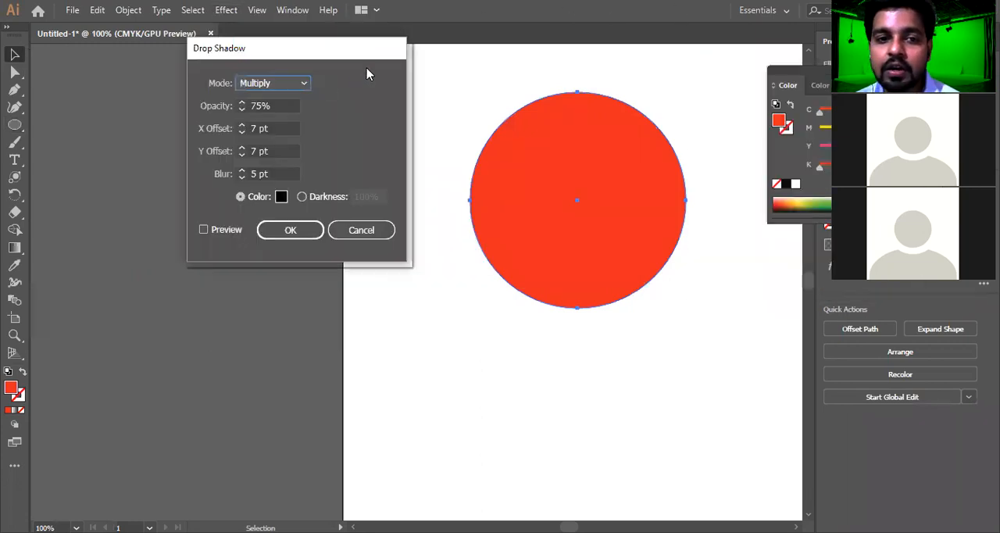
pyautogui.click(361, 230)
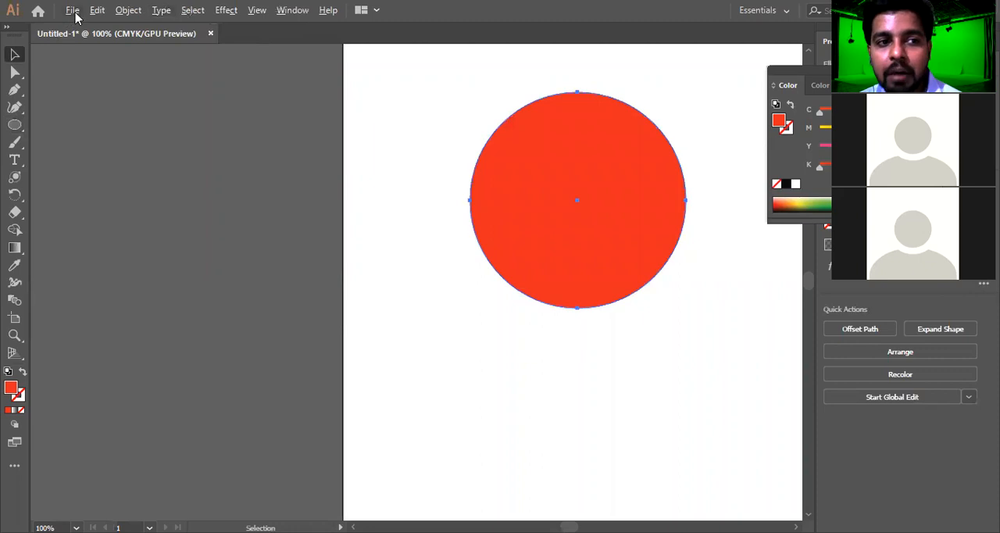
# Start a Drop Shadow effect on the circle with the preview enabled and set its blur to 3 pt
pyautogui.click(227, 11)
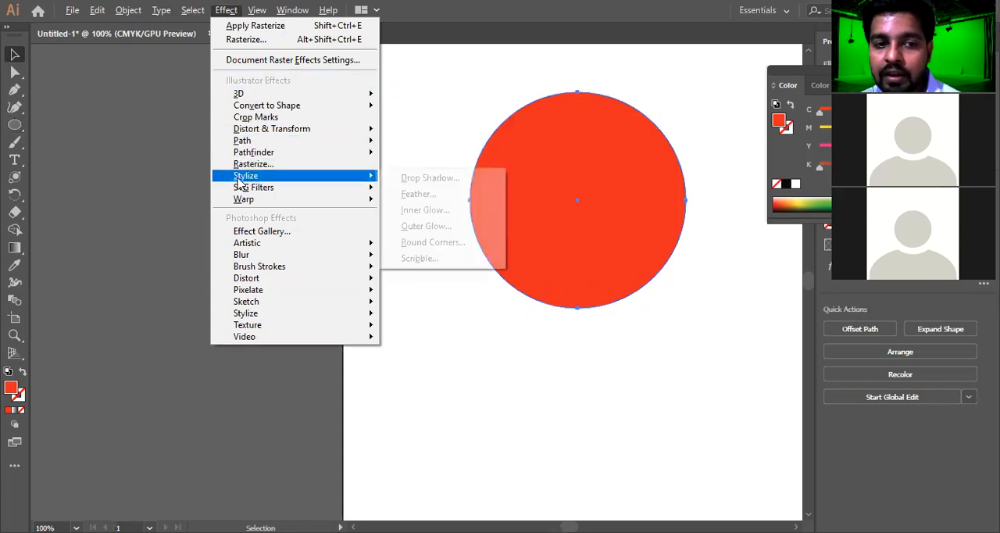
pyautogui.moveTo(237, 180)
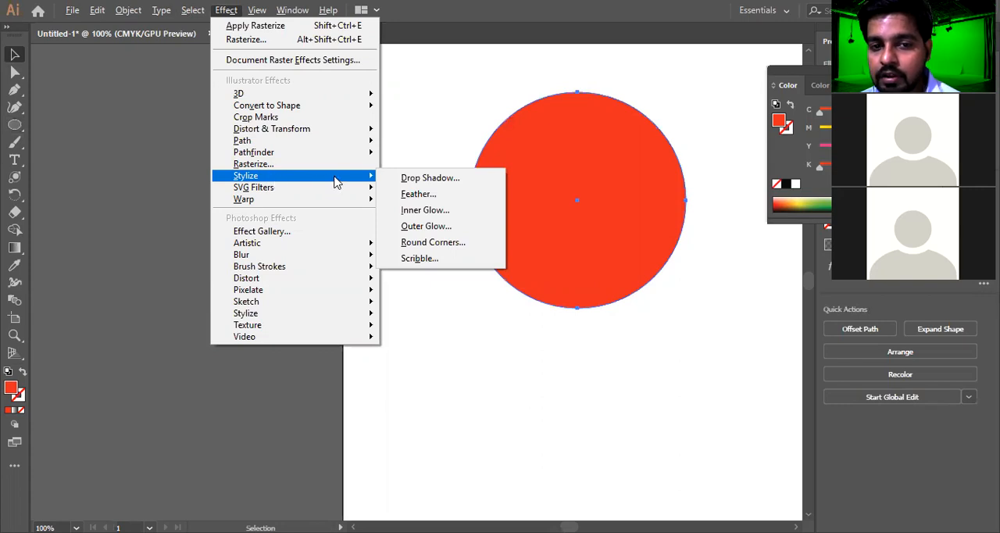
pyautogui.click(404, 182)
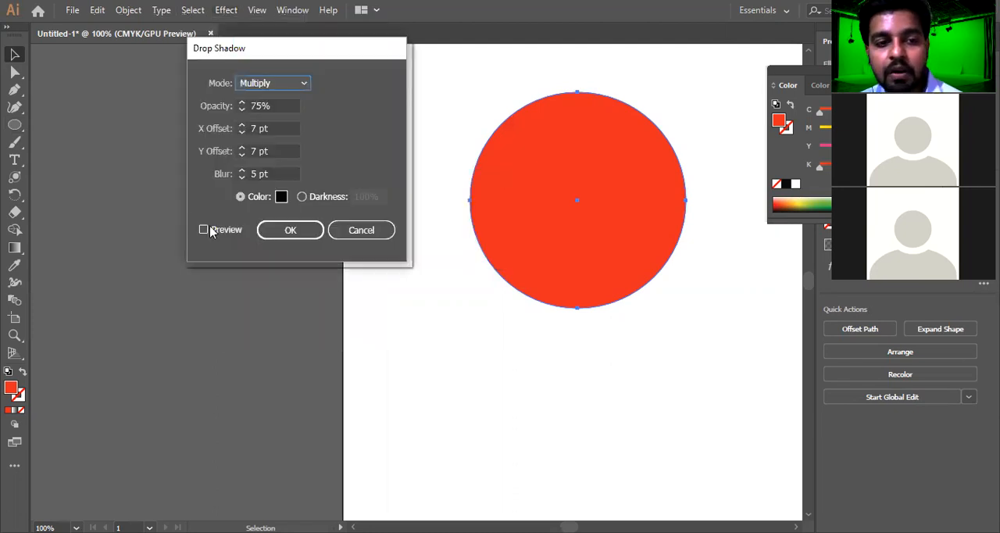
pyautogui.click(222, 232)
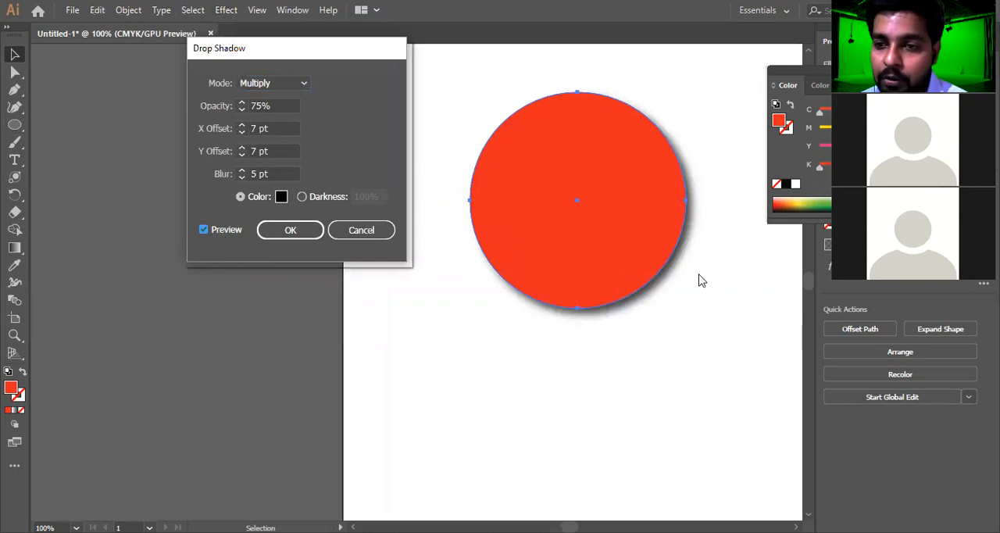
pyautogui.click(271, 173)
pyautogui.press('Down')
pyautogui.press('Down')
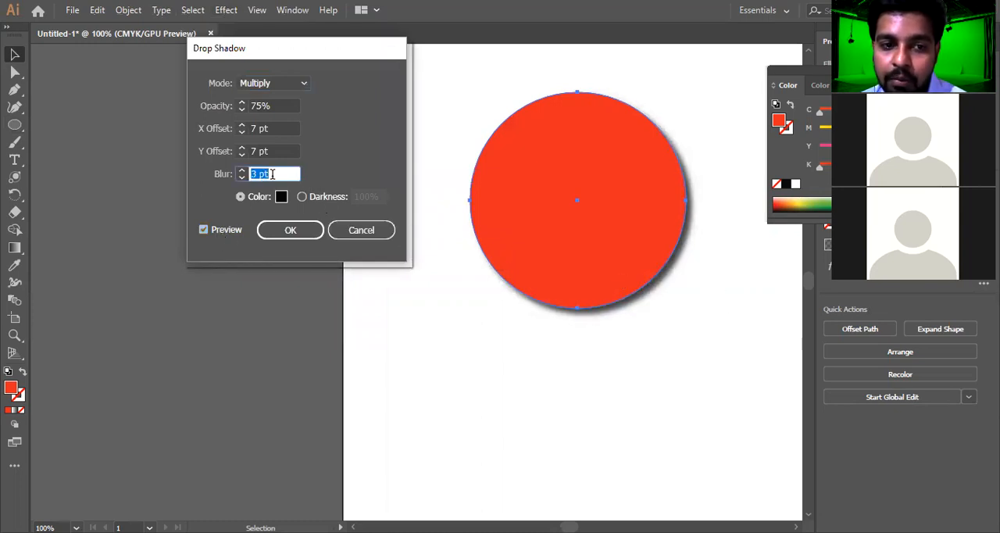
# Set the shadow color to dark grey (#444243), apply the Drop Shadow effect and deselect the circle
pyautogui.click(281, 197)
pyautogui.moveTo(266, 295); pyautogui.dragTo(272, 332)
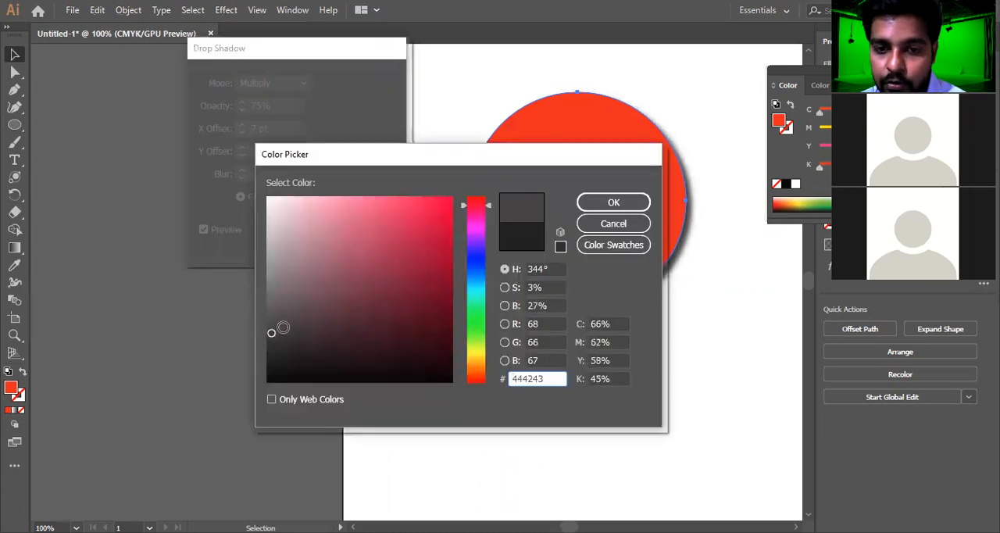
pyautogui.click(606, 202)
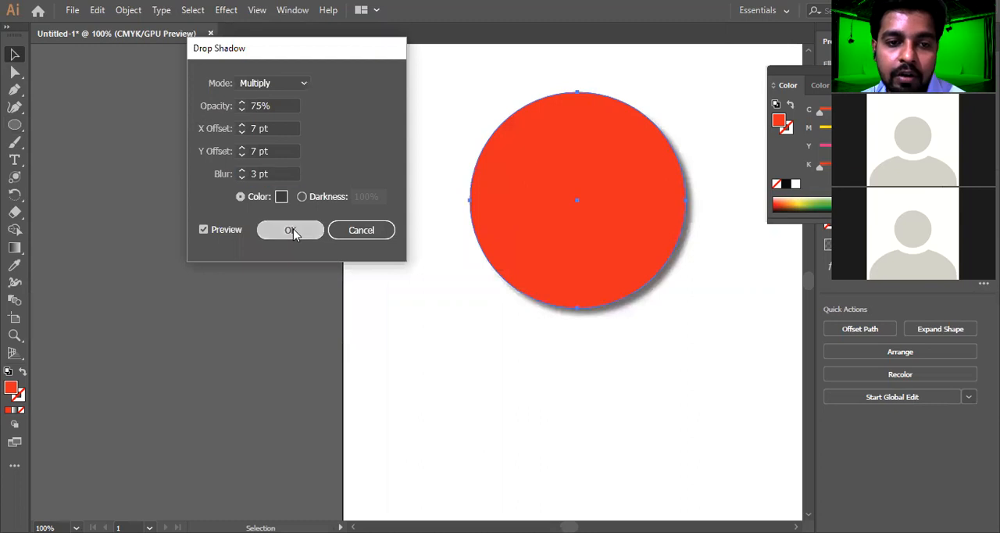
pyautogui.press('Return')
pyautogui.click(601, 326)
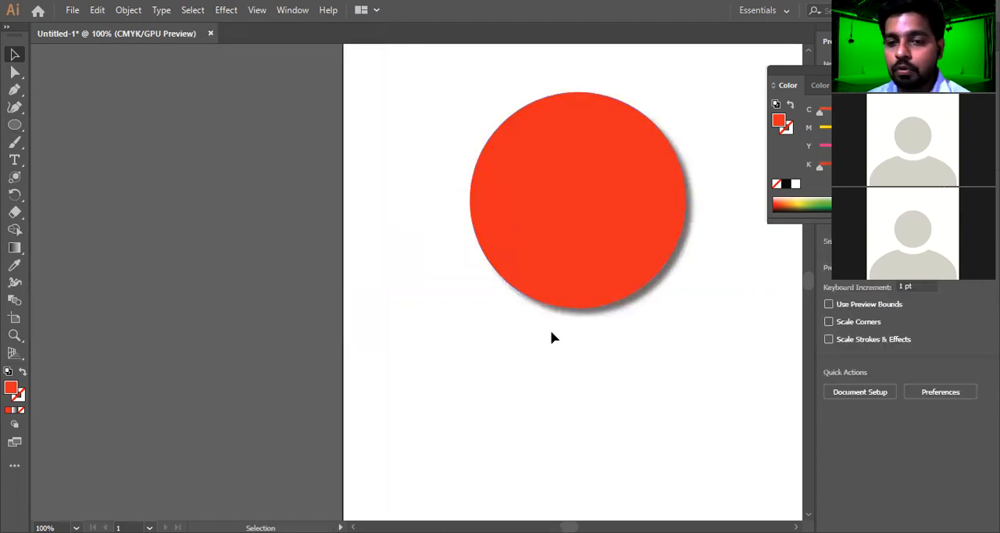
# Move the shadowed circle to the artboard's upper-left corner and use Free Transform to halve its size and rotate it about 45°
pyautogui.moveTo(602, 246); pyautogui.dragTo(519, 222)
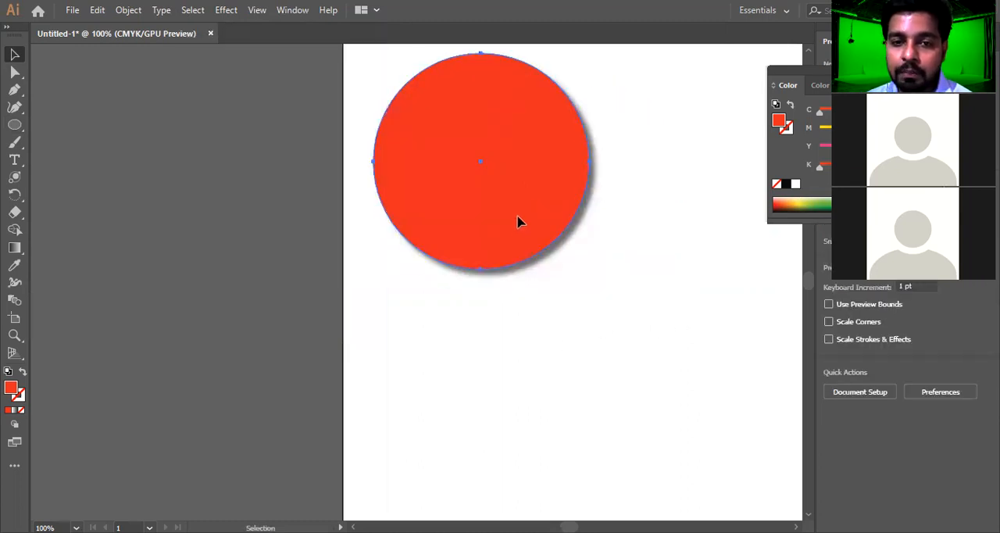
pyautogui.press('e')
pyautogui.moveTo(588, 268); pyautogui.dragTo(476, 163)
pyautogui.moveTo(455, 83); pyautogui.dragTo(398, 115)
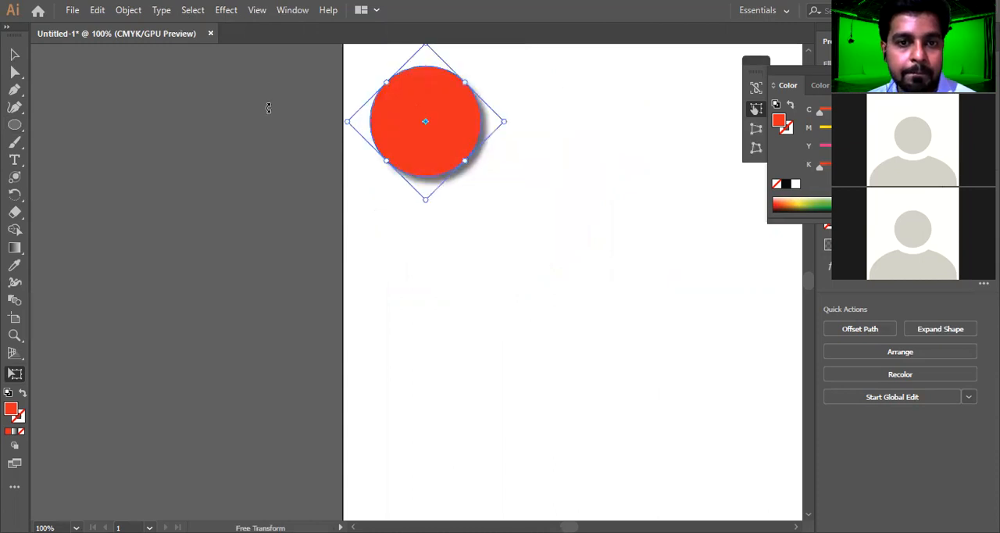
# Draw a second, larger red-orange ellipse to the right of and below the shadowed circle
pyautogui.click(11, 127)
pyautogui.moveTo(8, 131); pyautogui.dragTo(81, 147)
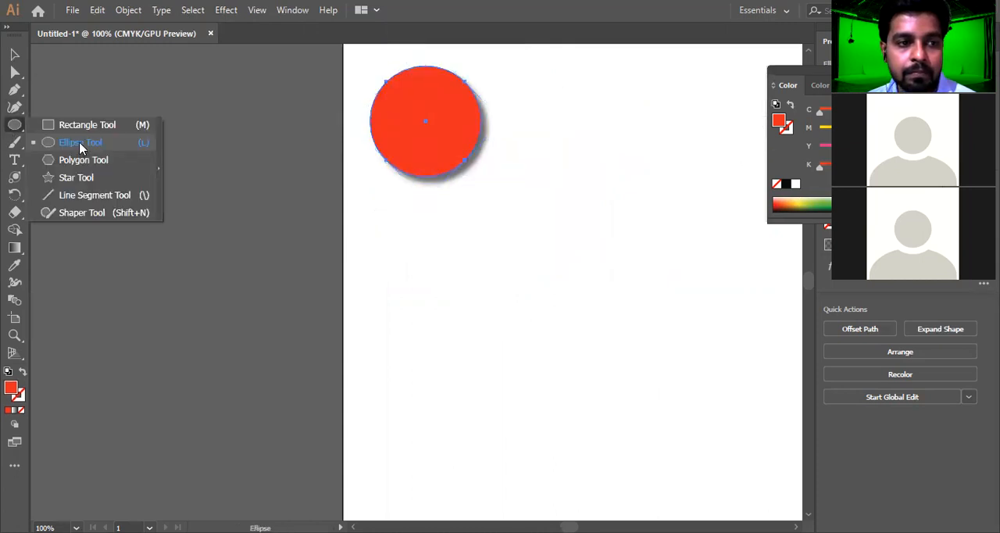
pyautogui.moveTo(559, 133); pyautogui.dragTo(739, 301)
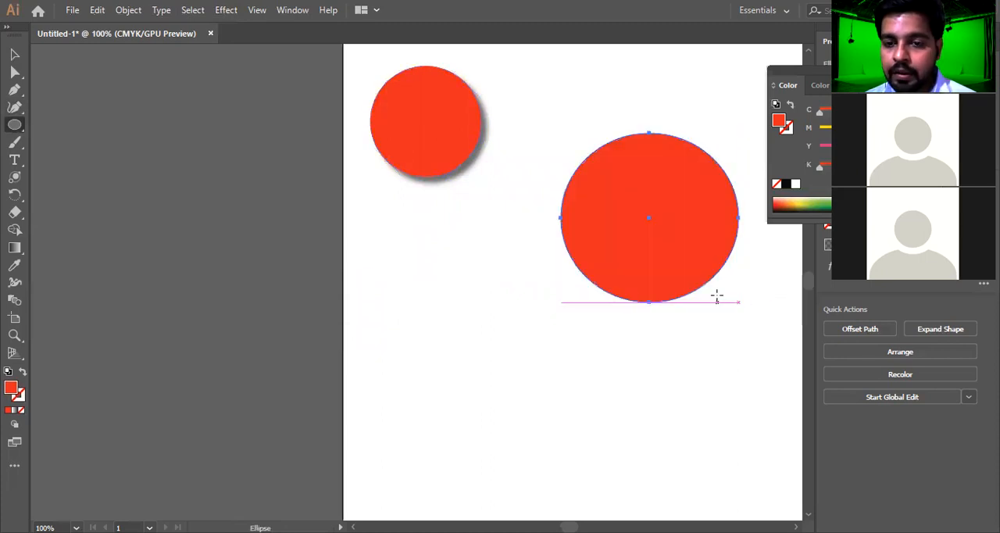
pyautogui.hotkey('alt', 'c')
pyautogui.press('s')
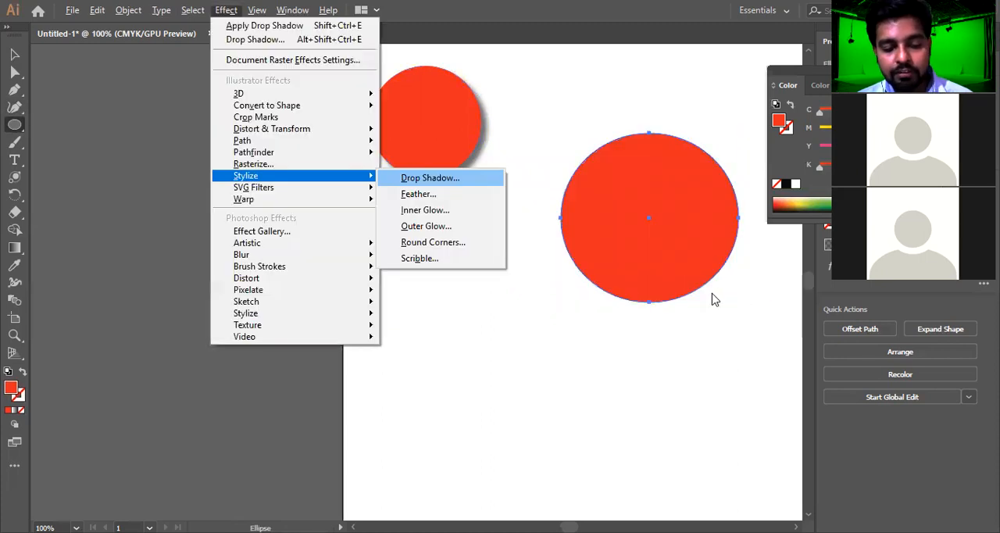
pyautogui.press('Return')
pyautogui.click(226, 232)
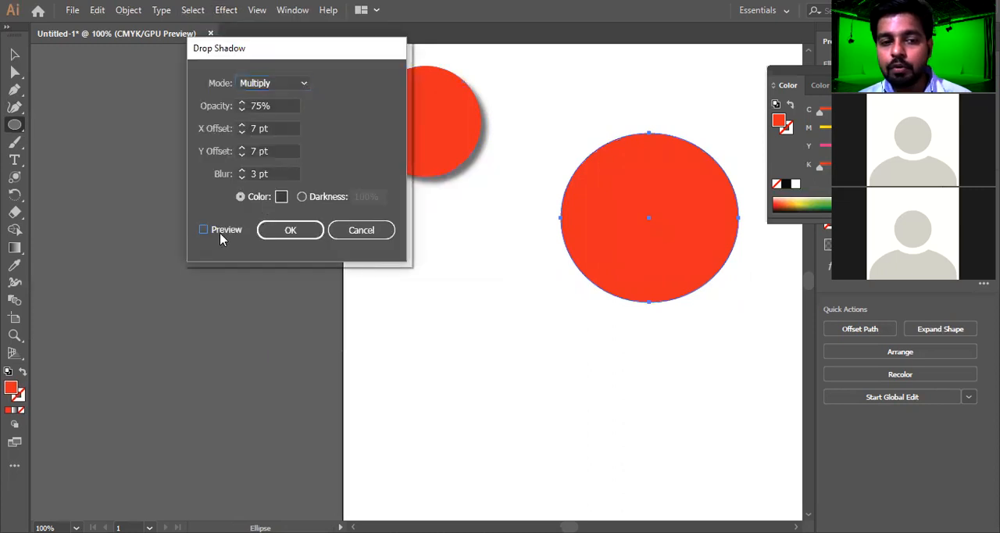
pyautogui.click(361, 231)
# Apply a Feather effect with a 10 pt radius to the large ellipse, with the preview enabled
pyautogui.click(229, 13)
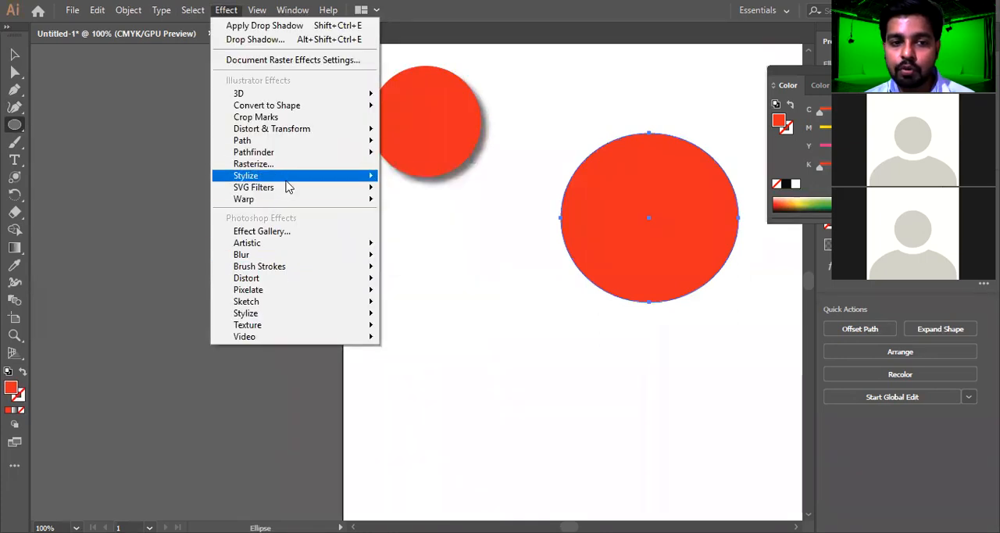
pyautogui.moveTo(335, 175)
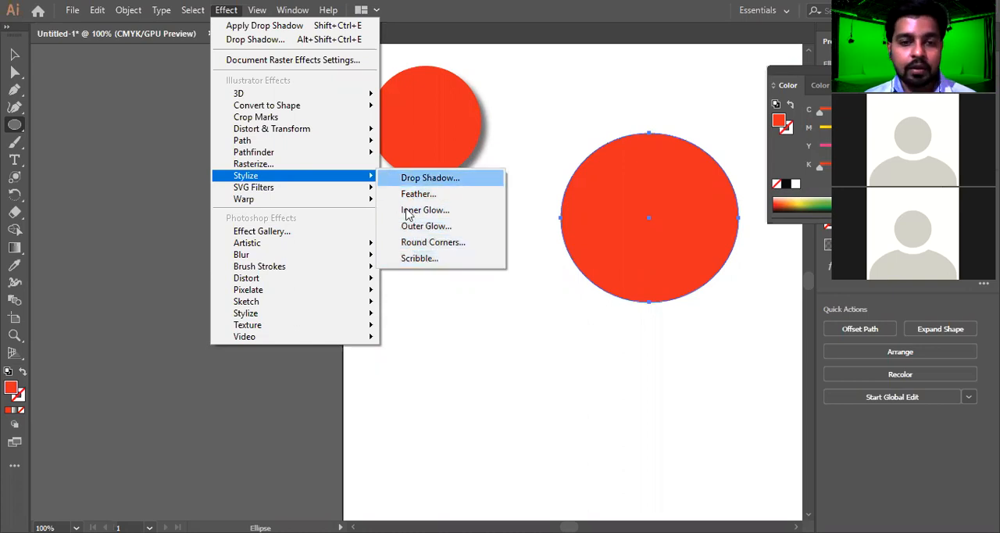
pyautogui.click(644, 240)
pyautogui.click(551, 312)
pyautogui.click(559, 313)
pyautogui.hotkey('alt', 'c')
pyautogui.press('s')
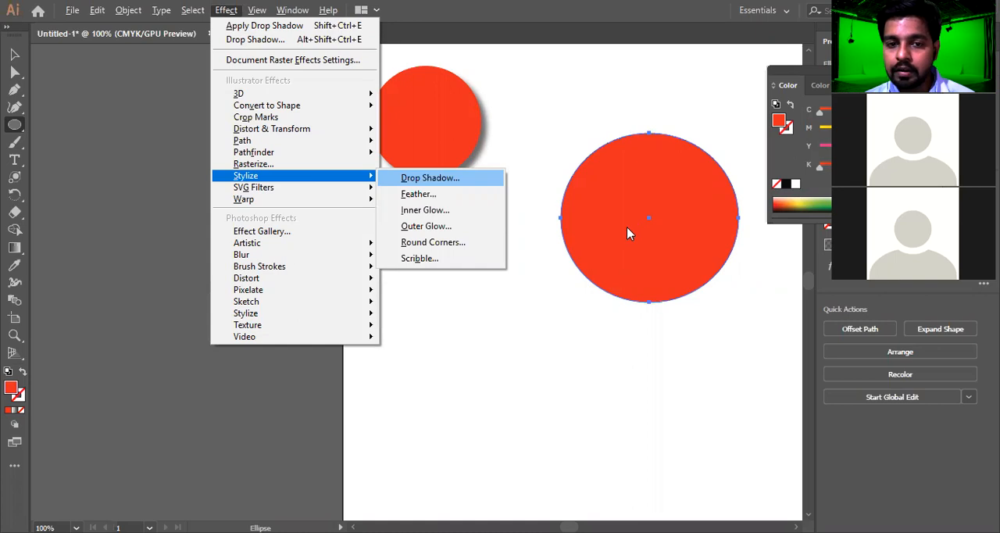
pyautogui.press('f')
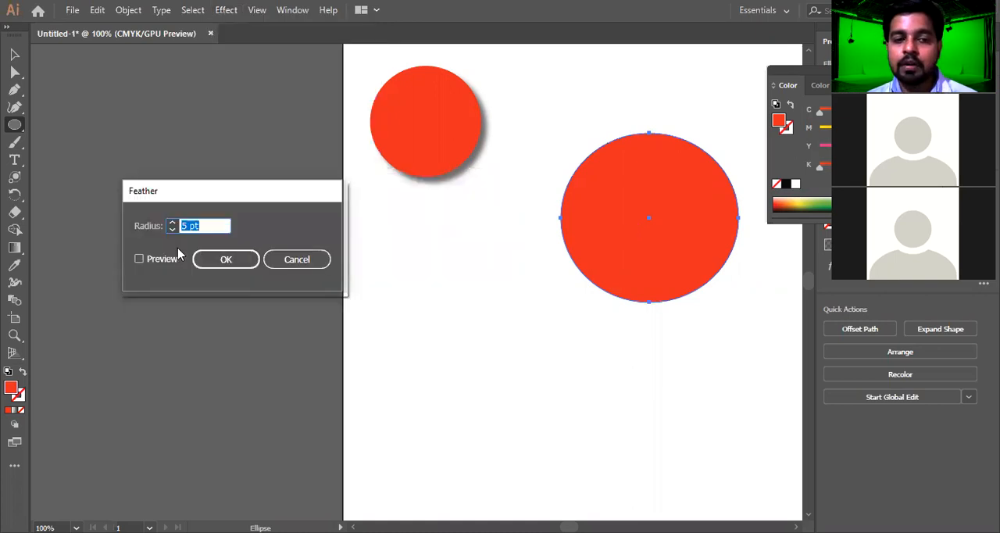
pyautogui.click(152, 263)
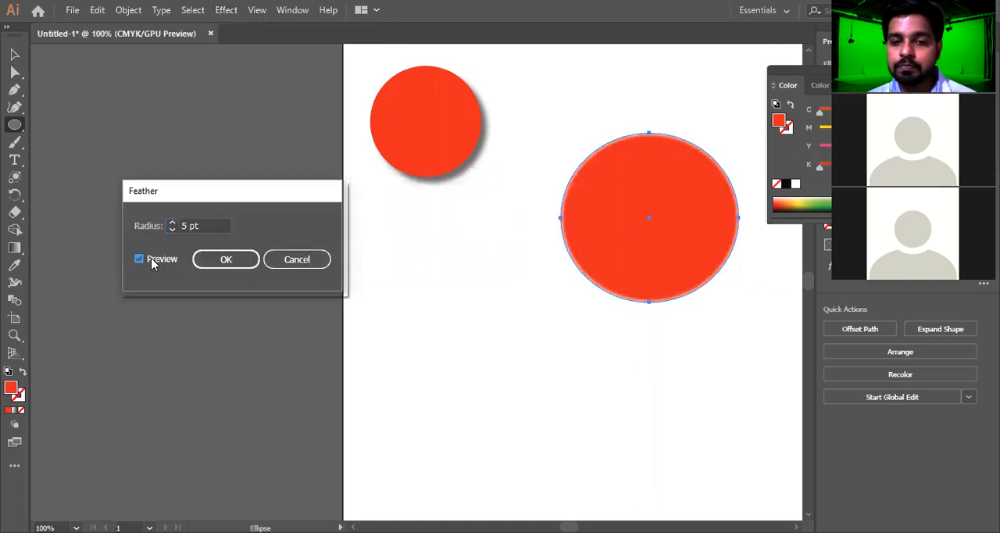
pyautogui.click(205, 225)
pyautogui.hotkey('shift', 'Up')
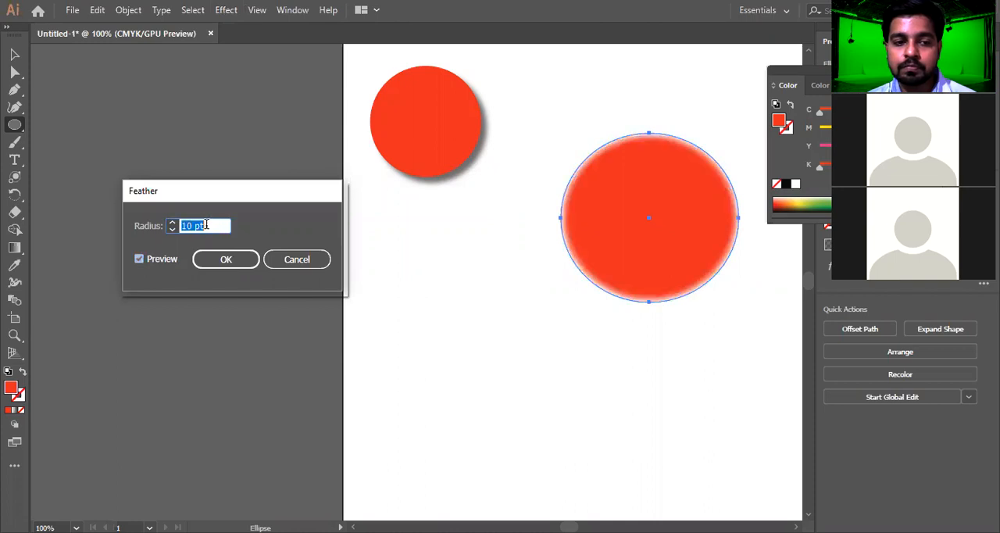
pyautogui.click(228, 262)
# Move the feathered ellipse up toward the artboard's upper edge and draw a smaller ellipse below the shadowed circle
pyautogui.press('v')
pyautogui.click(545, 327)
pyautogui.moveTo(654, 226); pyautogui.dragTo(684, 127)
pyautogui.click(14, 127)
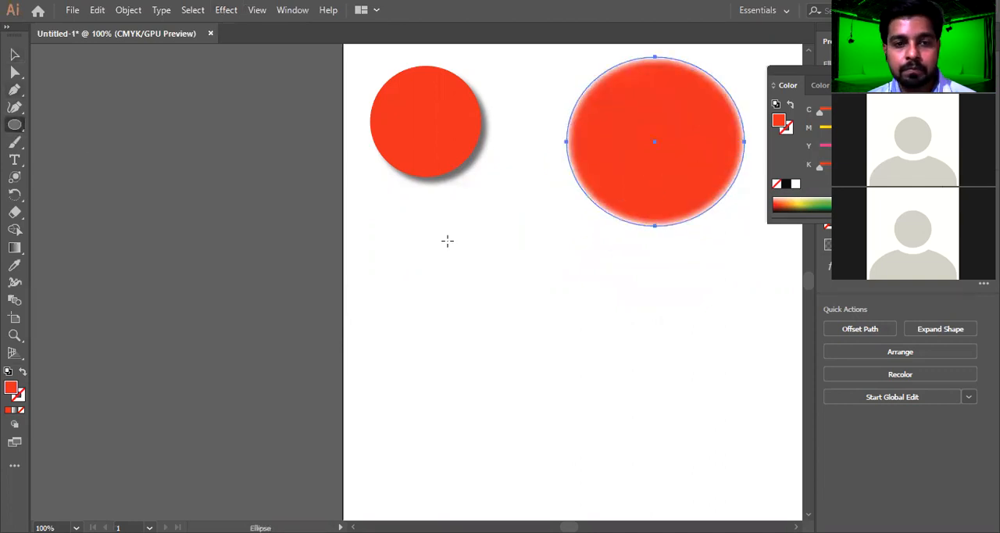
pyautogui.moveTo(390, 234); pyautogui.dragTo(515, 353)
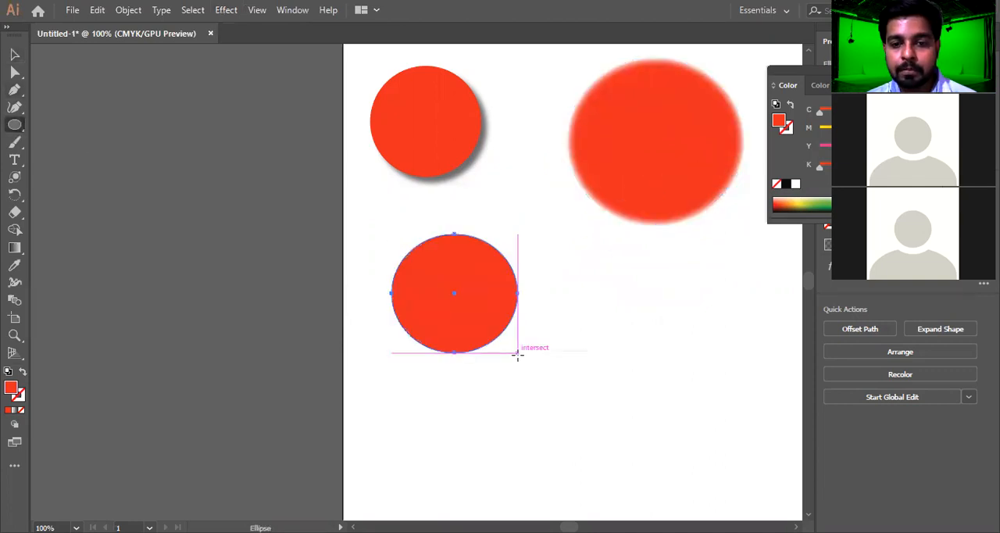
# Apply an Inner Glow effect to the new ellipse with Screen mode, 10 pt blur and the preview enabled
pyautogui.hotkey('alt', 'c')
pyautogui.press('s')
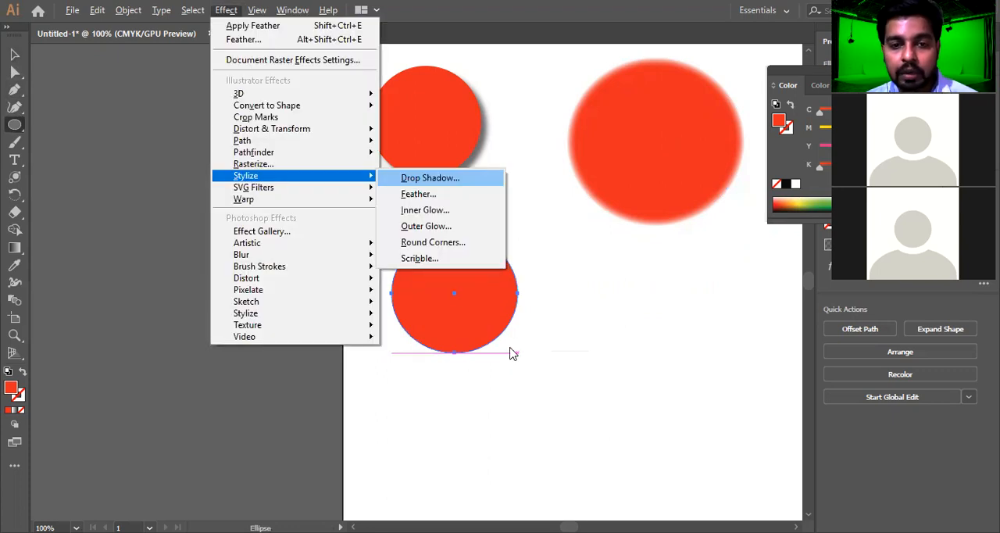
pyautogui.press('i')
pyautogui.click(620, 205)
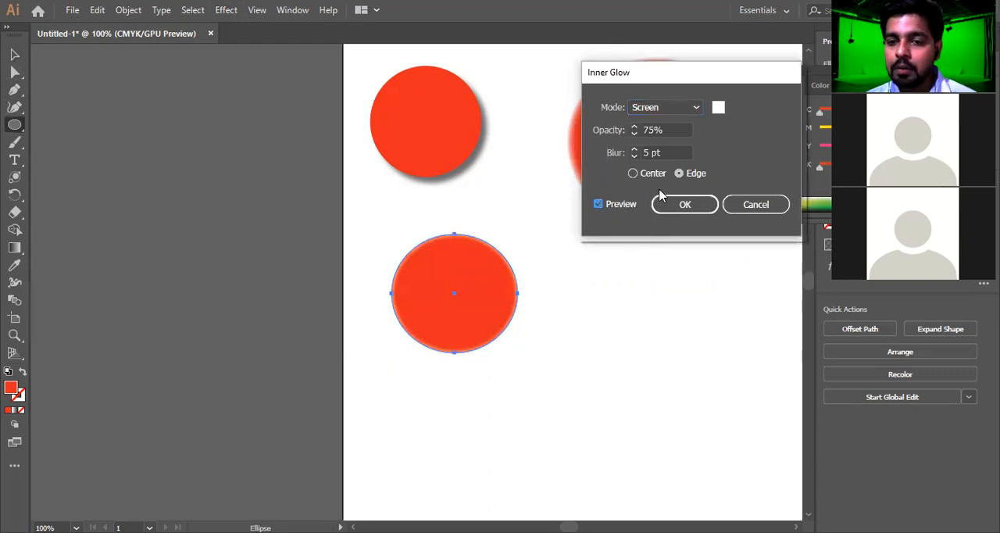
pyautogui.click(670, 152)
pyautogui.press('Up')
pyautogui.press('Up')
pyautogui.press('Up')
pyautogui.press('Up')
pyautogui.press('Up')
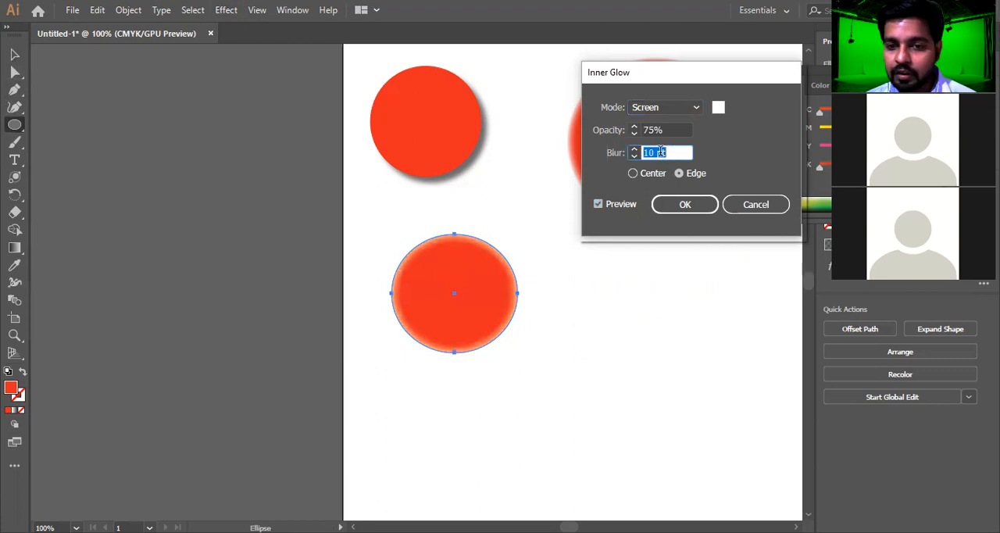
pyautogui.click(684, 207)
pyautogui.press('v')
# Draw an ellipse about 176 by 166 pt below the feathered one and start an Outer Glow effect on it with the preview enabled
pyautogui.click(14, 125)
pyautogui.moveTo(566, 274); pyautogui.dragTo(709, 408)
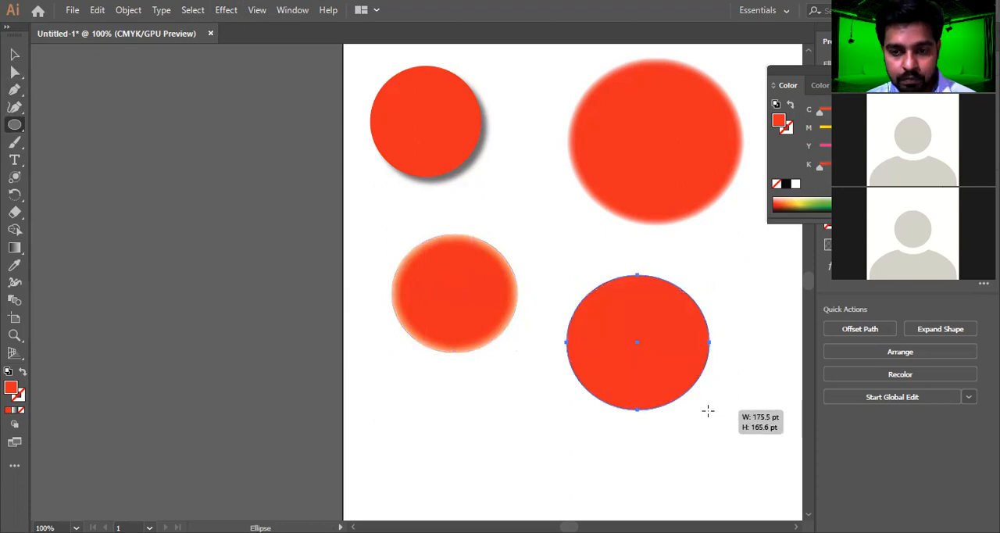
pyautogui.hotkey('alt', 'c')
pyautogui.press('s')
pyautogui.press('Right')
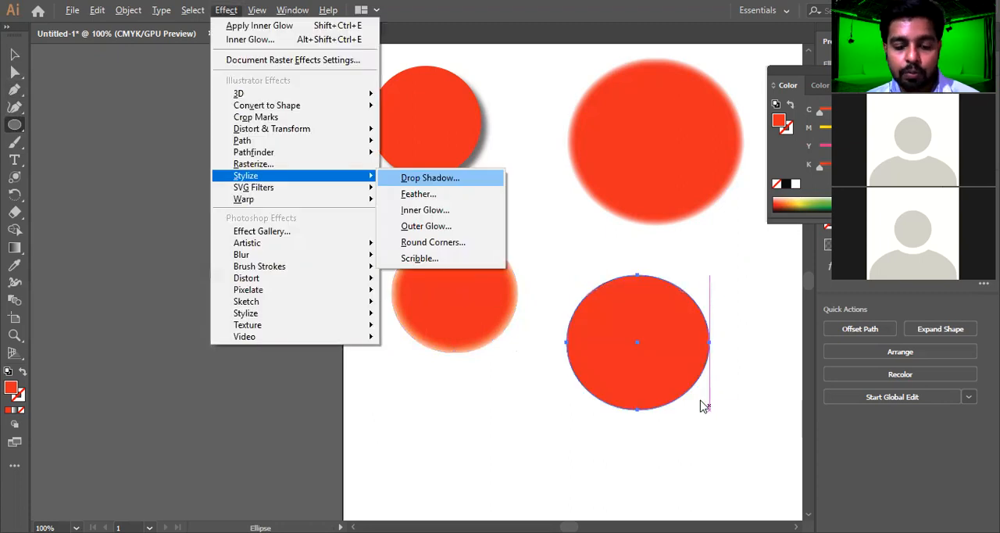
pyautogui.press('o')
pyautogui.click(655, 229)
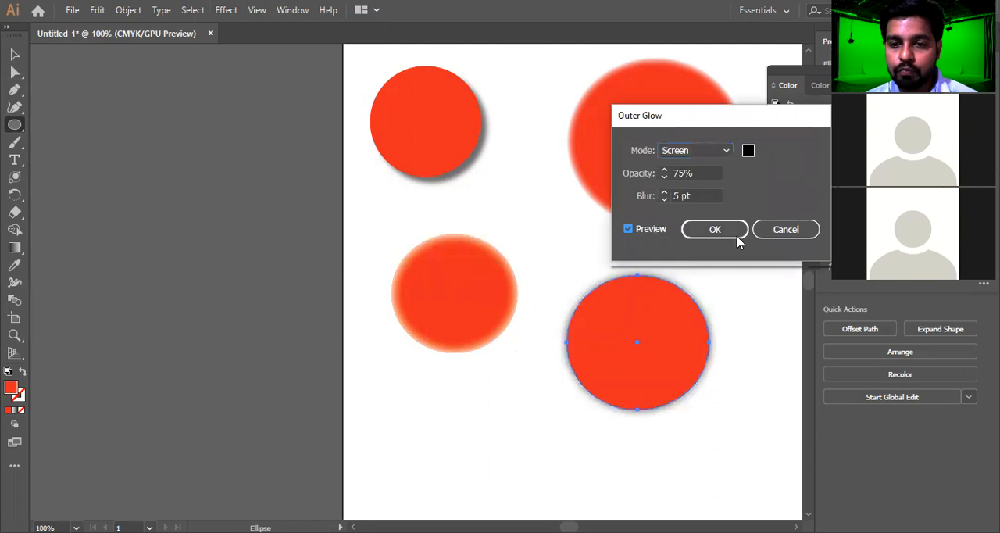
# Set the outer glow's blur to 17 pt and its color to pinkish red, and apply the effect
pyautogui.click(702, 196)
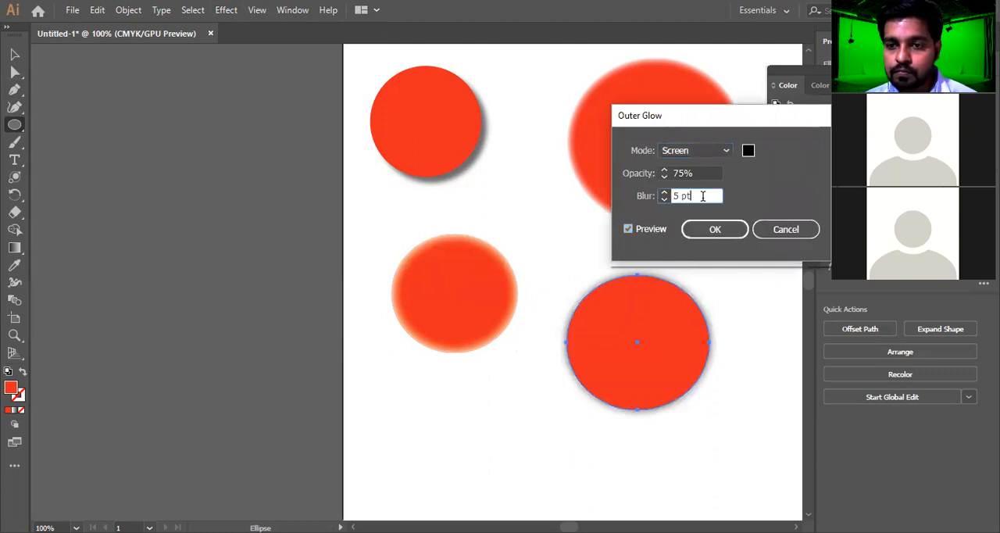
pyautogui.scroll(12, 702, 196)
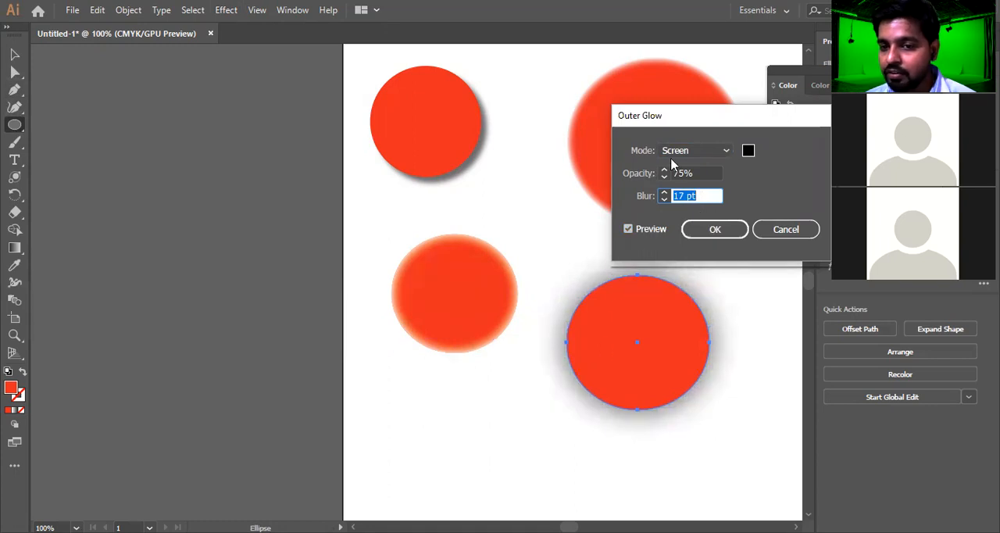
pyautogui.click(747, 154)
pyautogui.moveTo(413, 232); pyautogui.dragTo(480, 183)
pyautogui.click(634, 201)
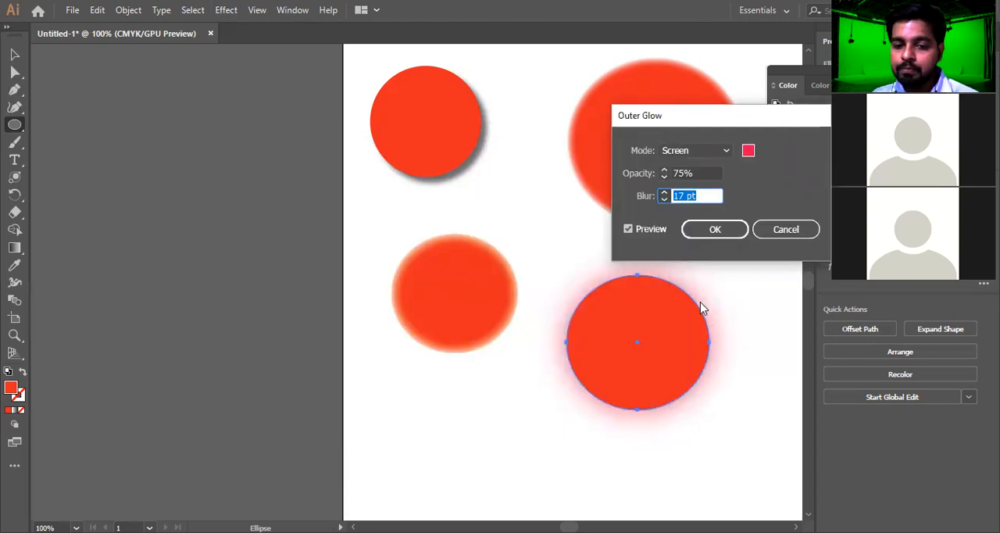
pyautogui.click(716, 231)
# Move the outer-glow ellipse and the inner-glow ellipse up and to the right to free the artboard's lower-left area
pyautogui.press('v')
pyautogui.moveTo(692, 343); pyautogui.dragTo(721, 308)
pyautogui.click(465, 237)
pyautogui.moveTo(465, 236); pyautogui.dragTo(532, 174)
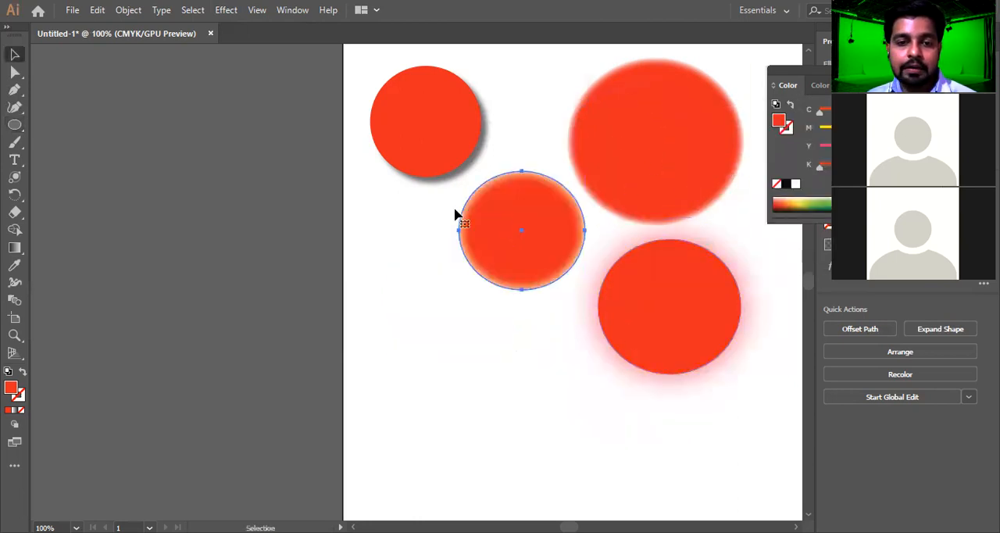
# Try a Round Corners effect with a 20 pt radius on a new circle in the artboard's lower-left area, and discard both
pyautogui.press('l')
pyautogui.moveTo(376, 312); pyautogui.dragTo(509, 446)
pyautogui.hotkey('alt', 'c')
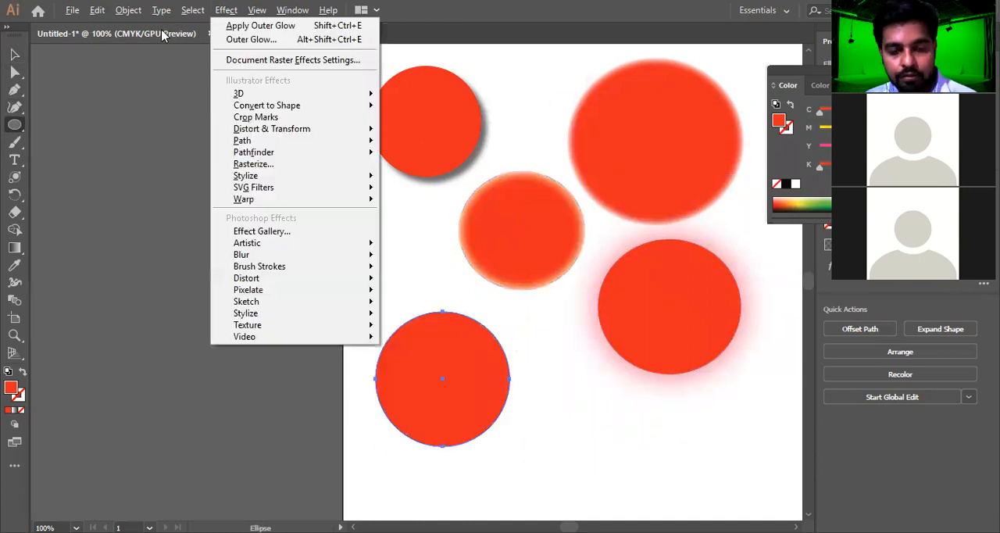
pyautogui.press('s')
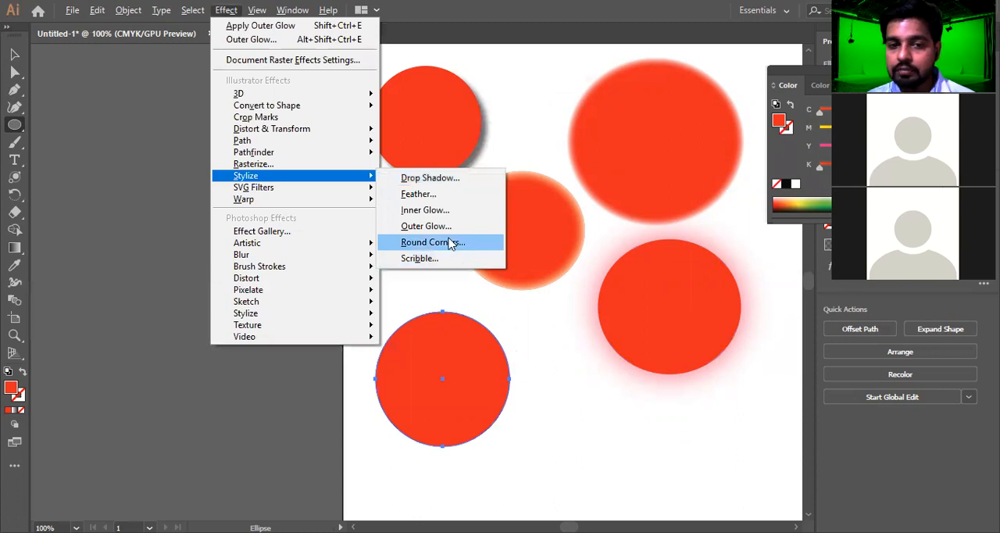
pyautogui.press('r')
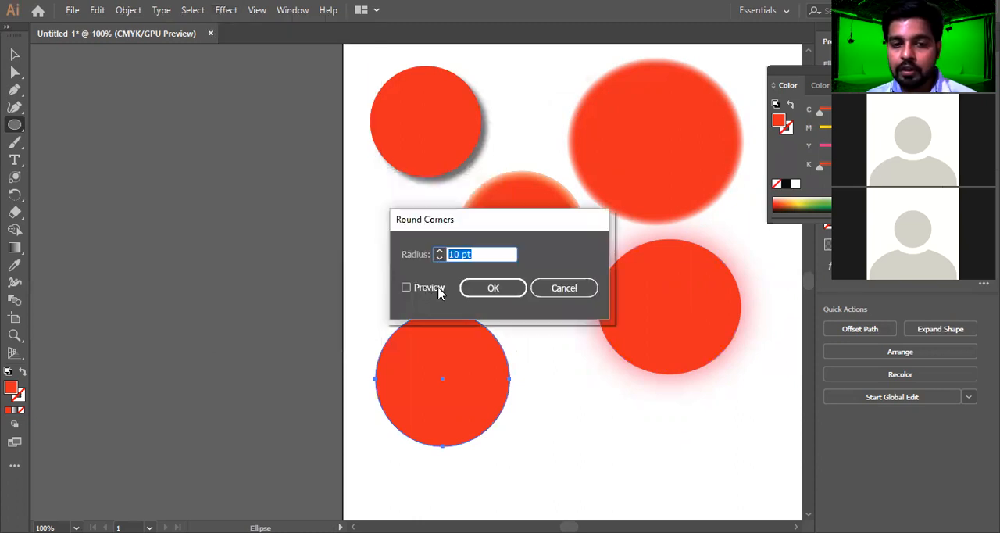
pyautogui.moveTo(515, 219); pyautogui.dragTo(413, 116)
pyautogui.click(382, 150)
pyautogui.press('Up')
pyautogui.write('20')
pyautogui.press('Tab')
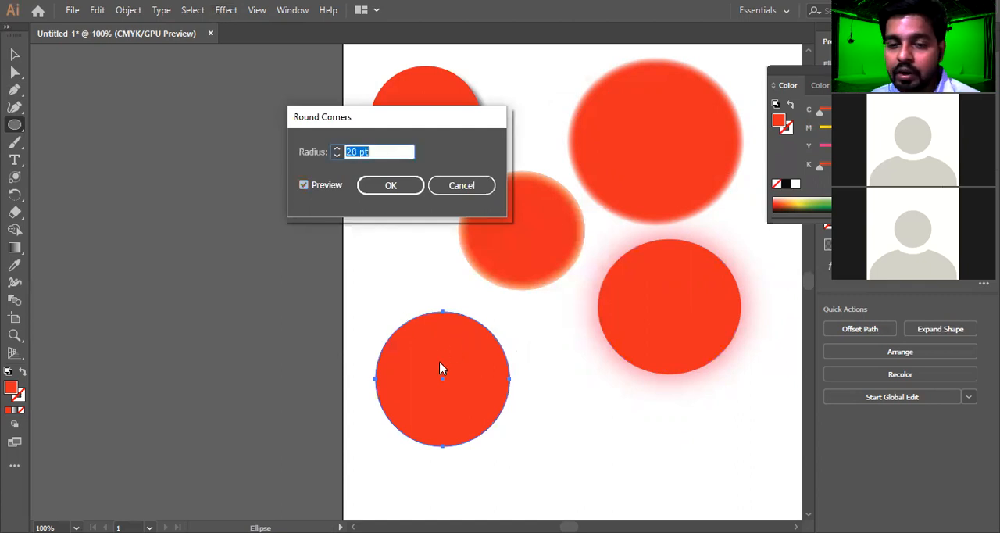
pyautogui.click(464, 185)
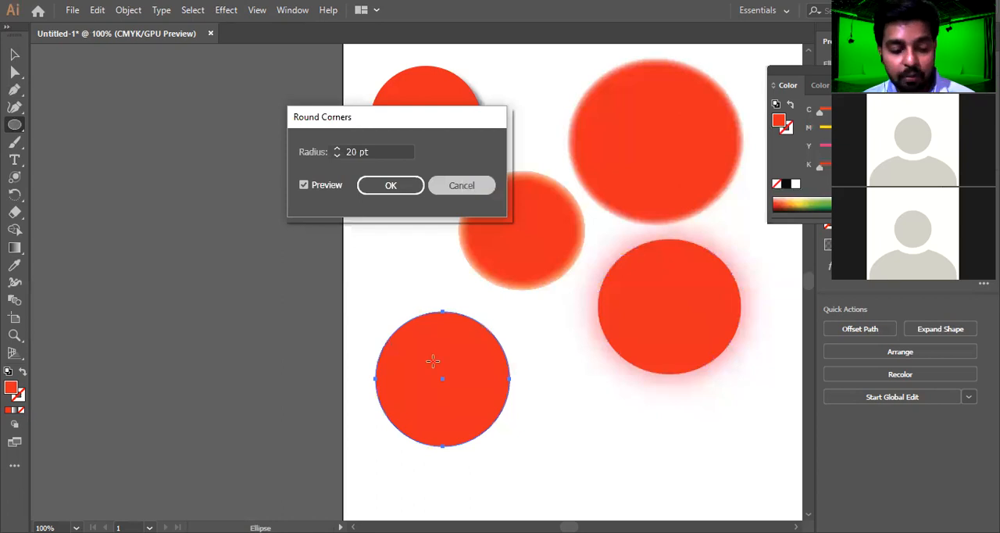
pyautogui.hotkey('ctrl', 'z')
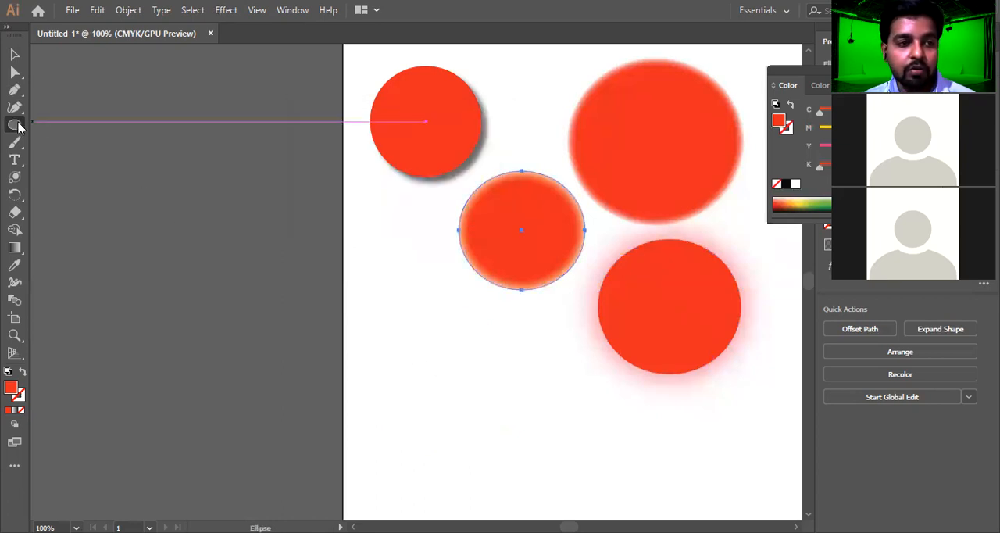
# Draw a square in the artboard's lower-left area and apply a Round Corners effect with a 23 pt radius to it
pyautogui.moveTo(380, 307); pyautogui.dragTo(493, 420)
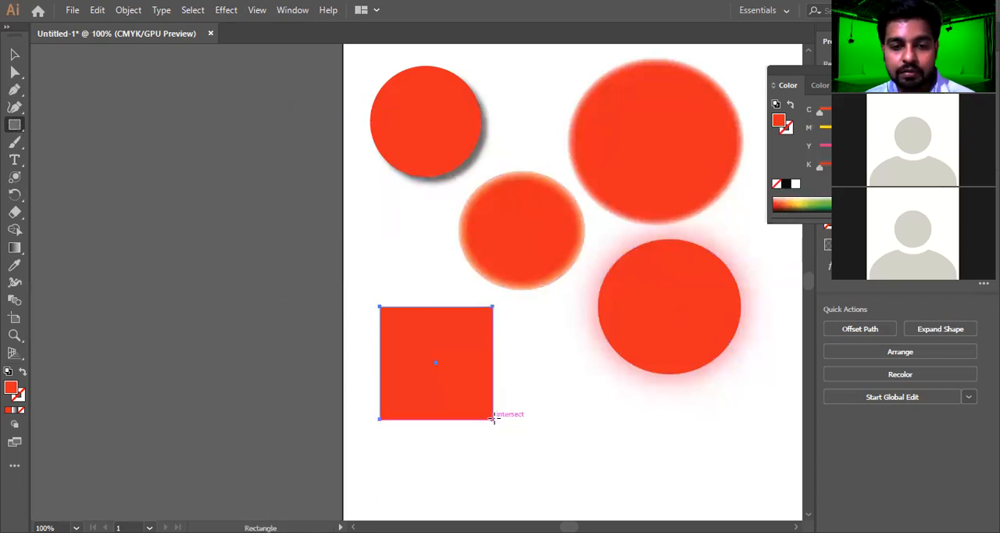
pyautogui.hotkey('alt', 'c')
pyautogui.press('s')
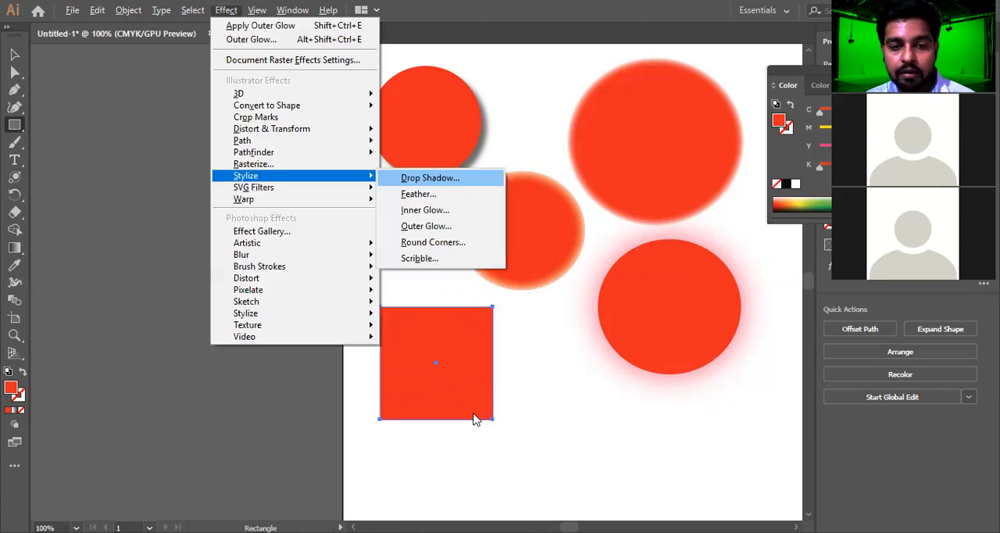
pyautogui.press('r')
pyautogui.click(323, 188)
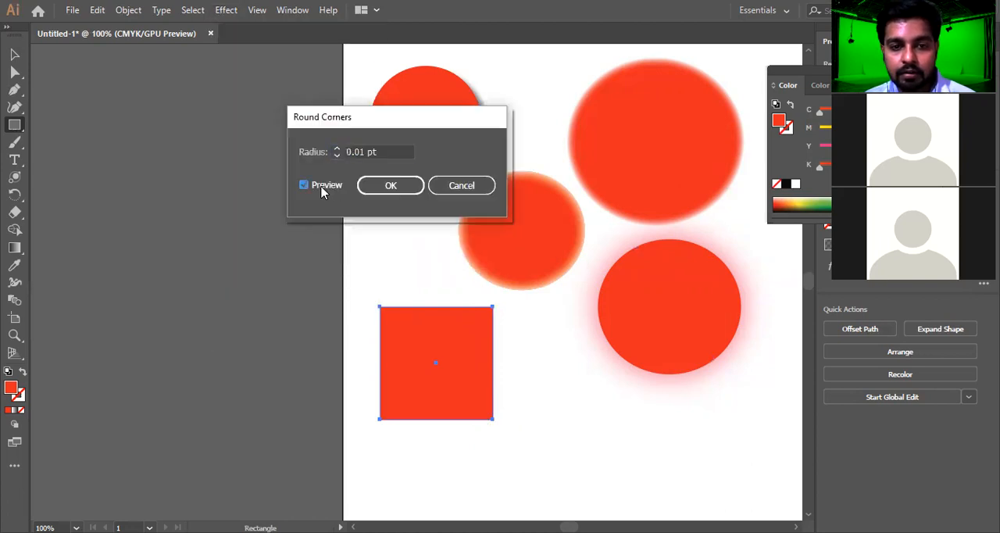
pyautogui.click(394, 151)
pyautogui.write('23')
pyautogui.press('Tab')
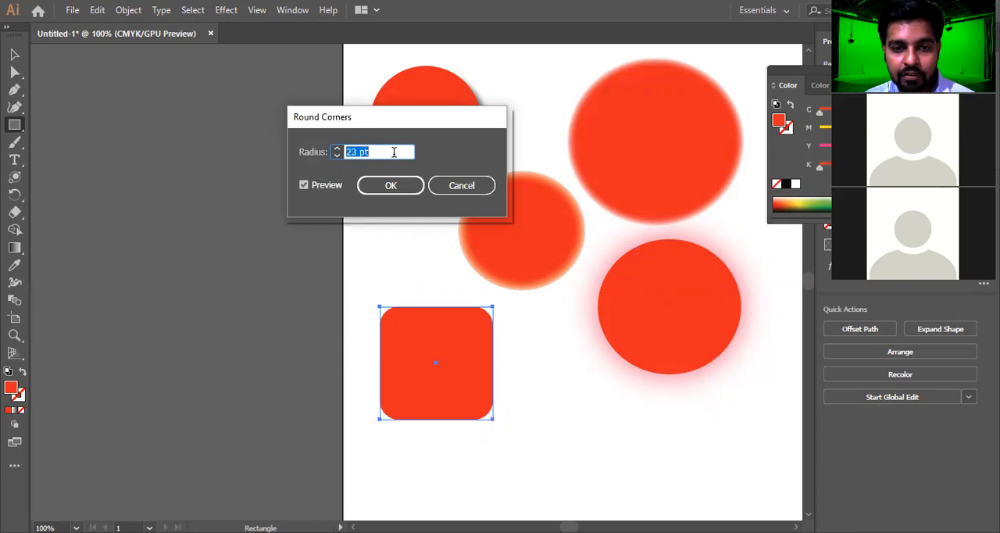
pyautogui.click(387, 185)
pyautogui.press('v')
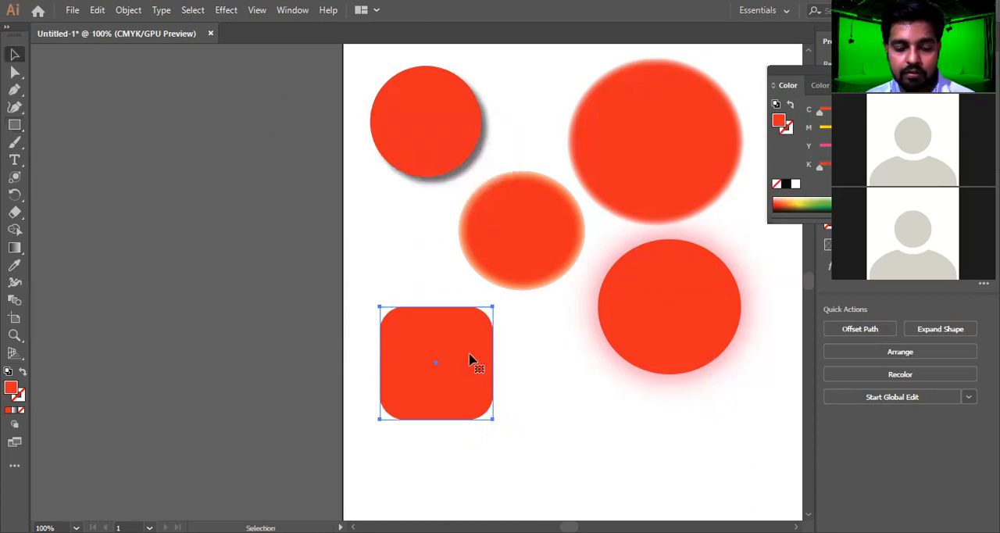
# Move the rounded square off the artboard to its upper left and draw an upright rectangle in the freed area
pyautogui.click(505, 356)
pyautogui.moveTo(453, 359); pyautogui.dragTo(246, 137)
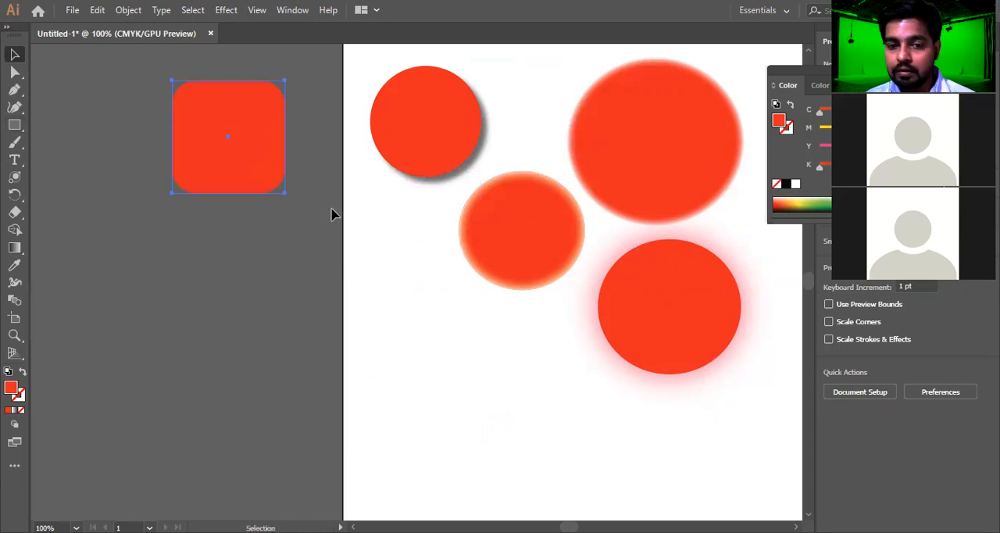
pyautogui.click(14, 123)
pyautogui.moveTo(392, 298); pyautogui.dragTo(494, 425)
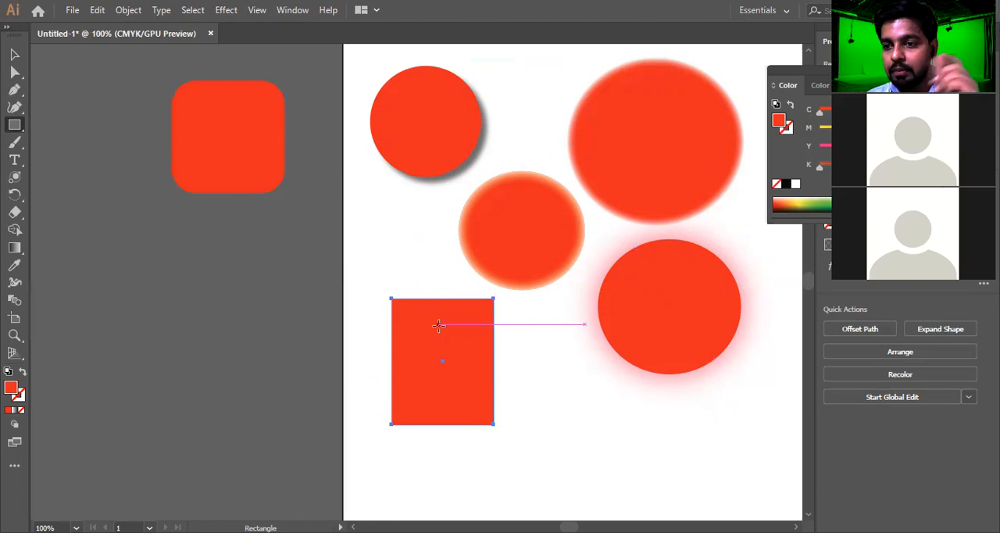
pyautogui.hotkey('alt', 'c')
pyautogui.press('s')
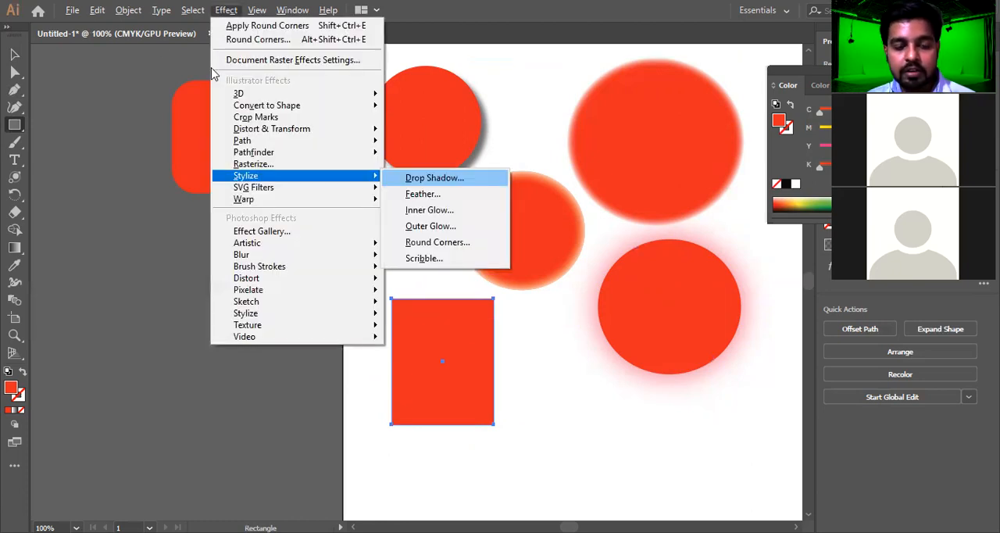
pyautogui.press('Escape')
pyautogui.hotkey('alt', 'c')
pyautogui.press('s')
pyautogui.press('Escape')
pyautogui.press('Escape')
# Try a Scribble effect on the upright rectangle with the path overlap shifted slightly outside and a wider overlap variation
pyautogui.hotkey('alt', 'c')
pyautogui.press('s')
pyautogui.press('s')
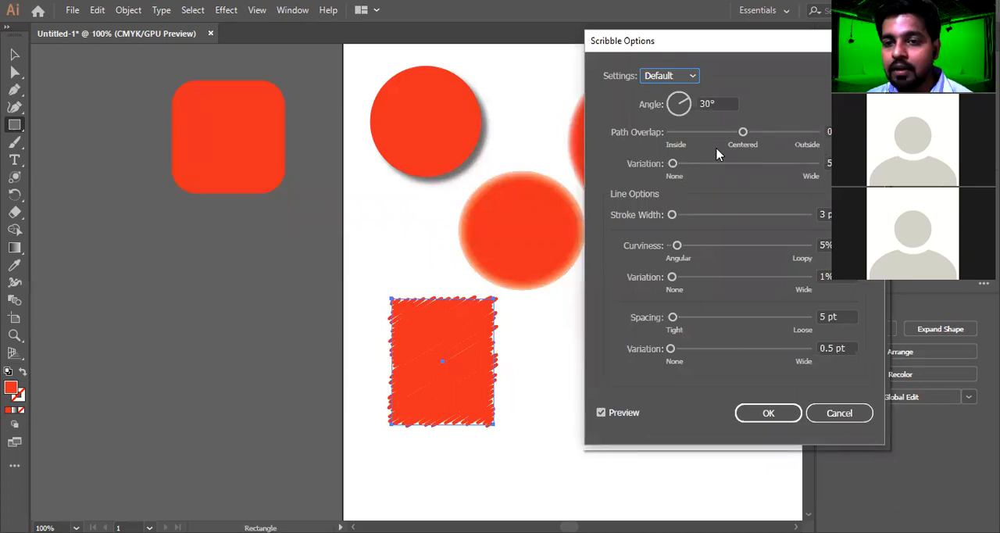
pyautogui.moveTo(743, 133)
pyautogui.mouseDown()
pyautogui.moveTo(711, 134)
pyautogui.moveTo(746, 134)
pyautogui.mouseUp()
pyautogui.click(731, 165)
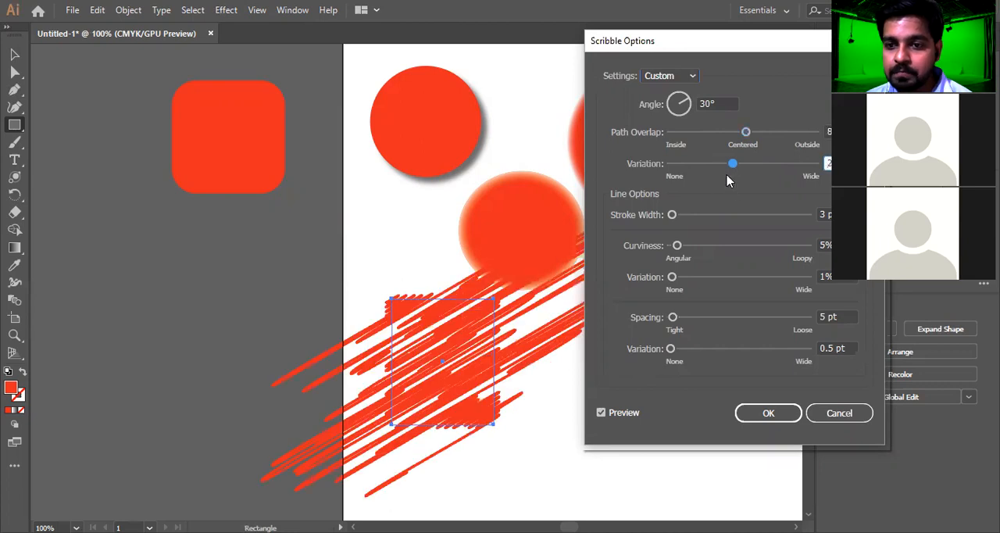
pyautogui.click(707, 165)
# Try a very thick and then a minimal Scribble stroke width, and raise the curviness to 37%
pyautogui.moveTo(709, 215); pyautogui.dragTo(737, 216)
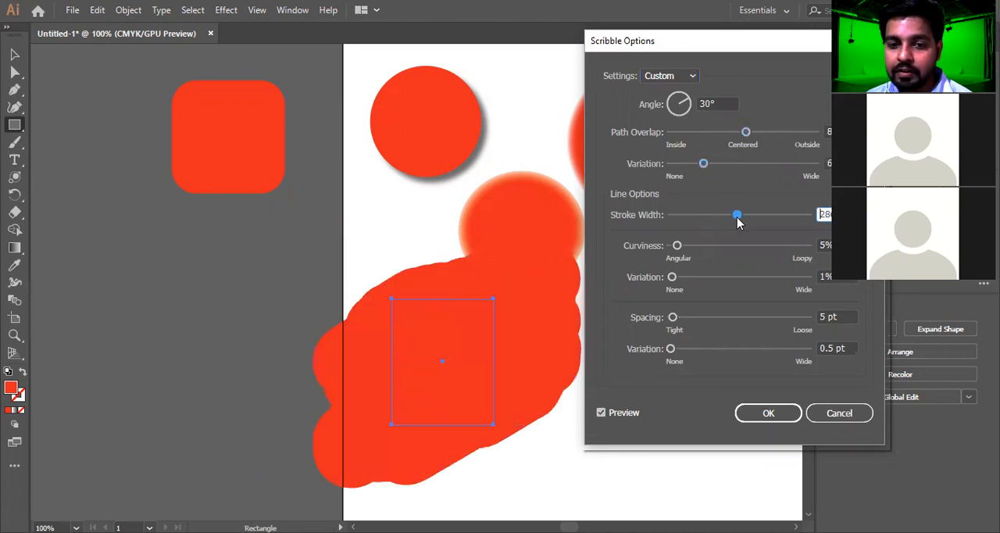
pyautogui.click(677, 216)
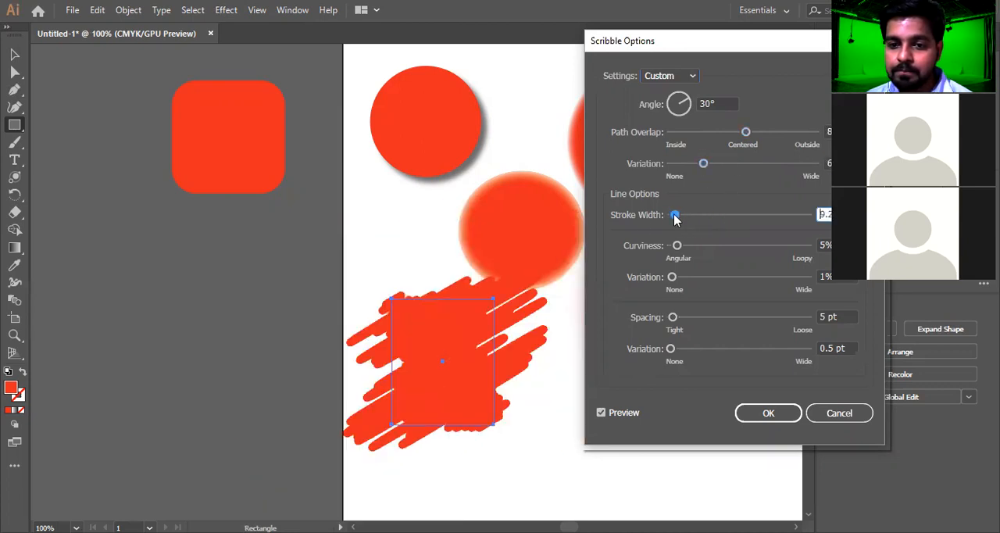
pyautogui.click(671, 216)
pyautogui.click(702, 246)
pyautogui.click(720, 247)
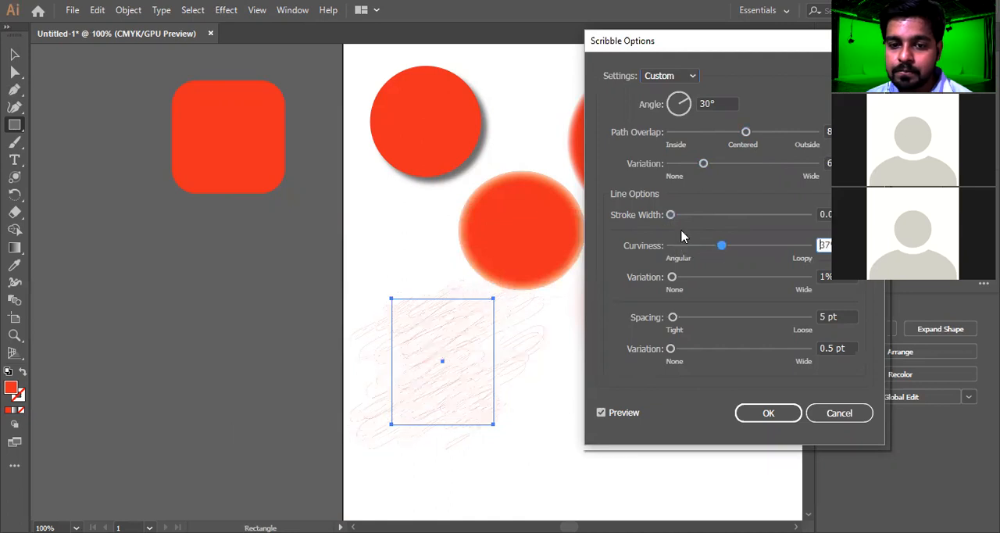
# Try a 1 pt Scribble stroke width with 29 pt spacing, and discard these custom settings
pyautogui.click(685, 216)
pyautogui.click(680, 216)
pyautogui.click(670, 216)
pyautogui.moveTo(671, 215); pyautogui.dragTo(672, 222)
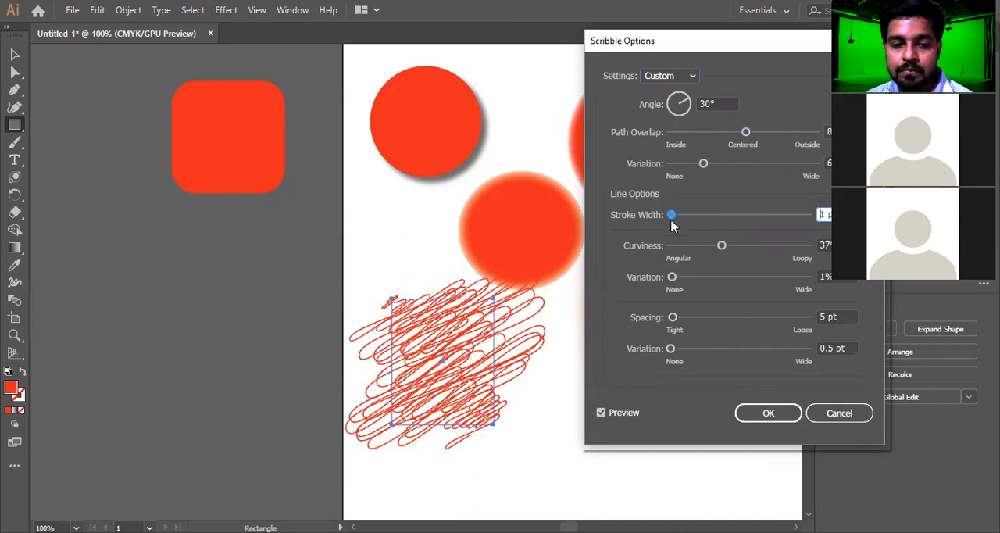
pyautogui.click(684, 317)
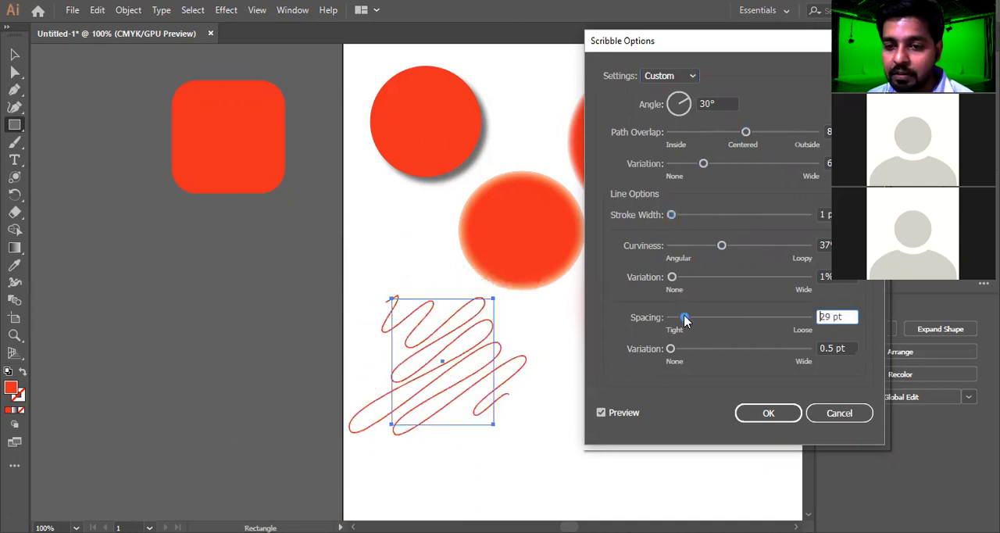
pyautogui.click(820, 413)
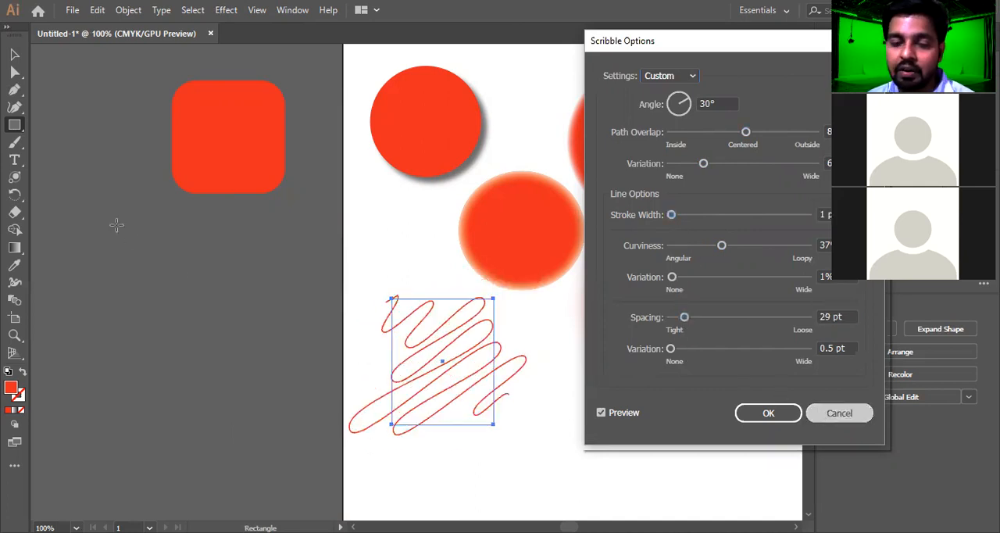
# Apply the Scribble effect with its Default settings to the upright rectangle and return to the Selection tool
pyautogui.hotkey('alt', 'c')
pyautogui.press('Escape')
pyautogui.hotkey('shift', 'ctrl', 'alt', 'e')
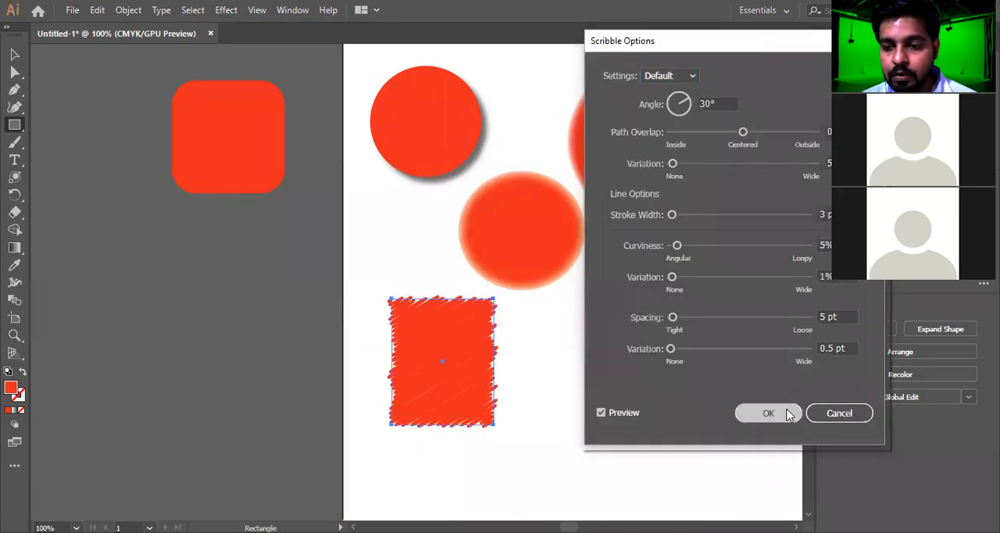
pyautogui.click(784, 408)
pyautogui.press('v')
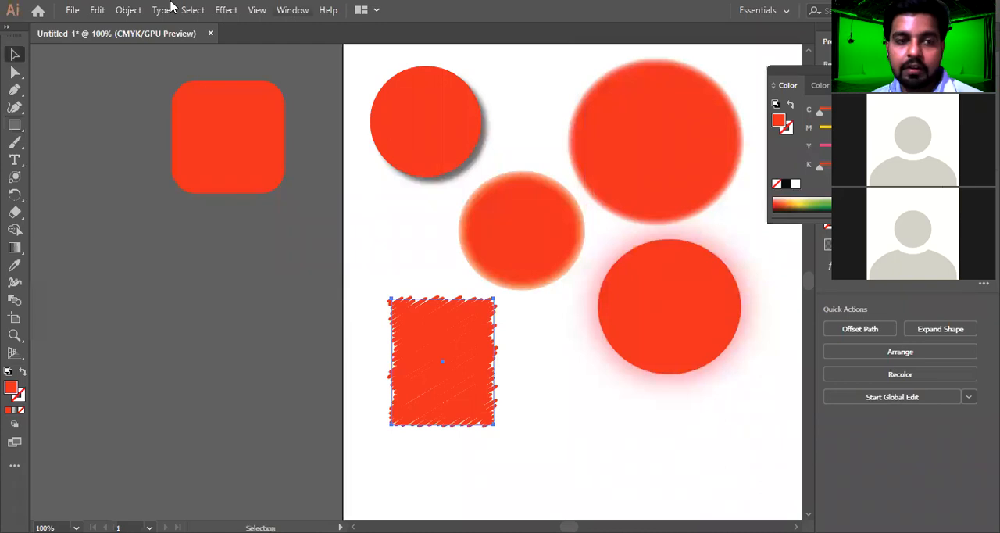
pyautogui.click(226, 11)
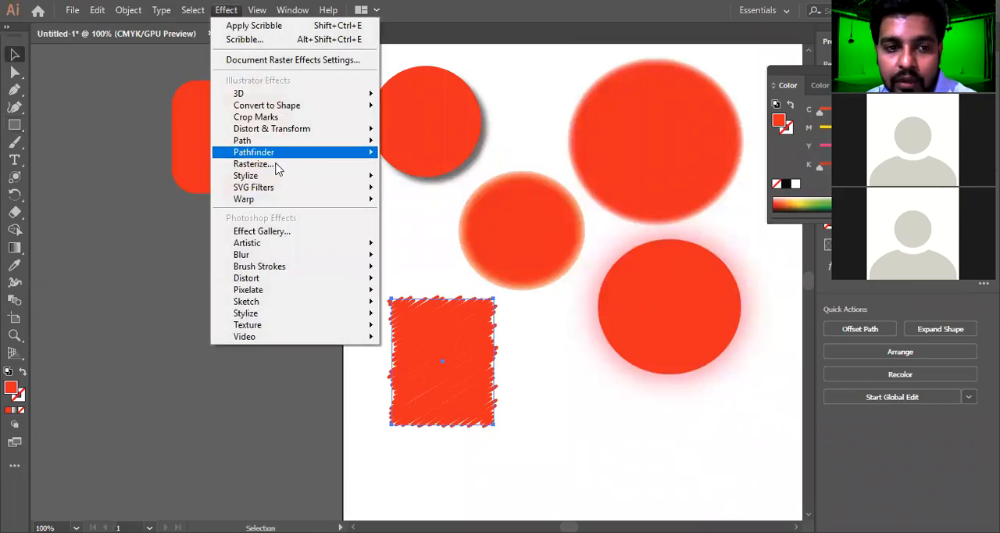
pyautogui.moveTo(274, 178)
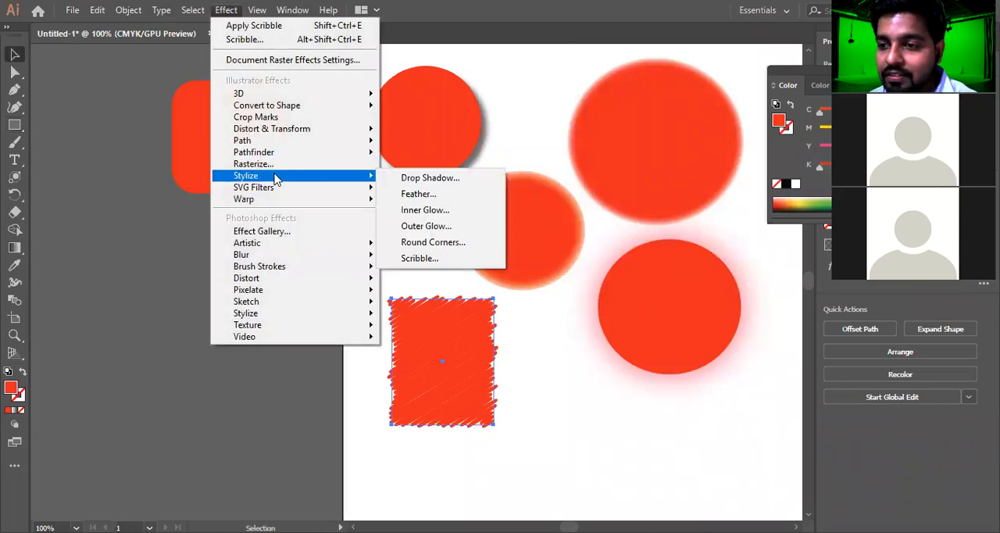